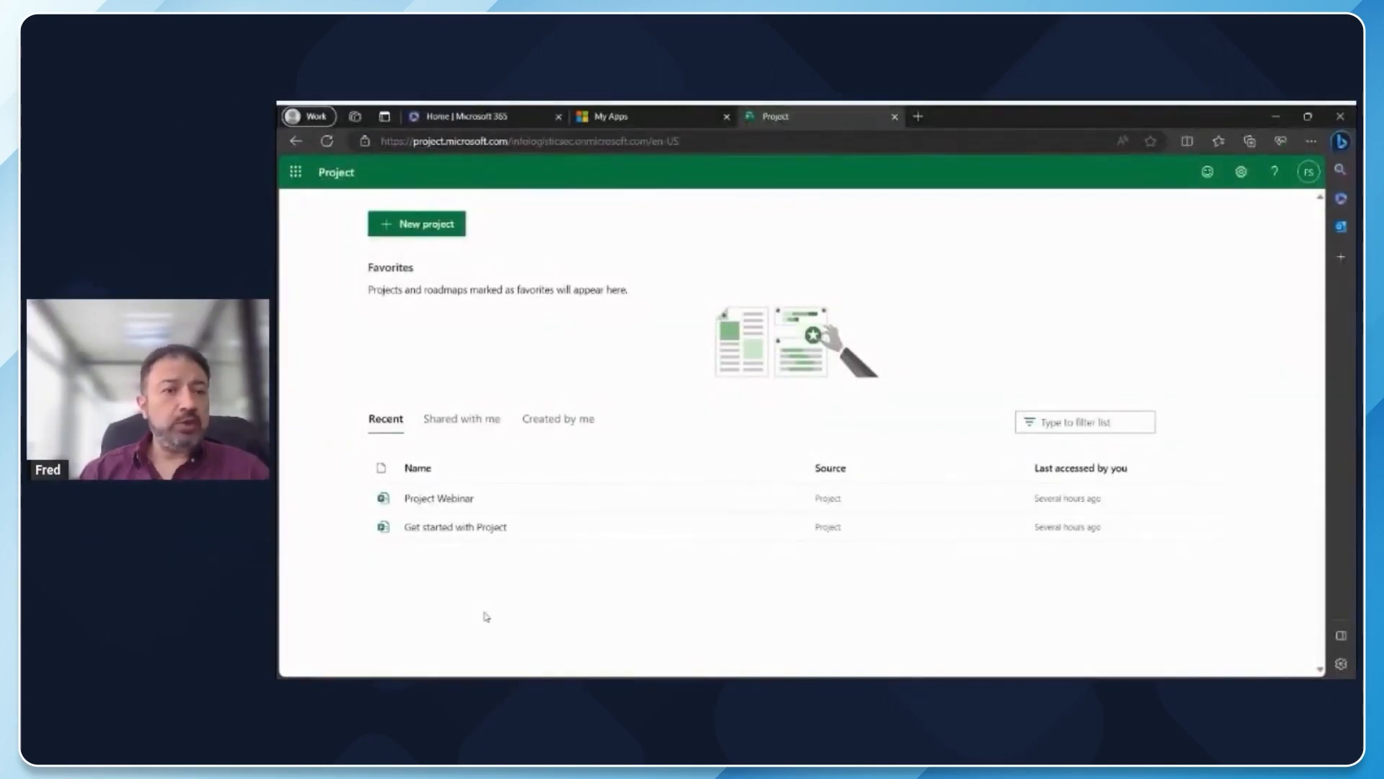
# - View the Microsoft 365 home page with its recent files and the My Apps dashboard, and return to the Project home page
pyautogui.click(447, 116)
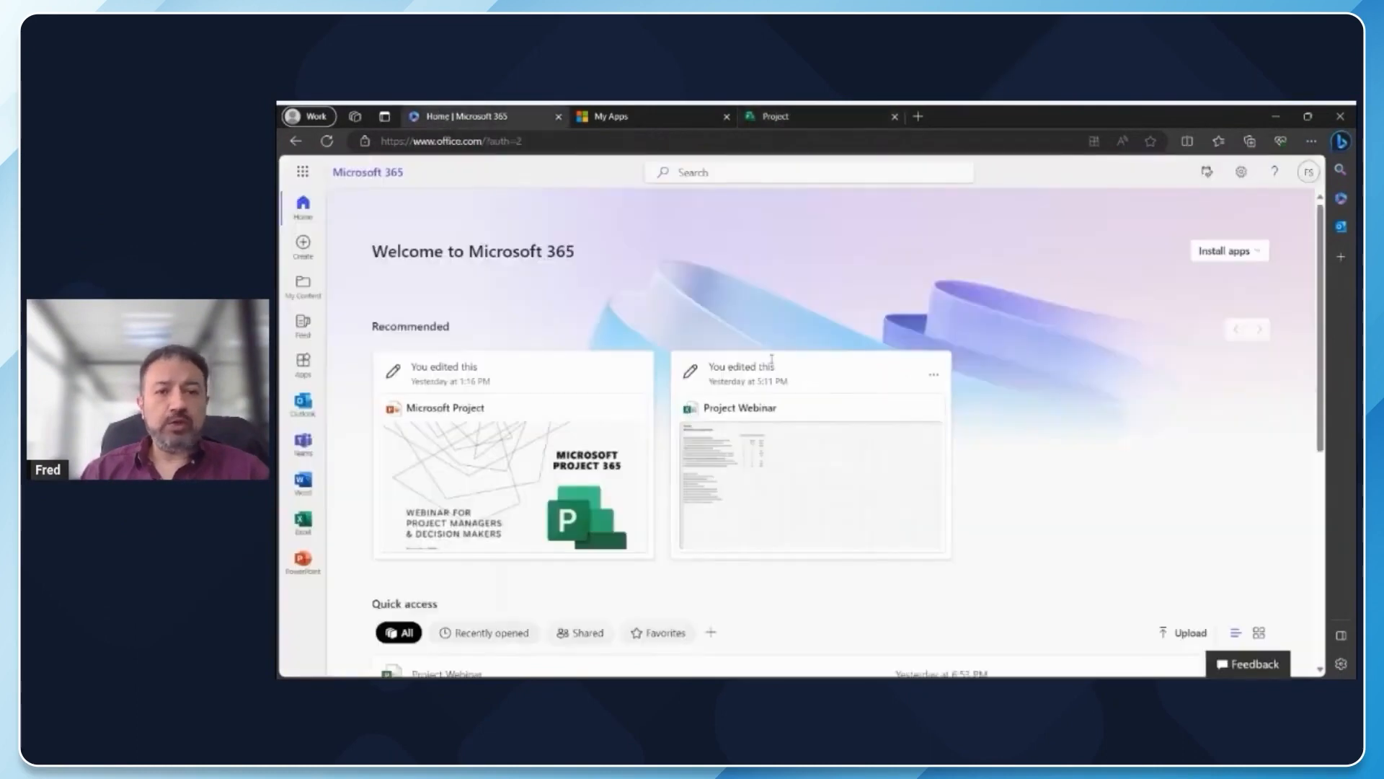
pyautogui.scroll(-5, 1179, 393)
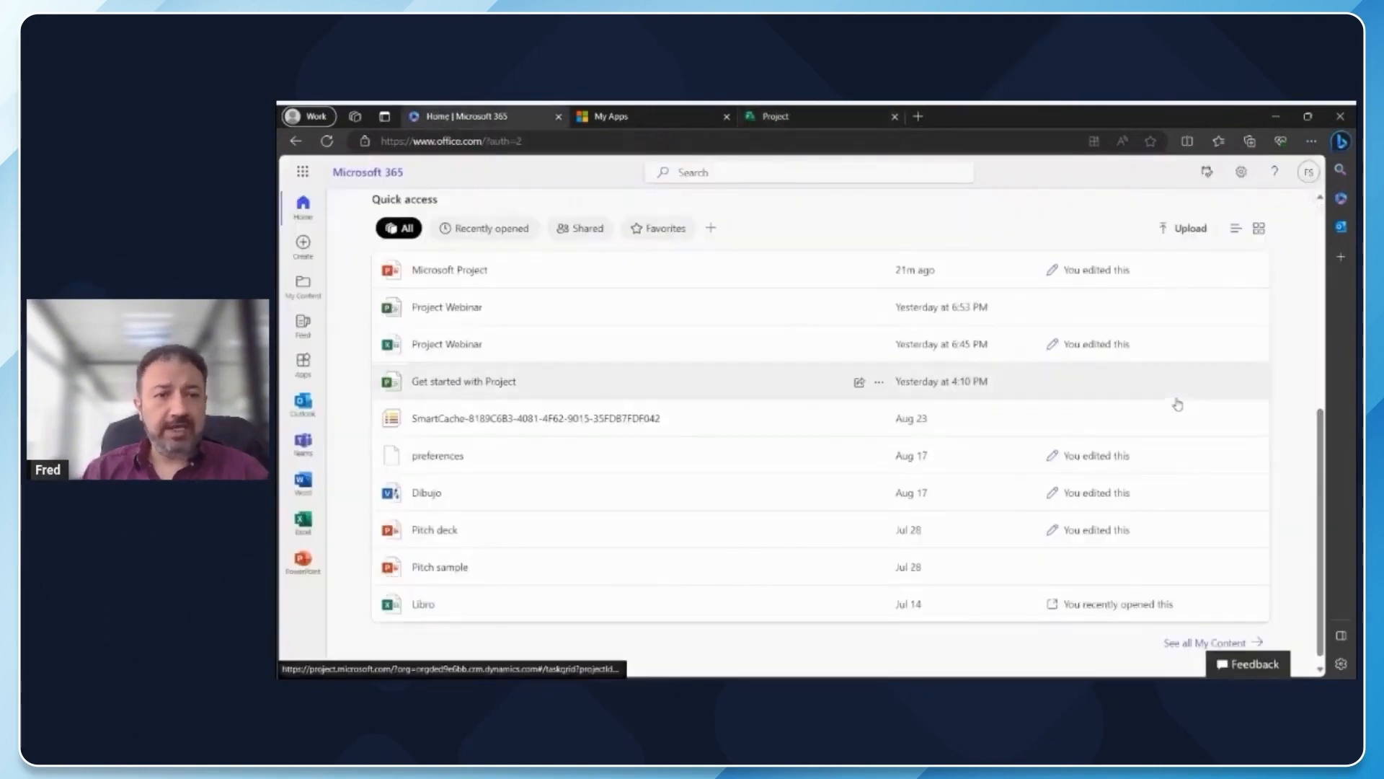
pyautogui.scroll(5, 1177, 402)
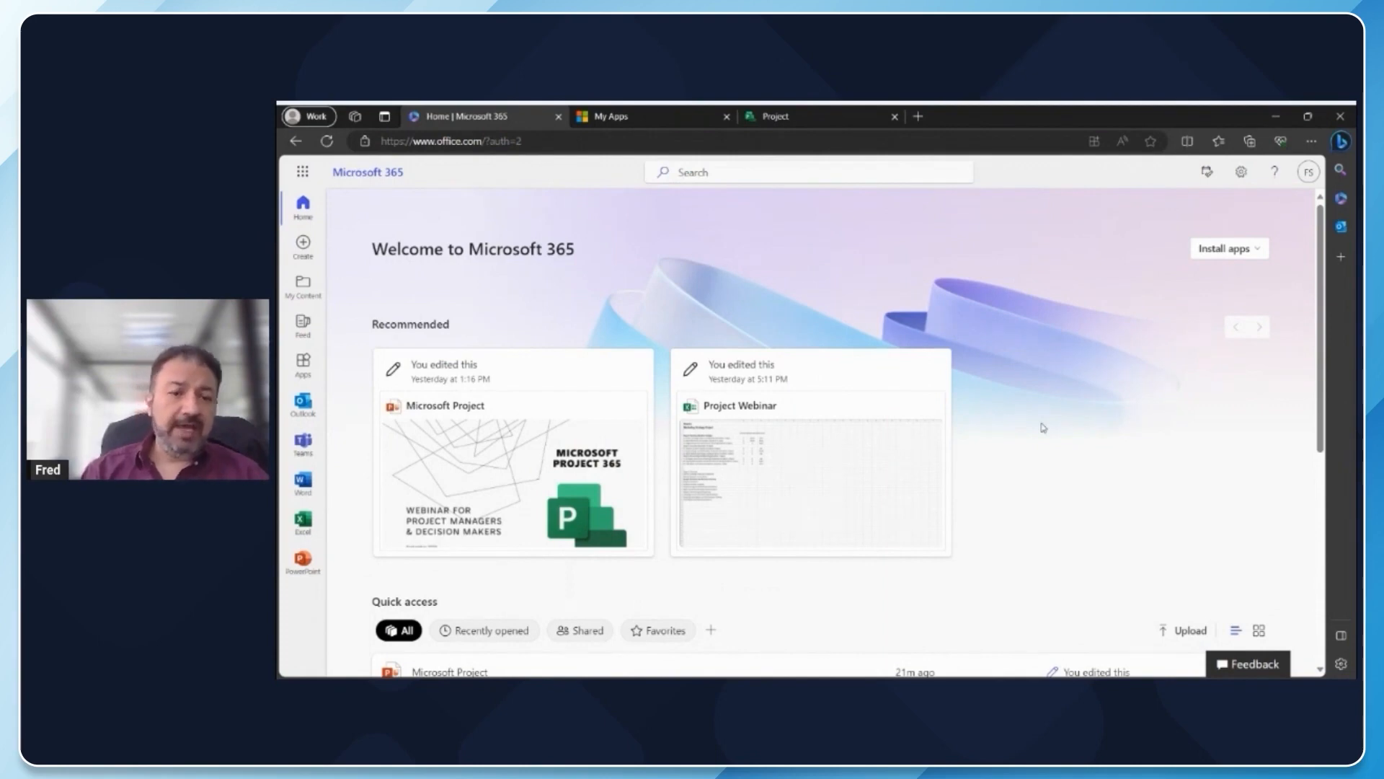
pyautogui.click(650, 113)
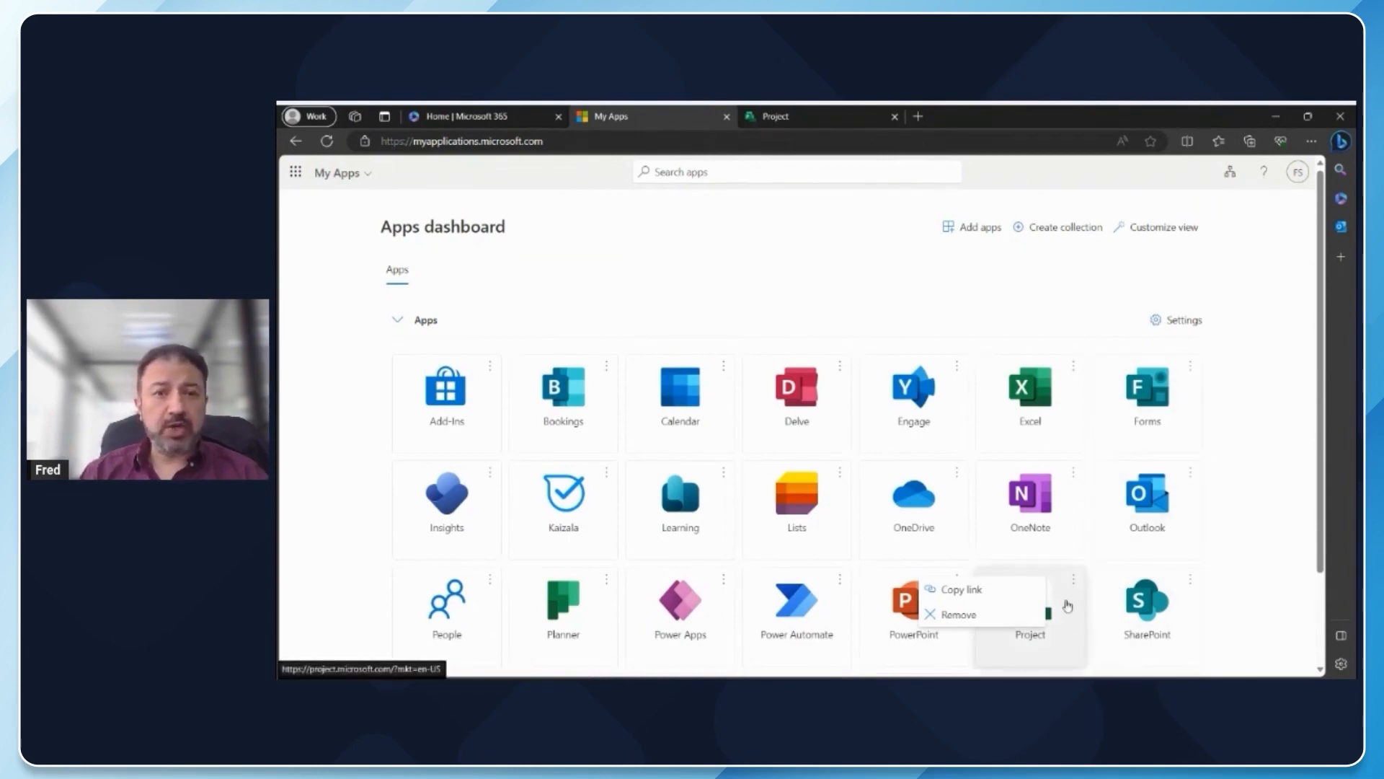
pyautogui.click(807, 119)
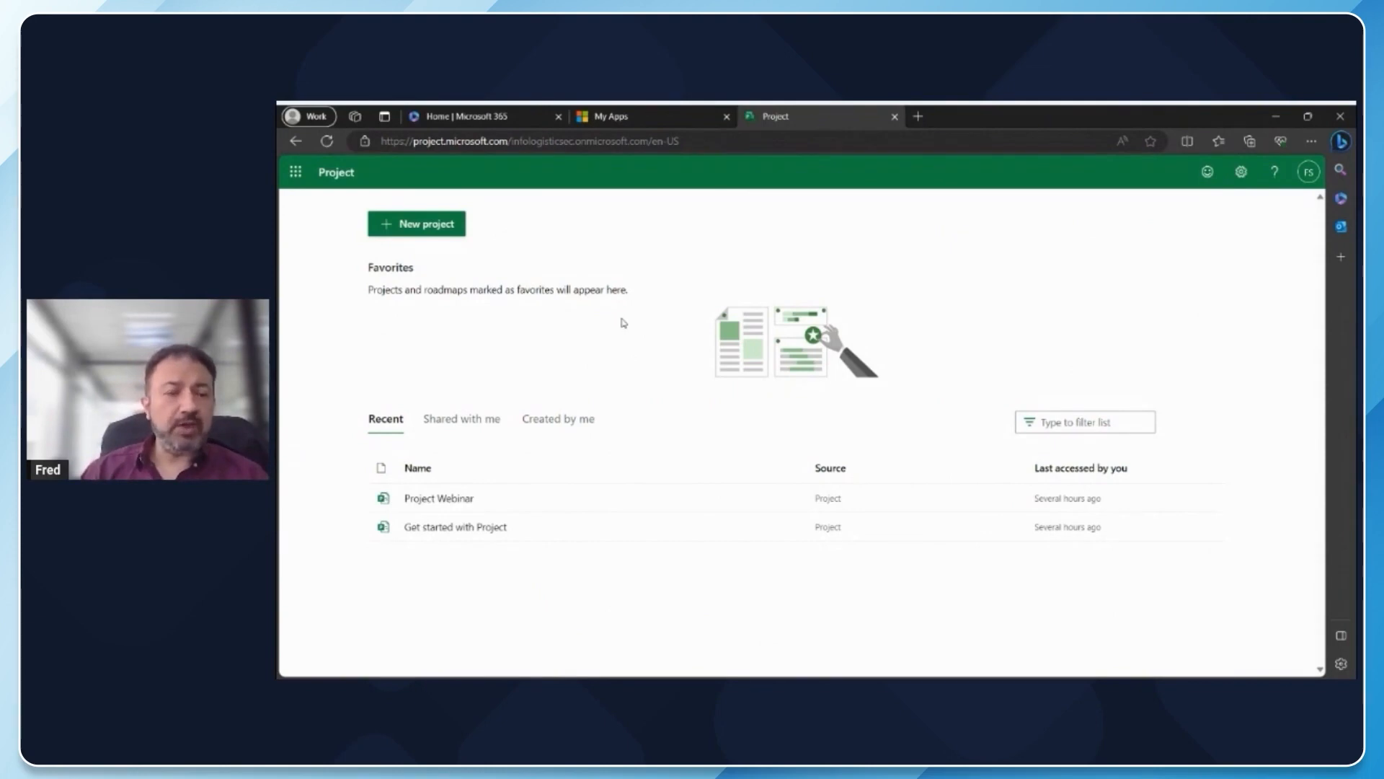
# - Create a new project from the Simple Project template
pyautogui.click(433, 234)
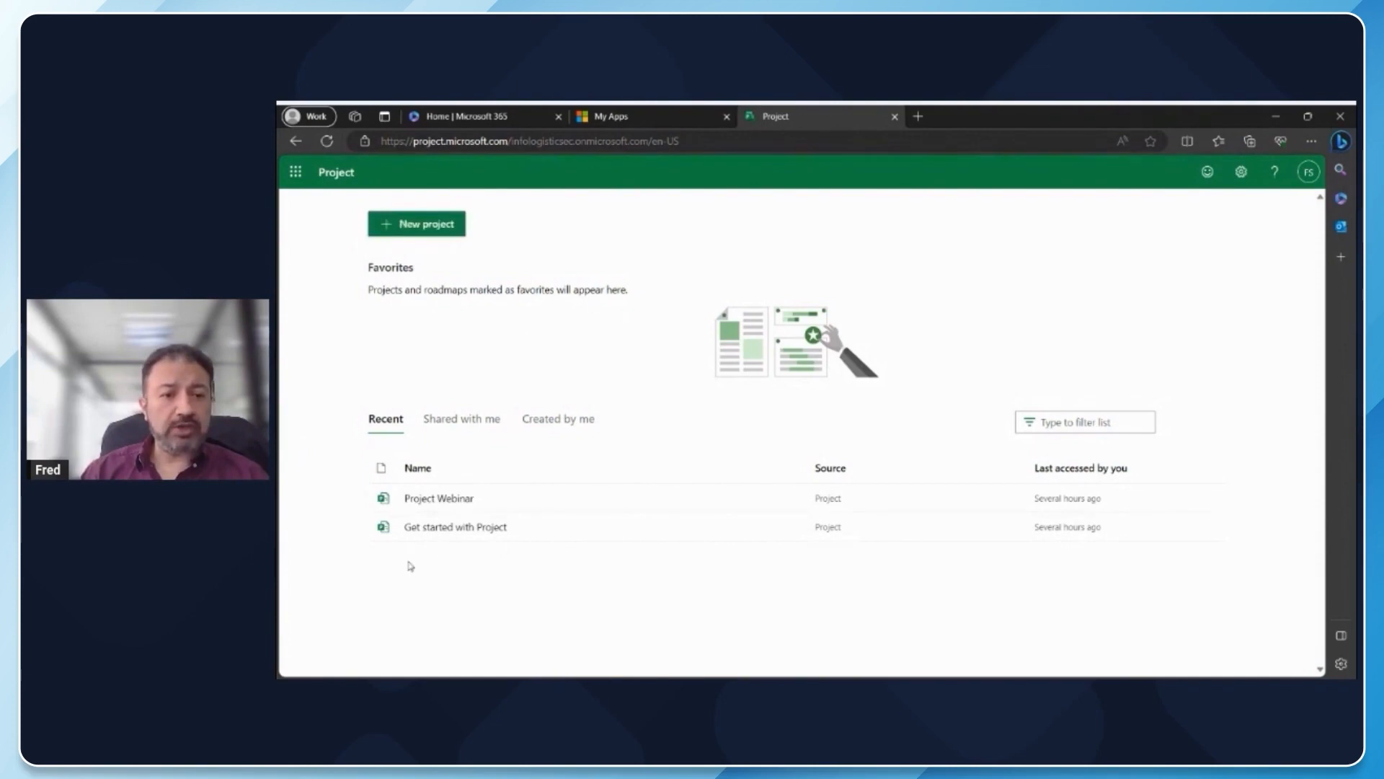
pyautogui.click(415, 226)
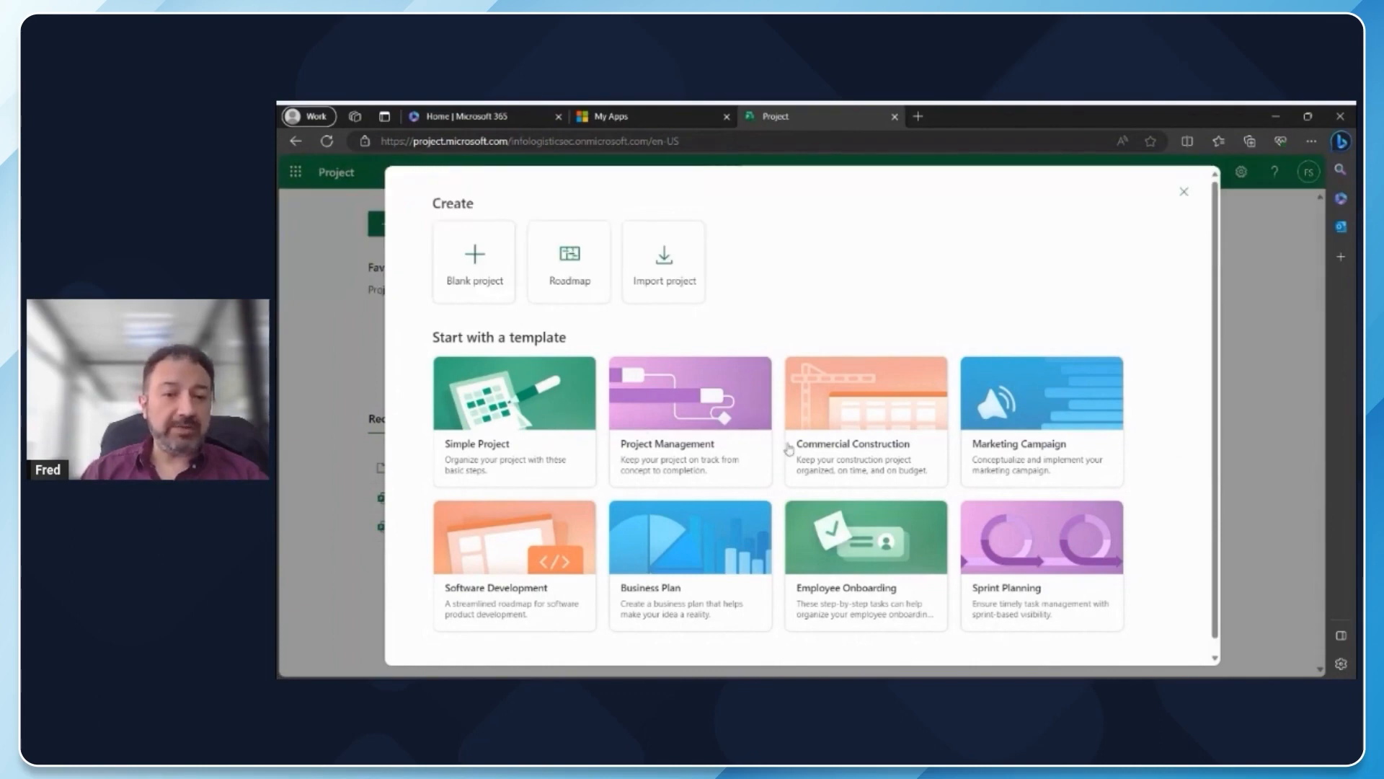
pyautogui.click(517, 450)
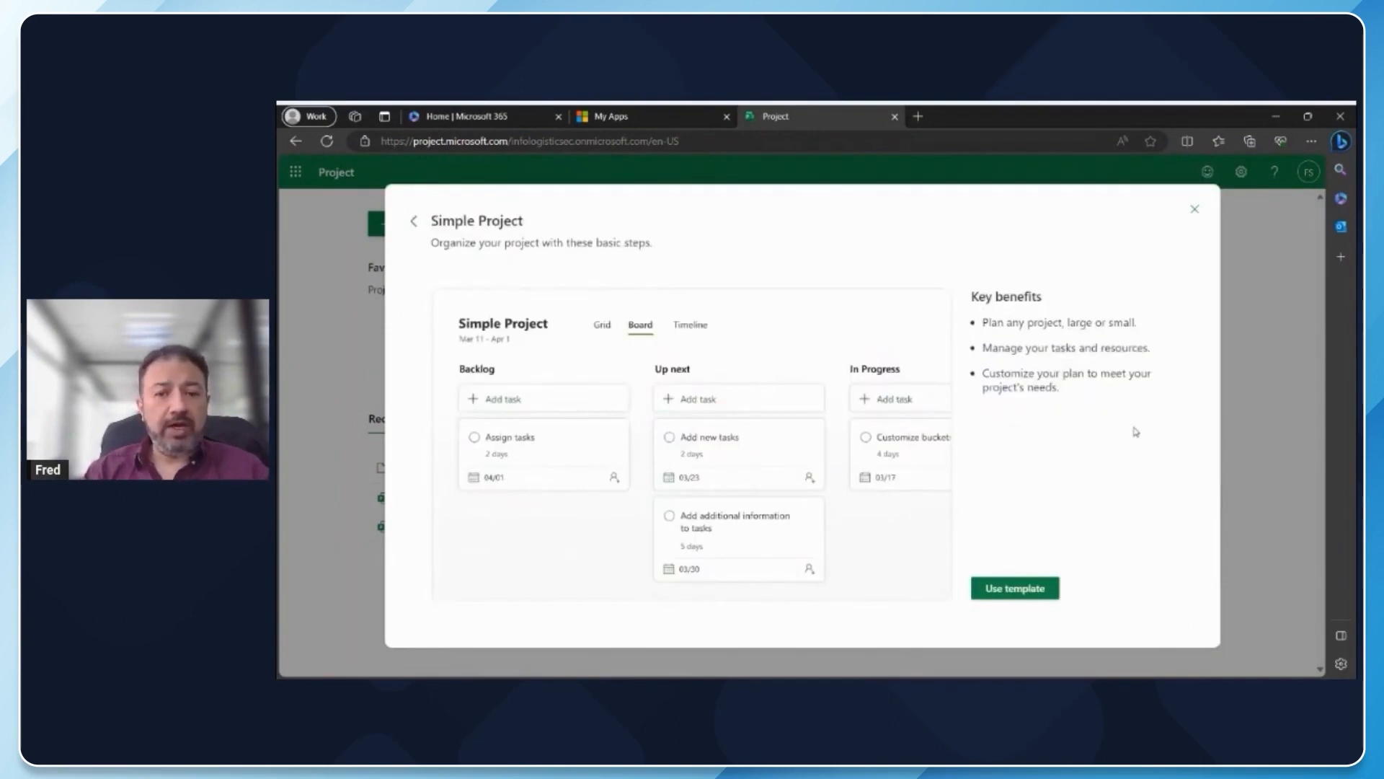
pyautogui.click(1011, 585)
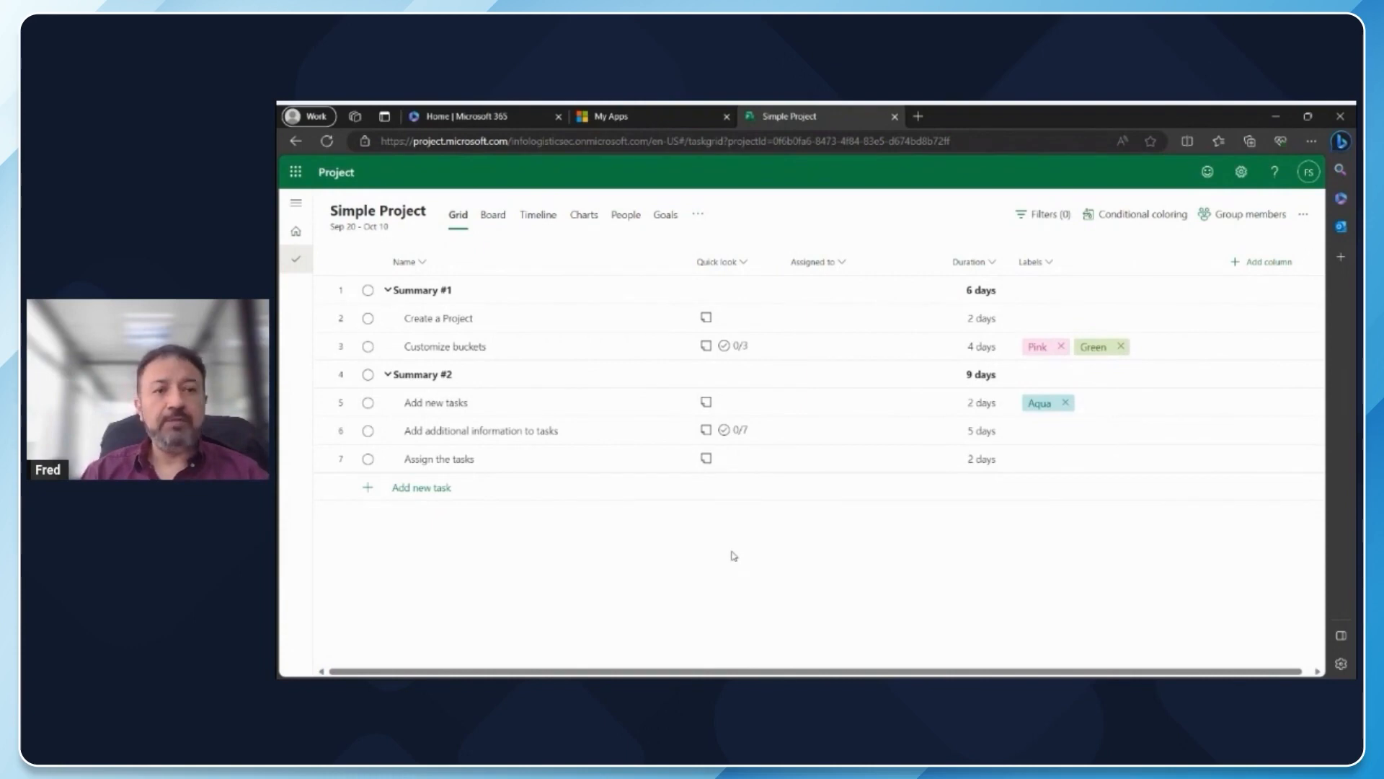
# - On the board, move Assign the tasks to Up Next, Add additional information to tasks to In Progress, Customize buckets to Blocked and Add new tasks to Backlog
pyautogui.click(495, 216)
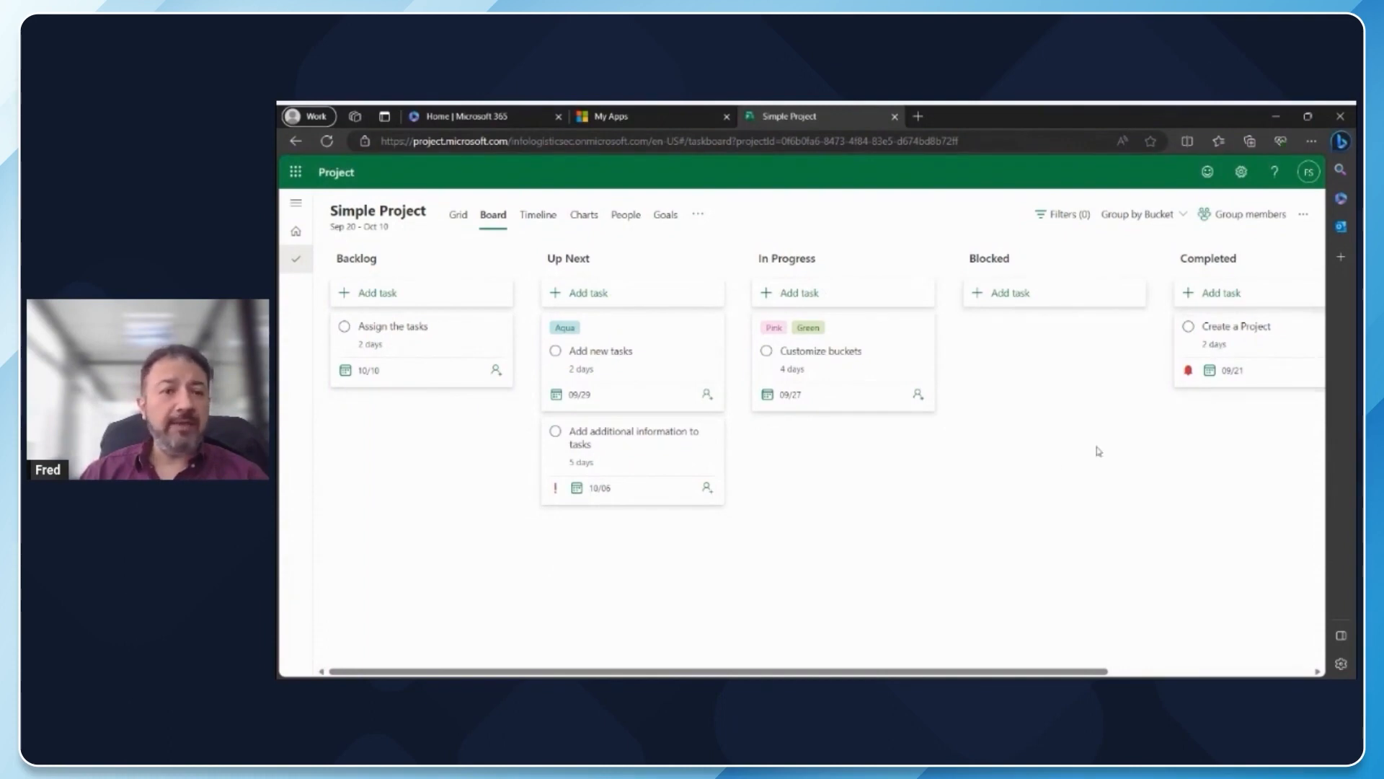
pyautogui.moveTo(411, 334); pyautogui.dragTo(714, 526)
pyautogui.moveTo(615, 449); pyautogui.dragTo(840, 451)
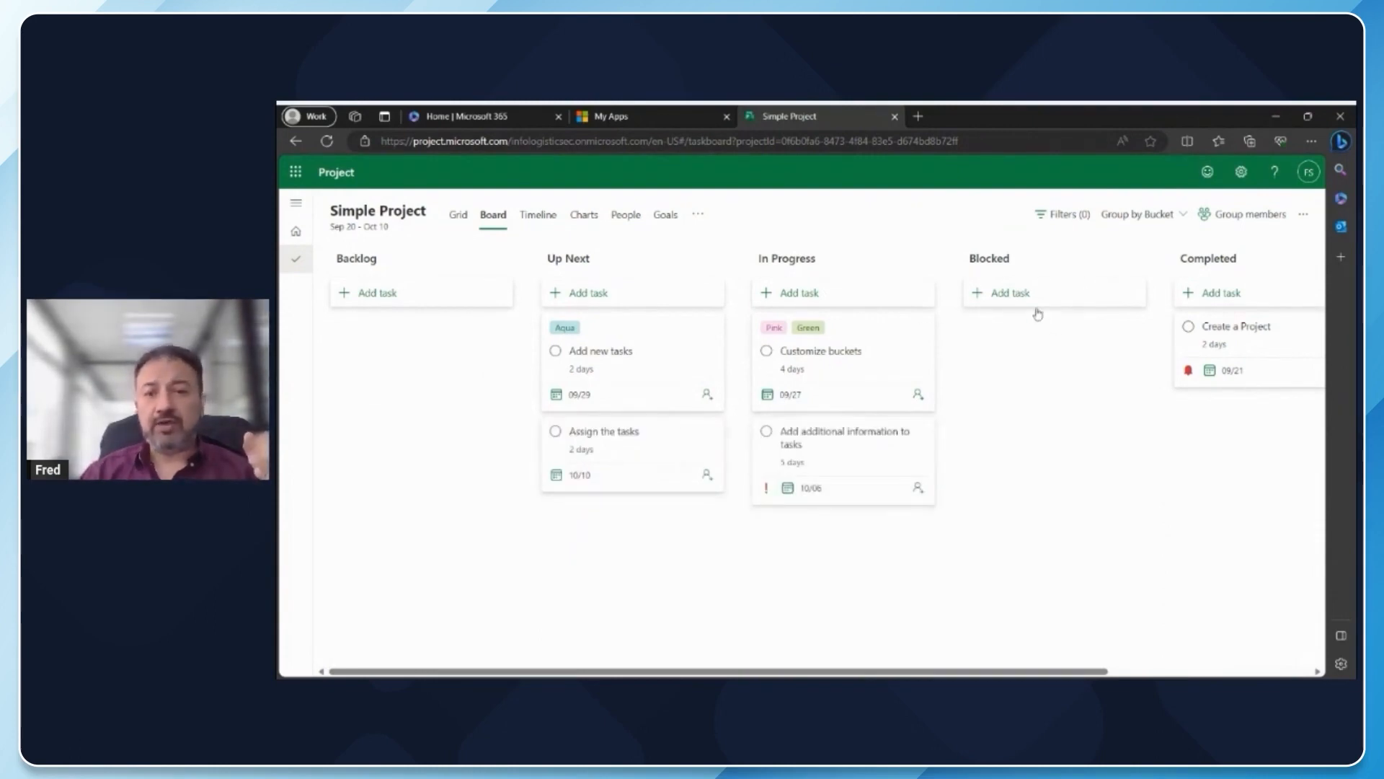
pyautogui.moveTo(829, 362); pyautogui.dragTo(1020, 379)
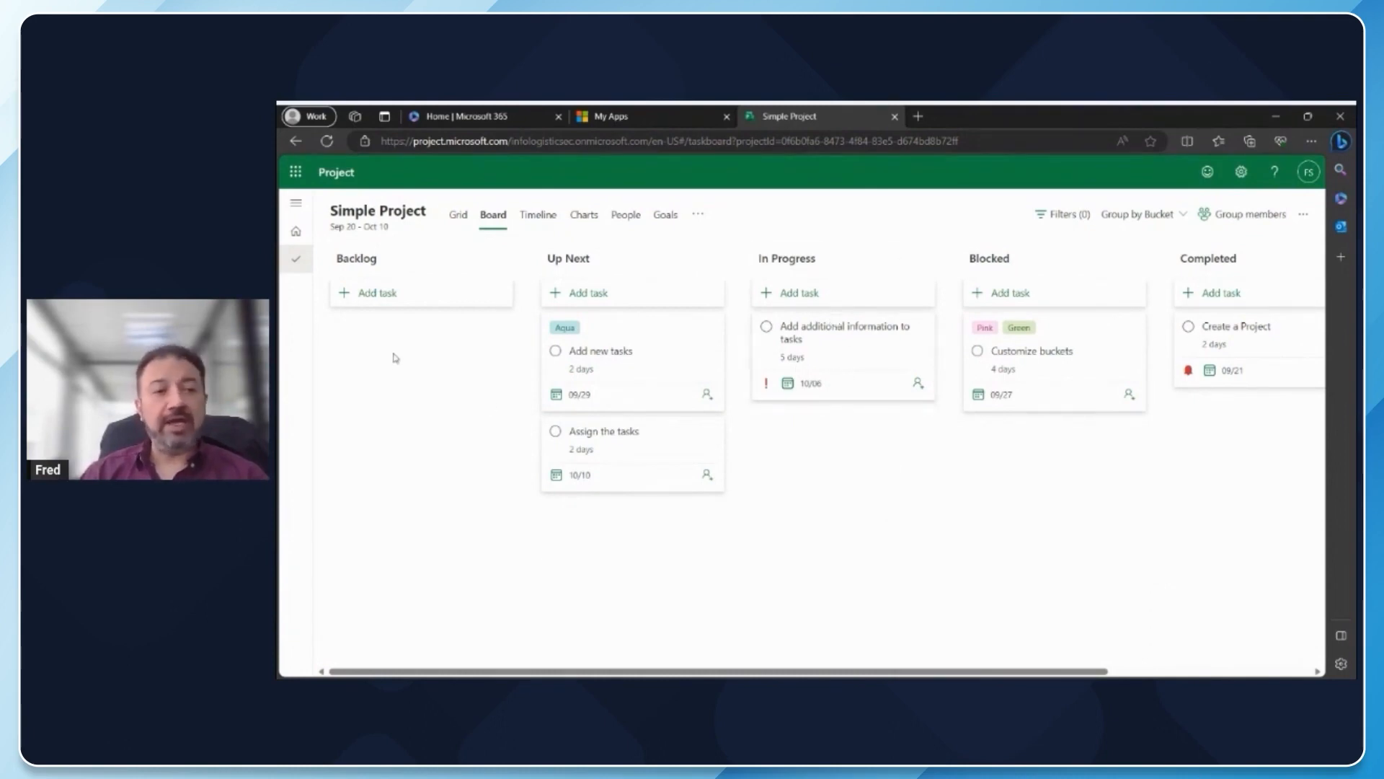
pyautogui.moveTo(627, 365); pyautogui.dragTo(431, 367)
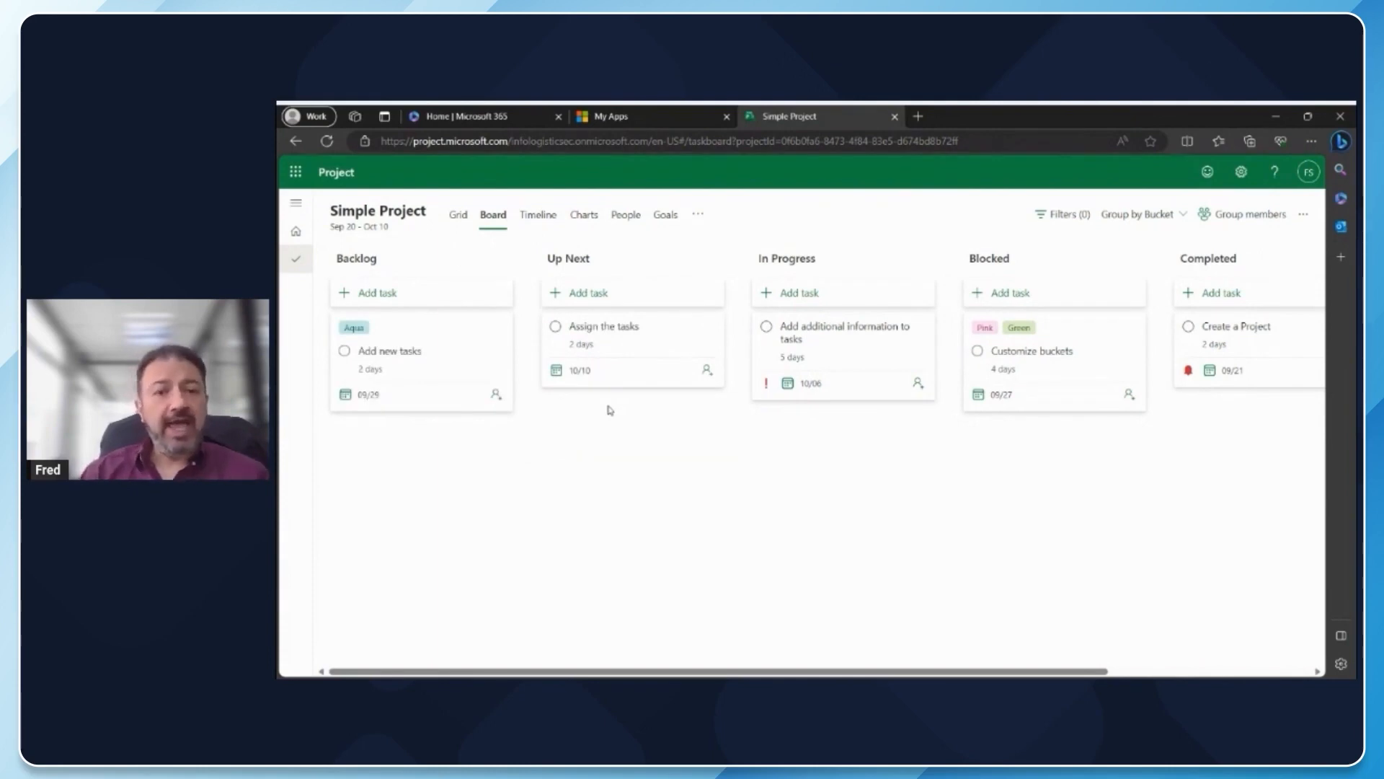
# - Open the details of the Assign the tasks card and set it to 50% complete with Important priority
pyautogui.click(641, 358)
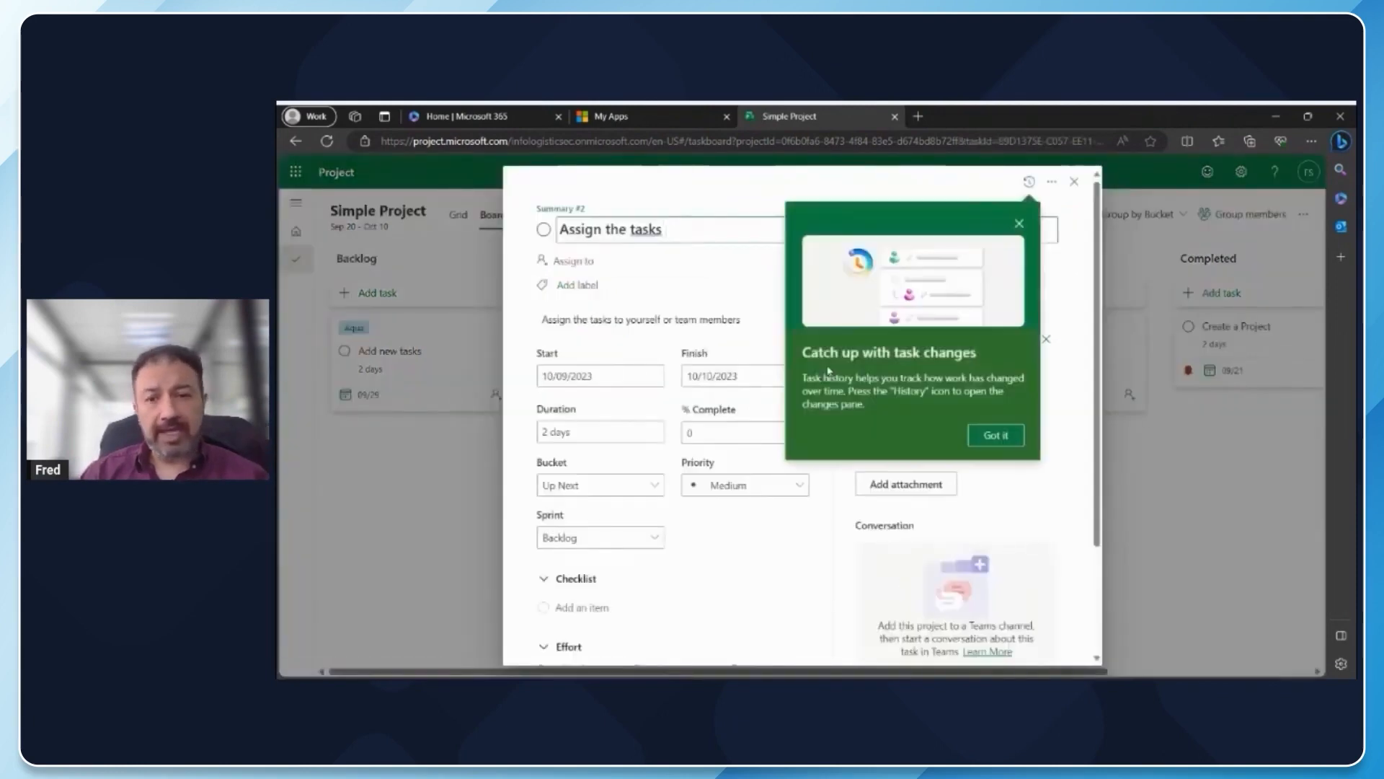
pyautogui.click(996, 435)
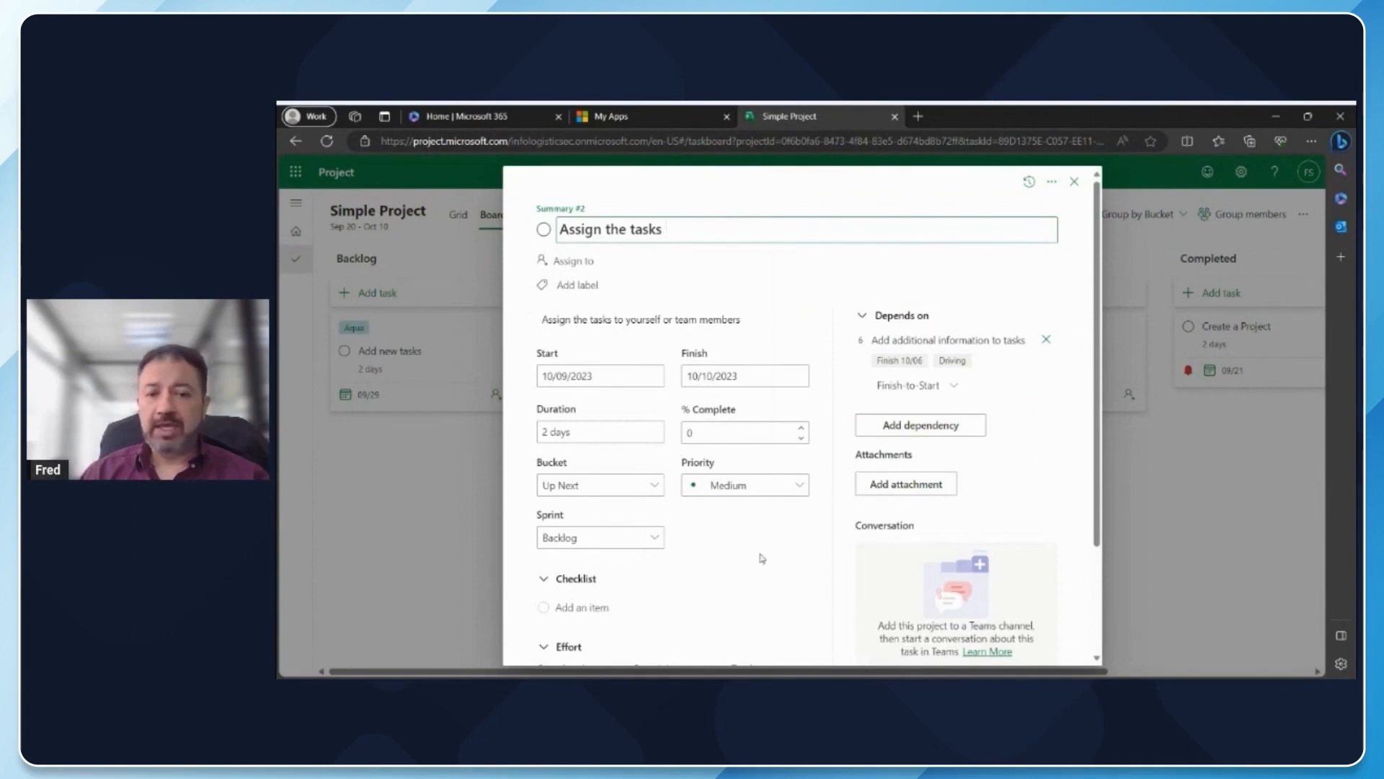
pyautogui.scroll(-1, 762, 559)
pyautogui.scroll(-3, 763, 559)
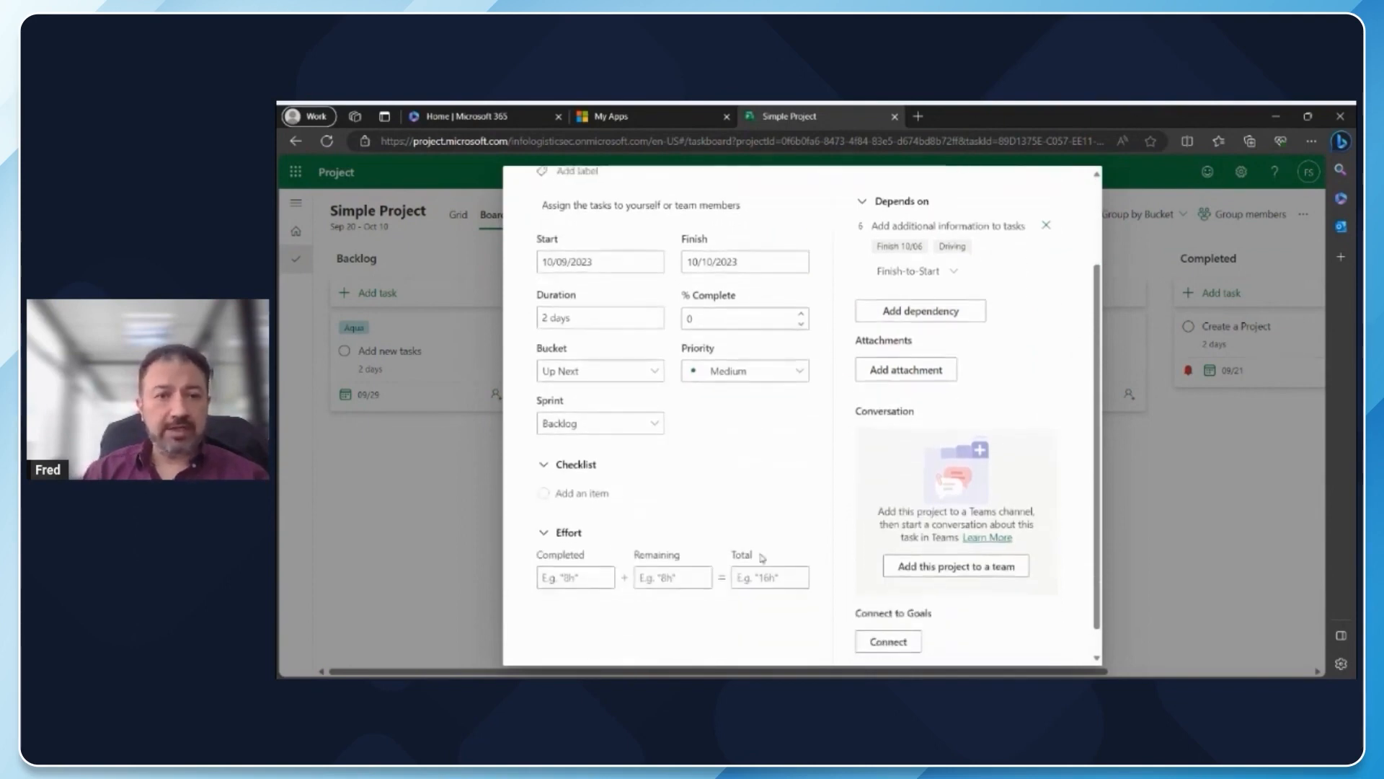
pyautogui.scroll(-1, 762, 558)
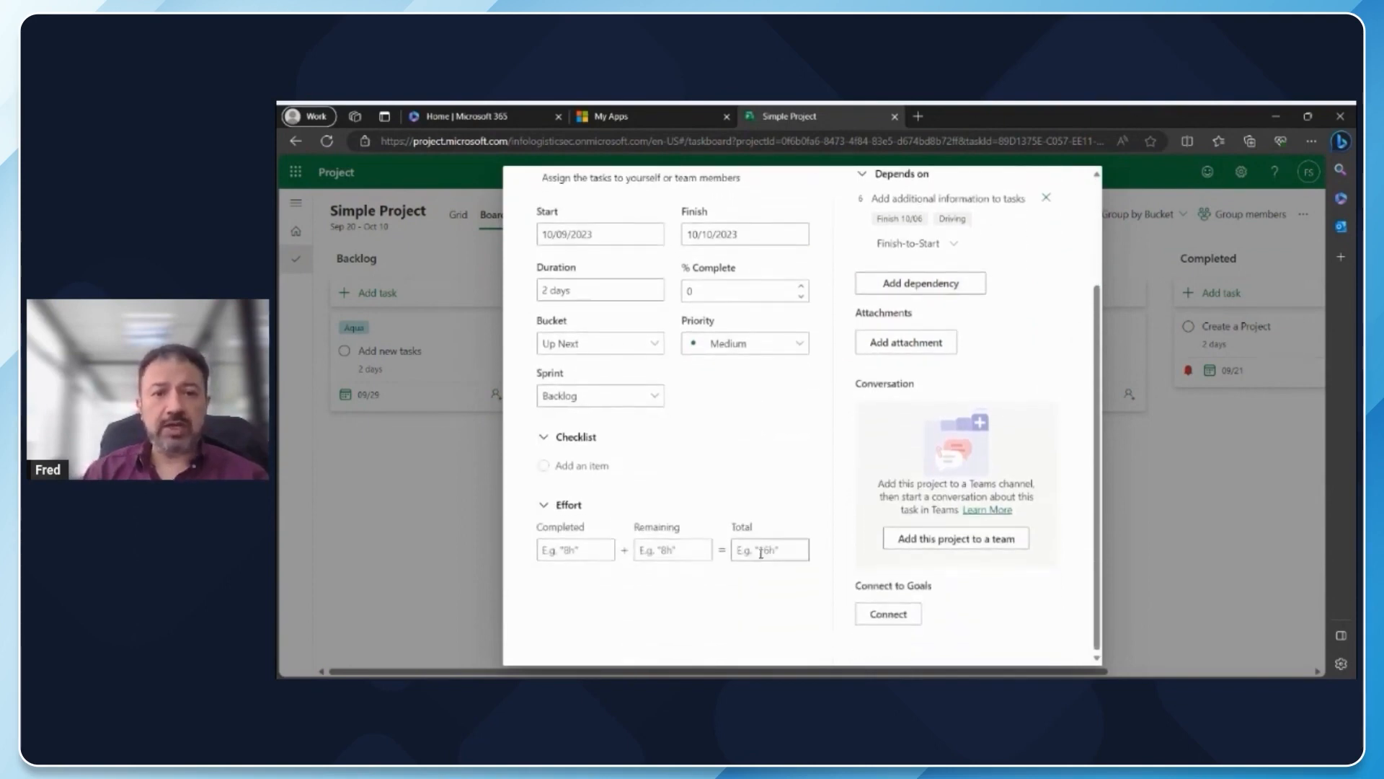
pyautogui.click(757, 292)
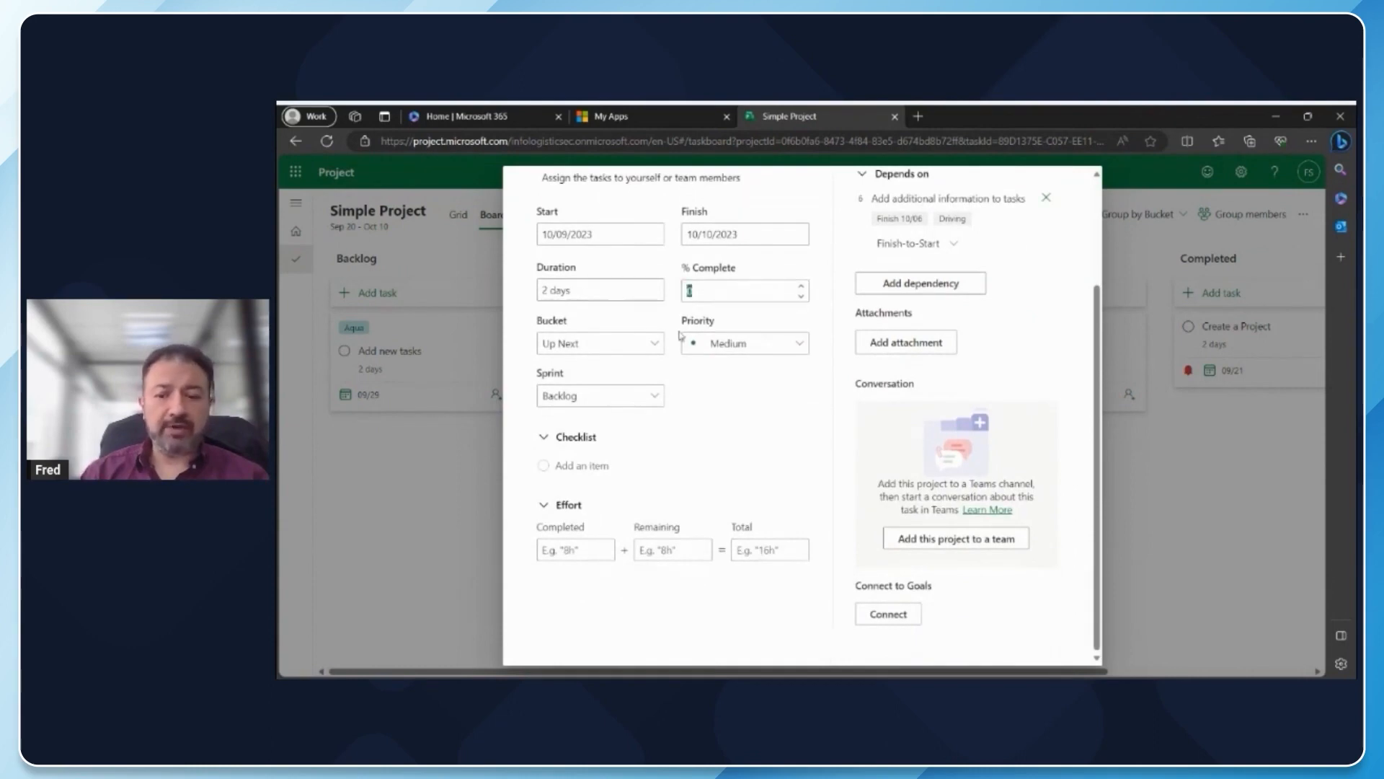
pyautogui.write('50')
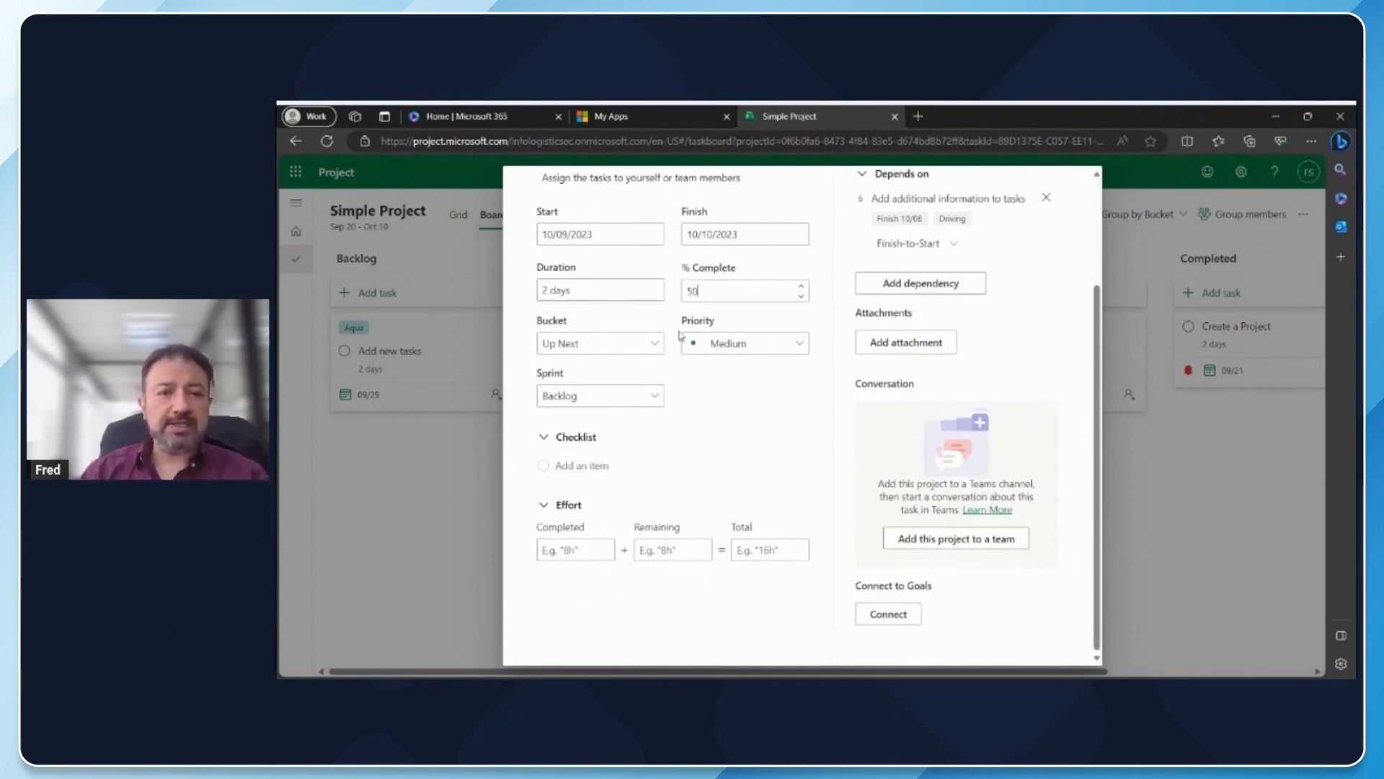
pyautogui.press('Tab')
pyautogui.click(712, 423)
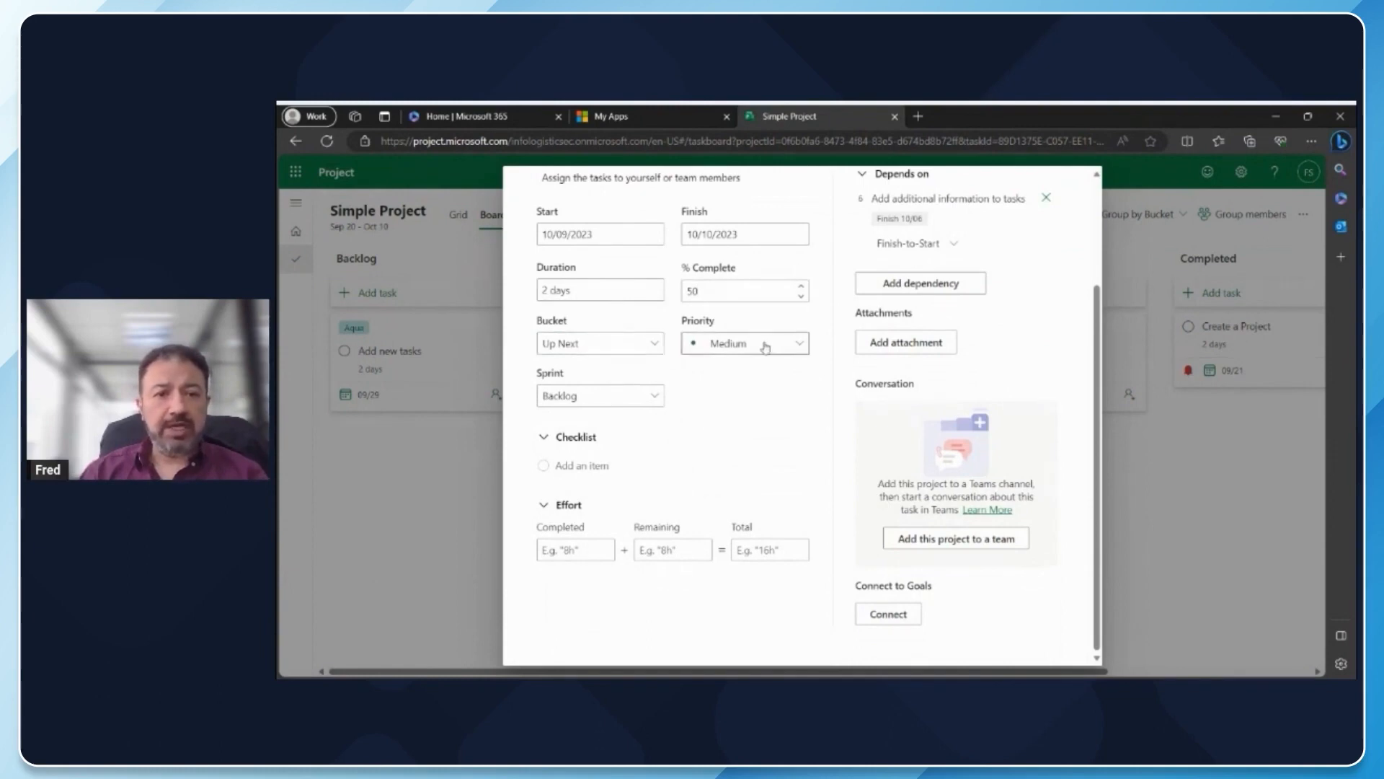
pyautogui.click(763, 345)
pyautogui.click(732, 399)
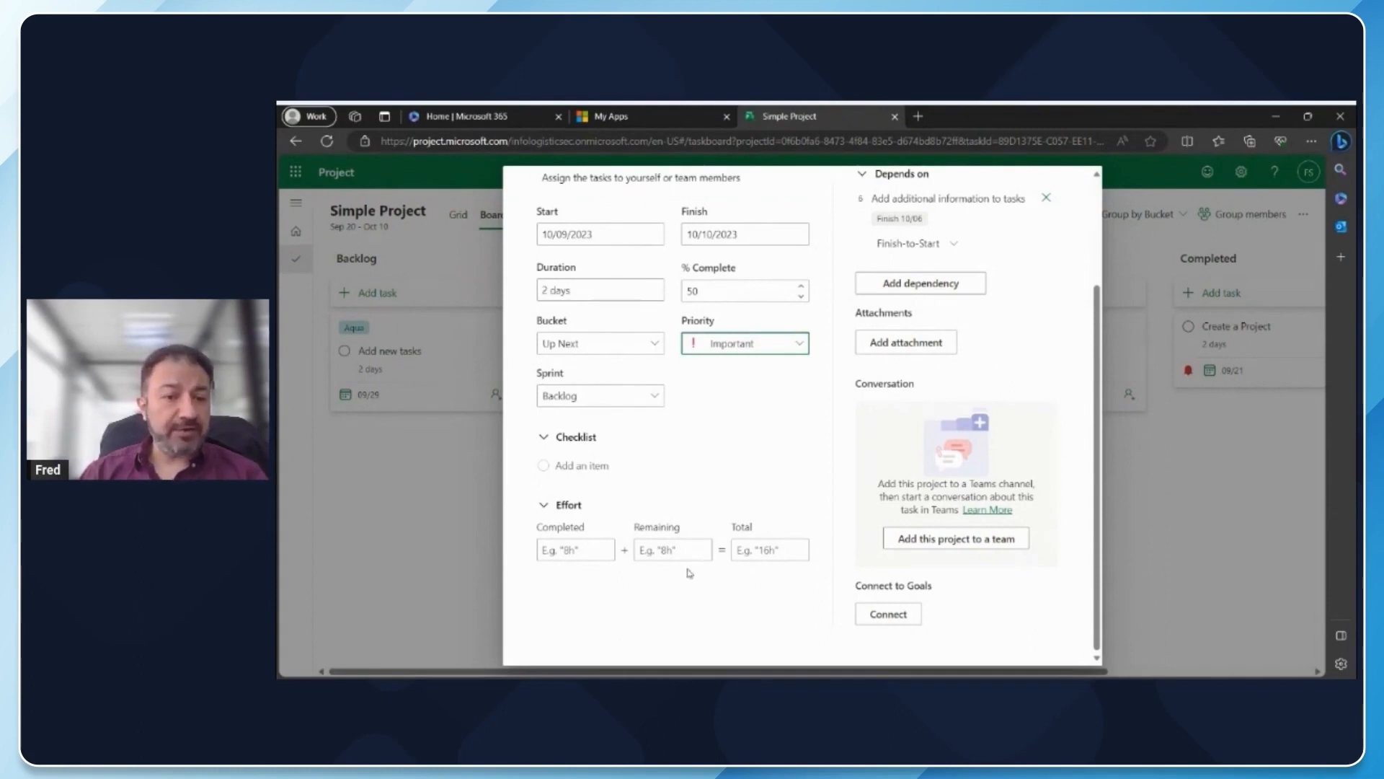
# - Review the dependency type options and the remaining detail fields of the Assign the tasks card, and close its details
pyautogui.scroll(2, 690, 573)
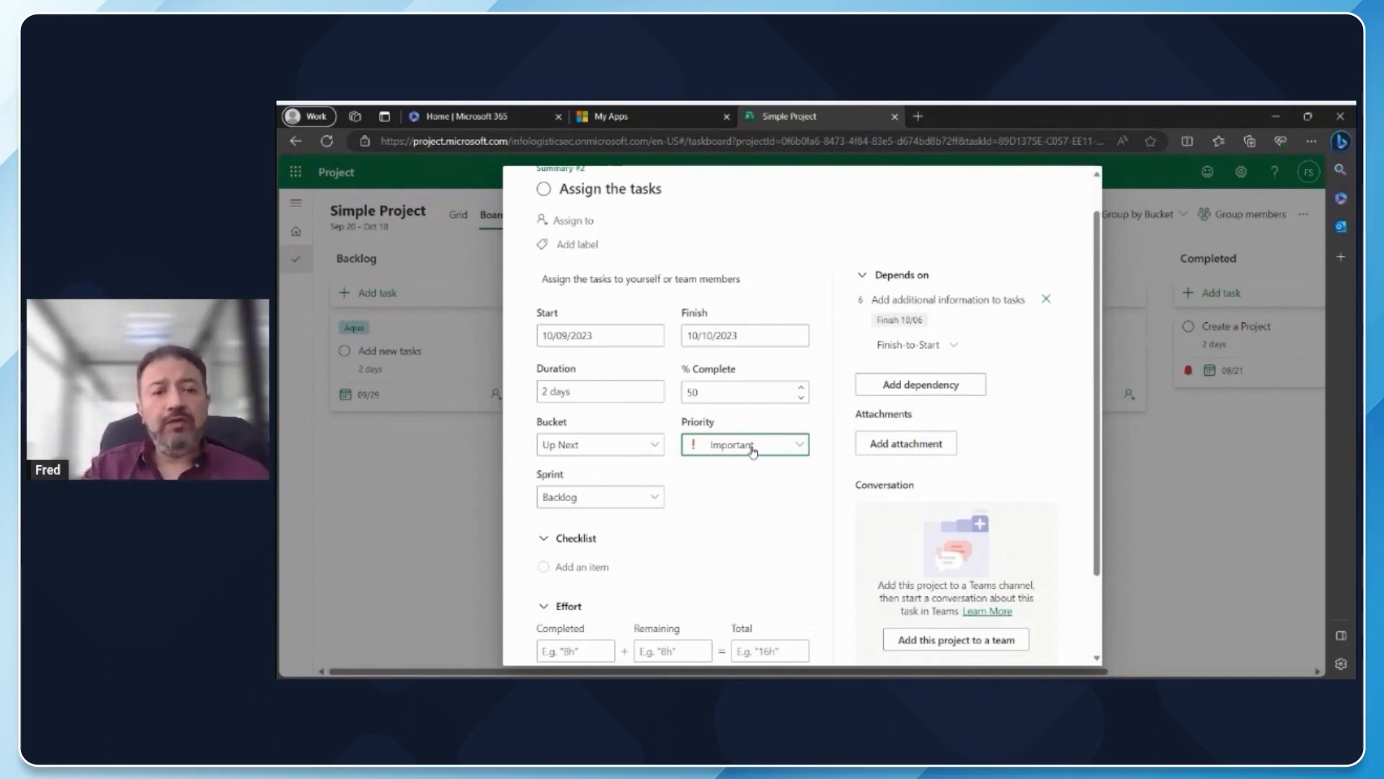
pyautogui.click(955, 349)
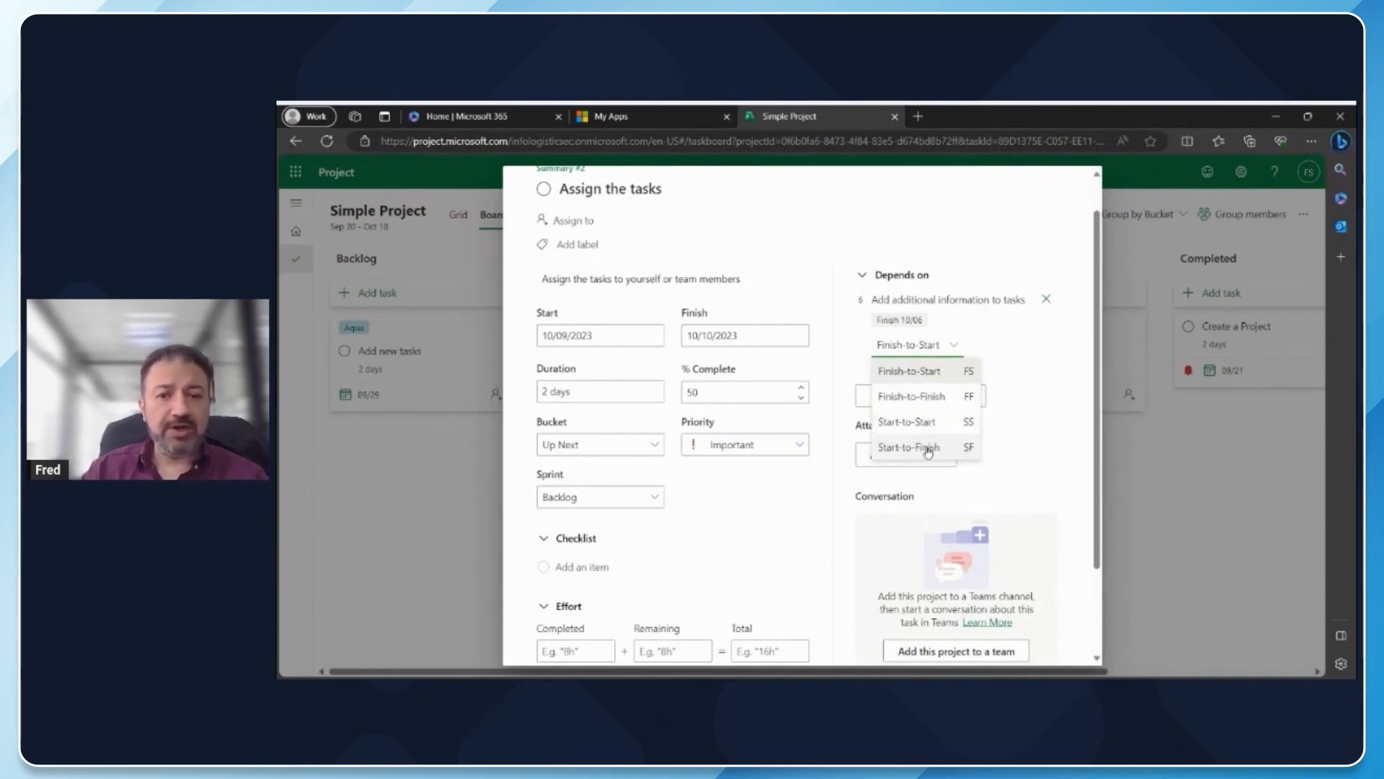
pyautogui.click(1000, 445)
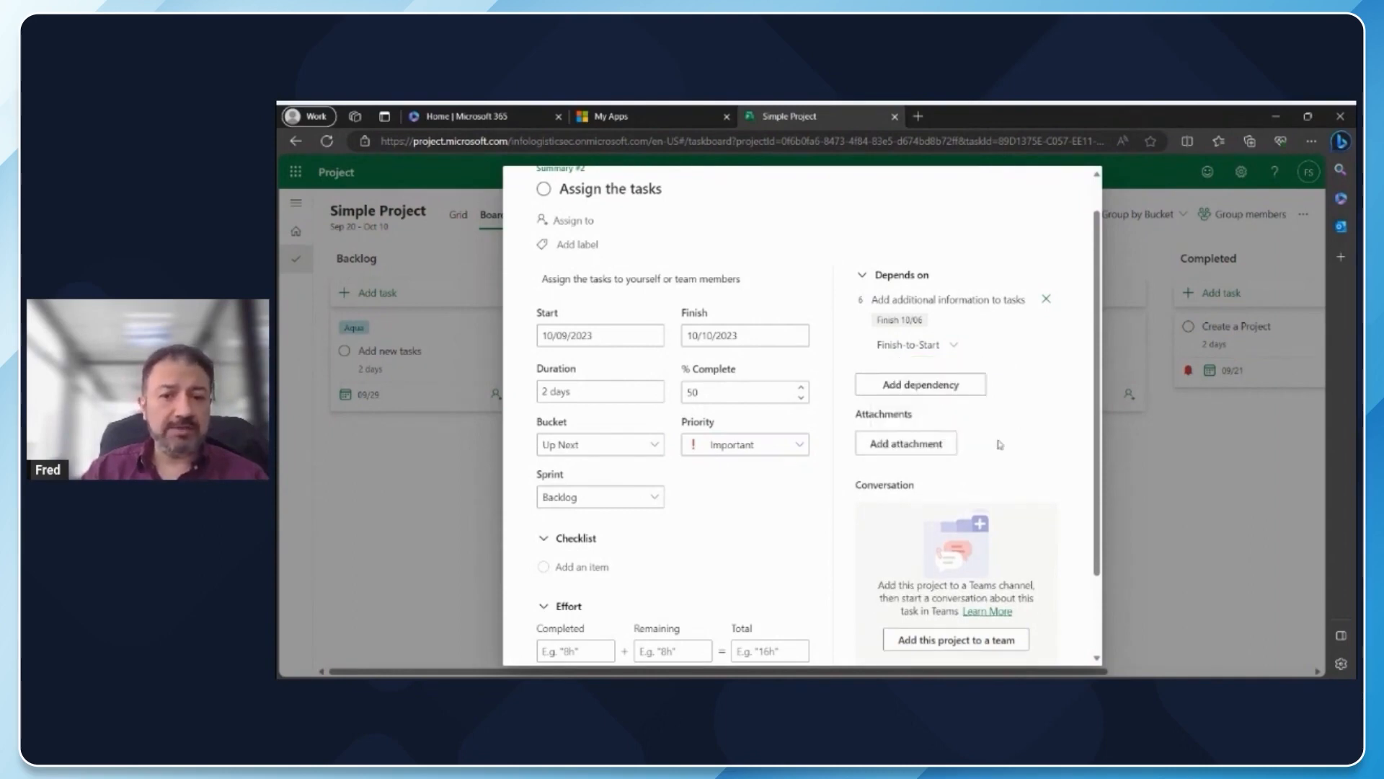
pyautogui.scroll(-2, 1000, 445)
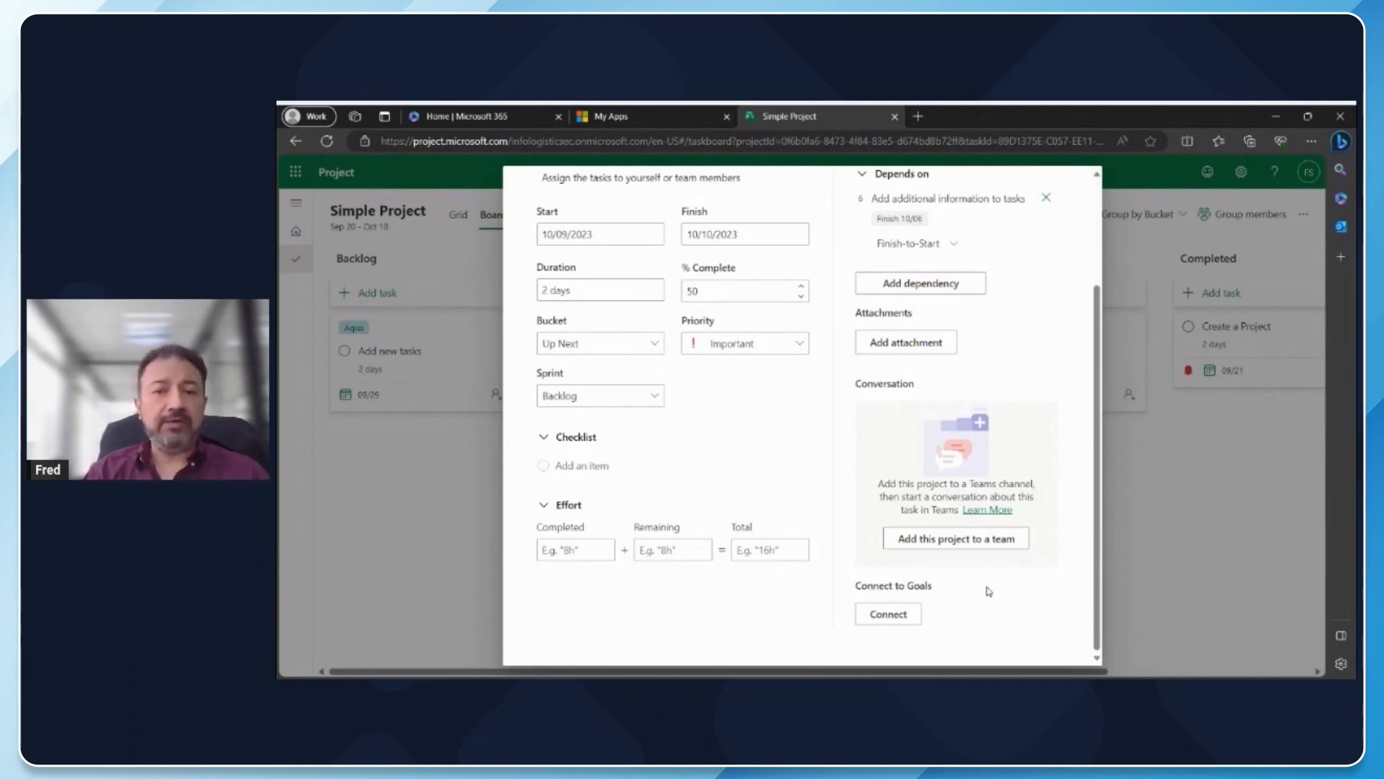
pyautogui.scroll(2, 1035, 331)
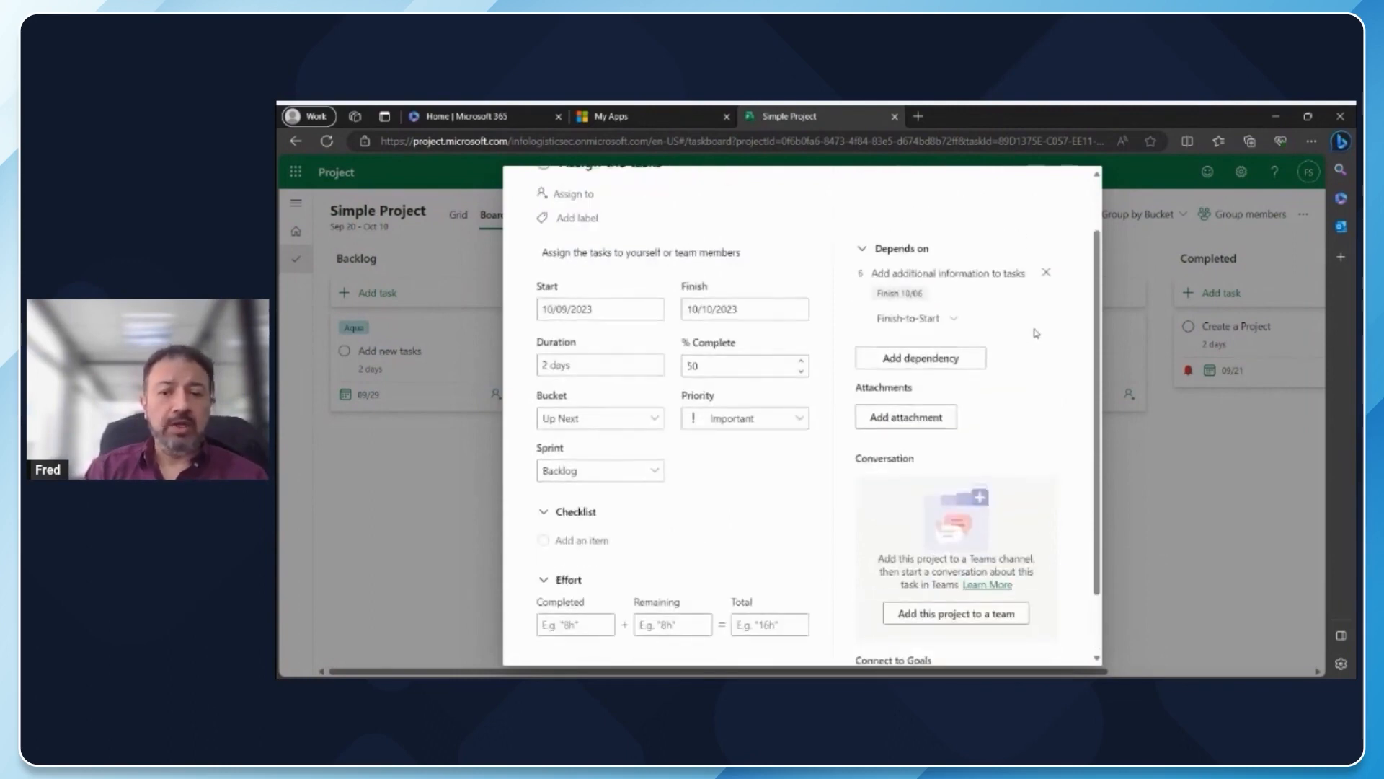
pyautogui.scroll(1, 1036, 333)
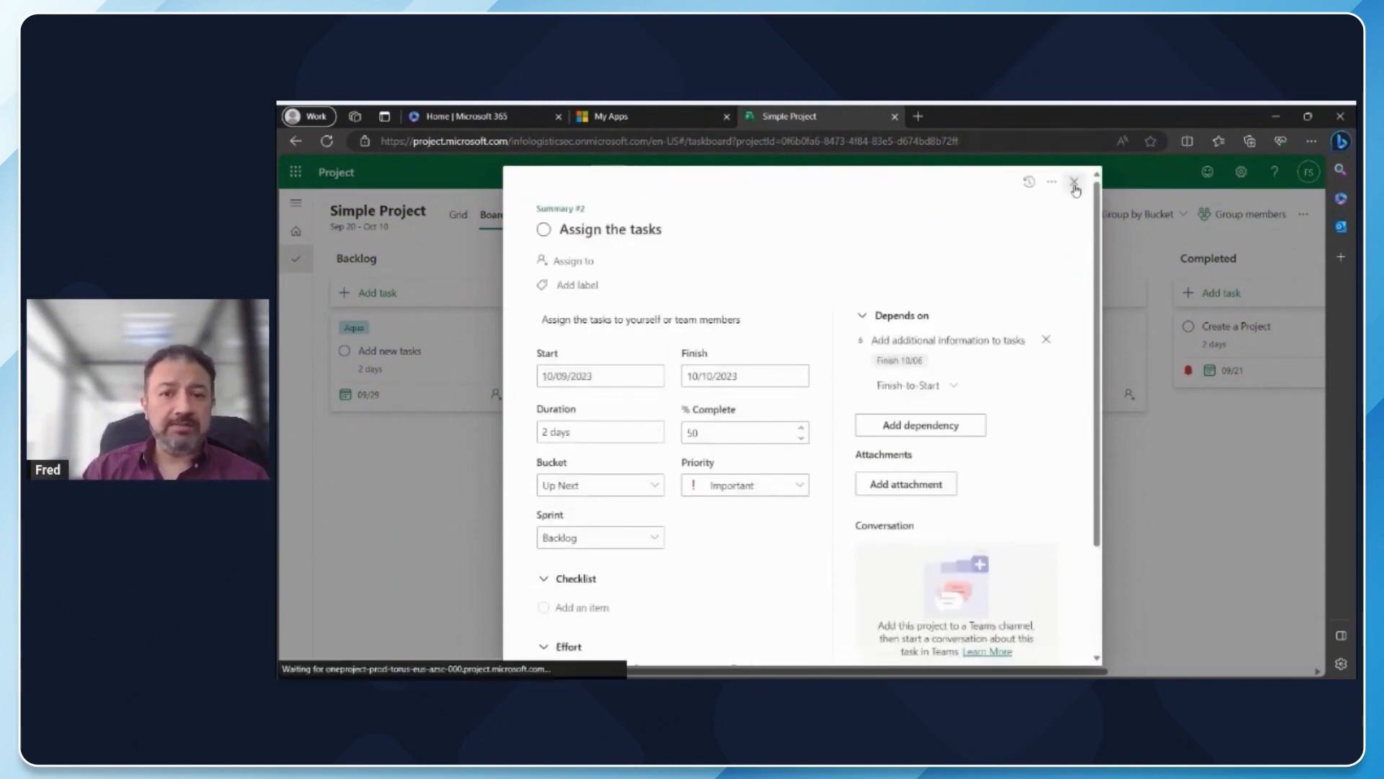
pyautogui.click(1074, 184)
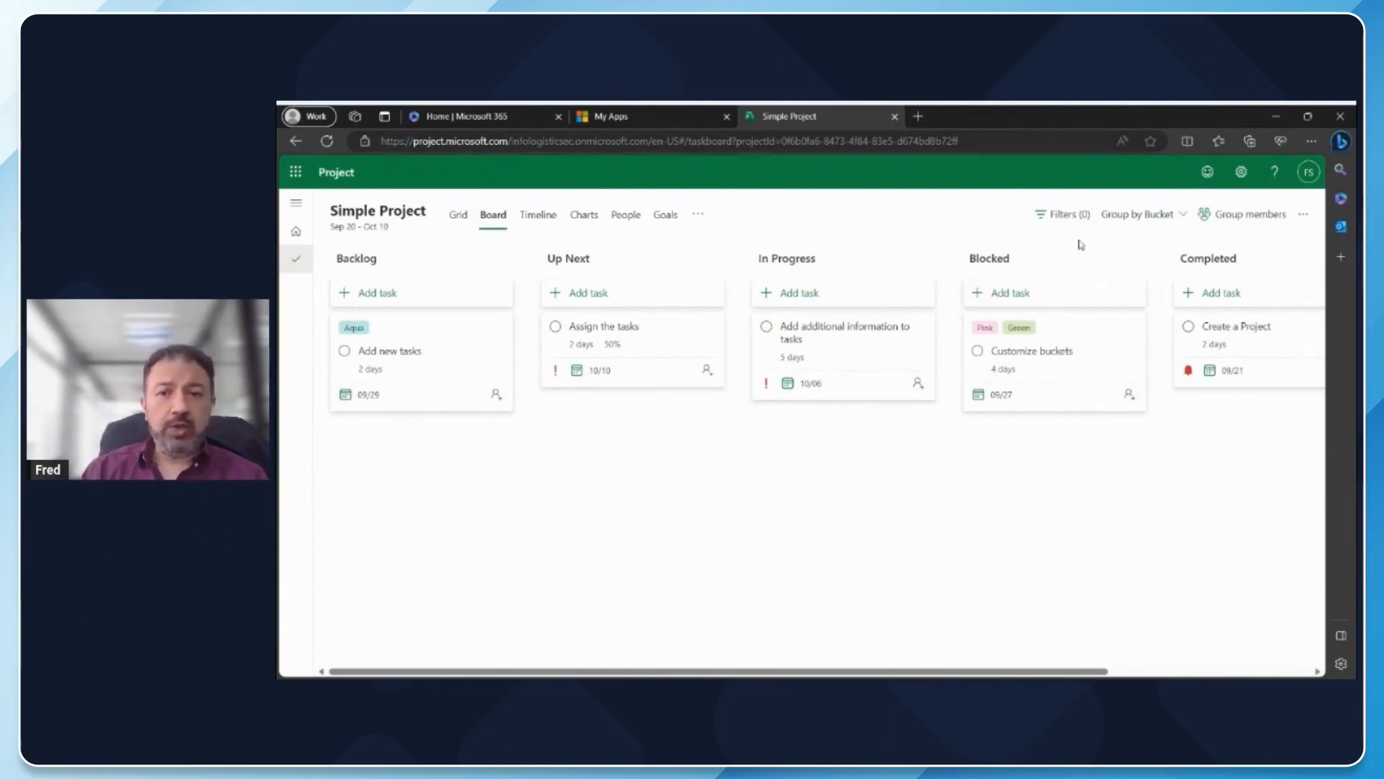
# - Examine the criteria available for filtering the board's tasks, from finish date to assignee, and close the filter options
pyautogui.click(1065, 217)
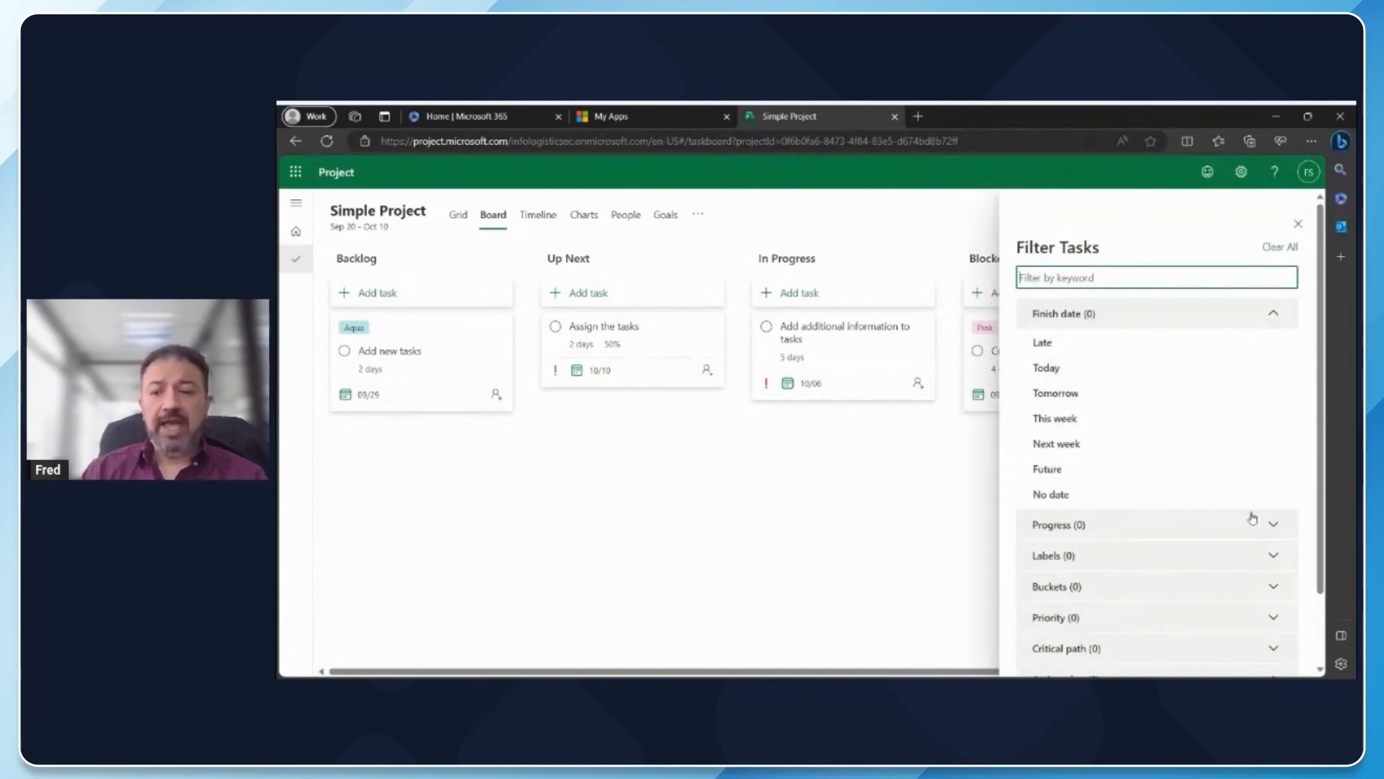
pyautogui.scroll(-1, 1252, 518)
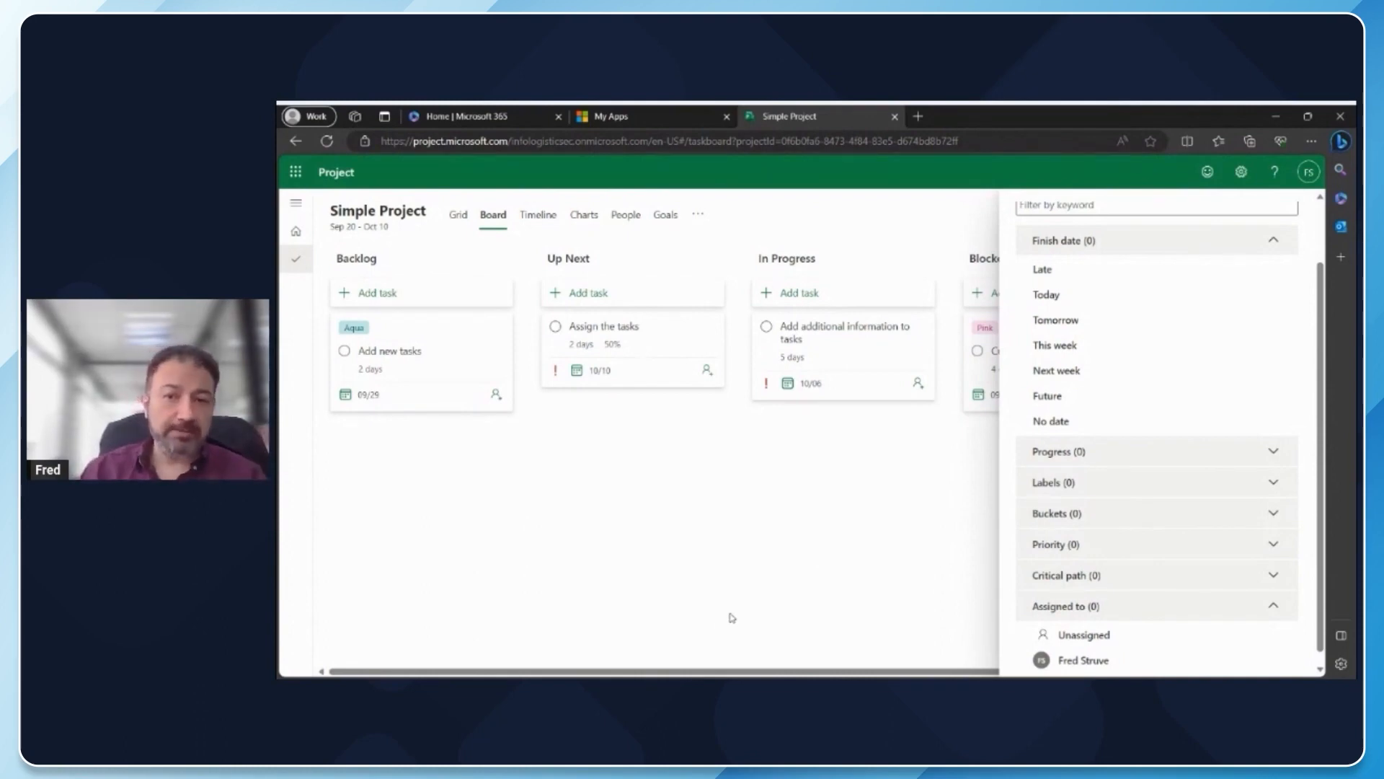
pyautogui.hotkey('alt', 'Tab')
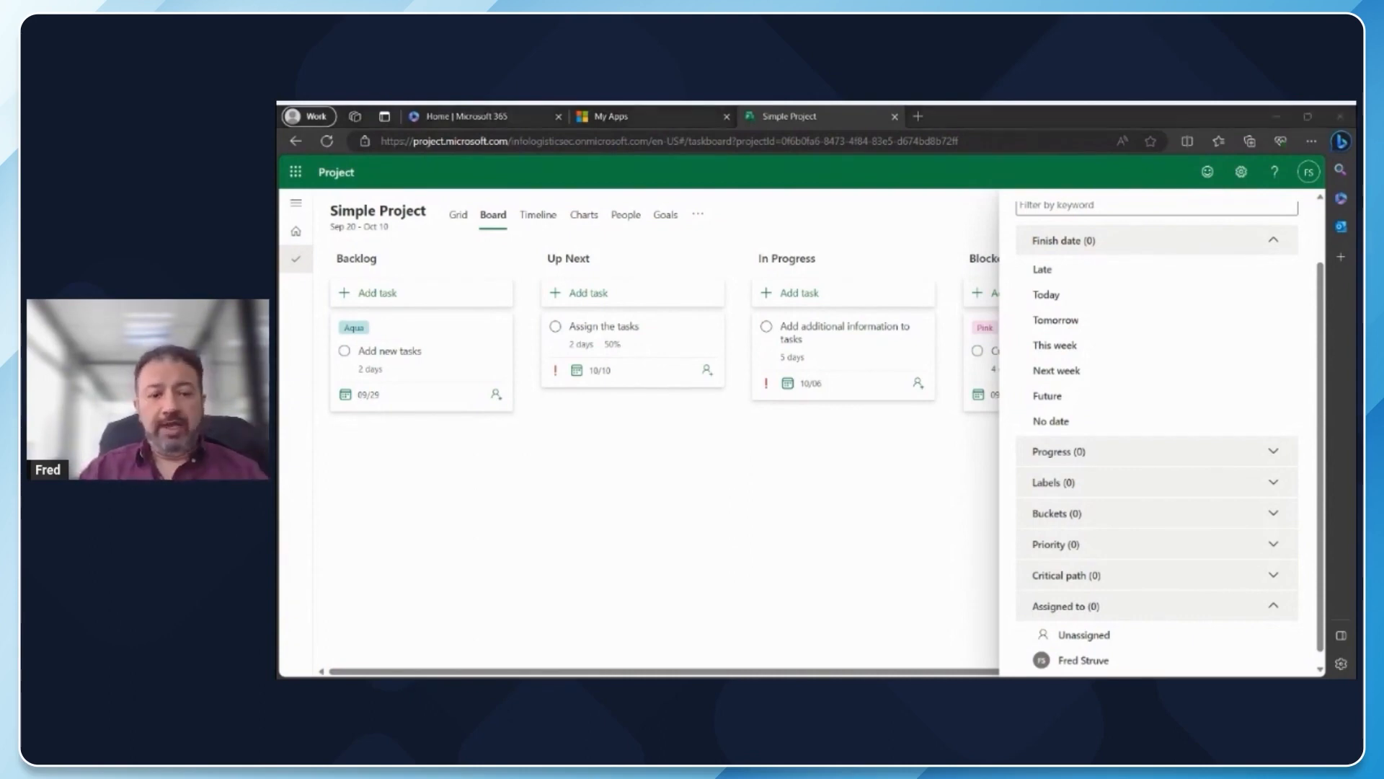
pyautogui.hotkey('alt', 'Tab')
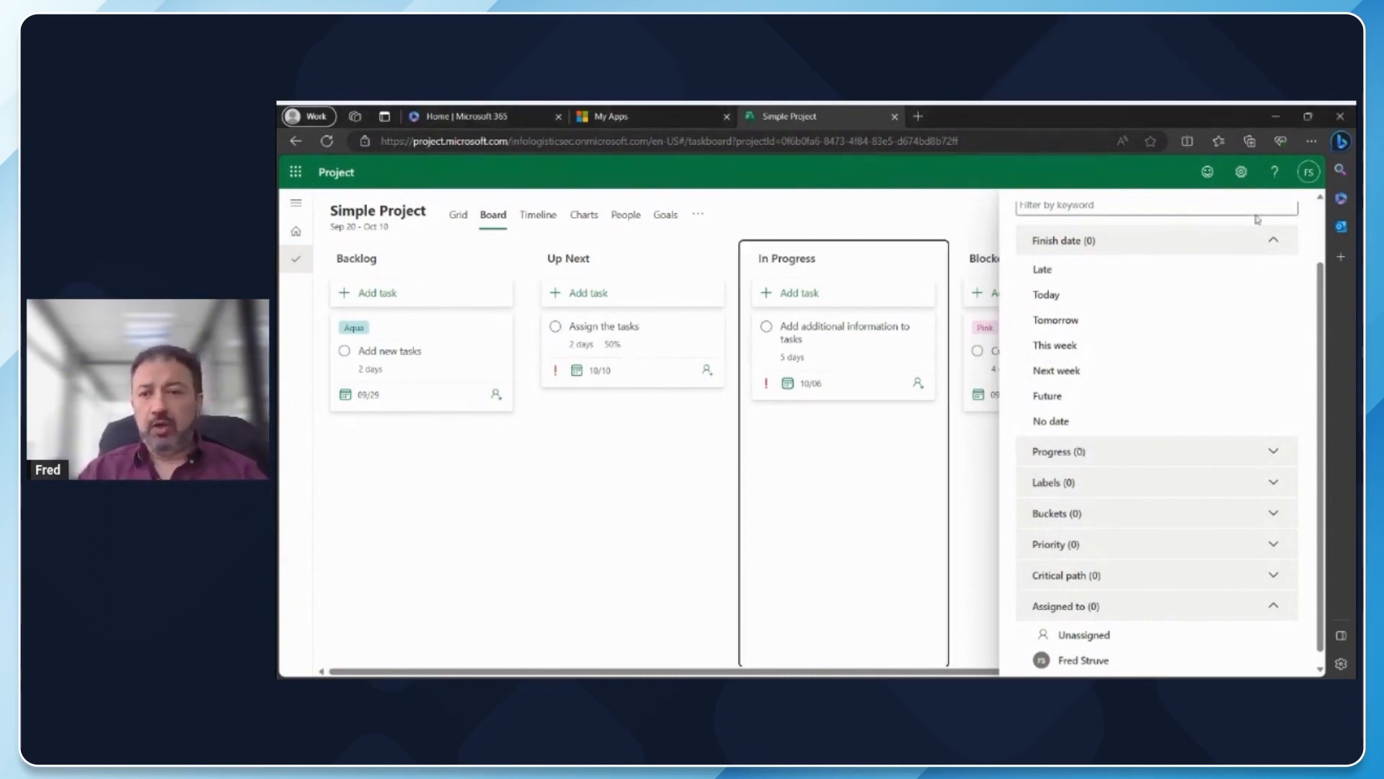
pyautogui.click(637, 434)
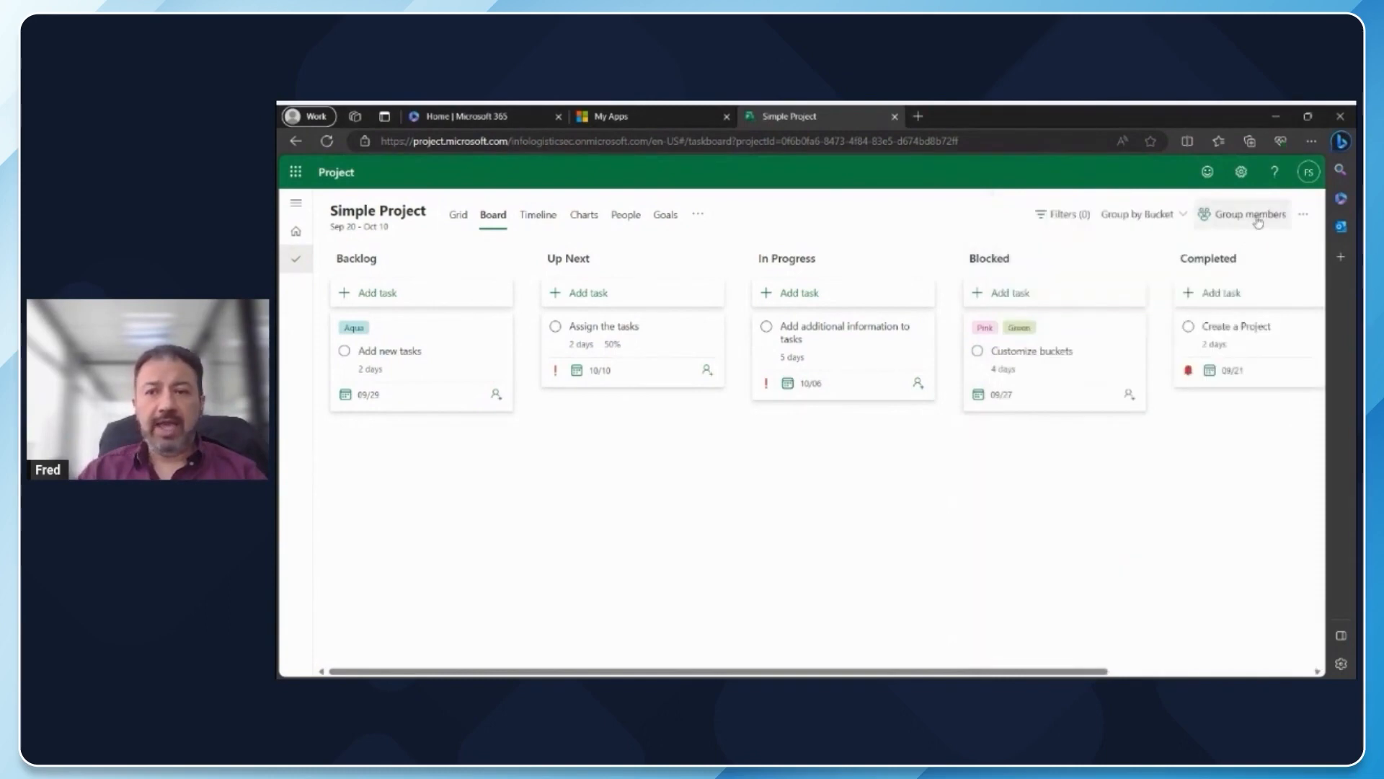
# - Review the options for grouping the board's tasks and open the group members settings
pyautogui.click(1145, 216)
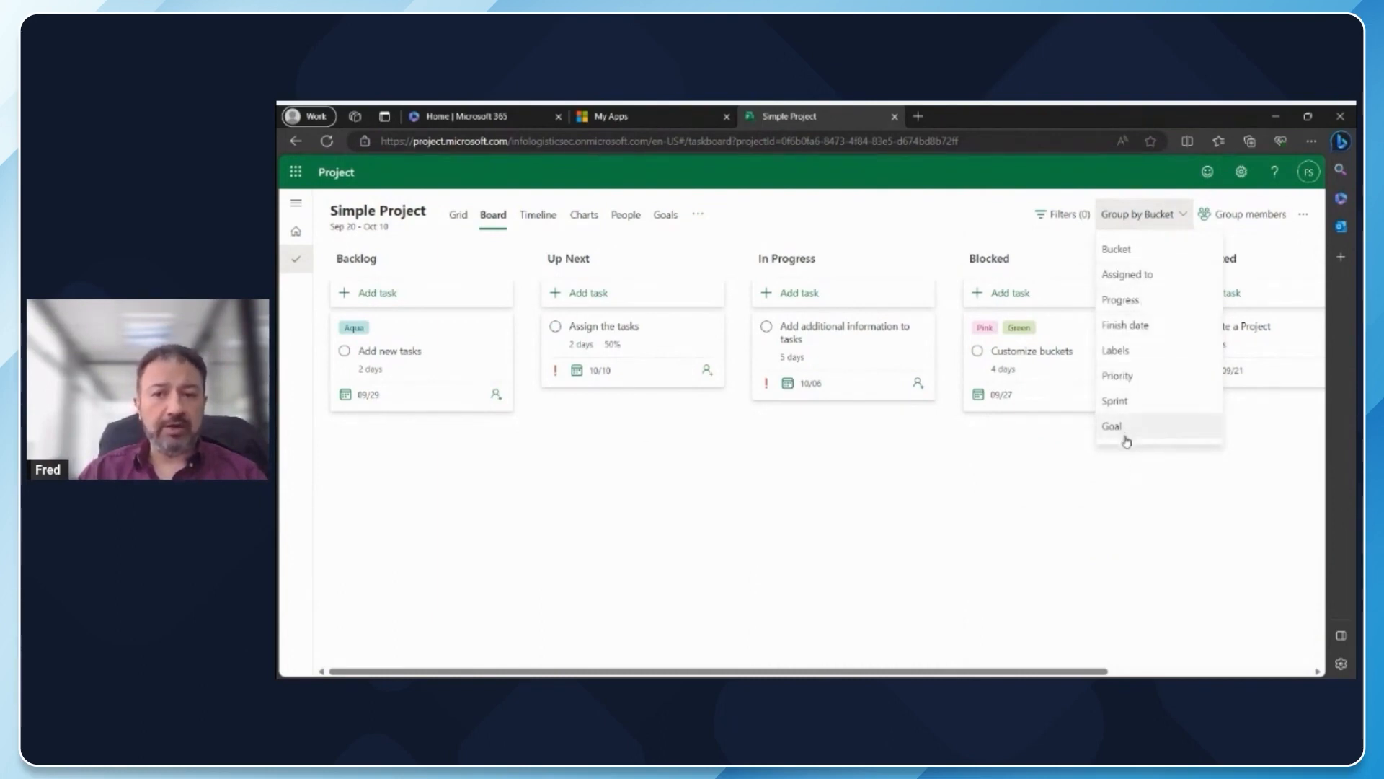
pyautogui.click(1253, 216)
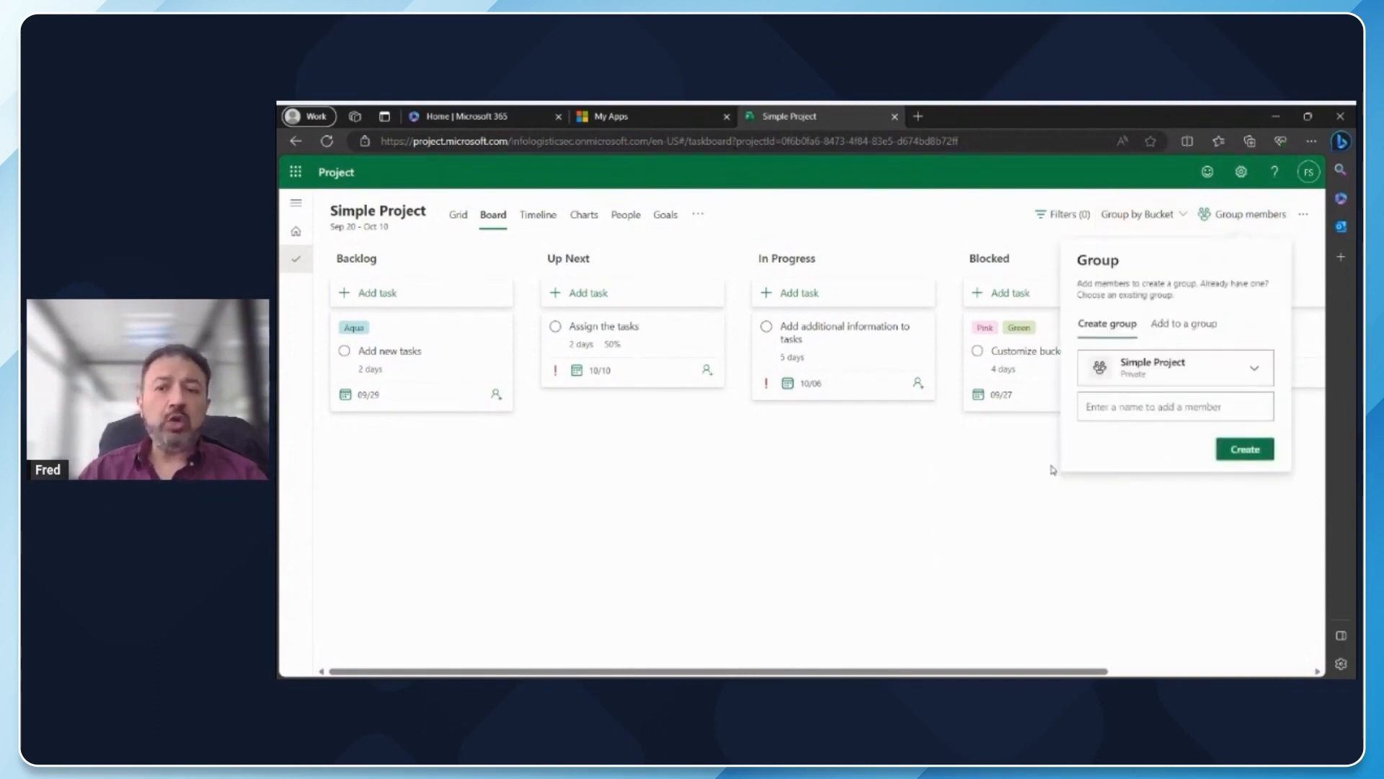
# - Close the group settings and extend the Customize buckets task on the timeline to finish on October 3, lasting 8 days
pyautogui.click(944, 486)
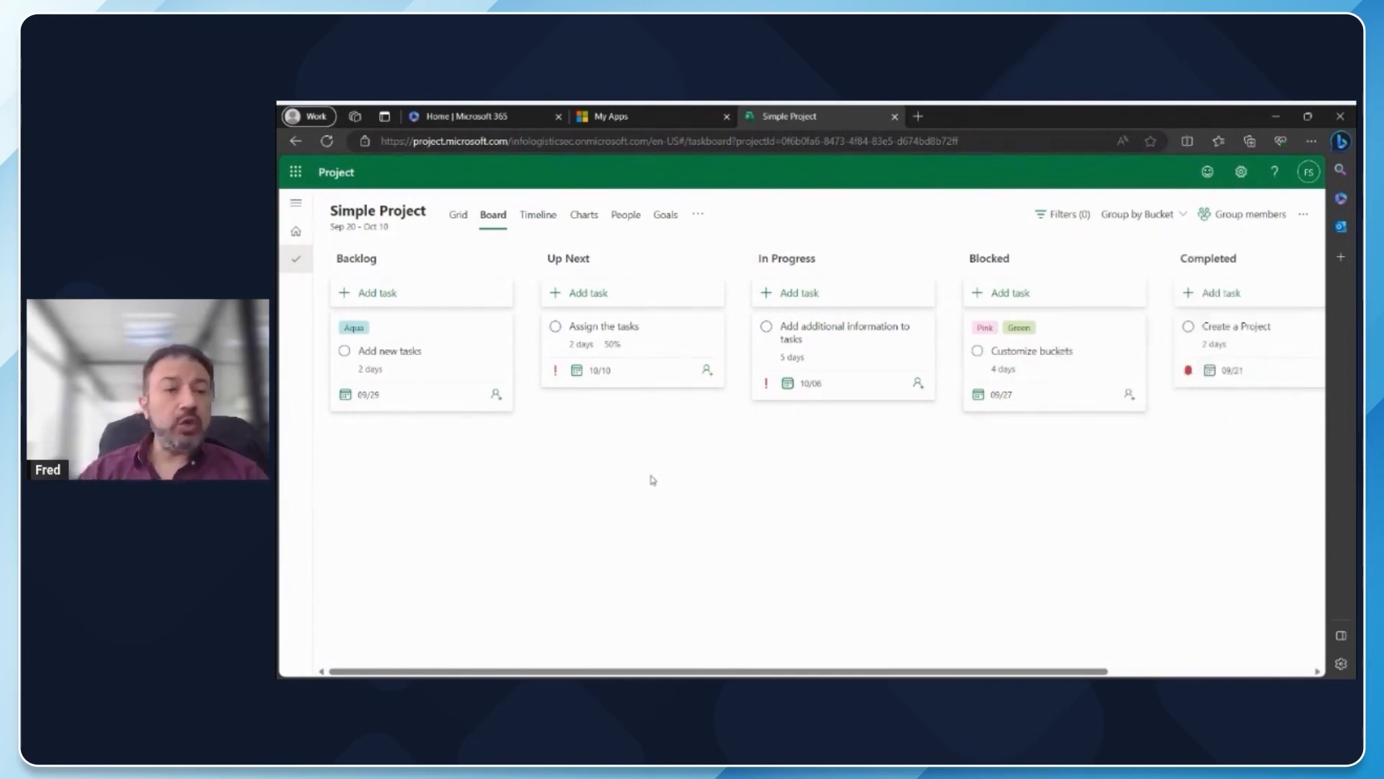
pyautogui.click(539, 220)
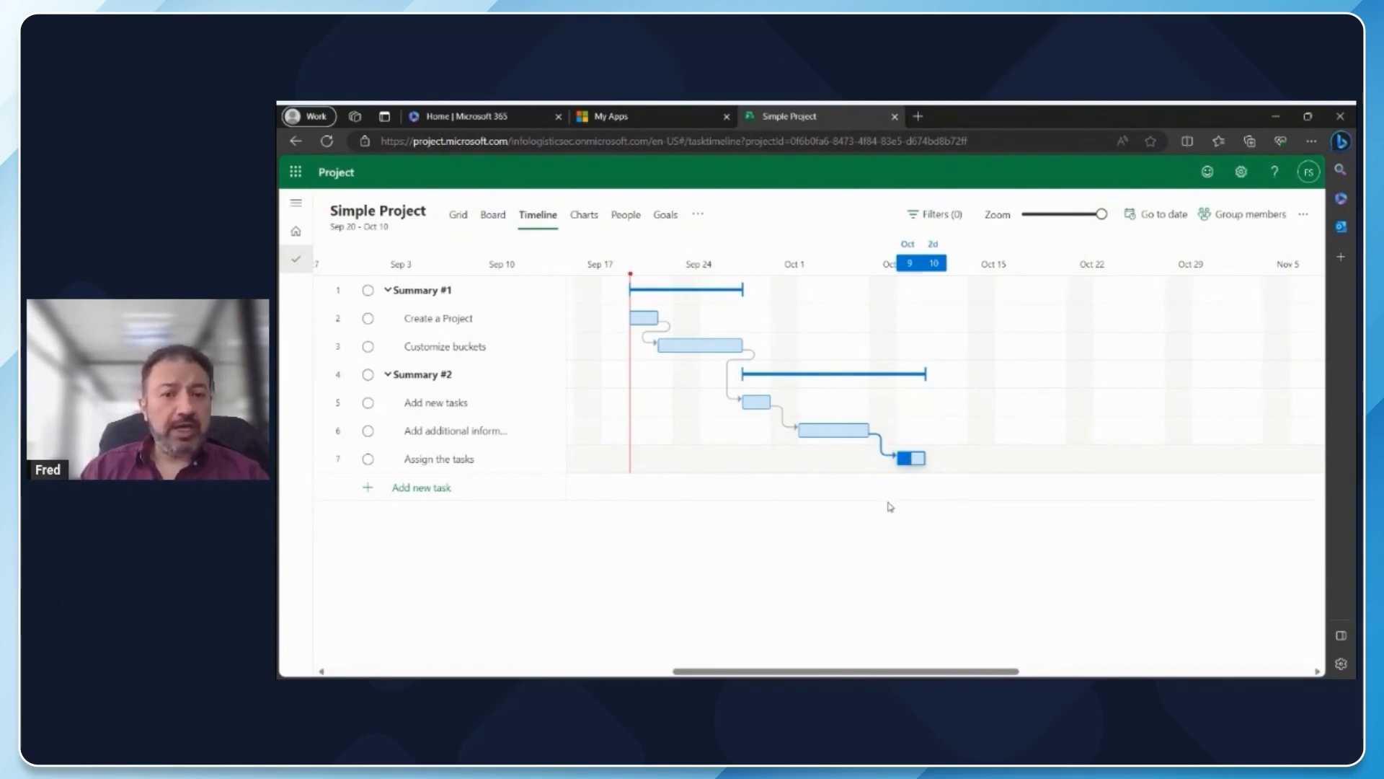
pyautogui.moveTo(694, 348)
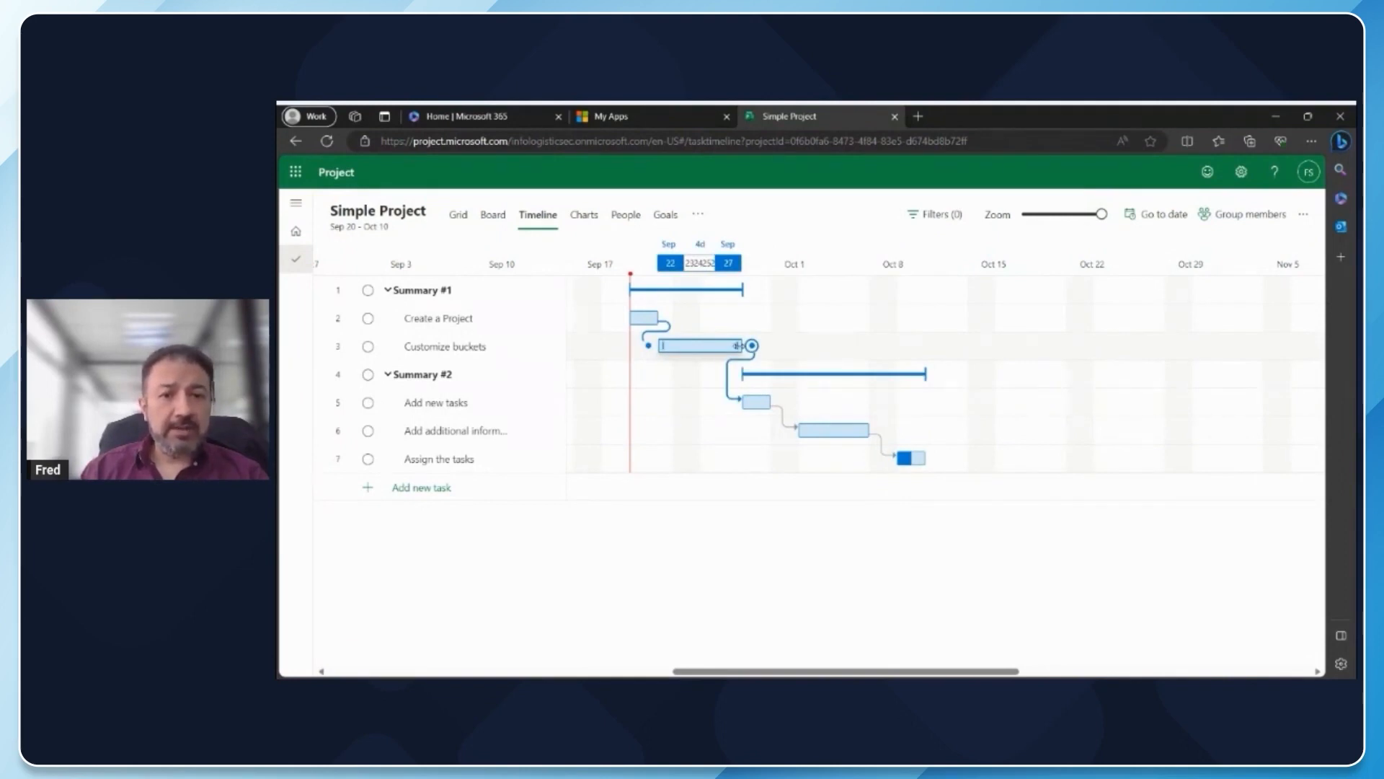
pyautogui.moveTo(737, 346); pyautogui.dragTo(828, 348)
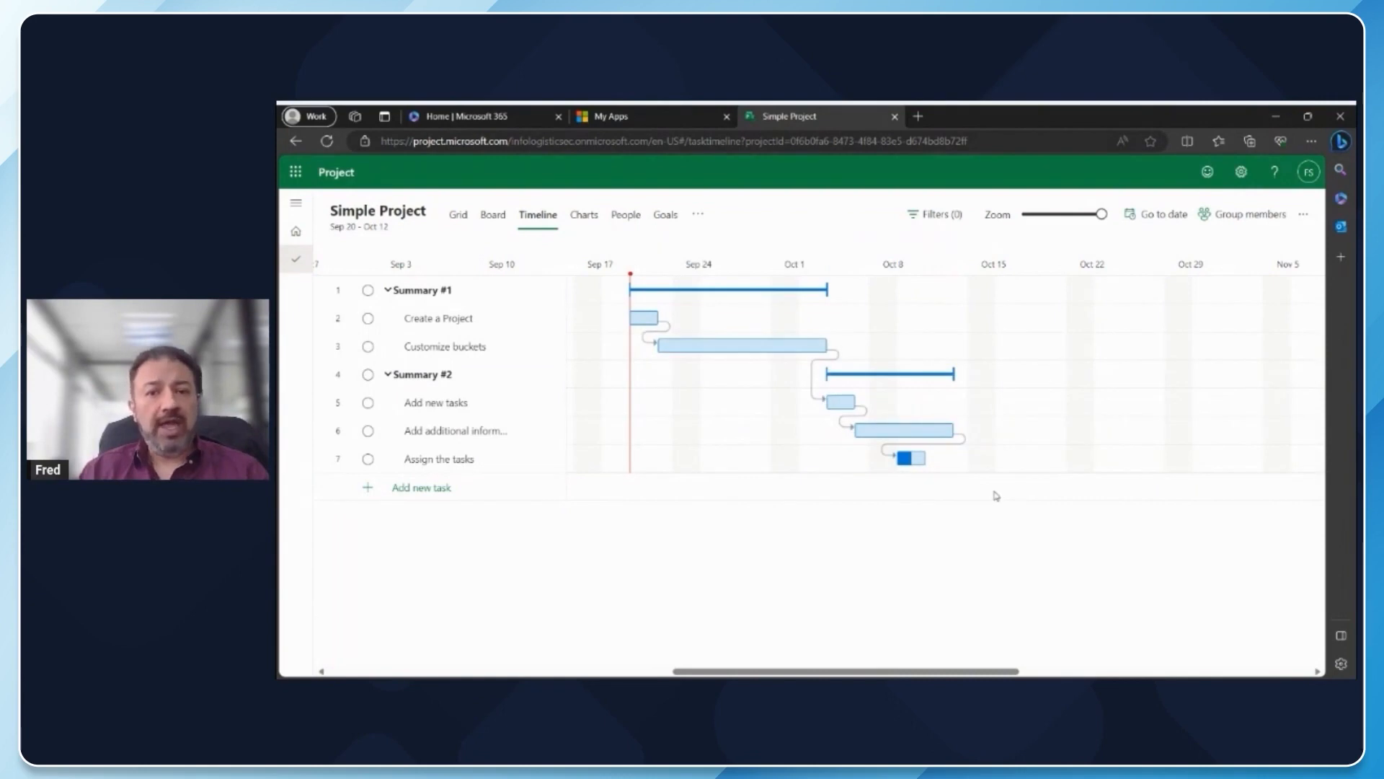
# - Reschedule the Assign the tasks bar on the timeline to run from October 13 to October 19
pyautogui.moveTo(919, 459)
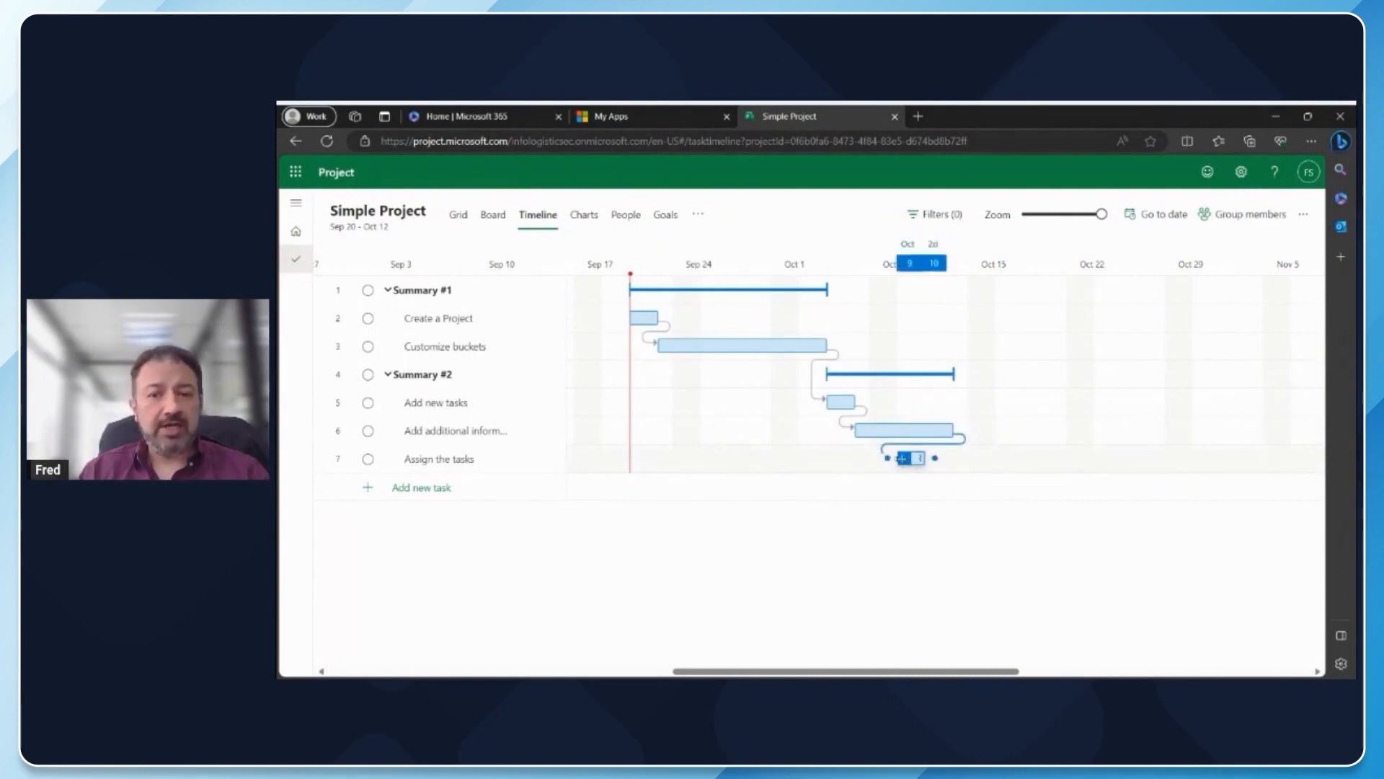
pyautogui.moveTo(924, 459); pyautogui.dragTo(1034, 458)
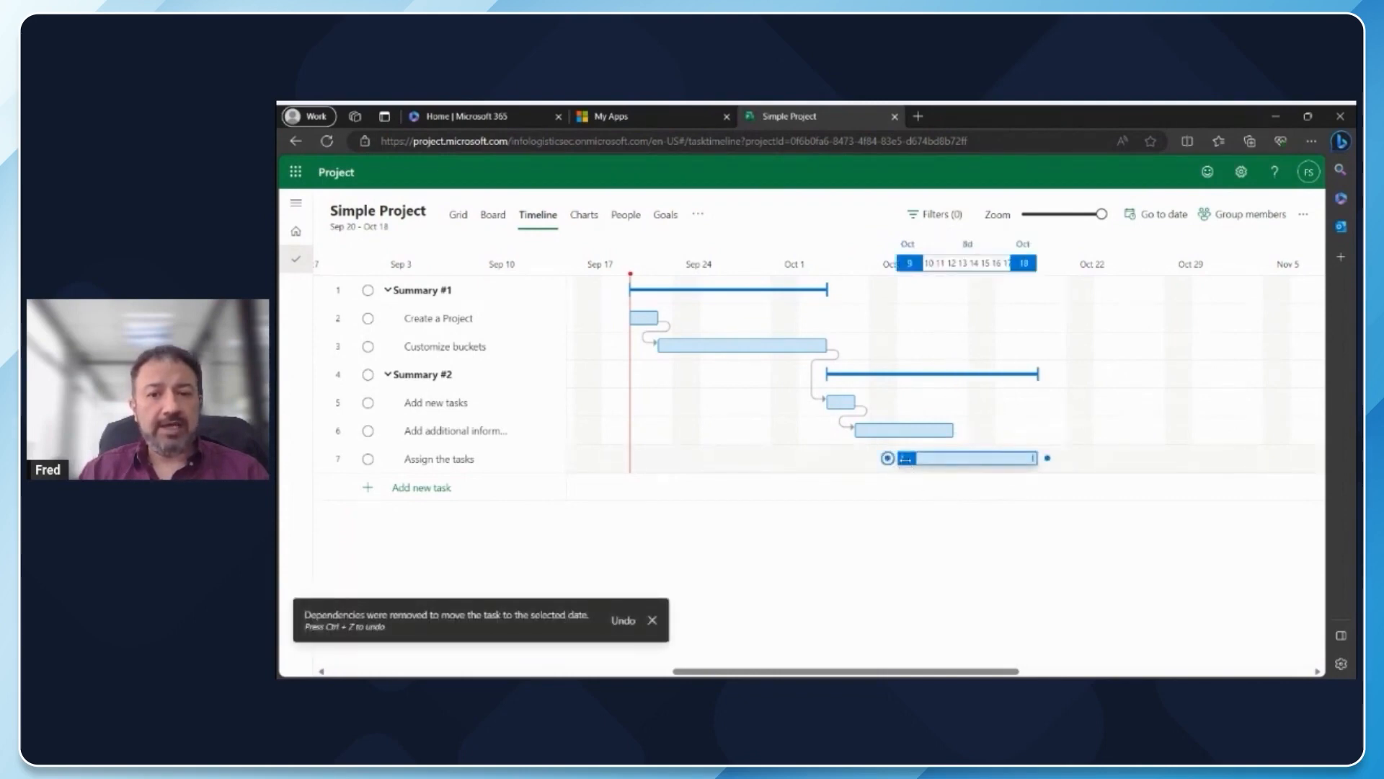
pyautogui.moveTo(906, 459); pyautogui.dragTo(962, 460)
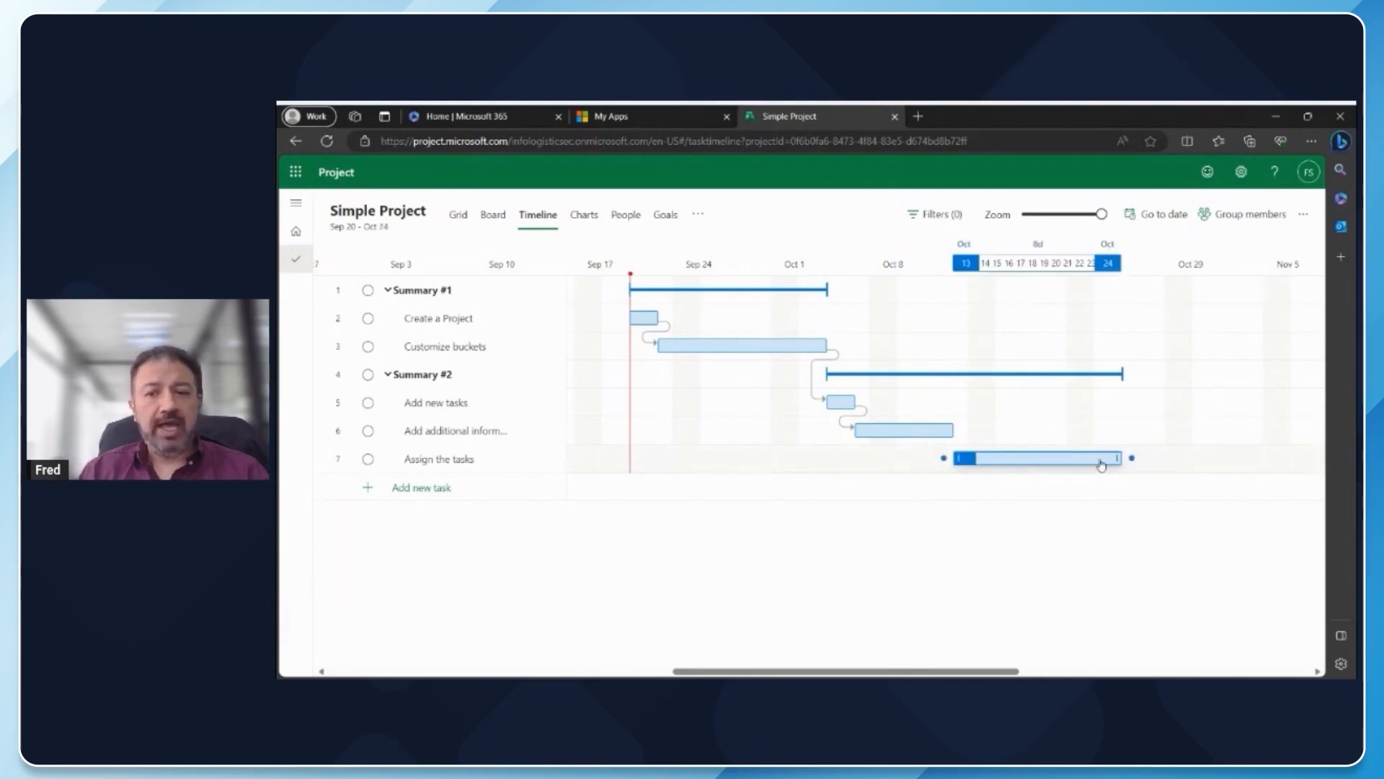
pyautogui.moveTo(1117, 459); pyautogui.dragTo(1051, 459)
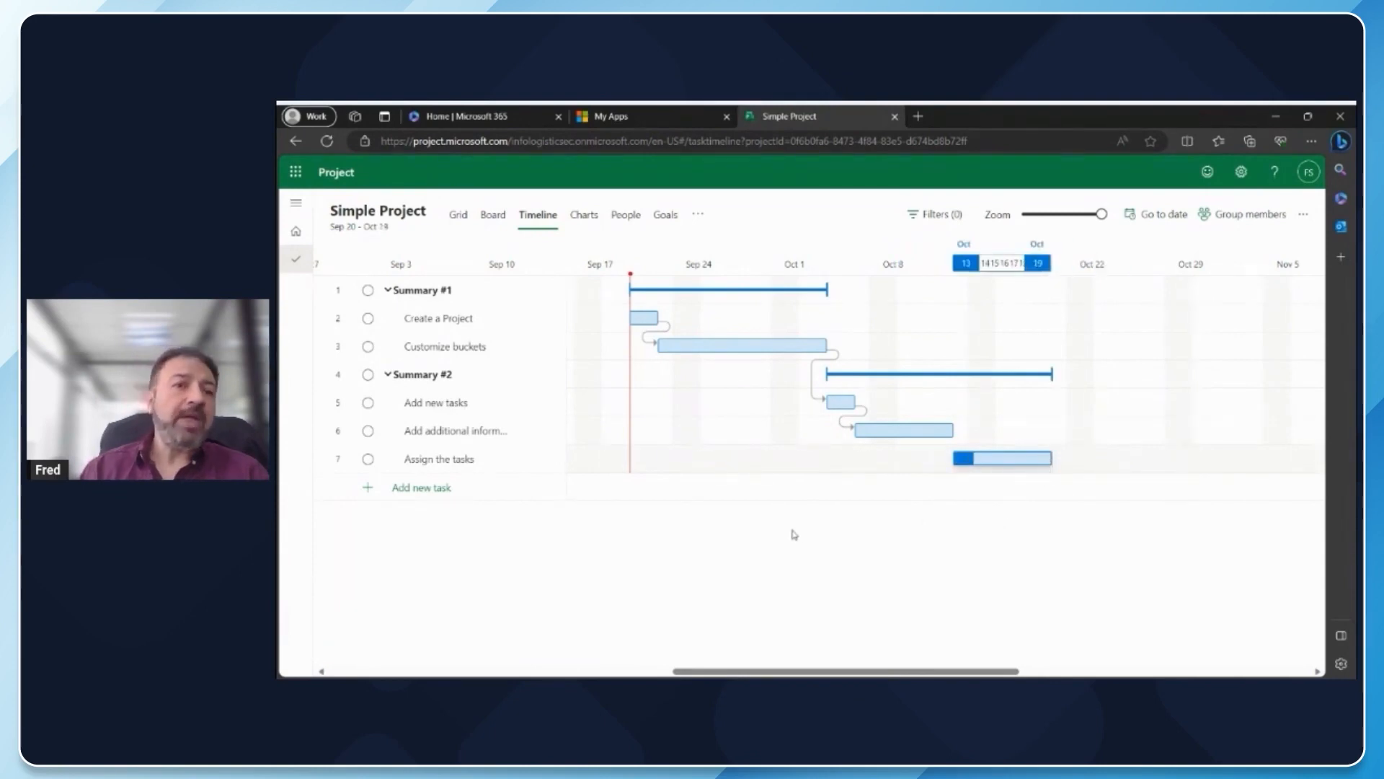
# - Review the status, bucket and effort charts, and assign the Create a Project task to a person in the grid
pyautogui.click(583, 219)
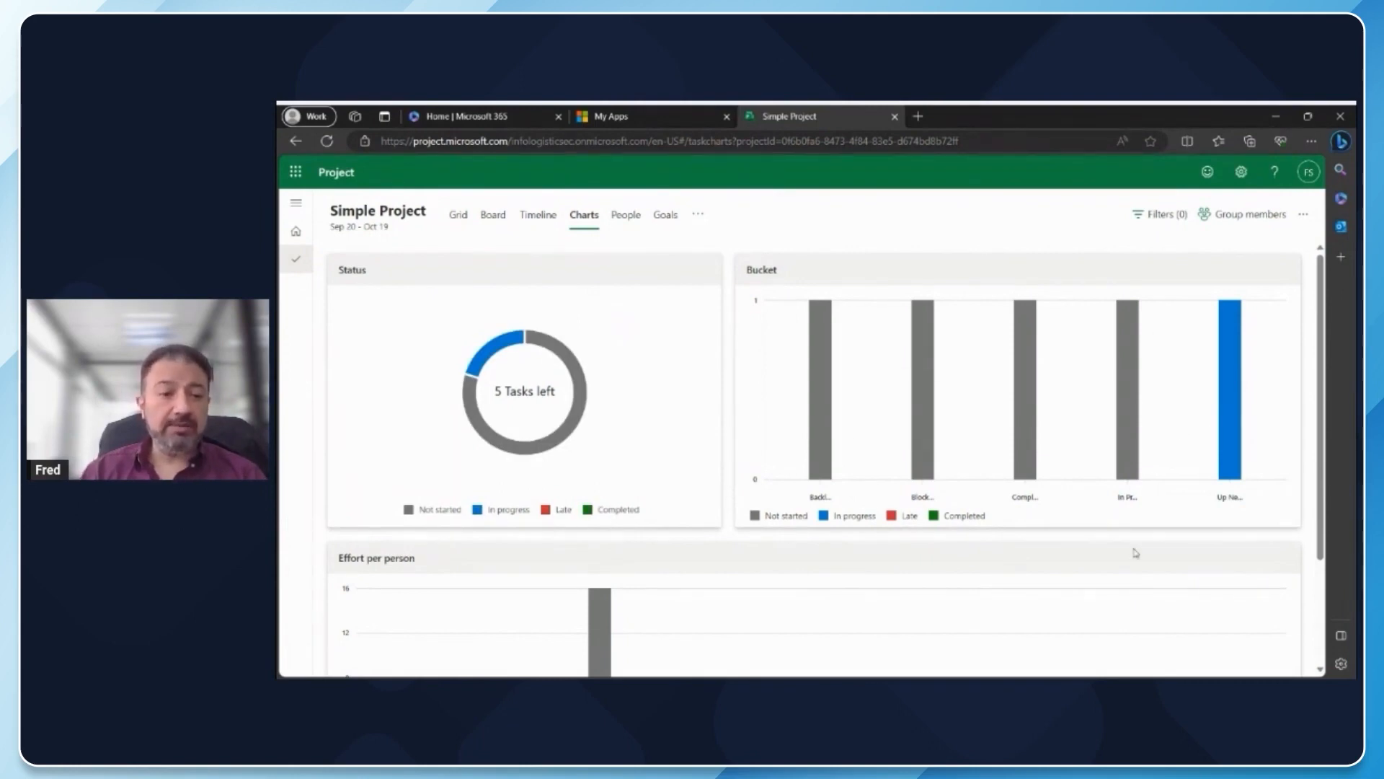
pyautogui.scroll(-2, 1136, 553)
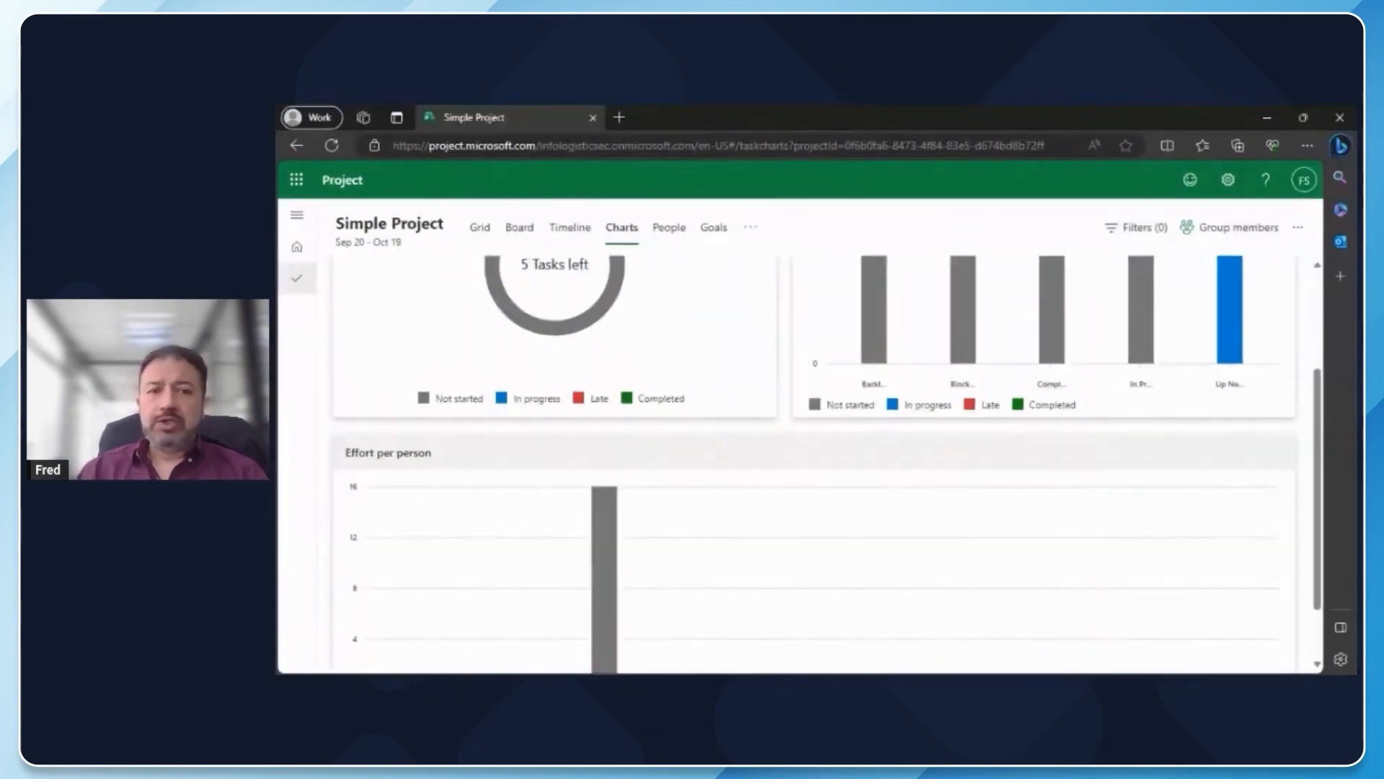
pyautogui.click(479, 228)
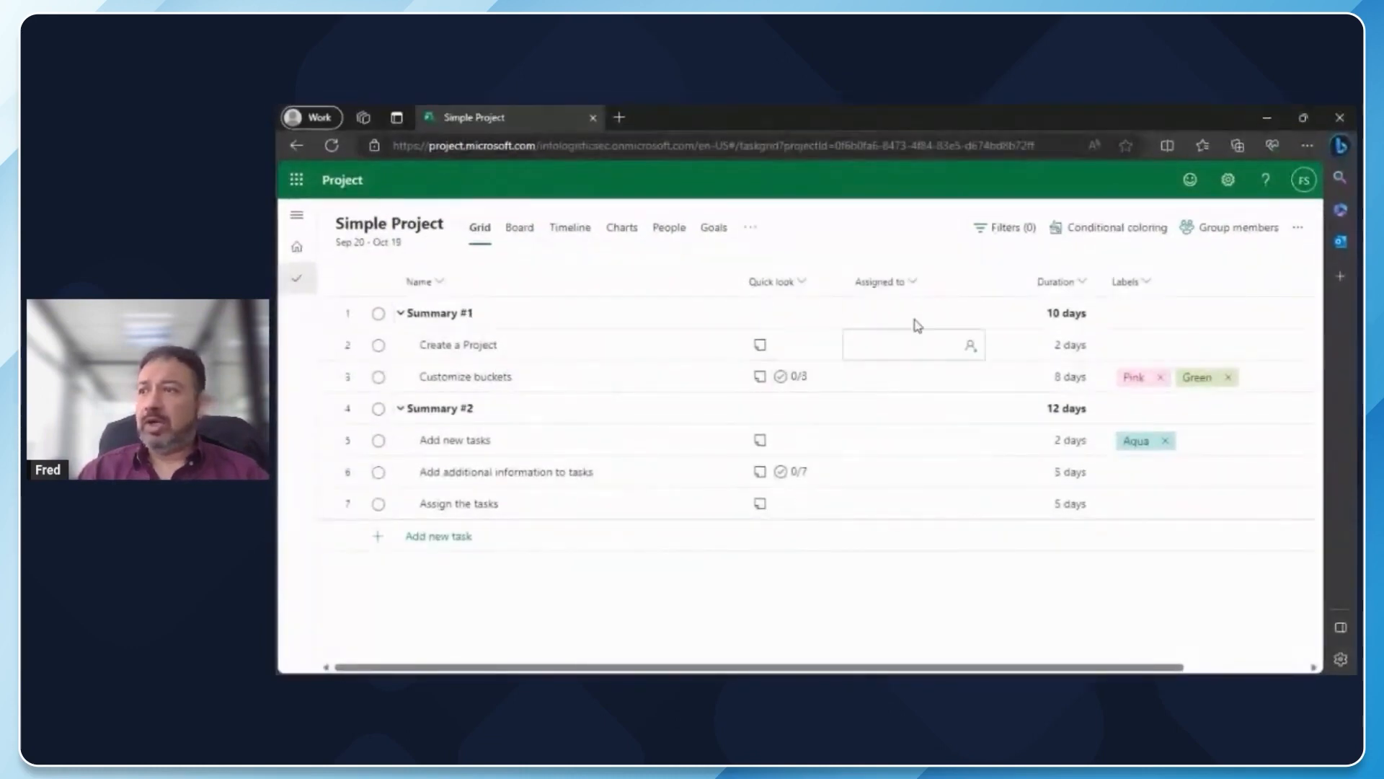
pyautogui.click(943, 314)
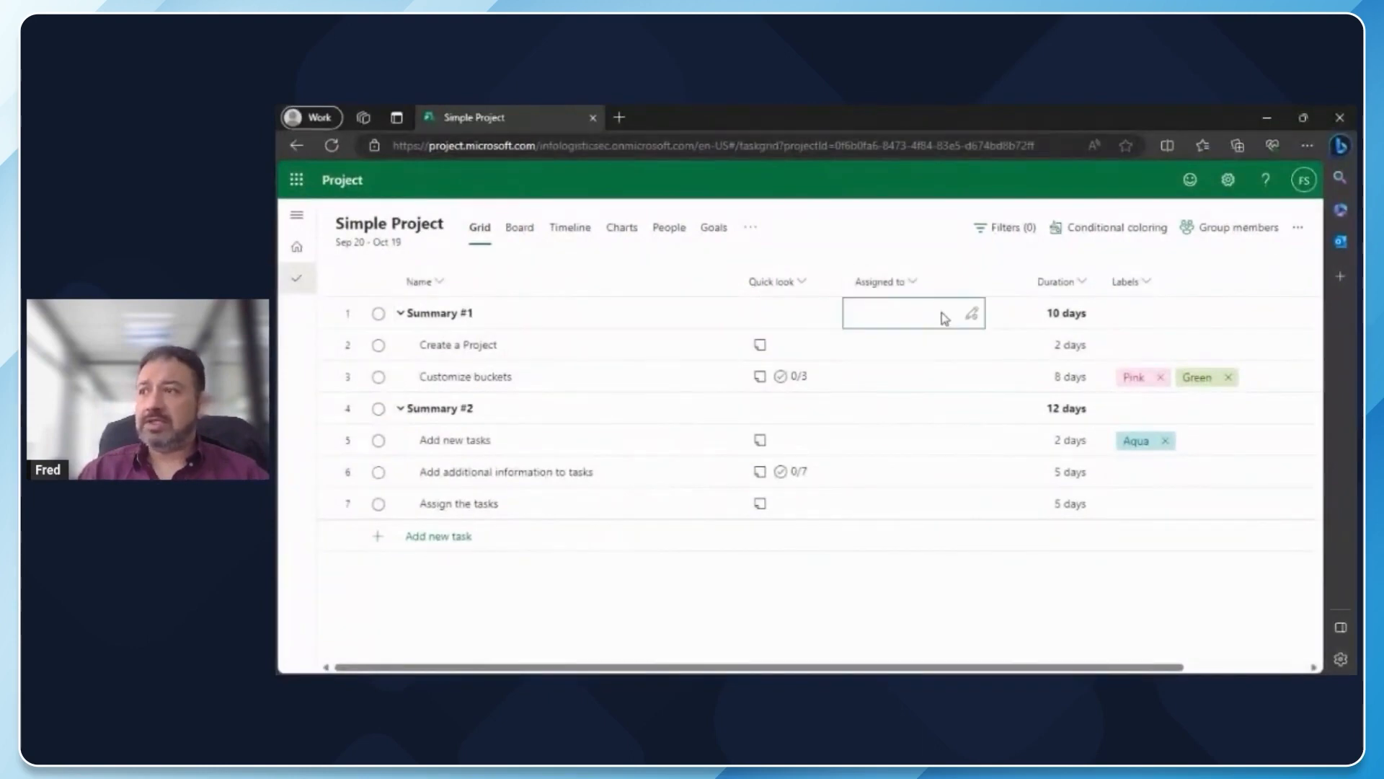
pyautogui.click(971, 318)
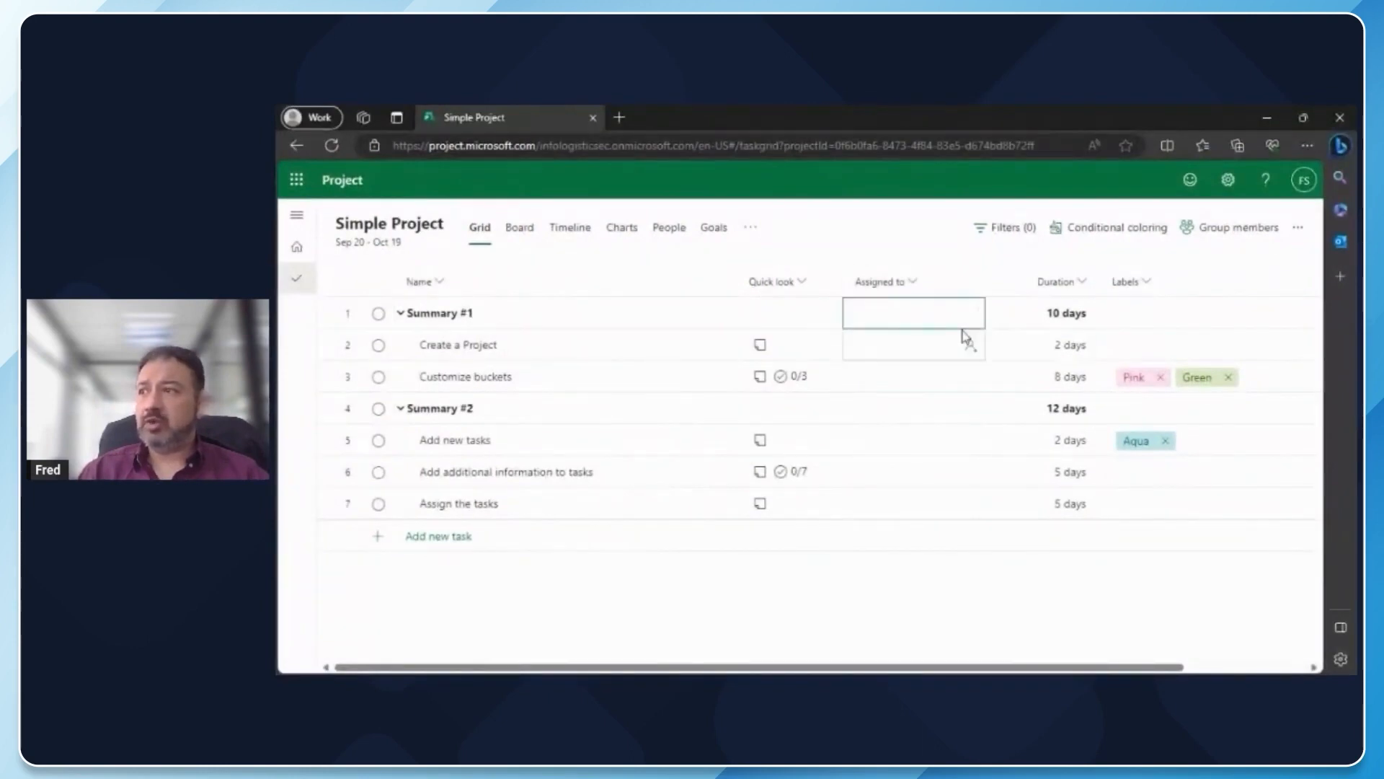
pyautogui.click(969, 346)
pyautogui.click(916, 463)
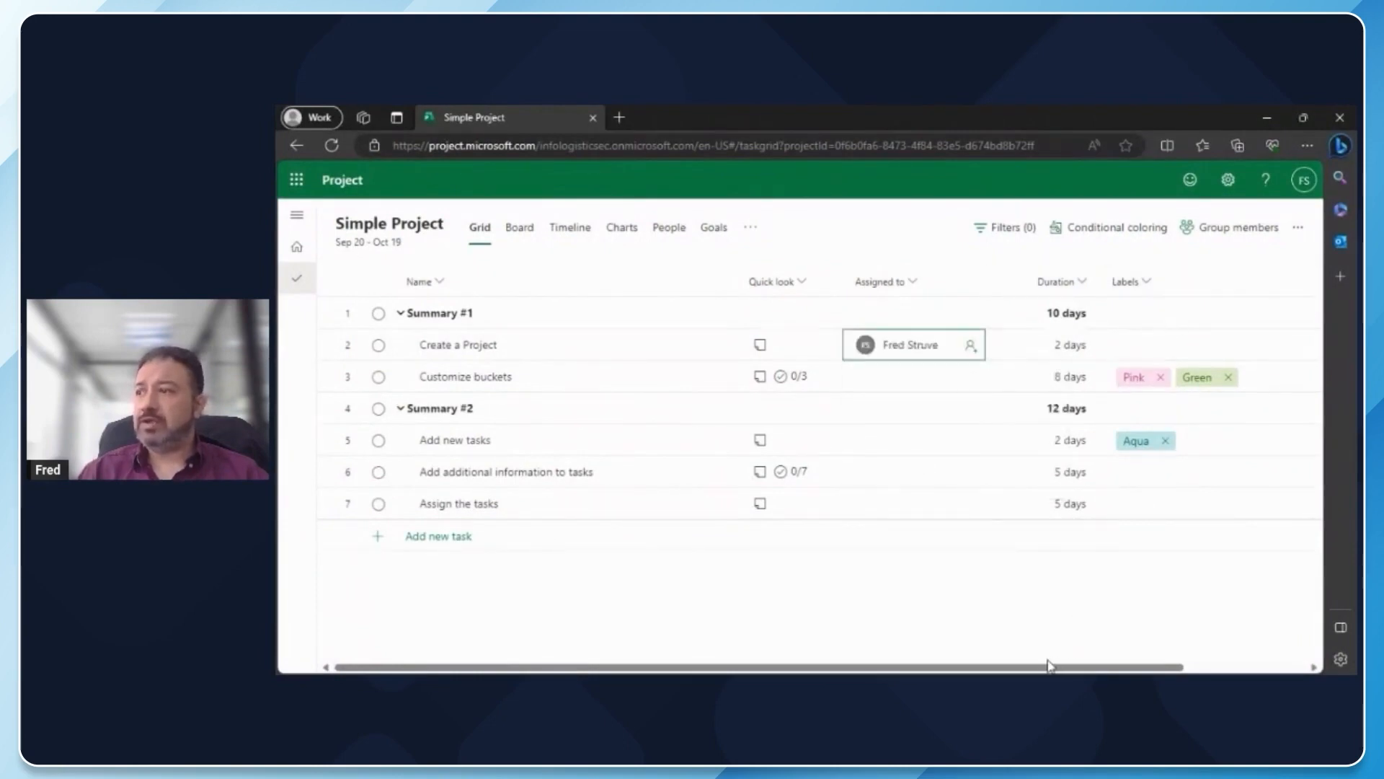
# - Add the Effort and Finish columns to the task grid
pyautogui.moveTo(1036, 669); pyautogui.dragTo(1158, 669)
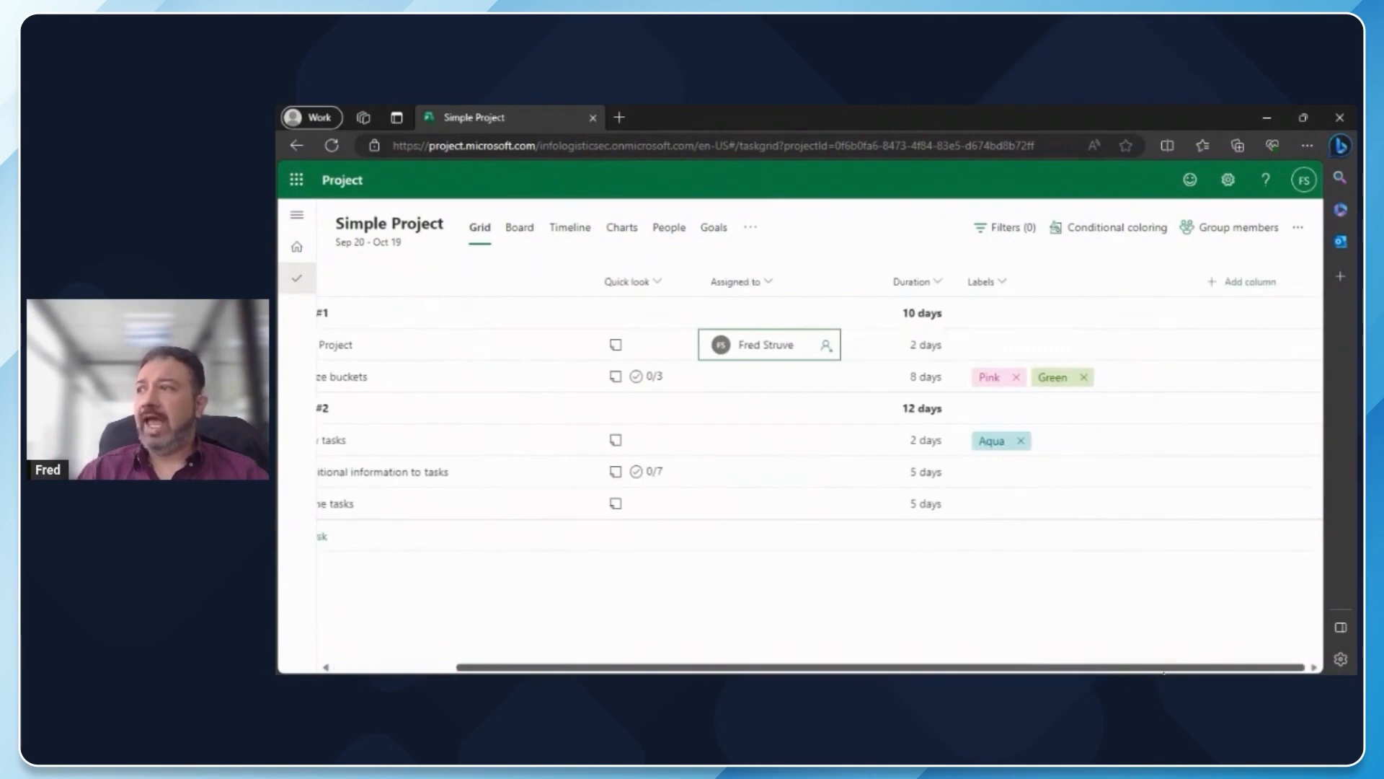
pyautogui.click(1245, 285)
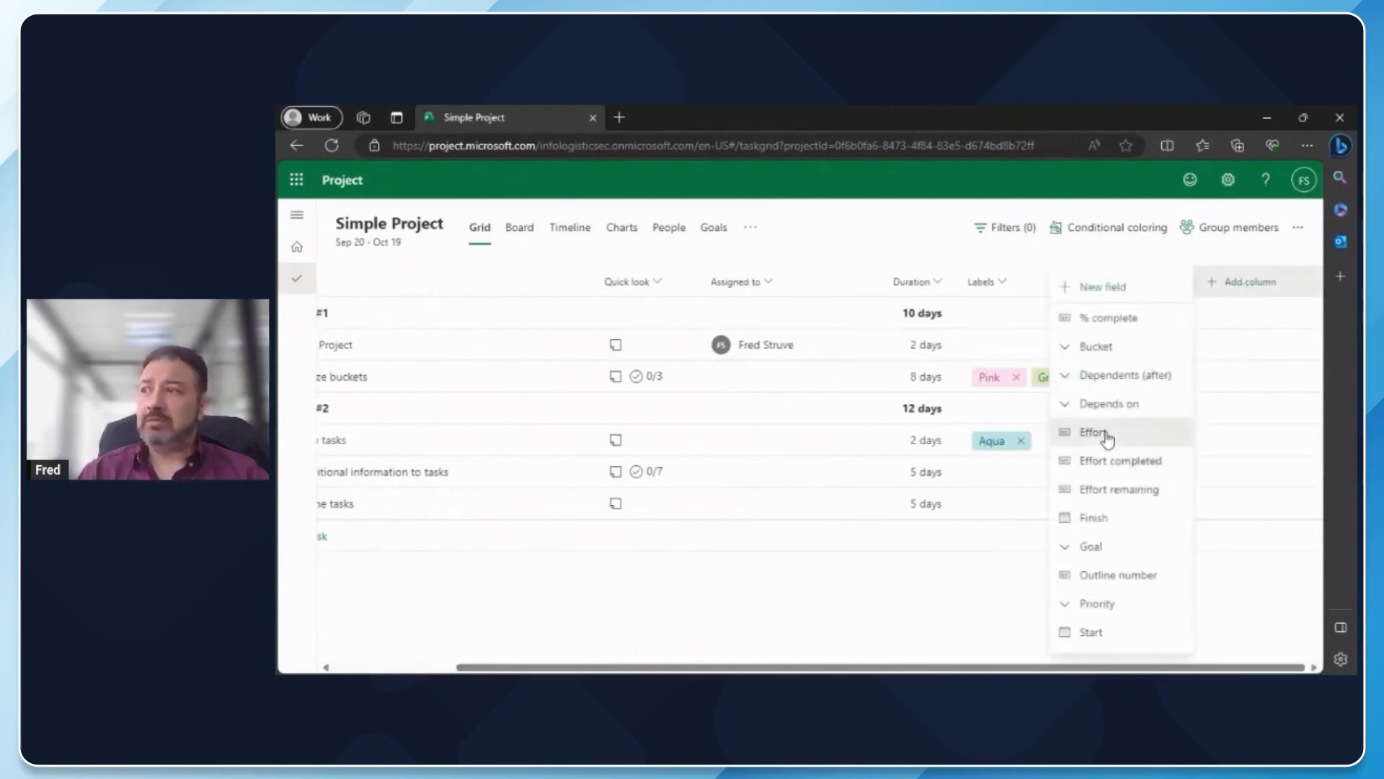
pyautogui.click(1106, 432)
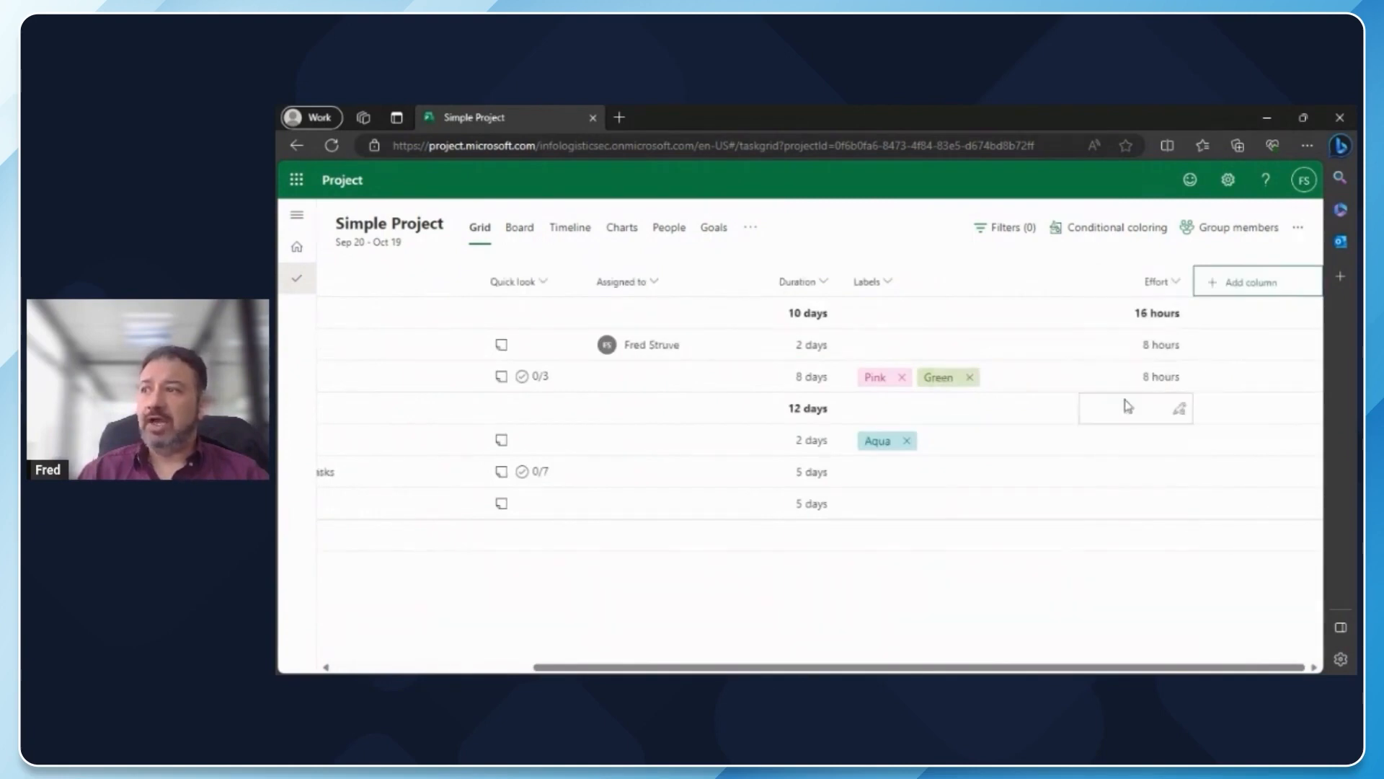
pyautogui.click(1230, 283)
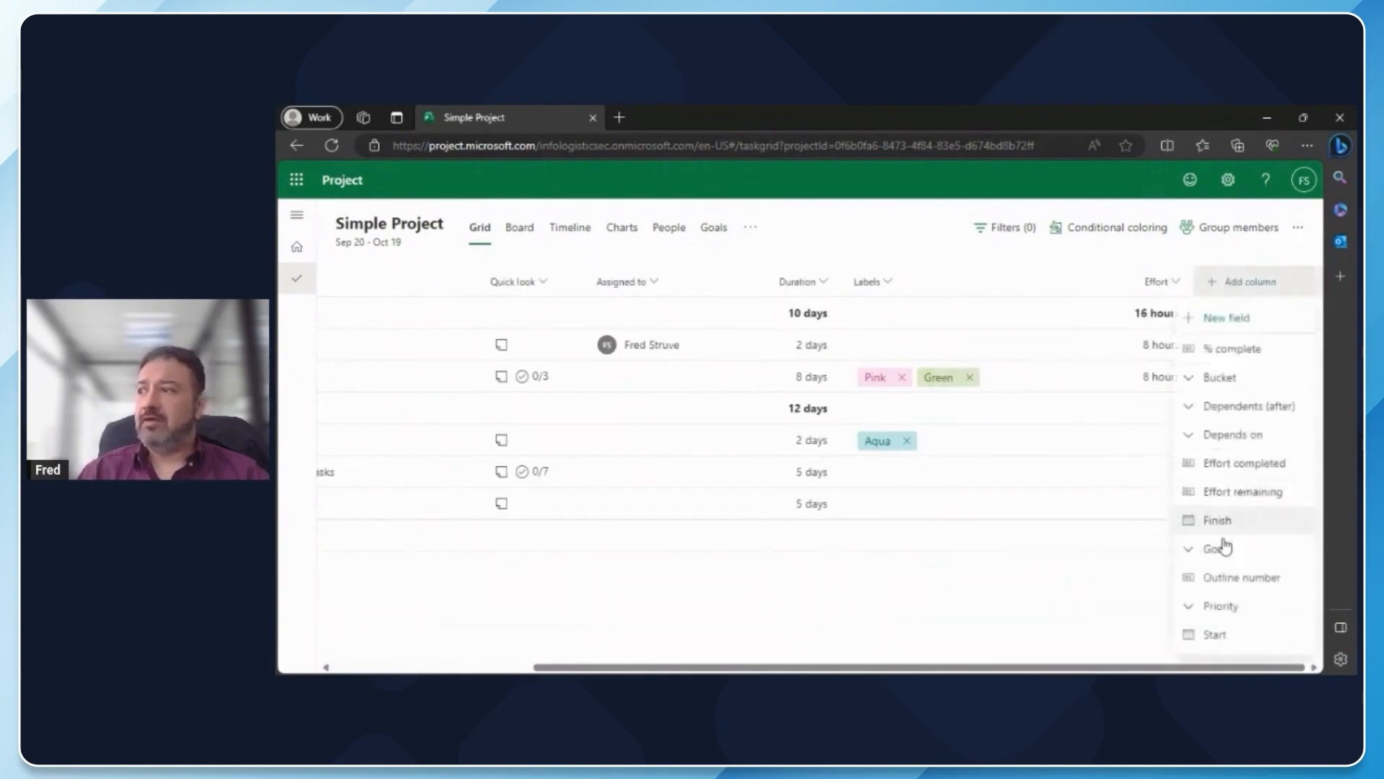
pyautogui.click(1220, 522)
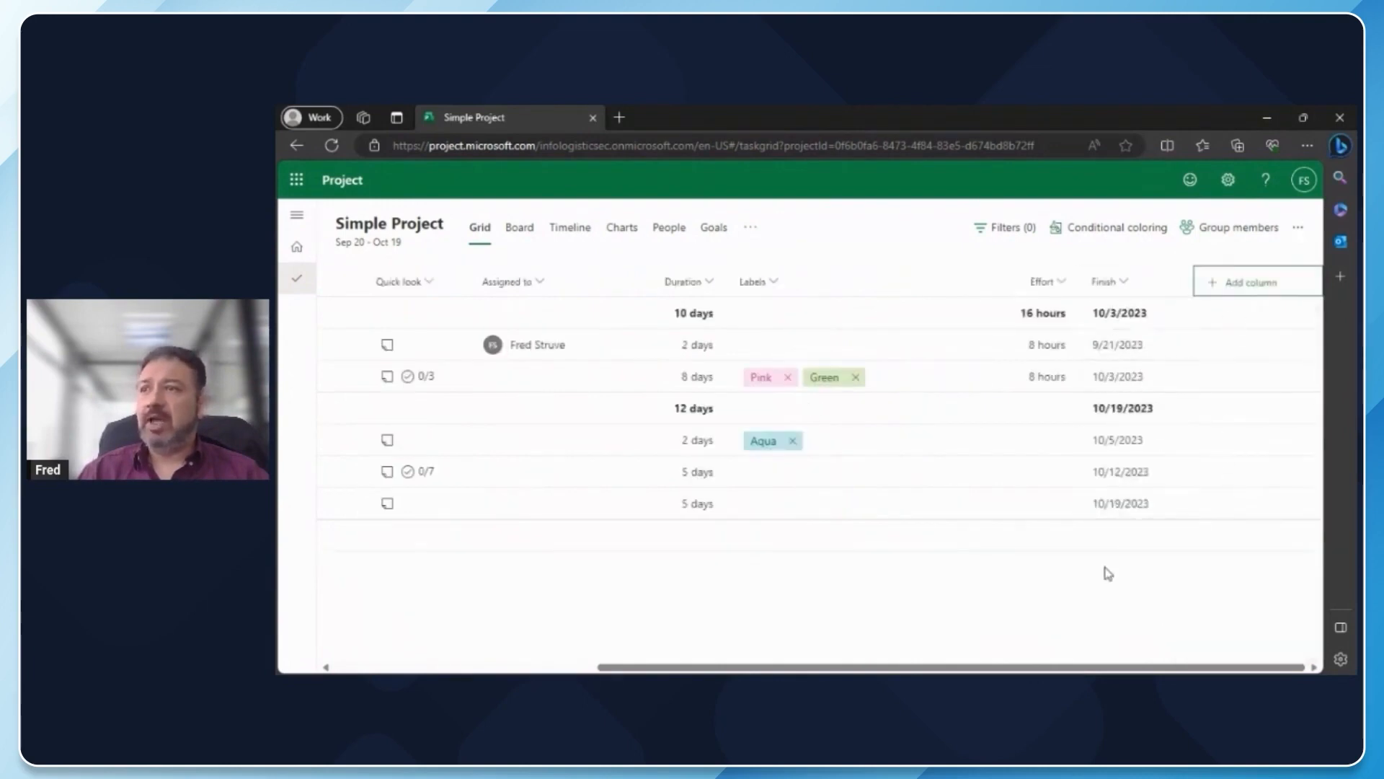
pyautogui.moveTo(976, 667); pyautogui.dragTo(612, 670)
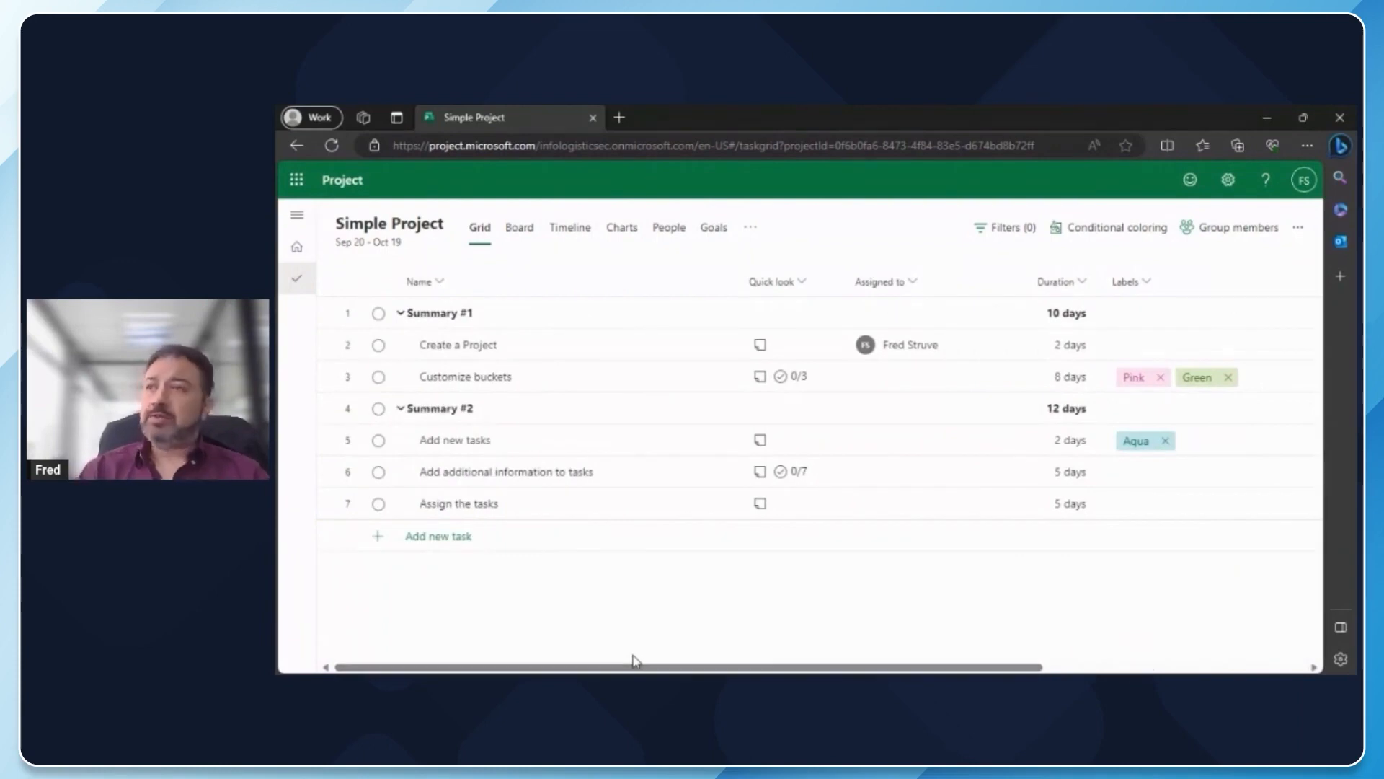
# - On the board, move Add new tasks to Up Next, Add additional information to tasks to Blocked, and Create a Project to In Progress
pyautogui.click(516, 229)
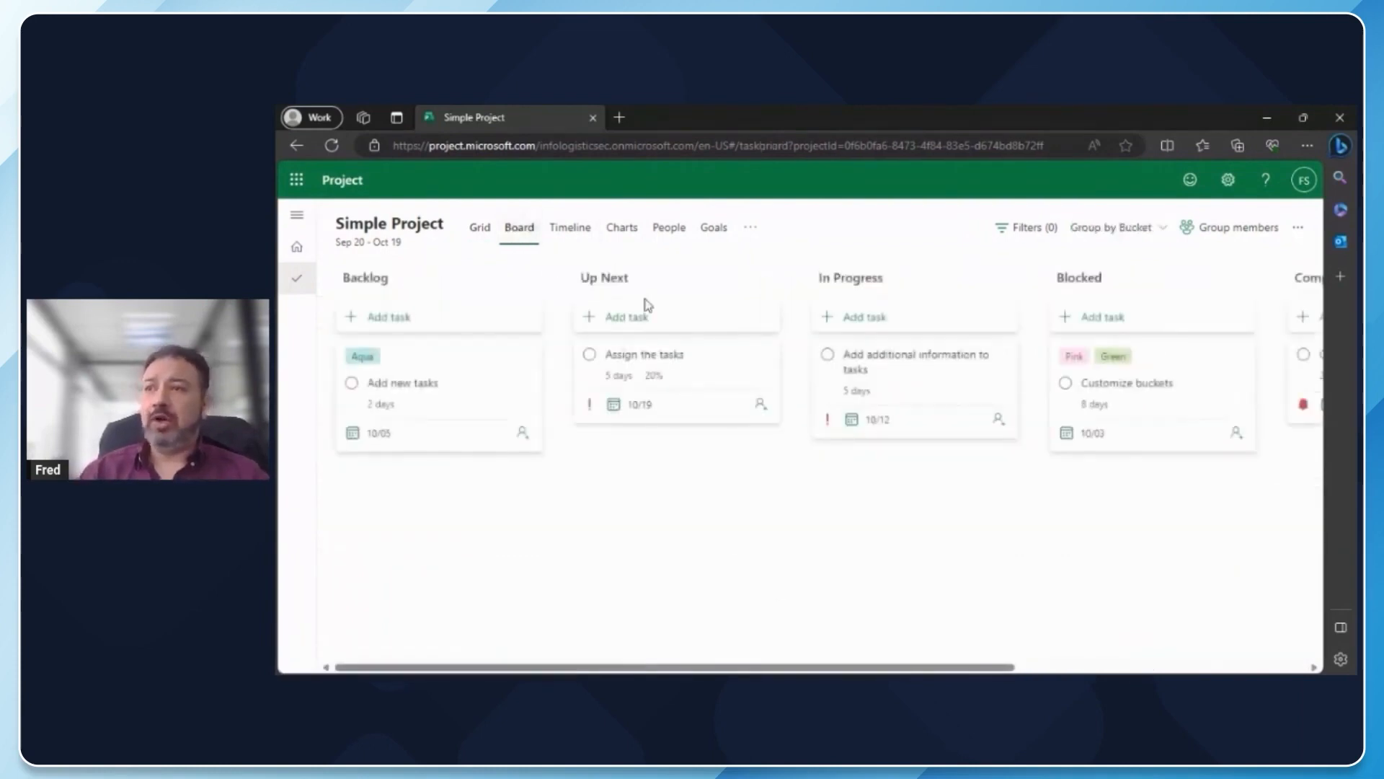
pyautogui.moveTo(419, 404); pyautogui.dragTo(685, 505)
pyautogui.moveTo(925, 436); pyautogui.dragTo(938, 400)
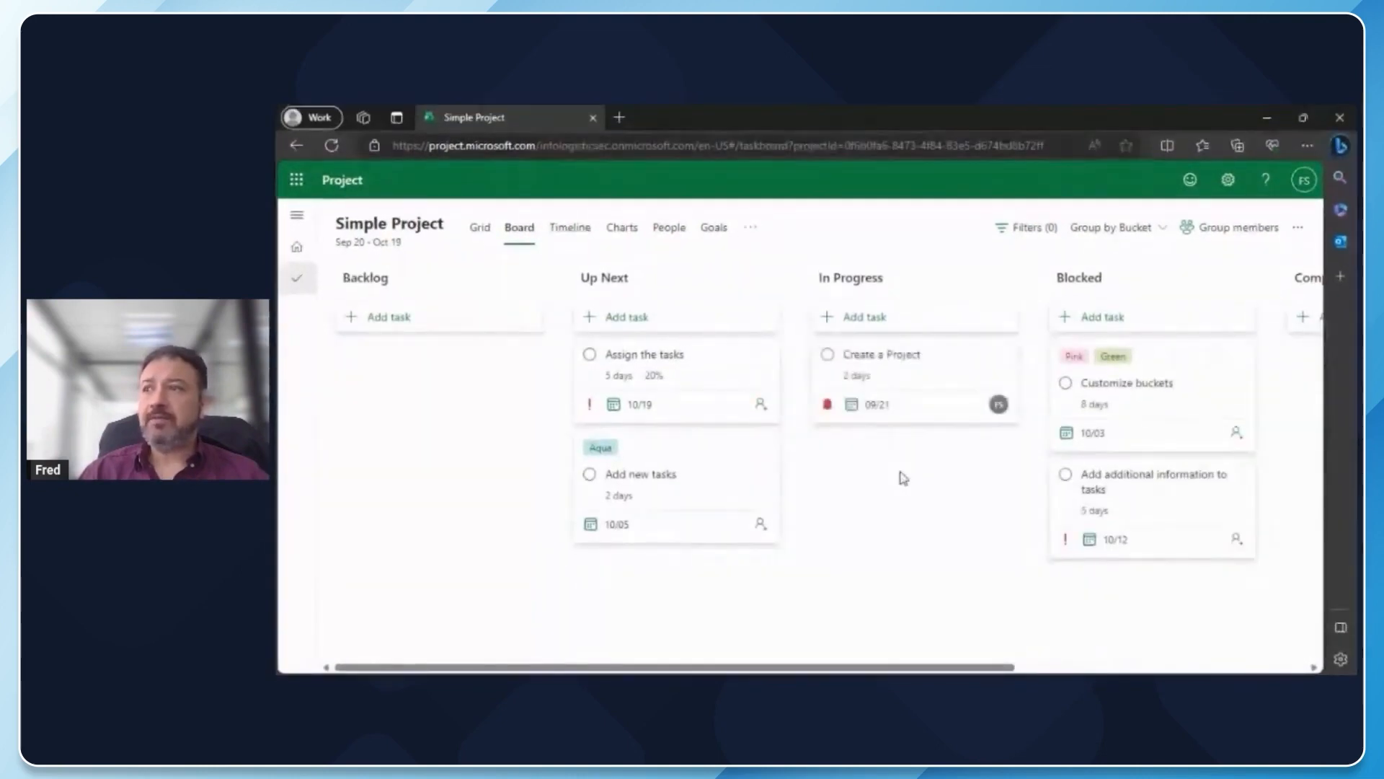
# - Review the project's timeline, its status and bucket charts, and the distribution of tasks by person
pyautogui.click(570, 228)
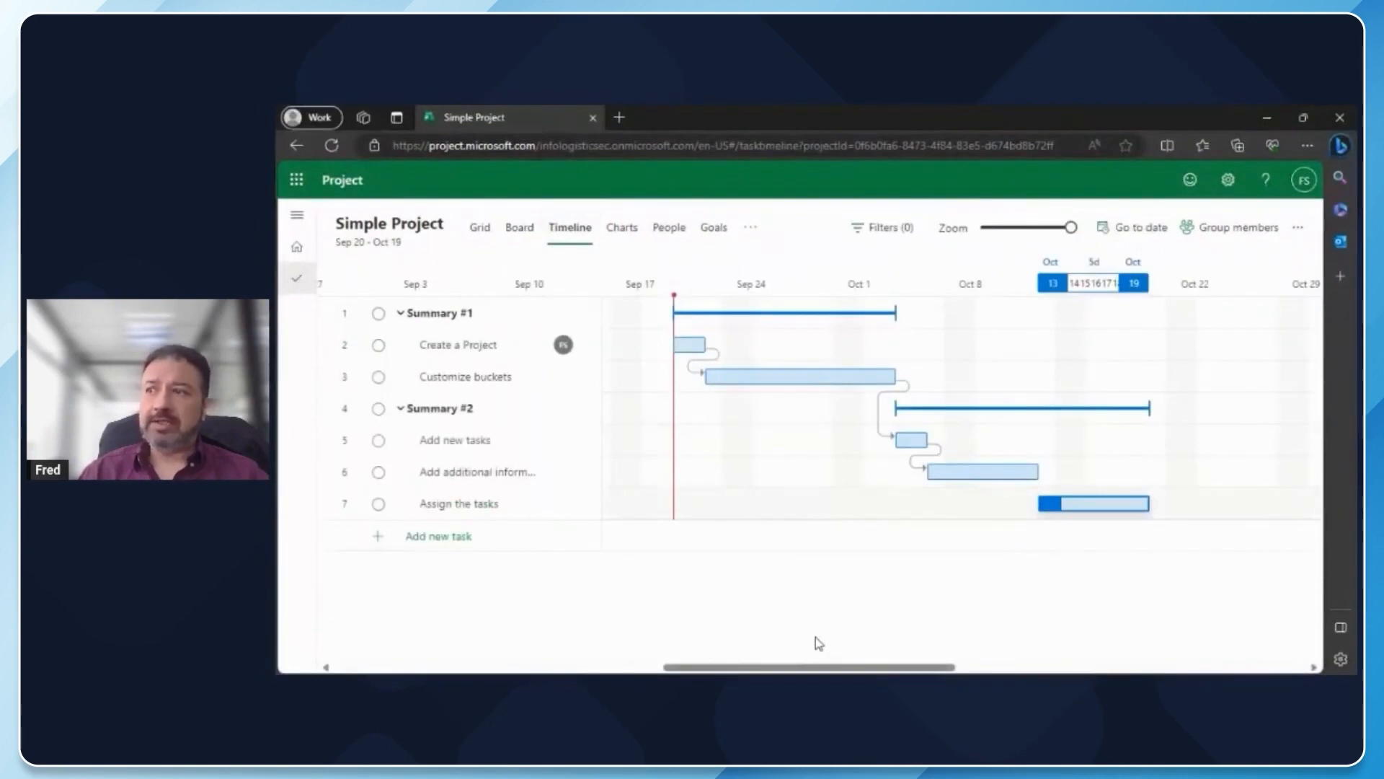
pyautogui.click(624, 228)
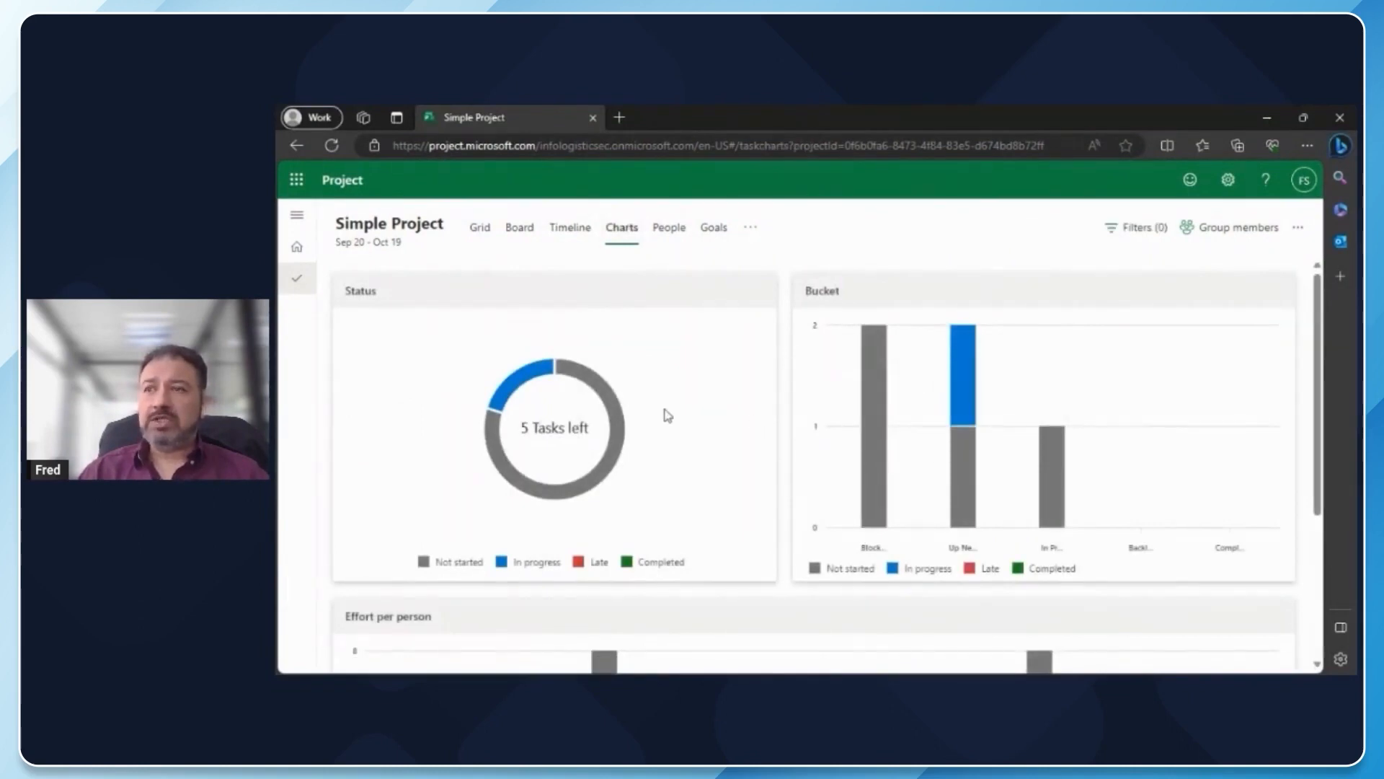
pyautogui.click(667, 229)
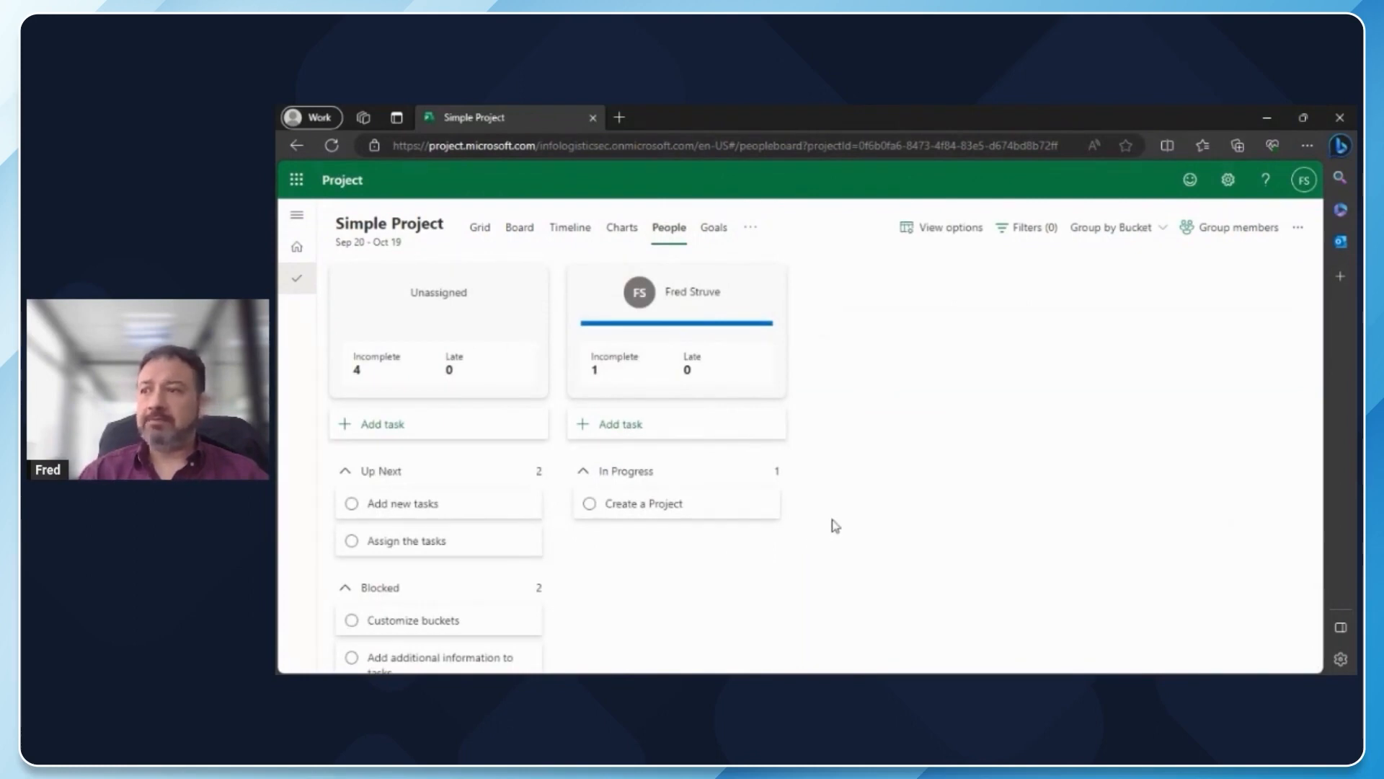
# - Add a project goal named Epic 1
pyautogui.click(713, 227)
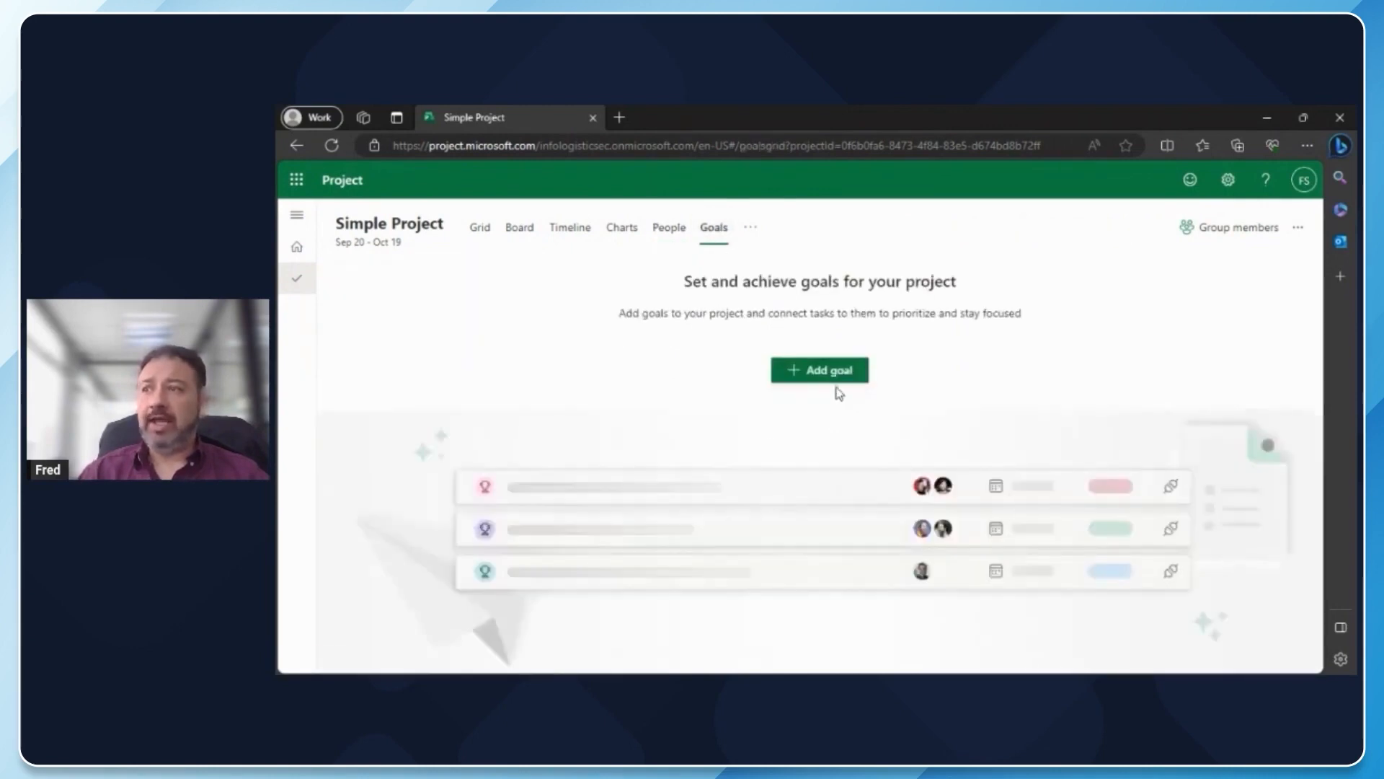
pyautogui.click(828, 373)
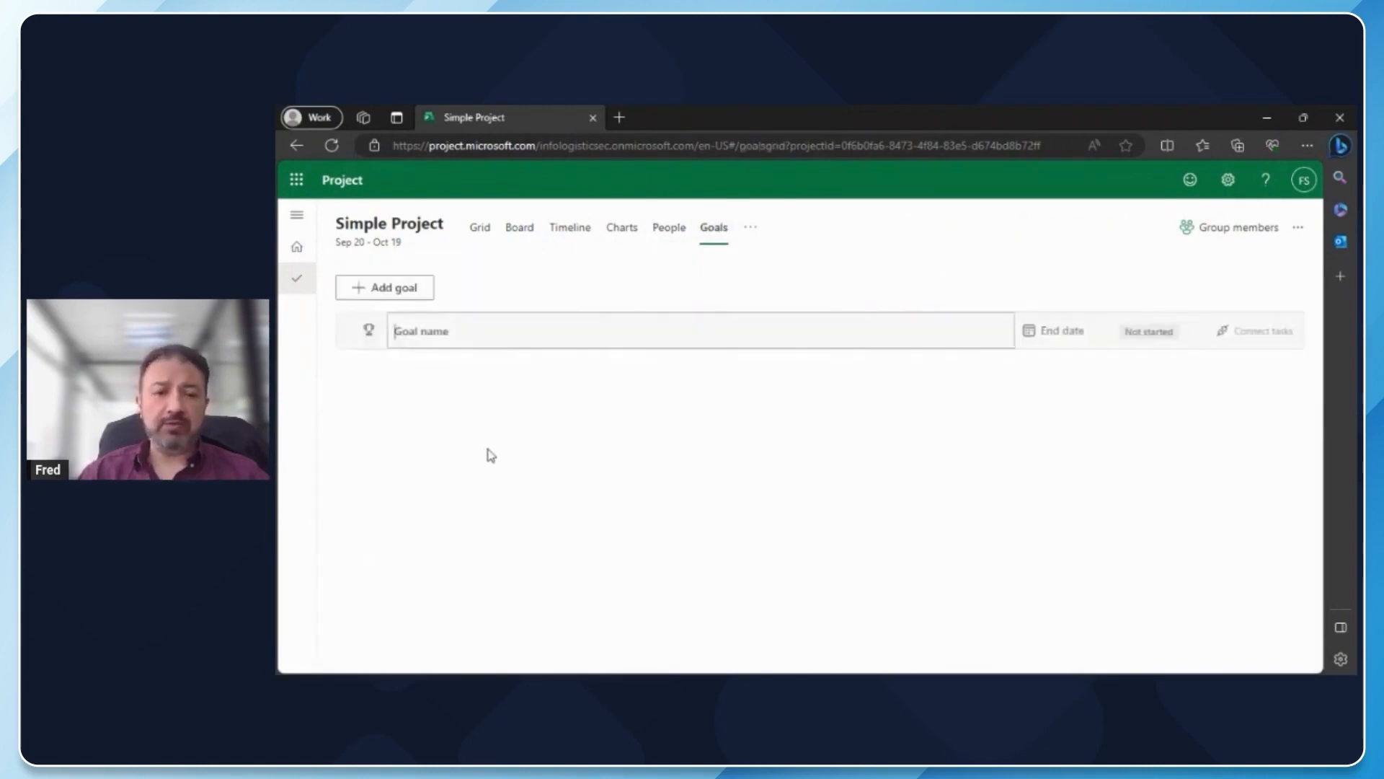
pyautogui.write('Epic 1')
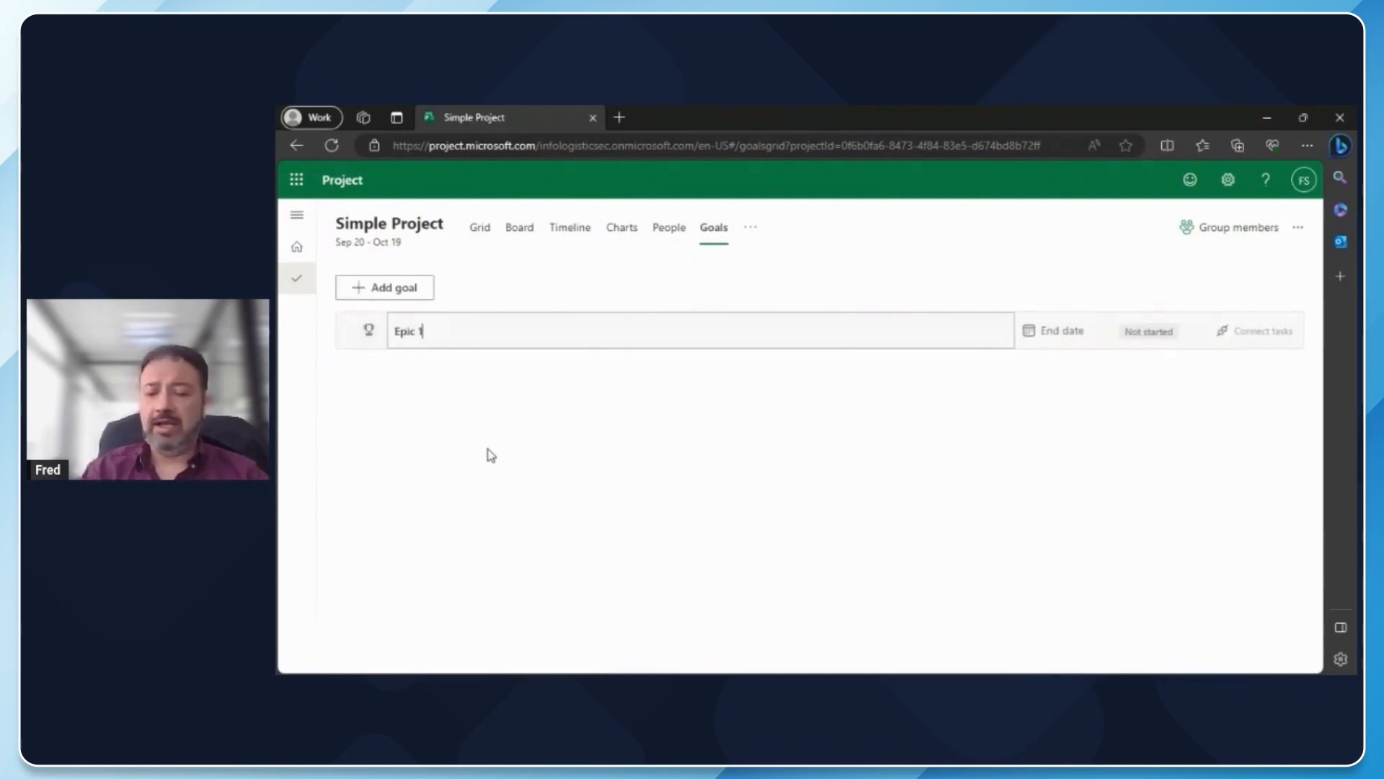
pyautogui.press('Return')
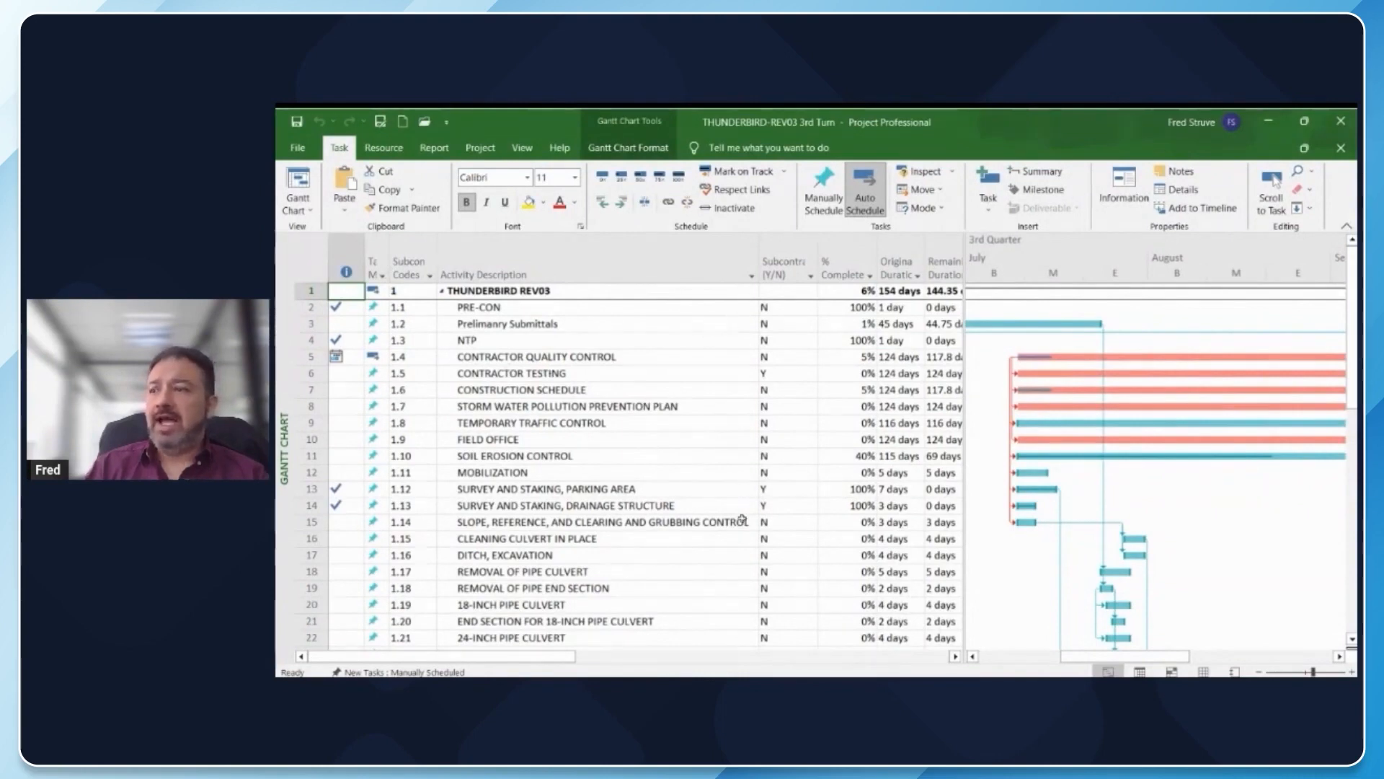
# - Switch to Project Professional and examine the THUNDERBIRD-REV03 schedule's task table and Gantt bars, widening the chart area
pyautogui.moveTo(461, 656); pyautogui.dragTo(644, 560)
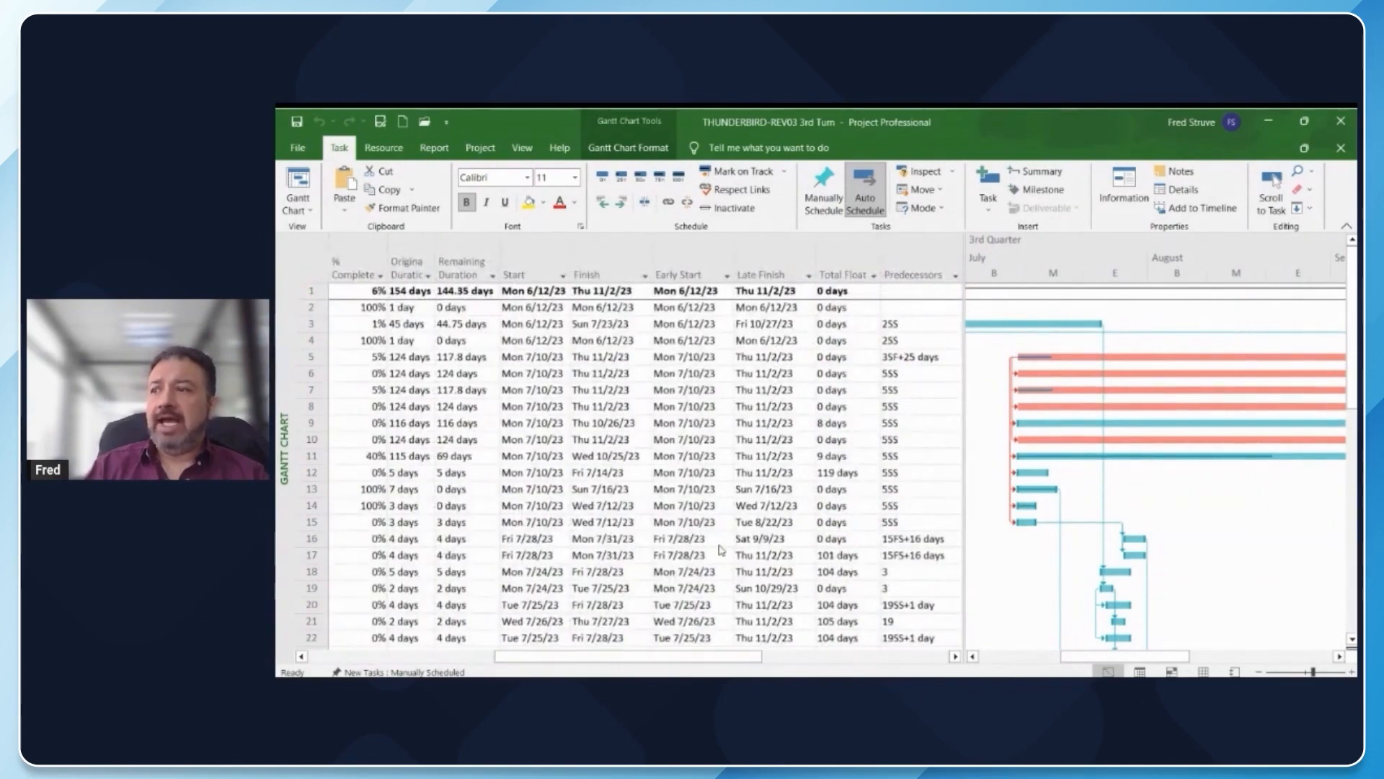
pyautogui.moveTo(963, 473); pyautogui.dragTo(735, 477)
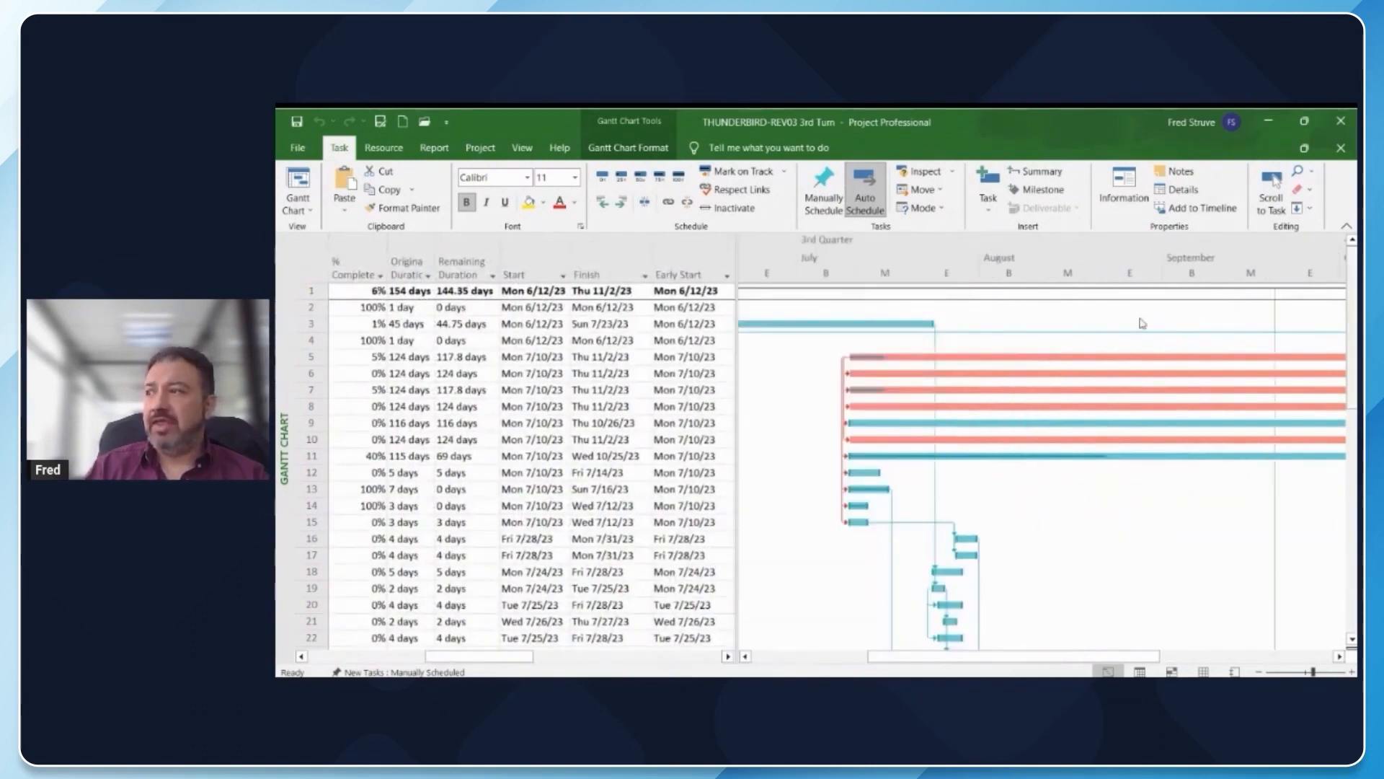
pyautogui.scroll(-4, 1138, 311)
pyautogui.scroll(-5, 1142, 393)
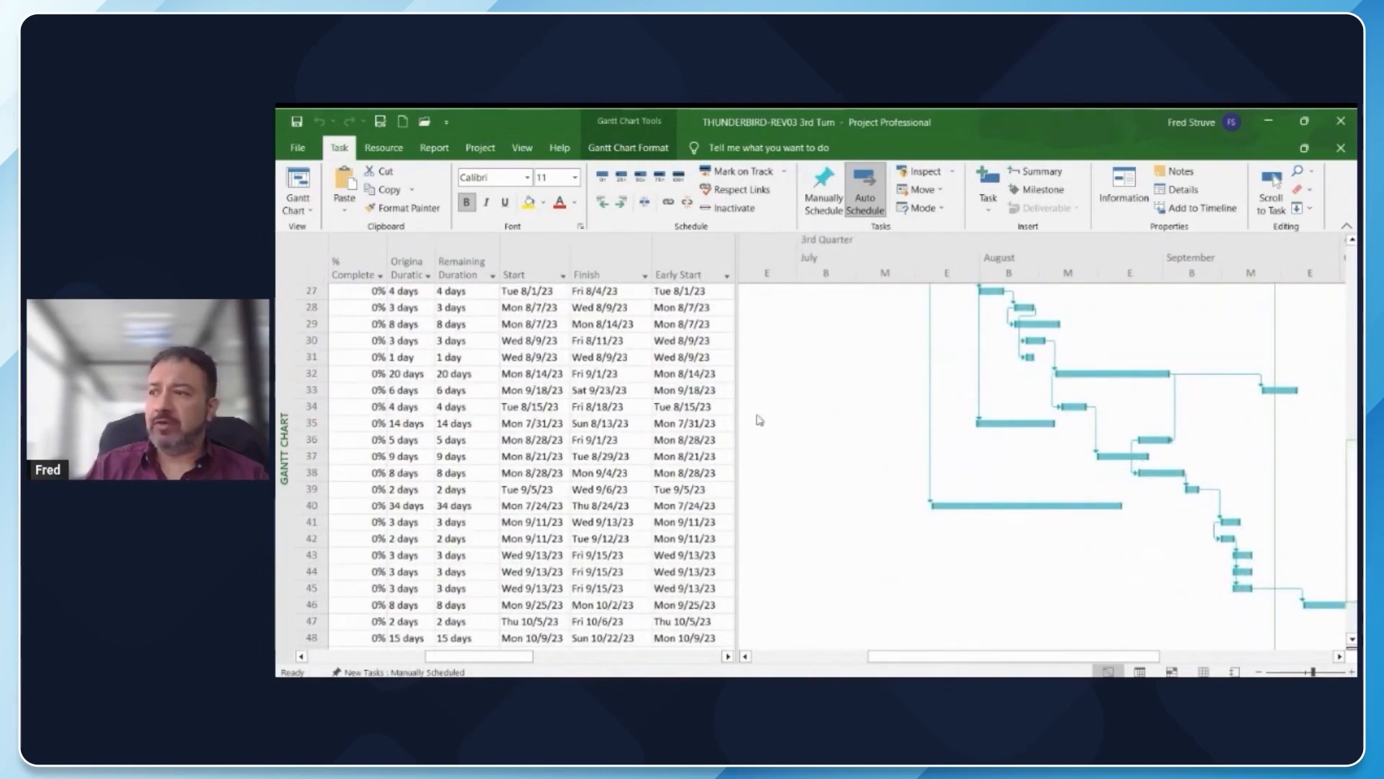
pyautogui.scroll(-1, 1140, 432)
pyautogui.scroll(9, 1139, 431)
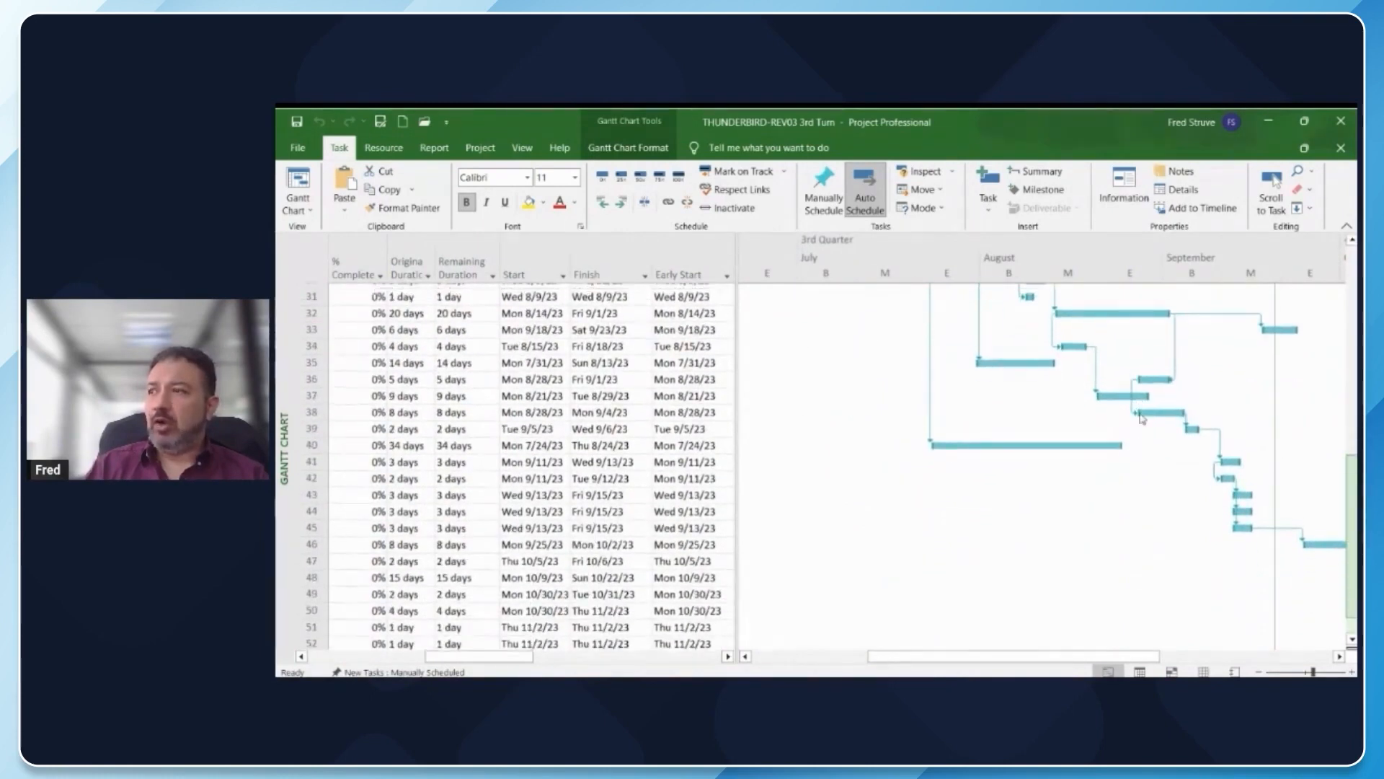
pyautogui.scroll(1, 1141, 254)
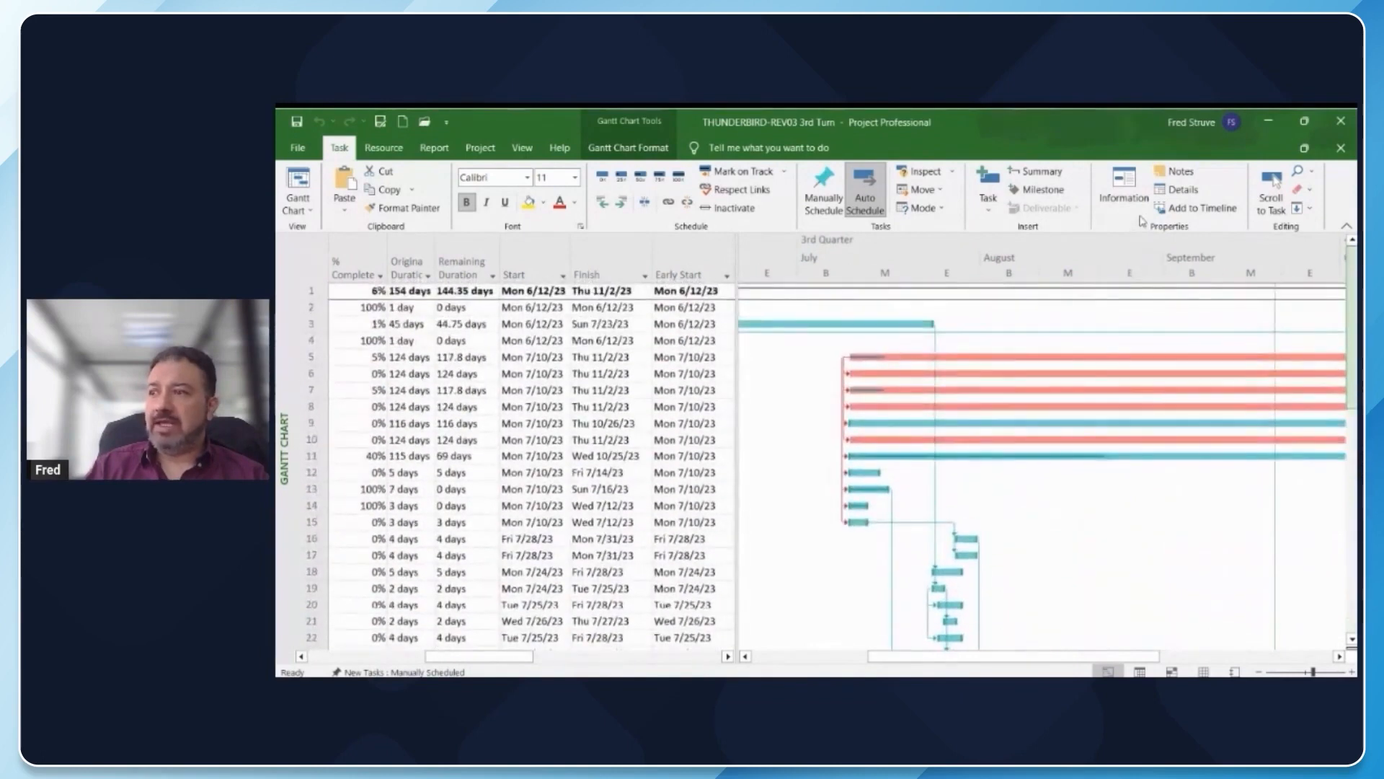
pyautogui.hscroll(-5, 819, 550)
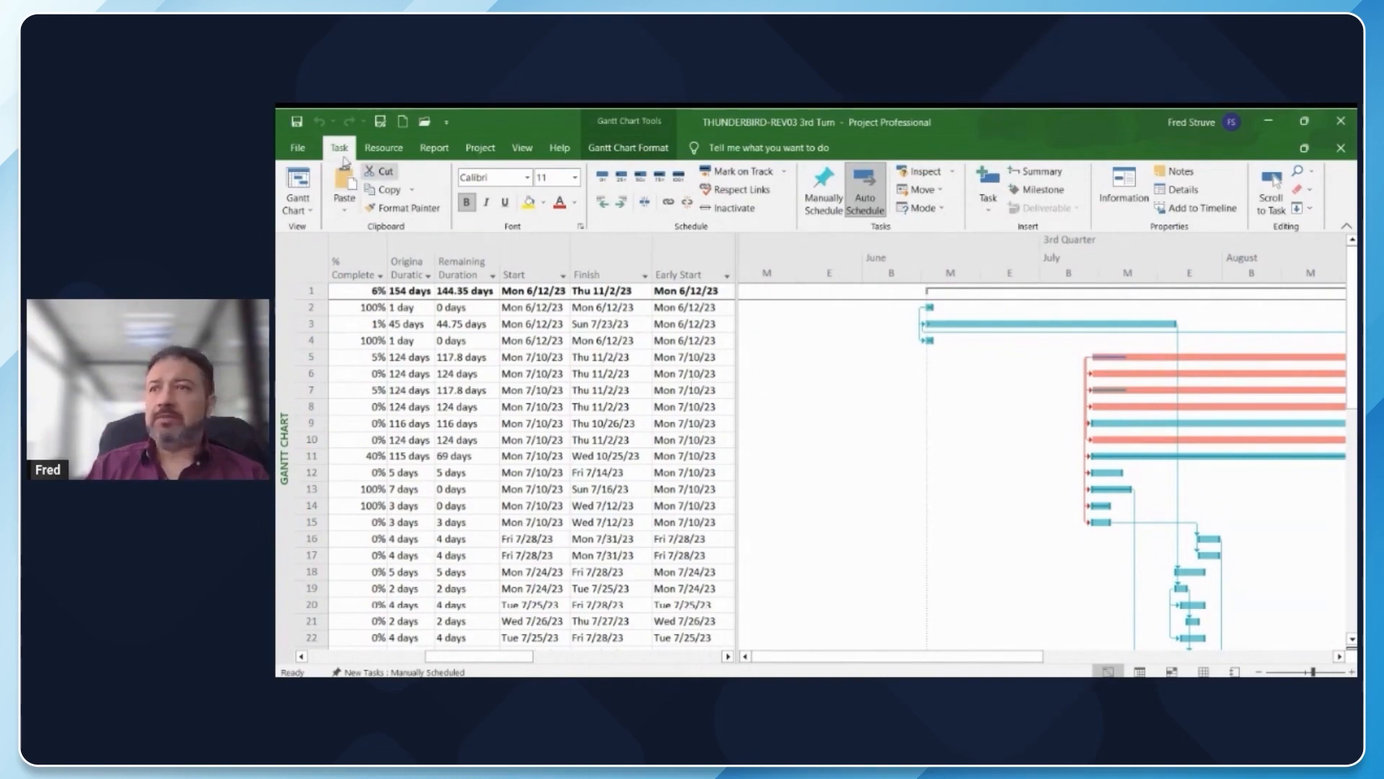
pyautogui.click(294, 144)
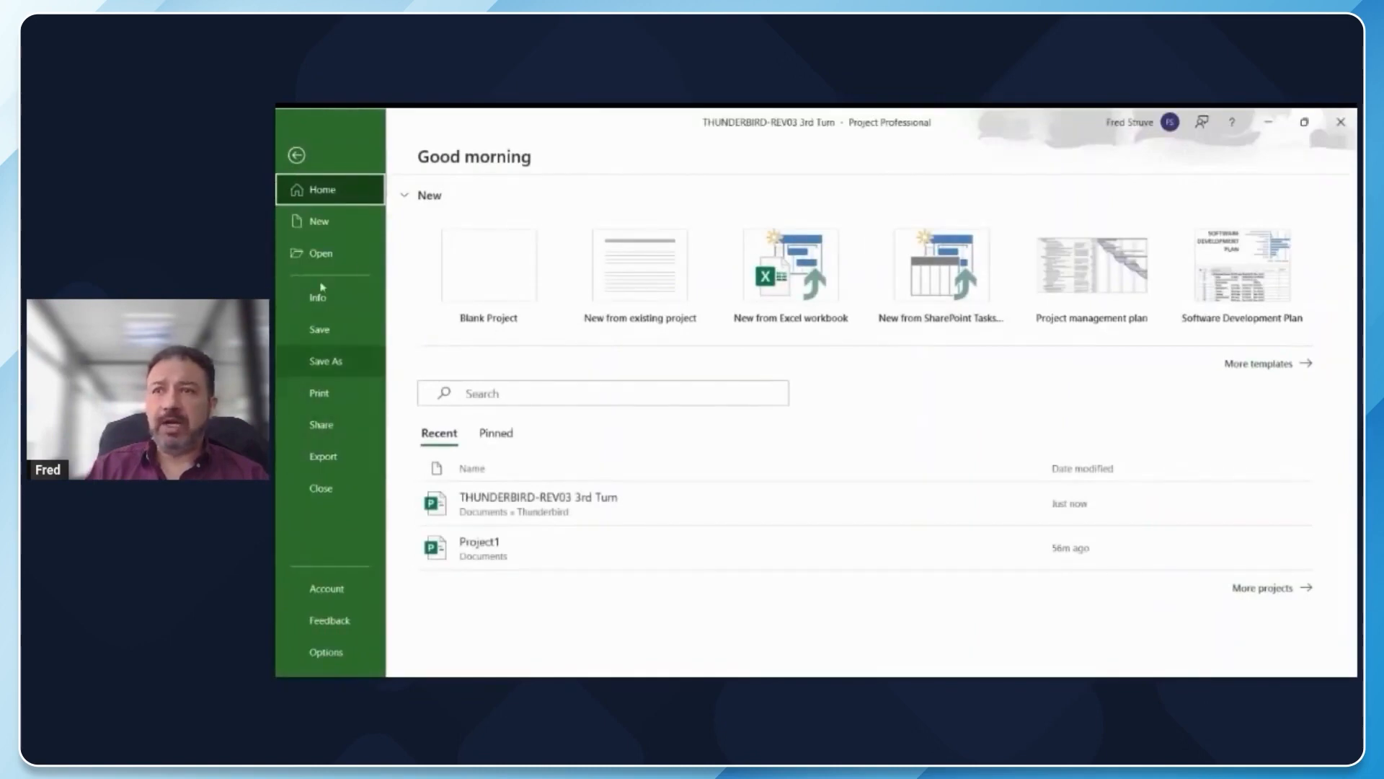
pyautogui.click(289, 147)
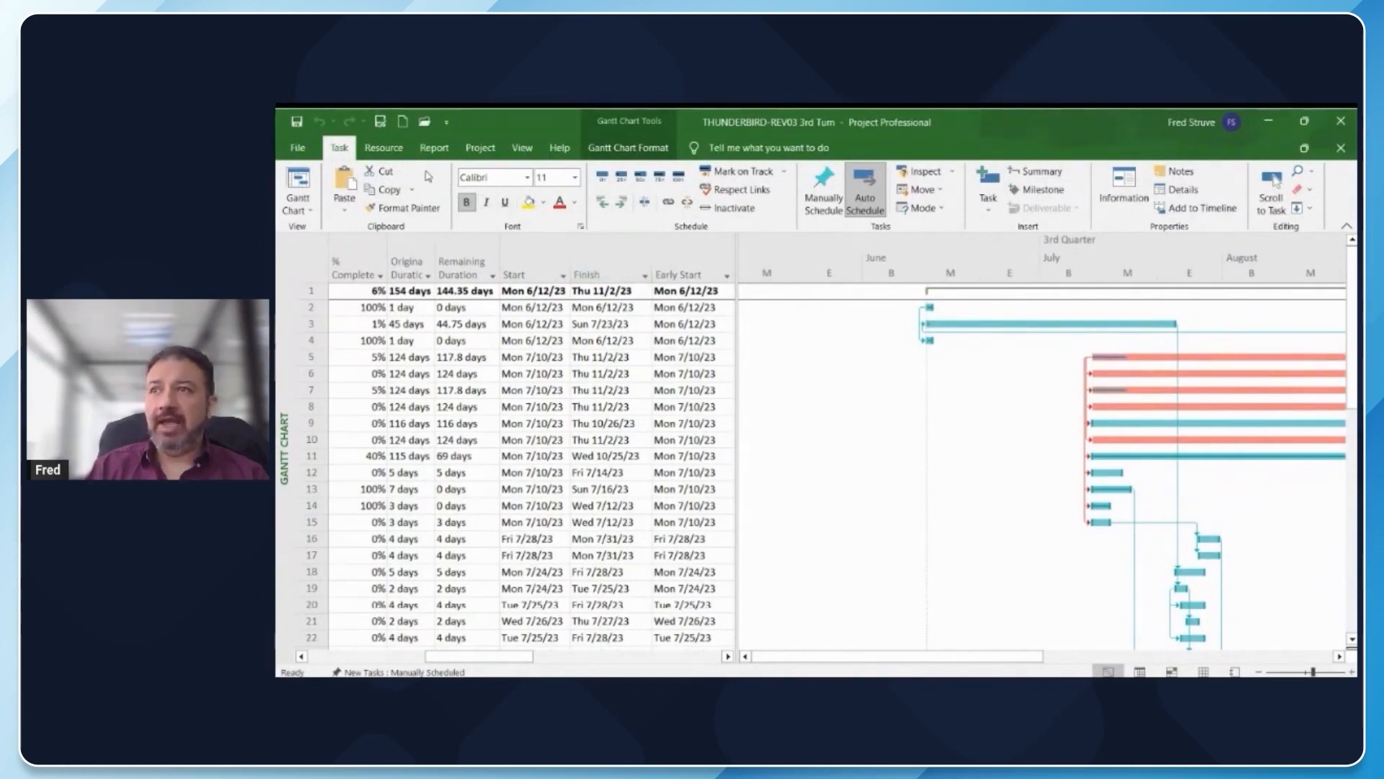
pyautogui.click(378, 147)
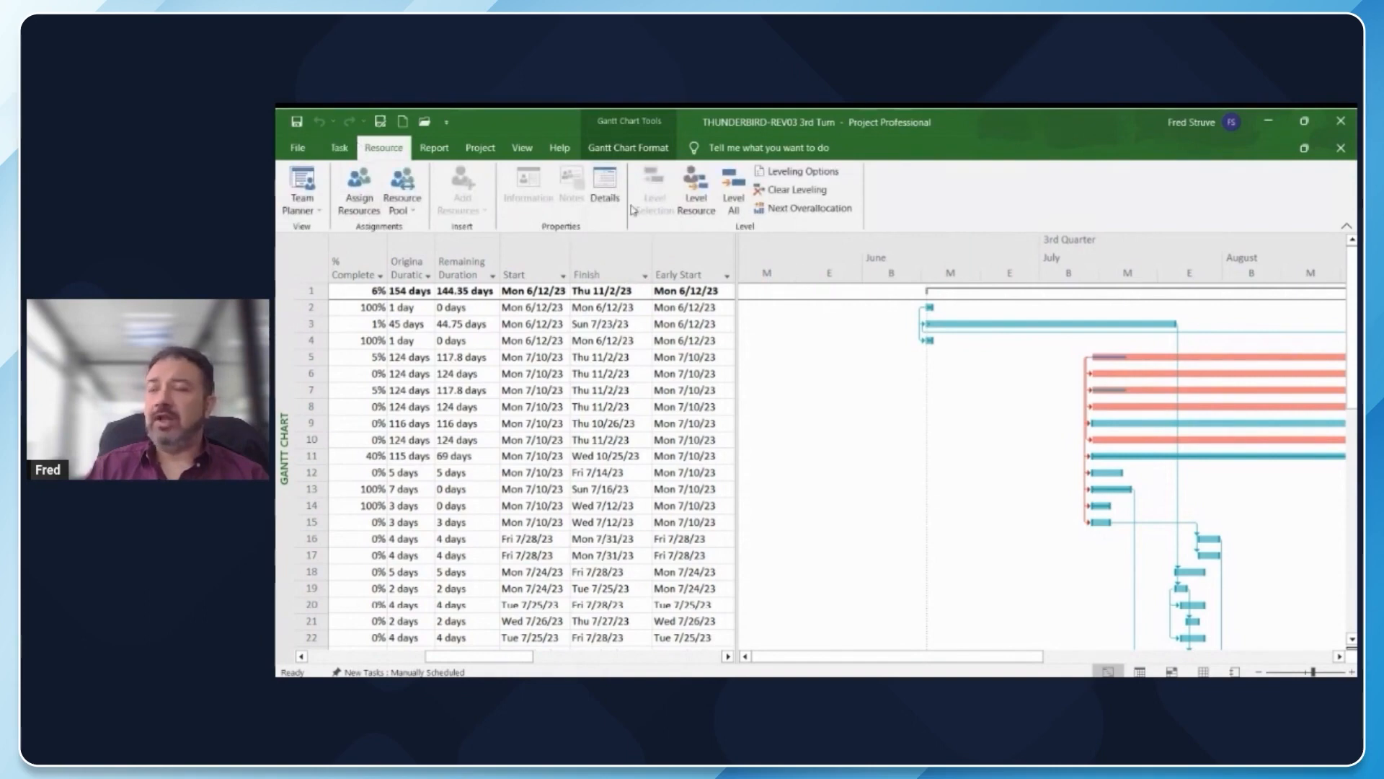
# - Create a new comparison report for the schedule, keeping the default report name, and look over its two charts
pyautogui.click(410, 148)
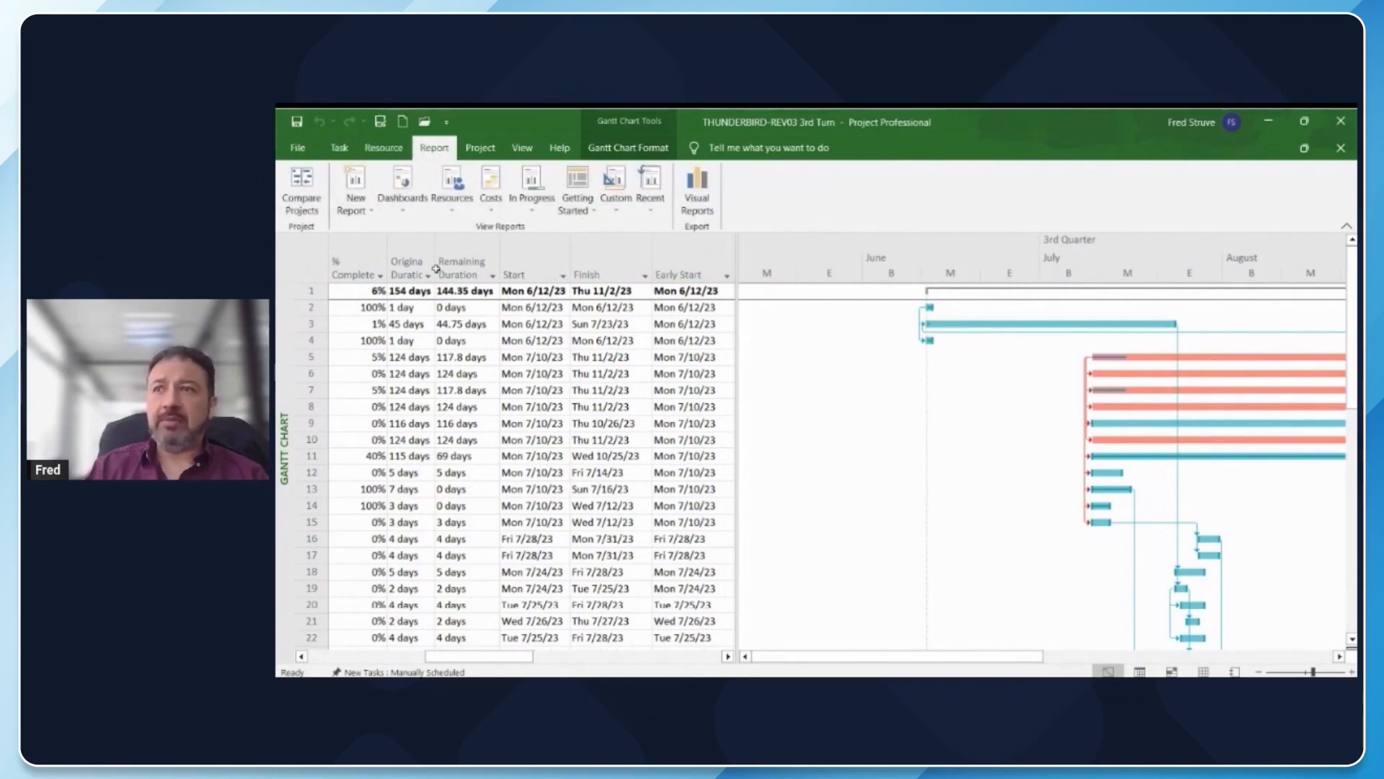
pyautogui.click(346, 178)
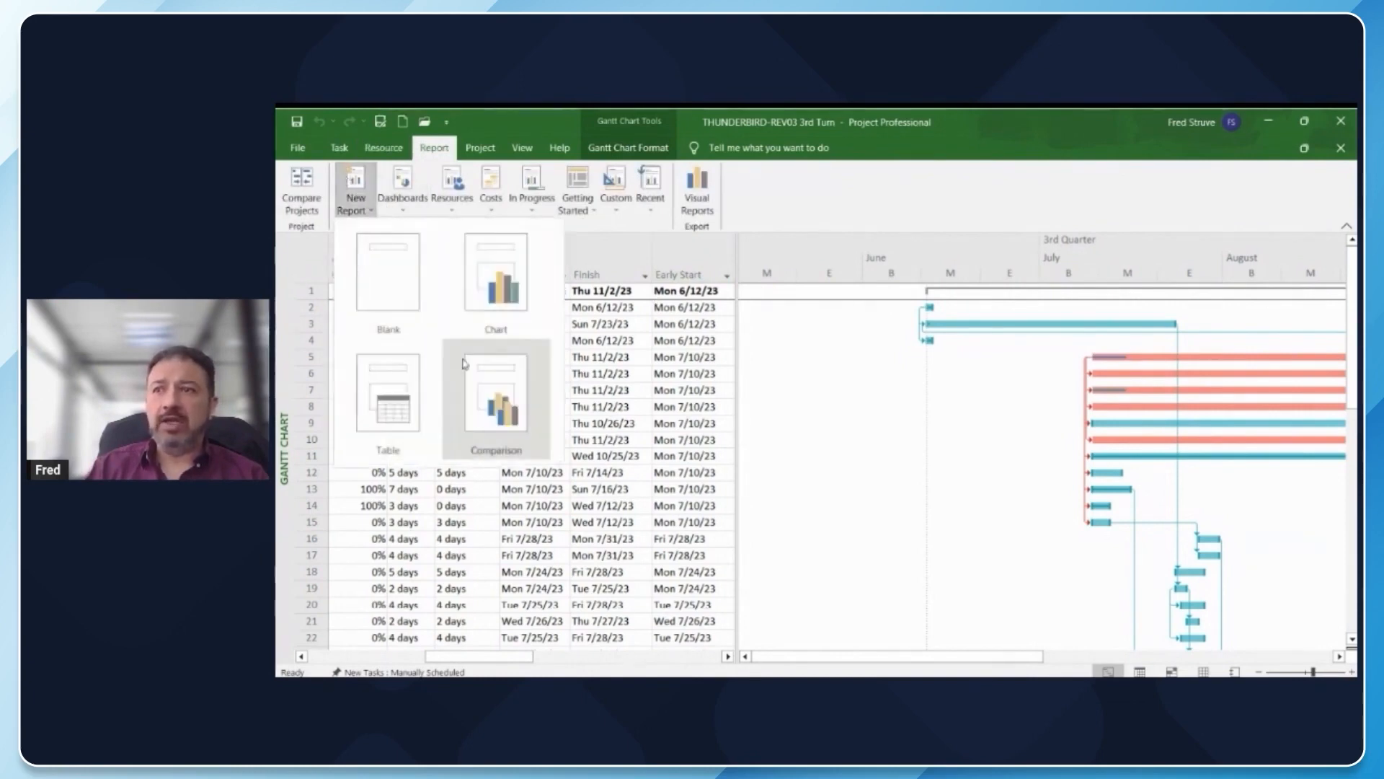
pyautogui.click(494, 393)
pyautogui.press('Return')
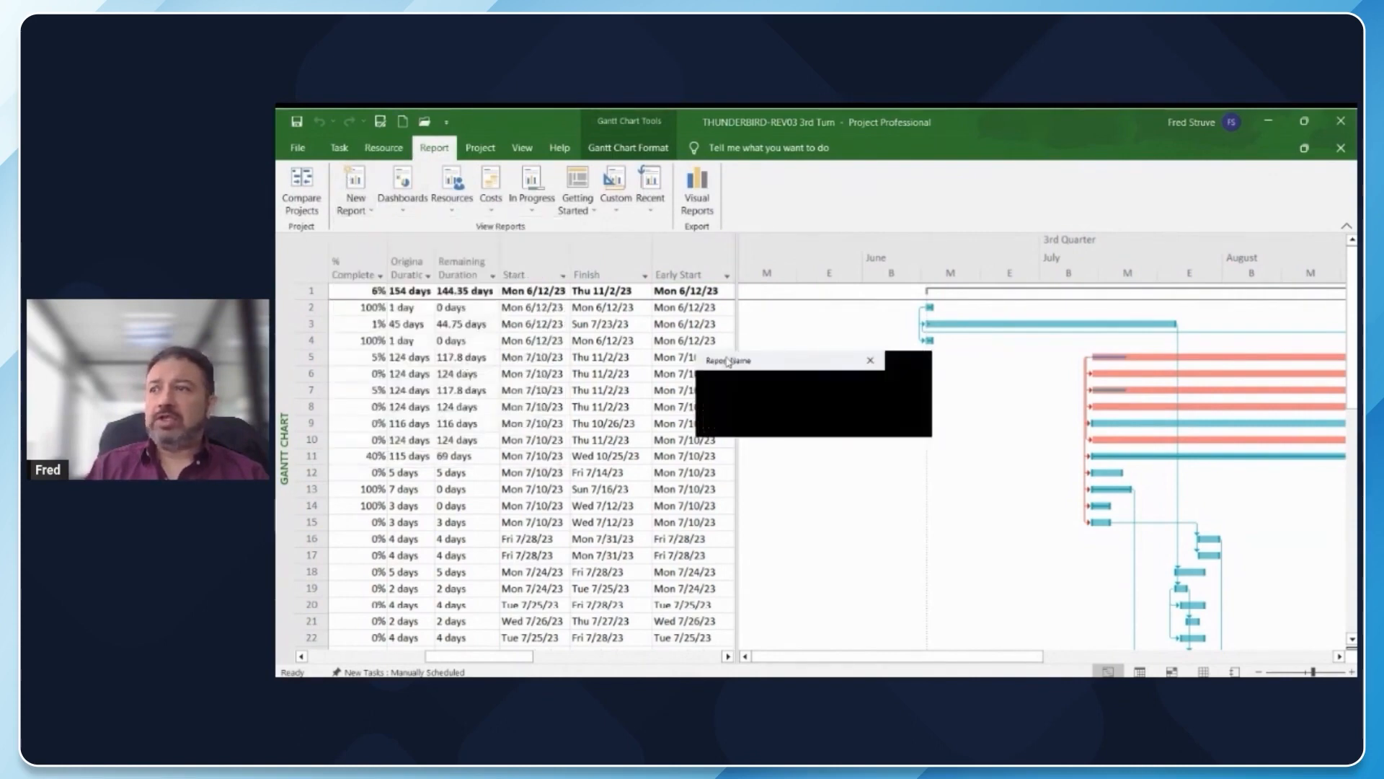
pyautogui.scroll(-1, 631, 391)
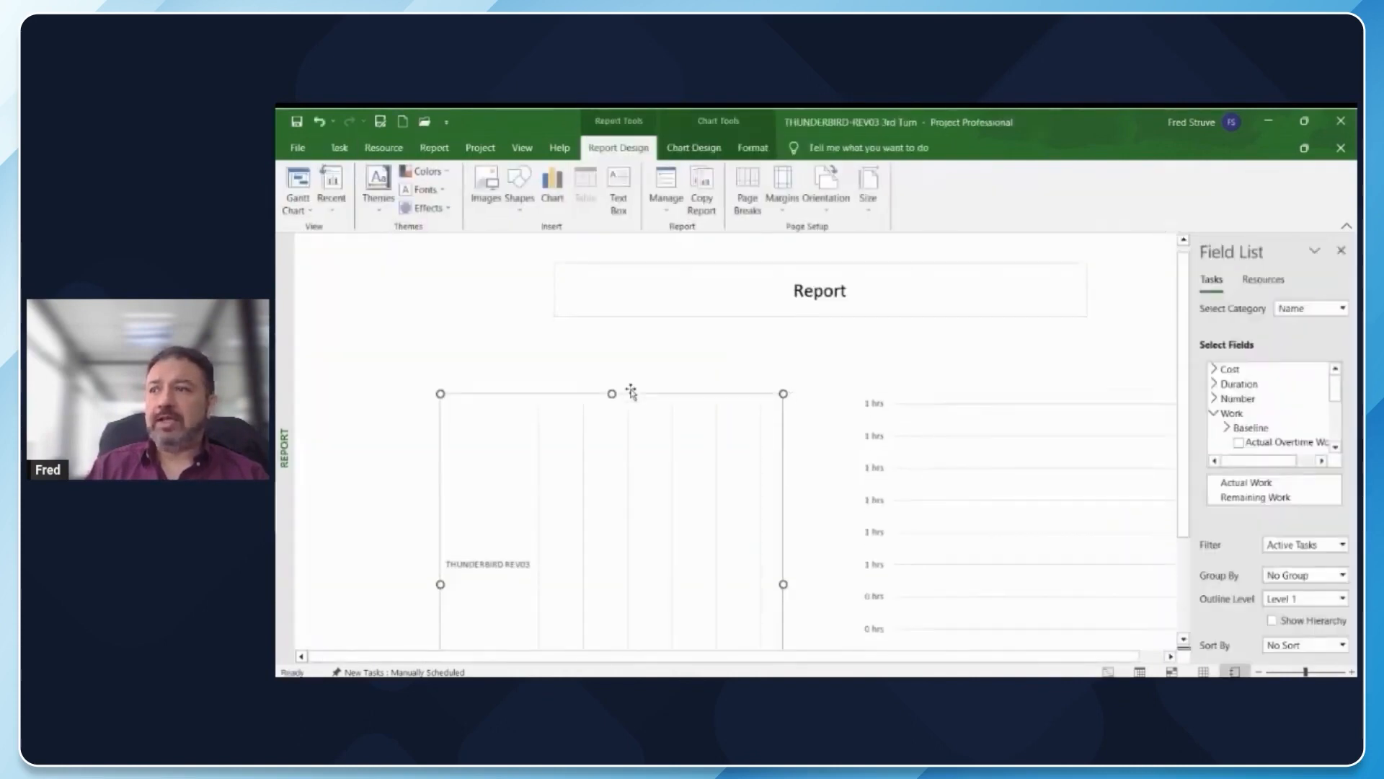
pyautogui.moveTo(1184, 425); pyautogui.dragTo(1184, 451)
pyautogui.moveTo(1001, 374); pyautogui.dragTo(989, 327)
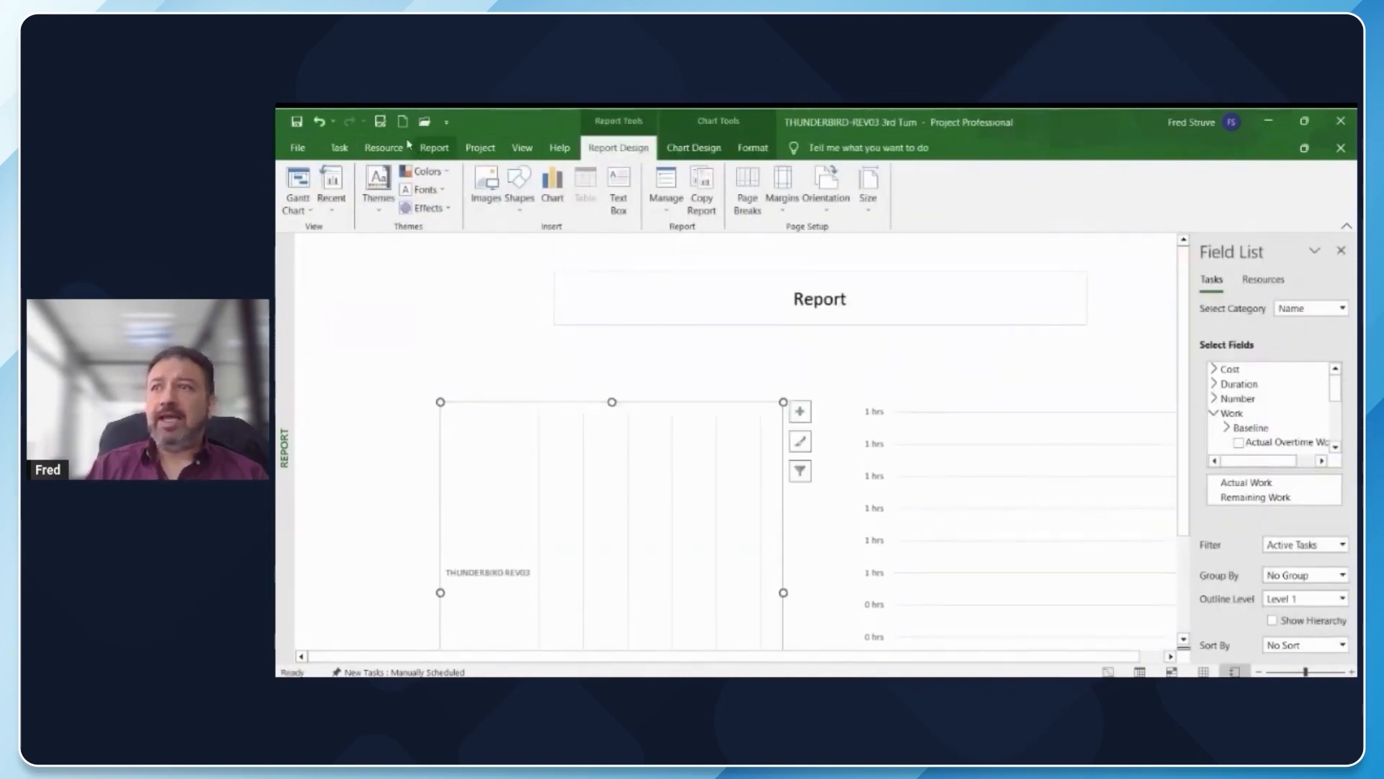
# - Start a new blank project
pyautogui.click(477, 149)
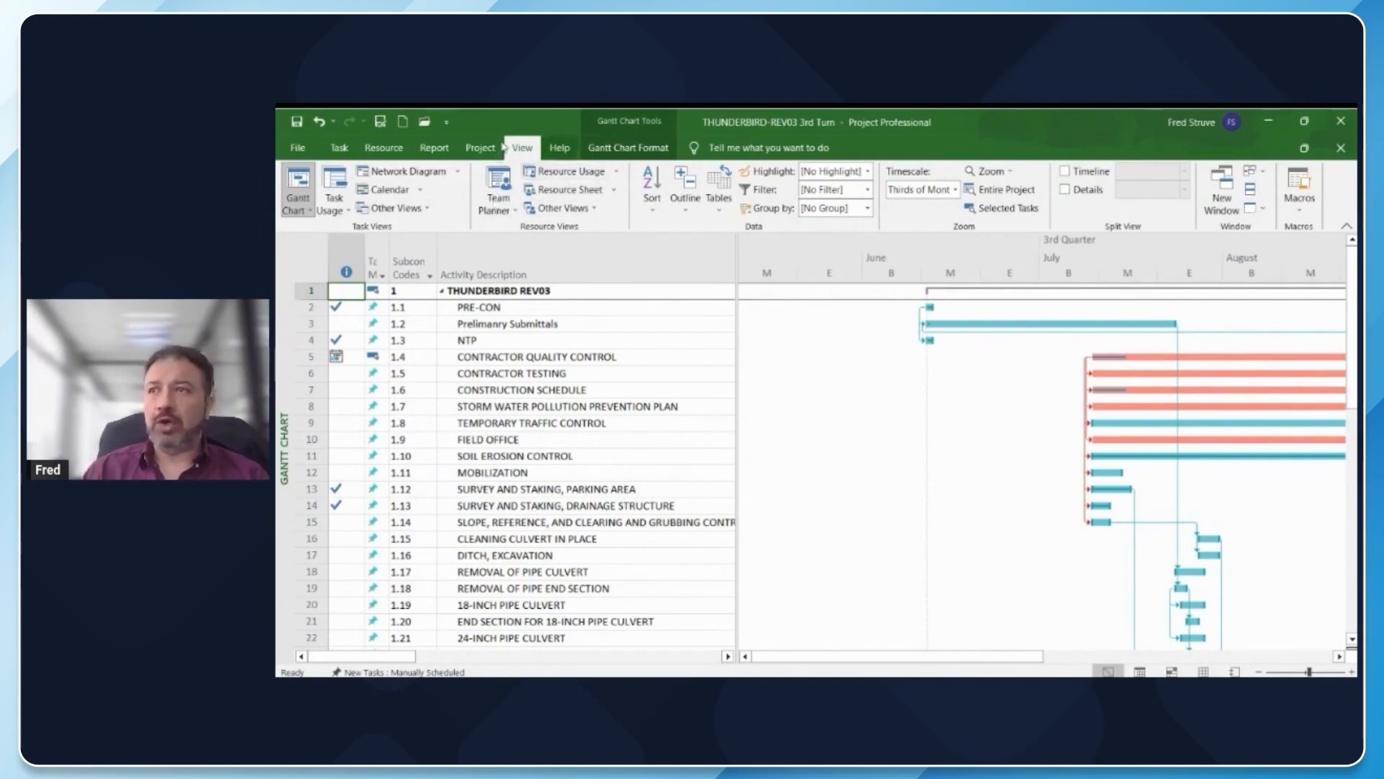
pyautogui.click(559, 147)
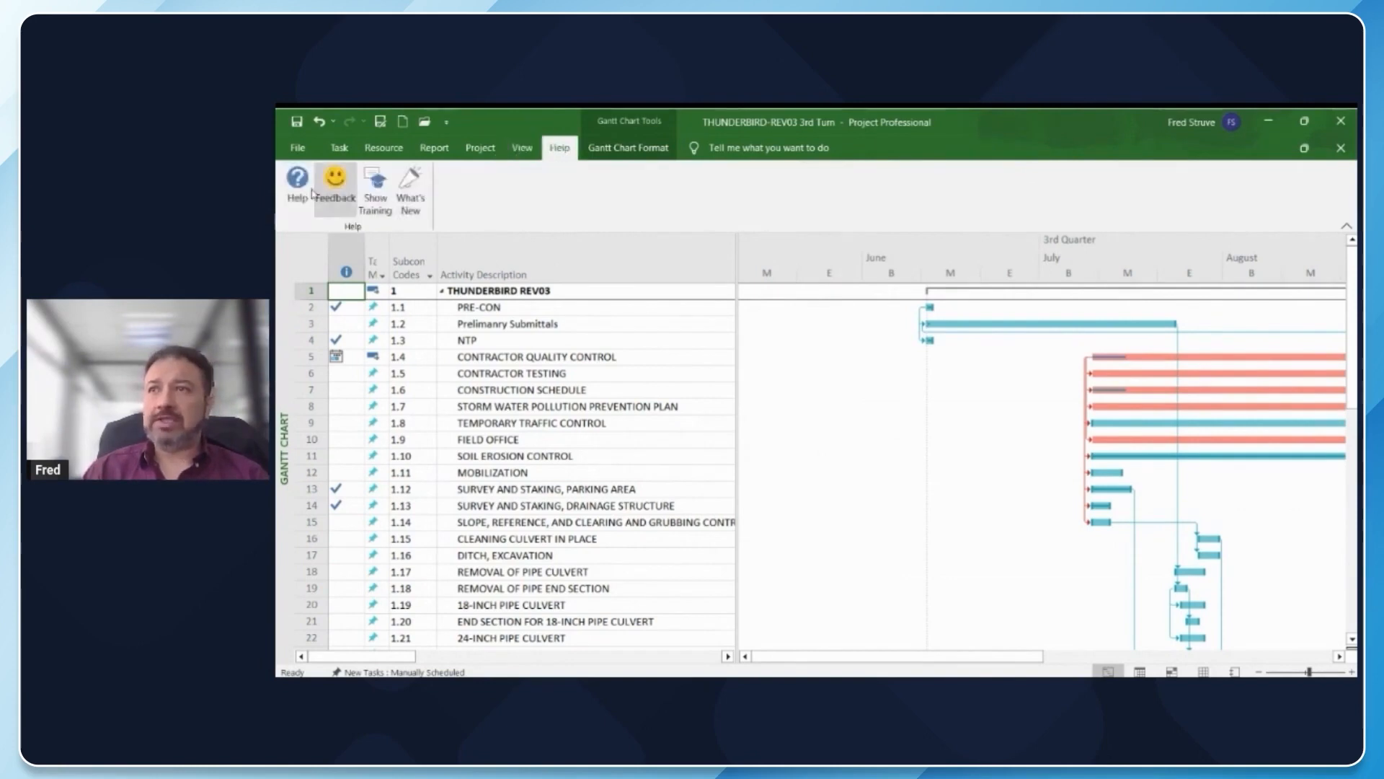
pyautogui.click(296, 149)
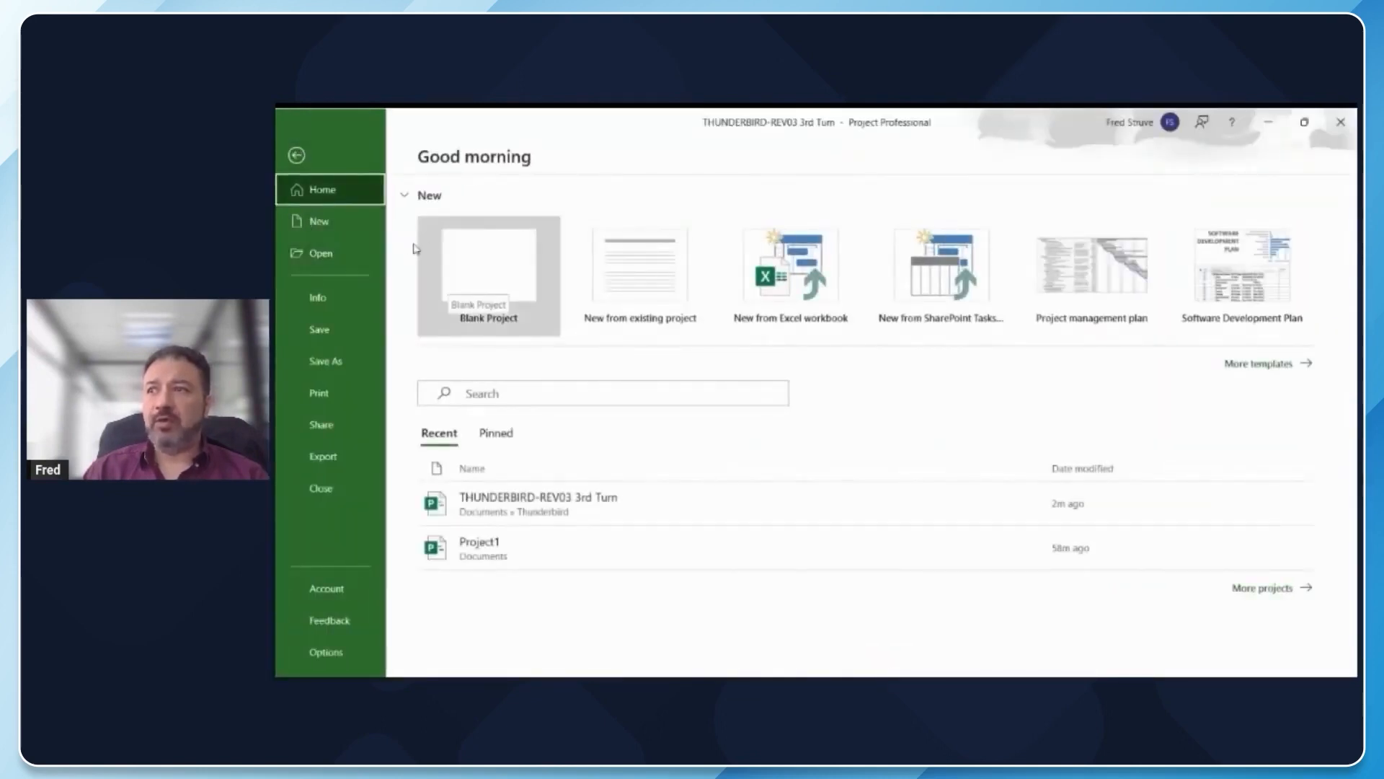
pyautogui.click(476, 274)
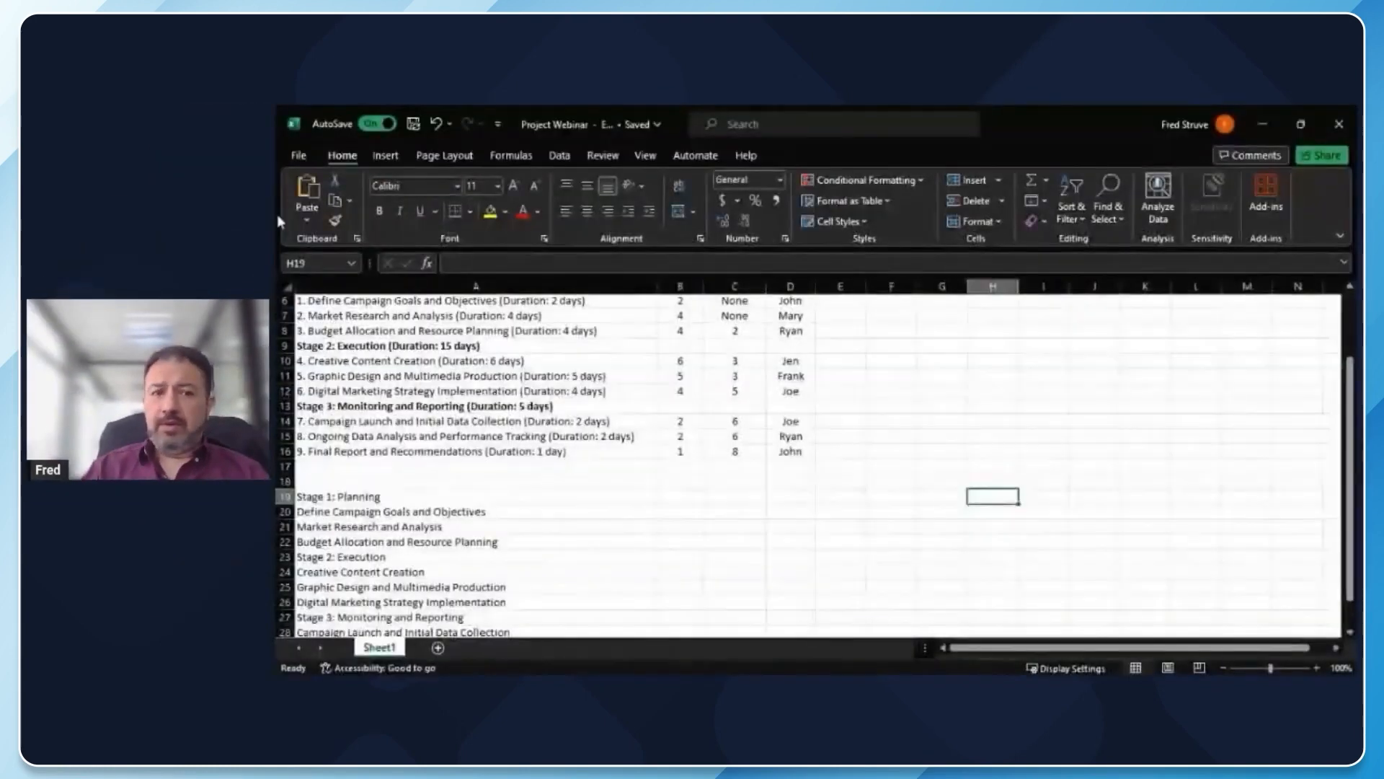
# - Switch to the Project Webinar workbook in Excel and review the NewCo Marketing Strategy Project's stages, tasks, durations, dependencies and resources
pyautogui.click(630, 358)
pyautogui.press('Up')
pyautogui.press('Up')
pyautogui.press('Up')
pyautogui.press('Up')
pyautogui.press('Up')
pyautogui.press('Up')
pyautogui.press('Up')
pyautogui.press('Up')
pyautogui.press('Up')
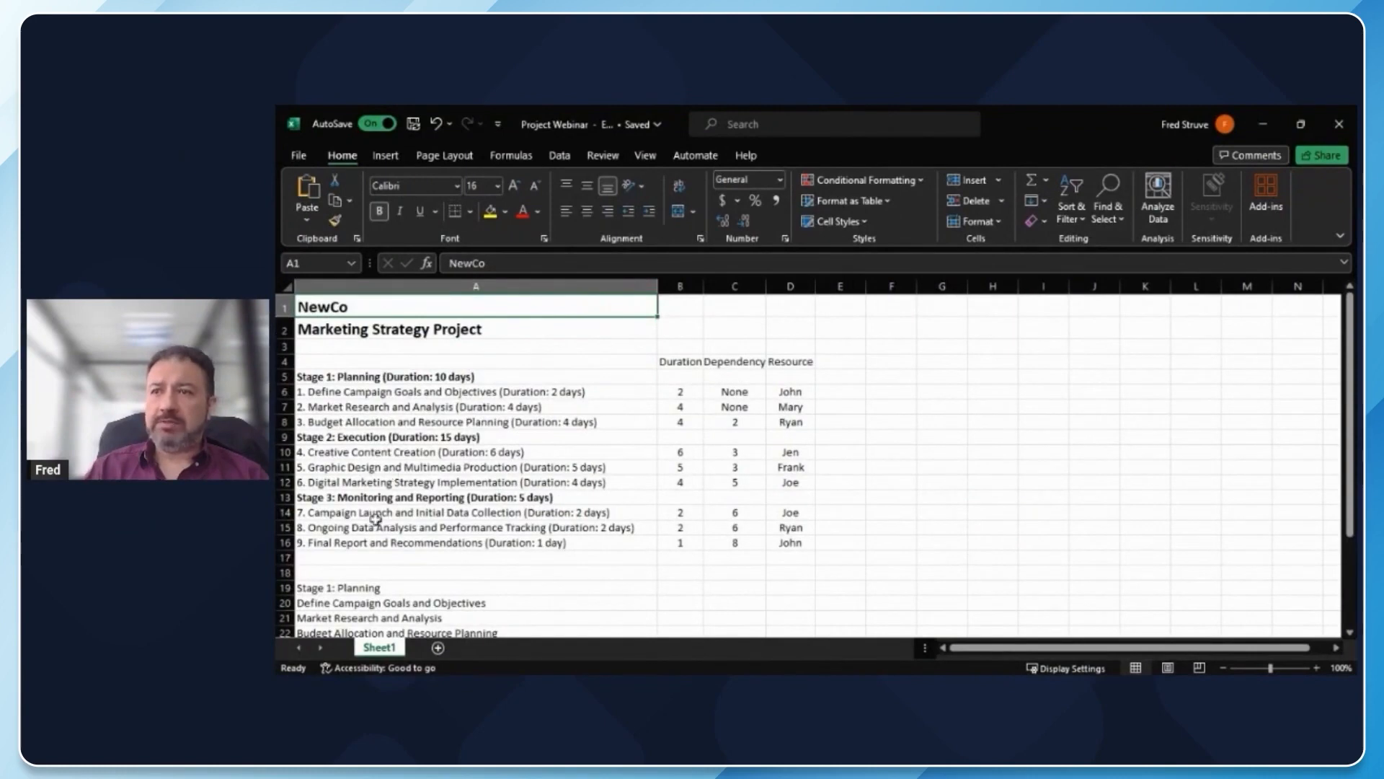
pyautogui.click(836, 407)
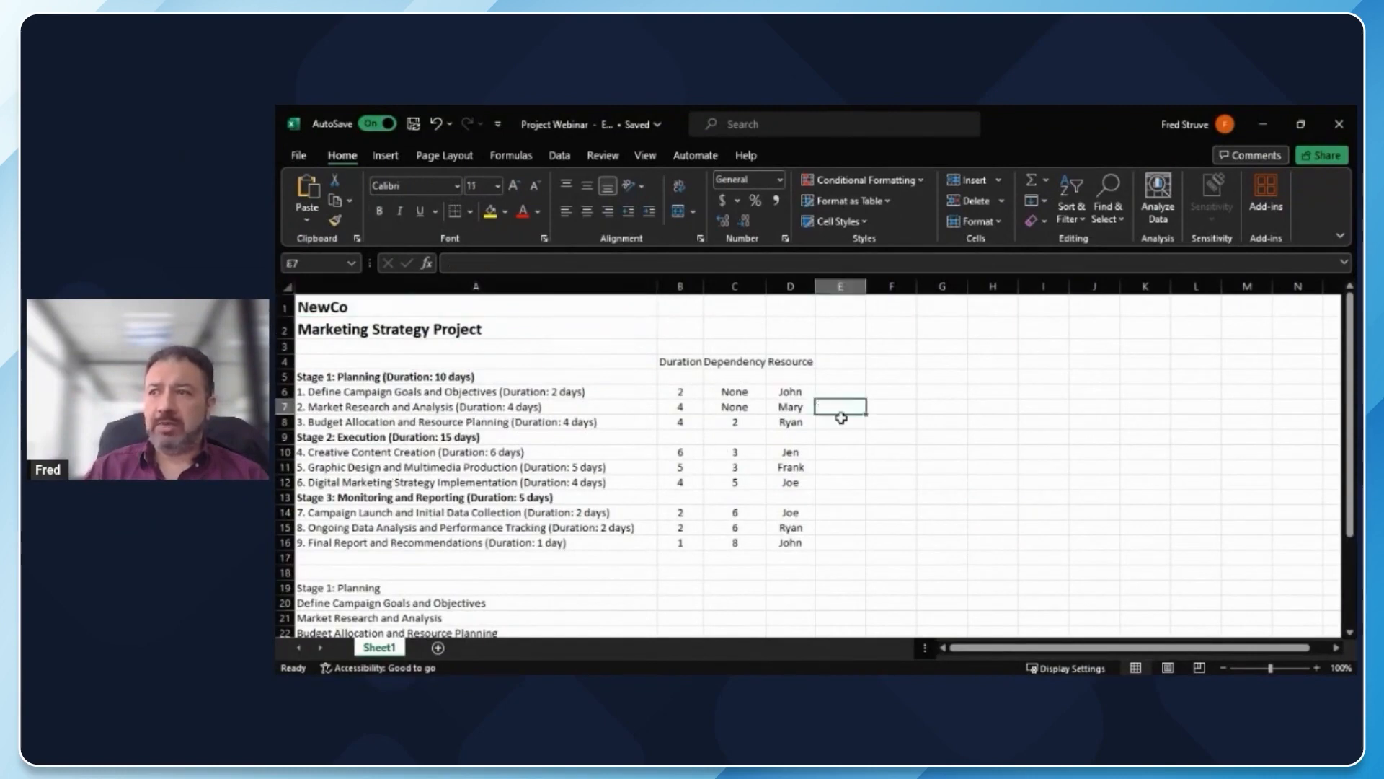
# - Copy the plain list of stage and task names in cells A19:A30, from Stage 1: Planning to Final Report and Recommendations
pyautogui.moveTo(1352, 430); pyautogui.dragTo(1352, 509)
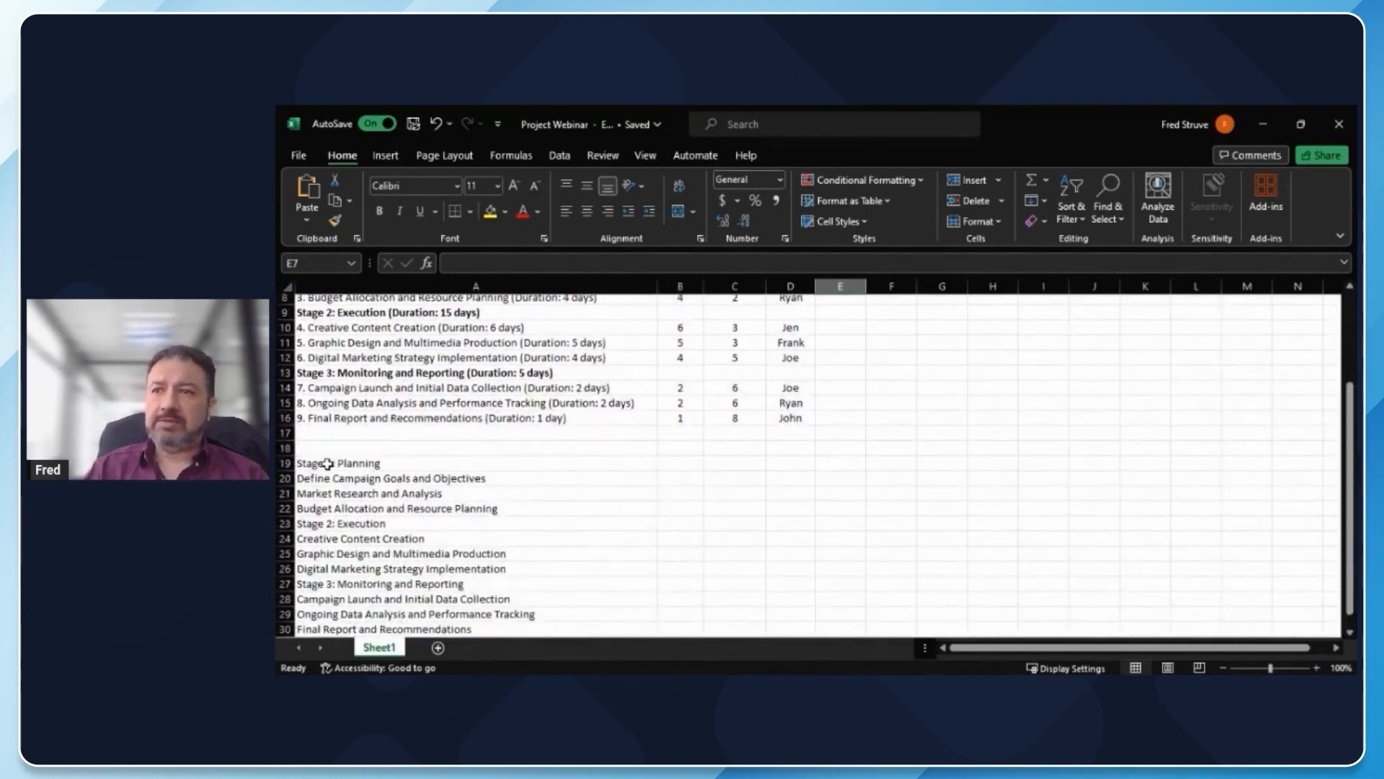
pyautogui.moveTo(328, 465); pyautogui.dragTo(317, 637)
pyautogui.click(317, 636)
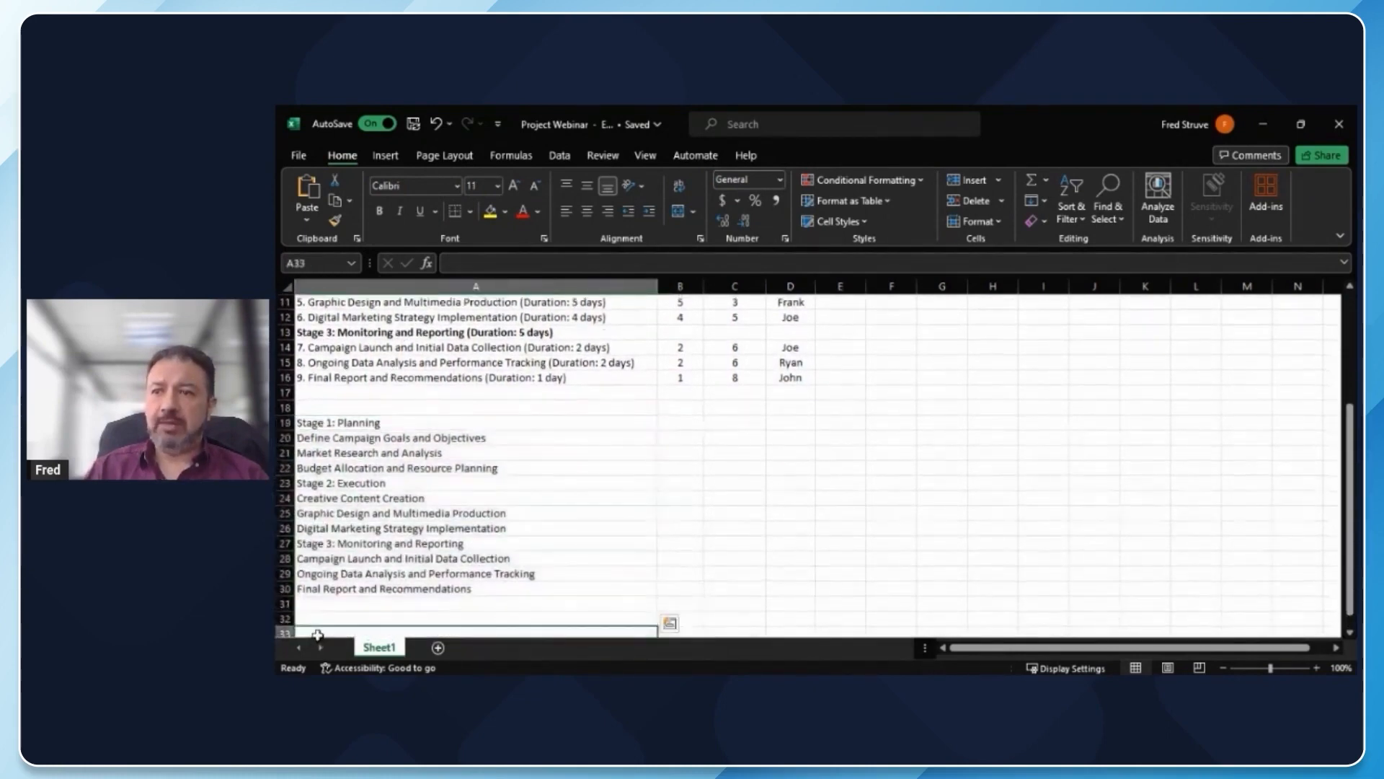
pyautogui.moveTo(336, 420); pyautogui.dragTo(346, 586)
pyautogui.hotkey('ctrl', 'c')
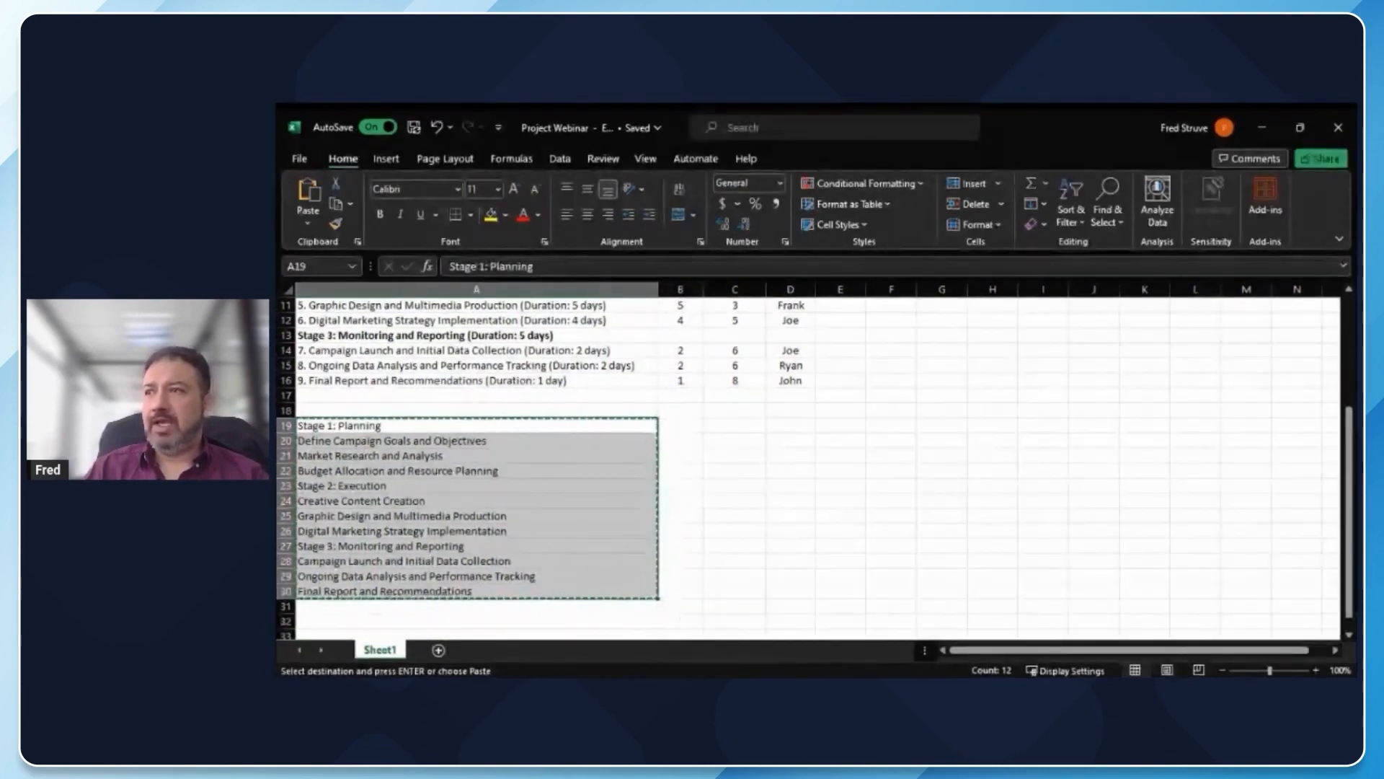
# - Switch to the blank project in Project Professional, paste the copied list into Task Name, and widen that column to fit the names
pyautogui.hotkey('alt', 'Tab')
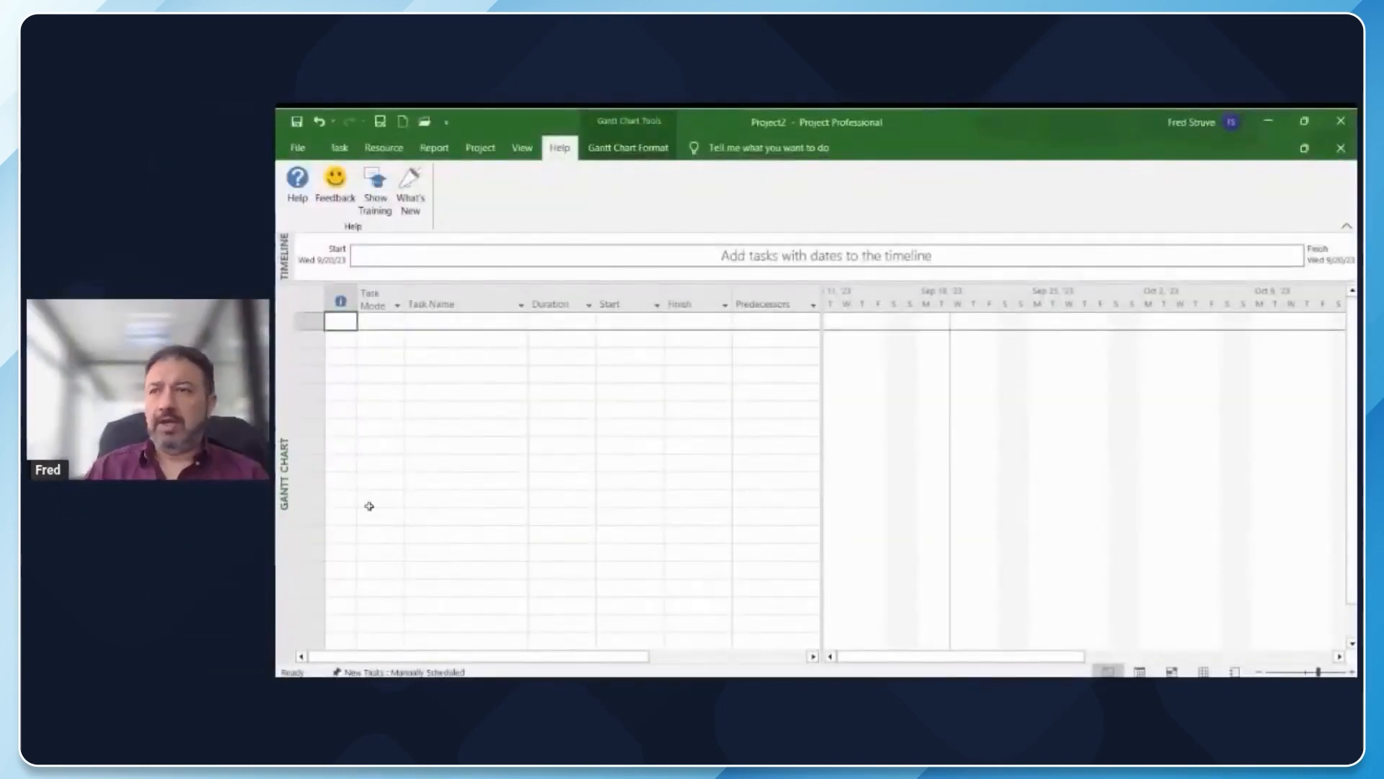
pyautogui.press('Right')
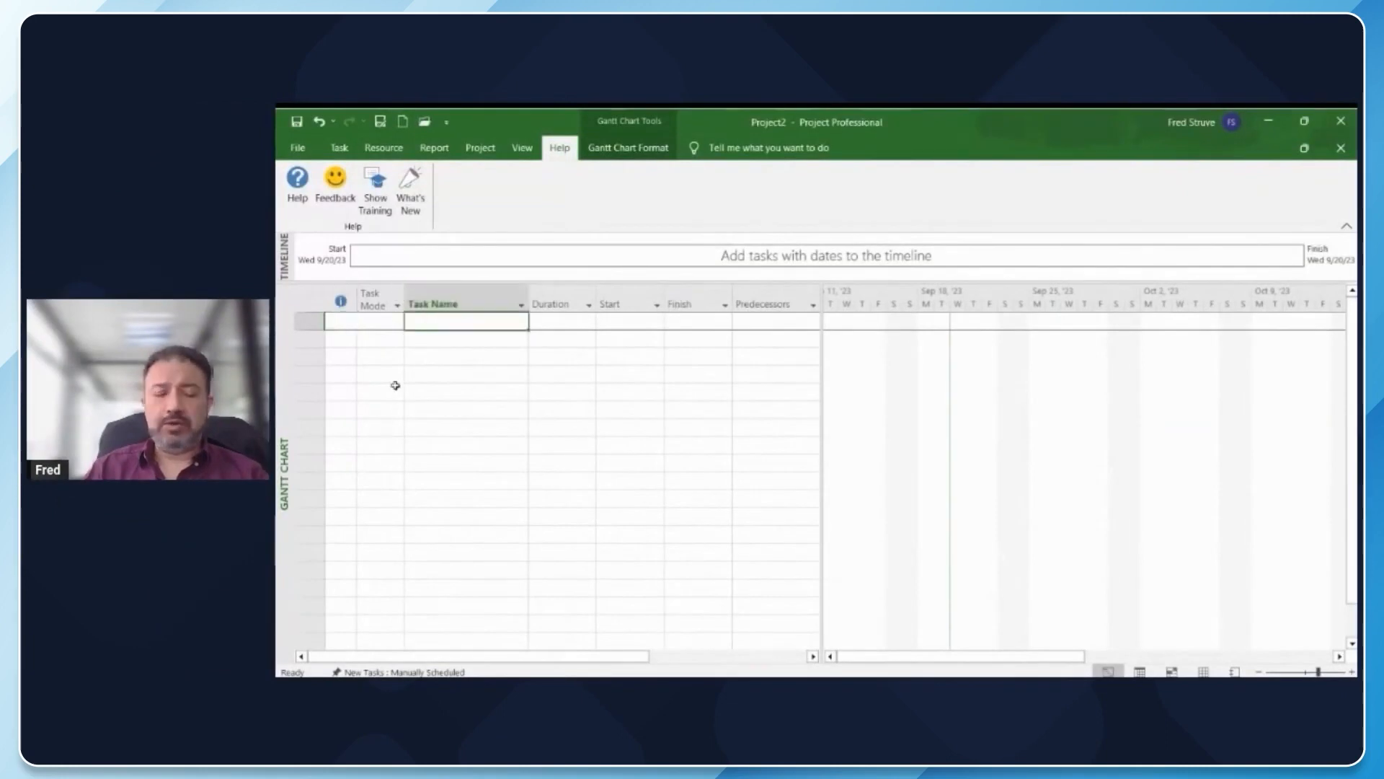
pyautogui.hotkey('ctrl', 'v')
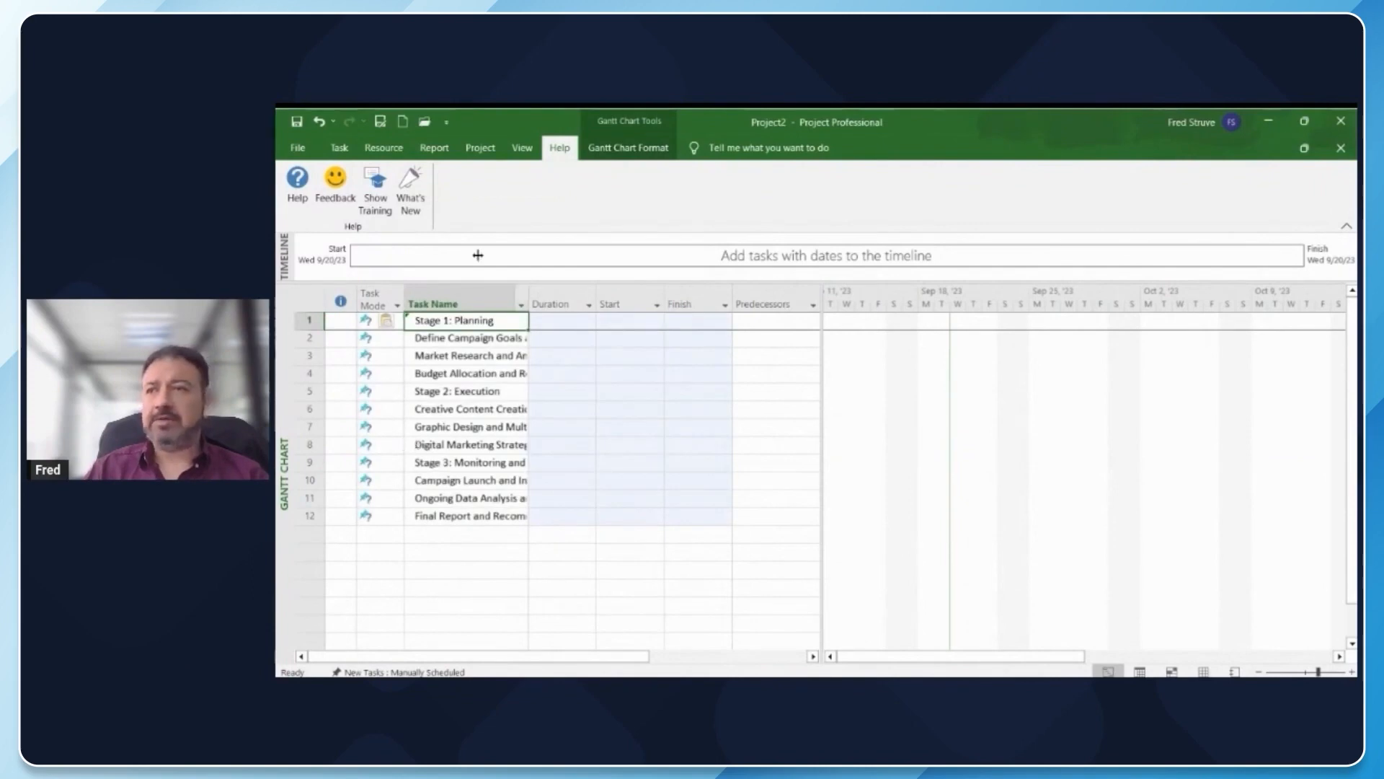
pyautogui.moveTo(530, 299); pyautogui.dragTo(627, 299)
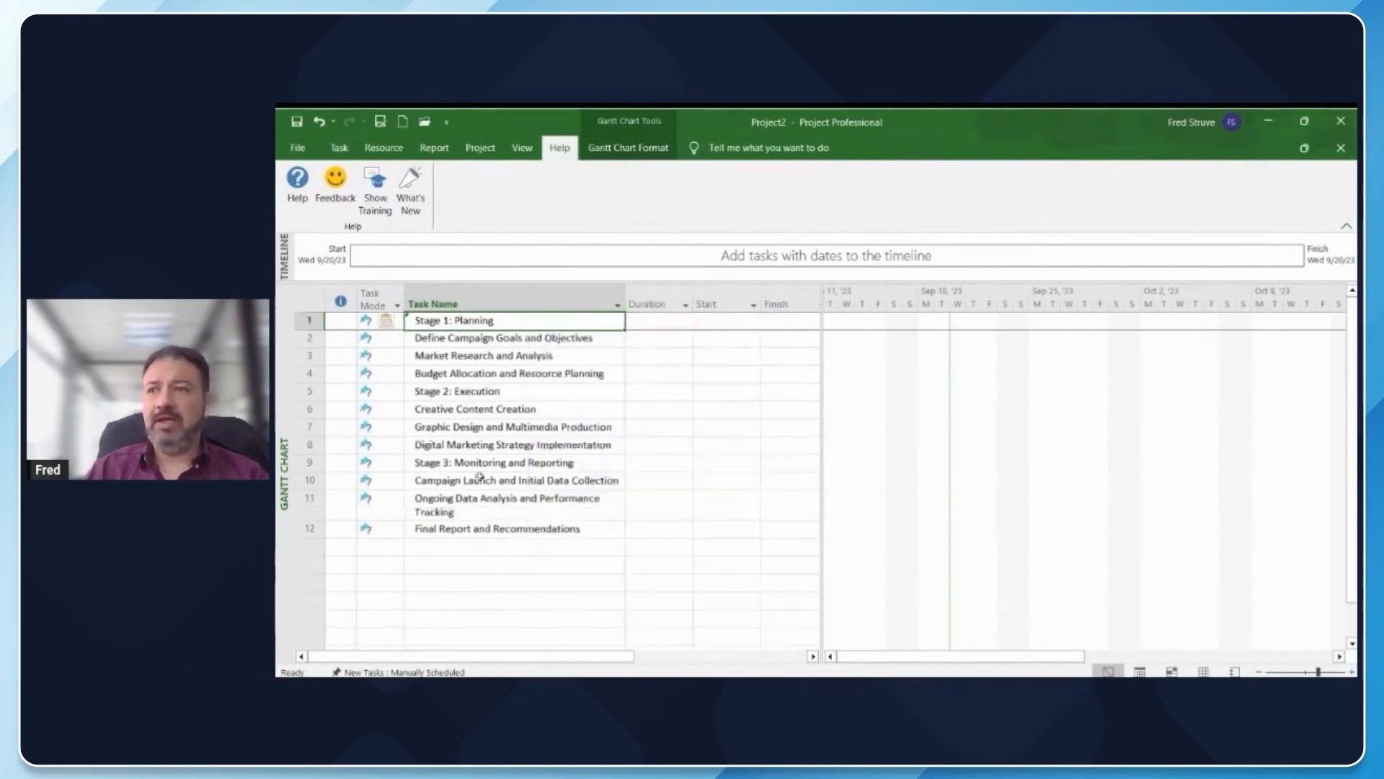
pyautogui.click(505, 565)
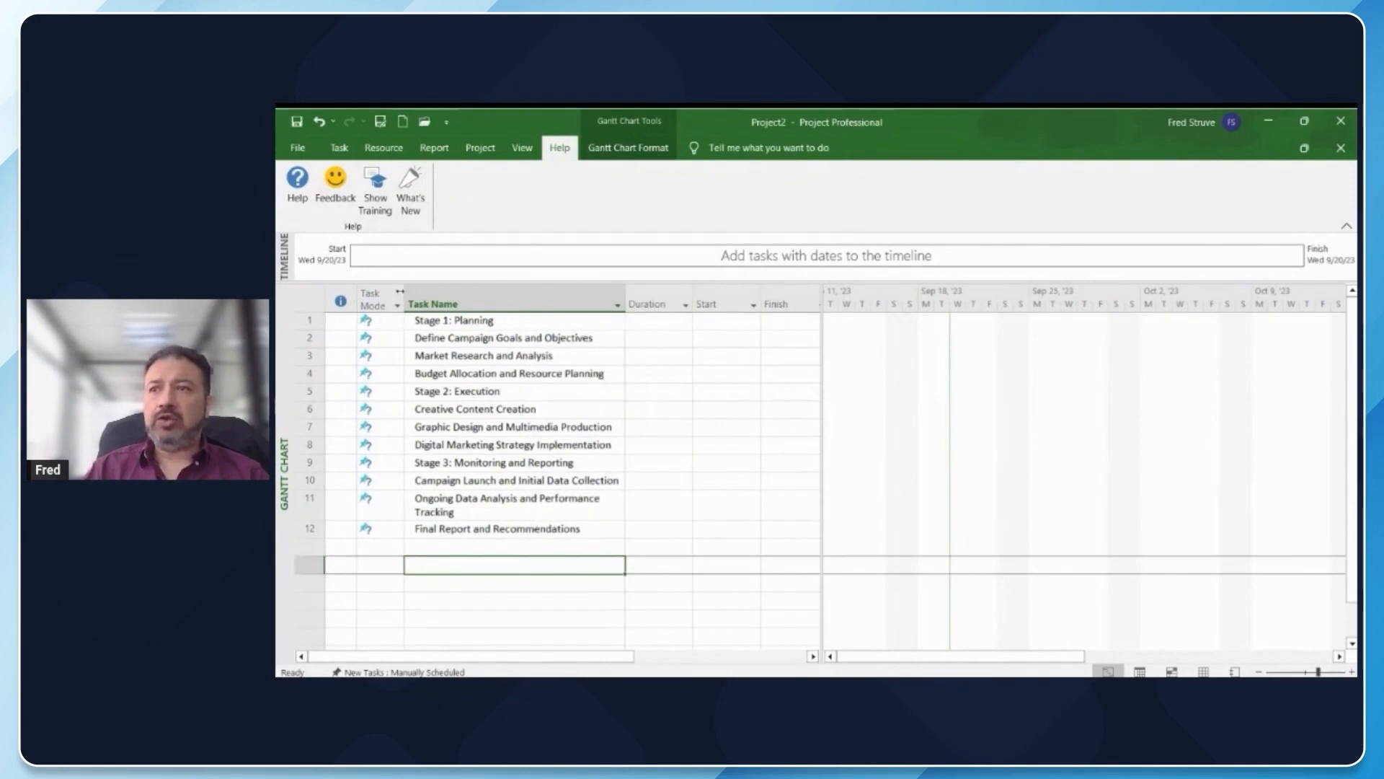
# - Indent tasks 2 to 4, from Define Campaign Goals and Objectives to Budget Allocation and Resource Planning, under Stage 1: Planning
pyautogui.click(505, 338)
pyautogui.hotkey('shift', 'Down')
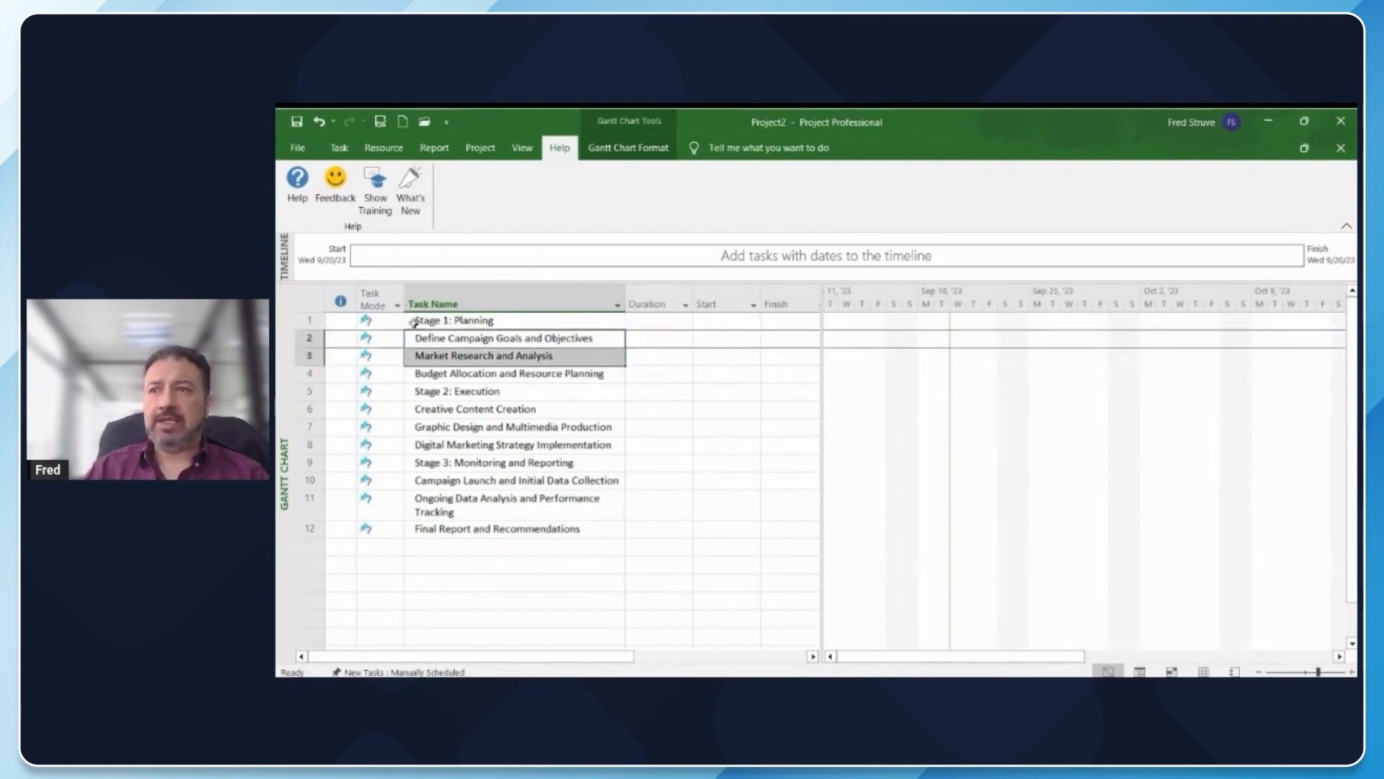
pyautogui.hotkey('shift', 'Down')
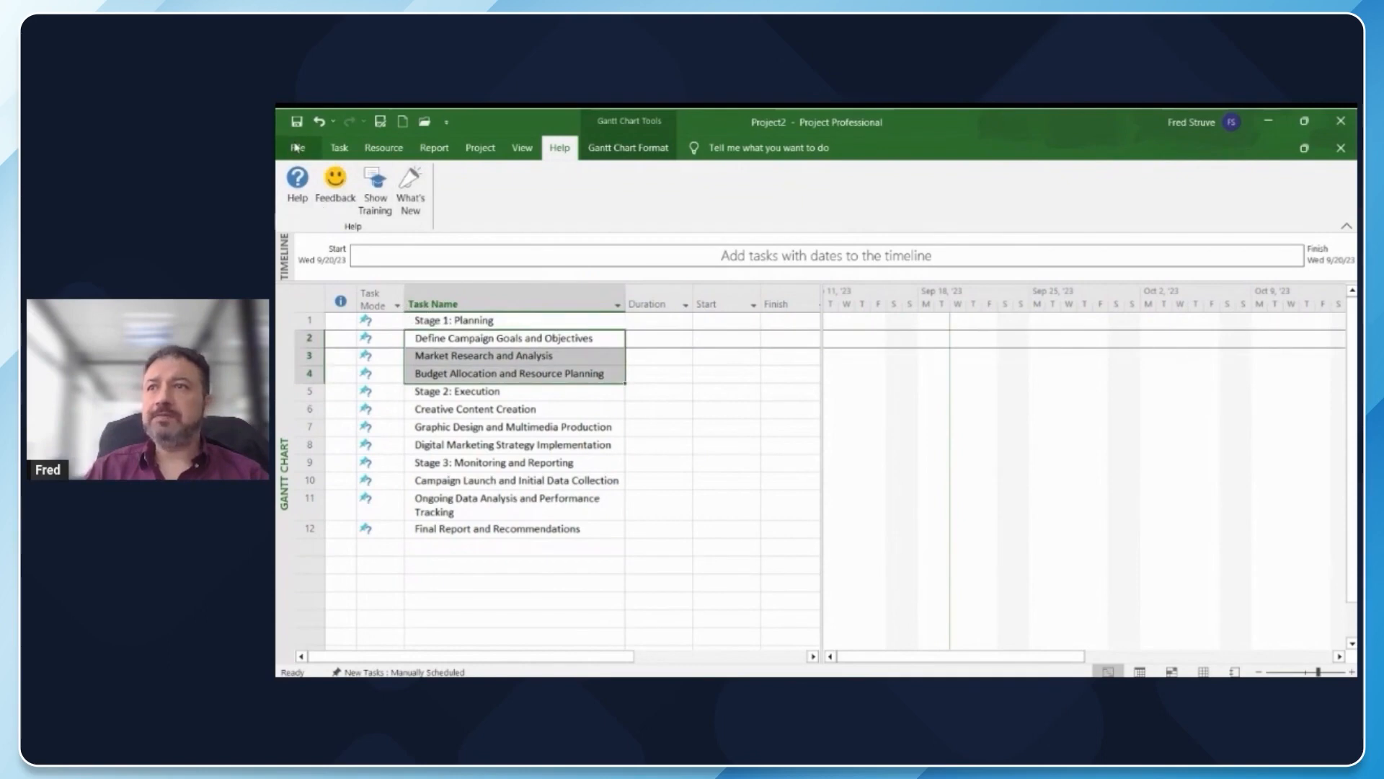
pyautogui.click(297, 147)
pyautogui.click(297, 153)
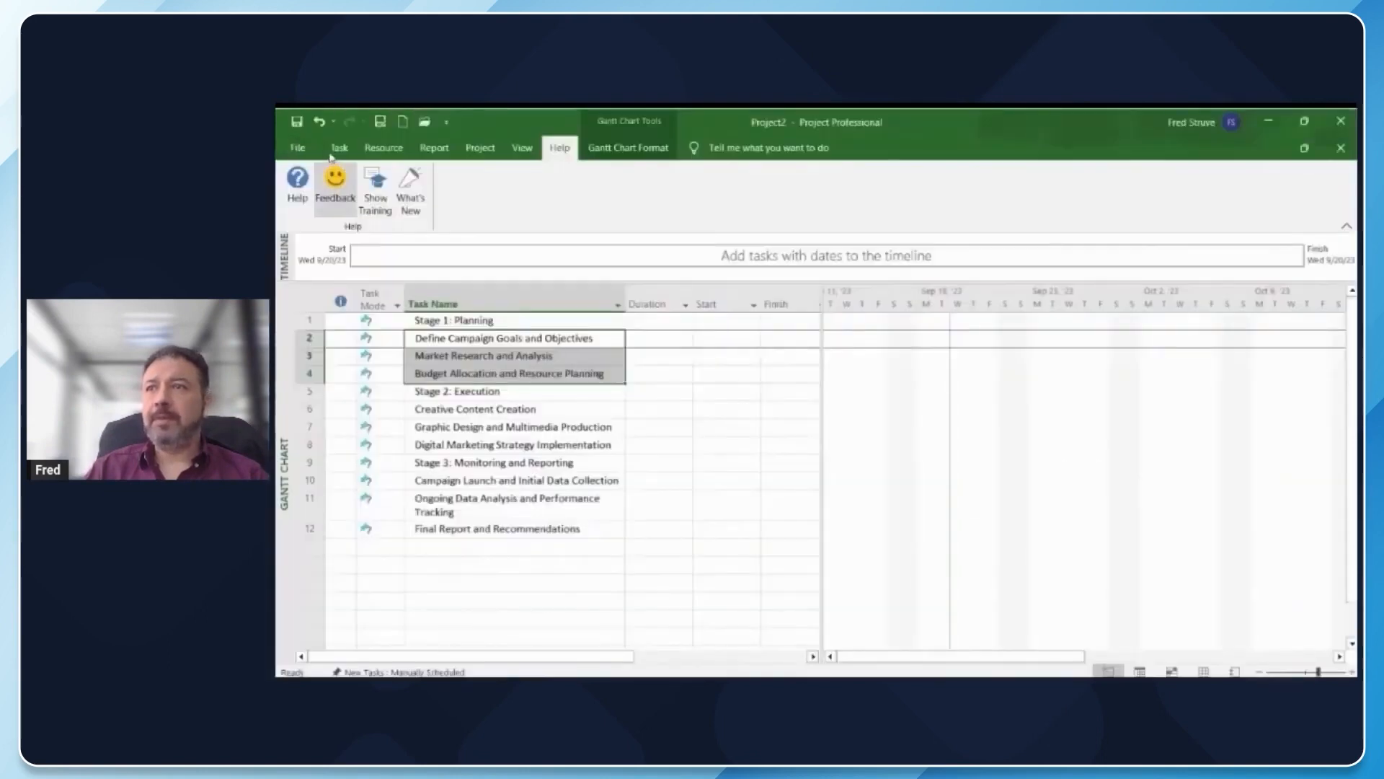
pyautogui.click(338, 148)
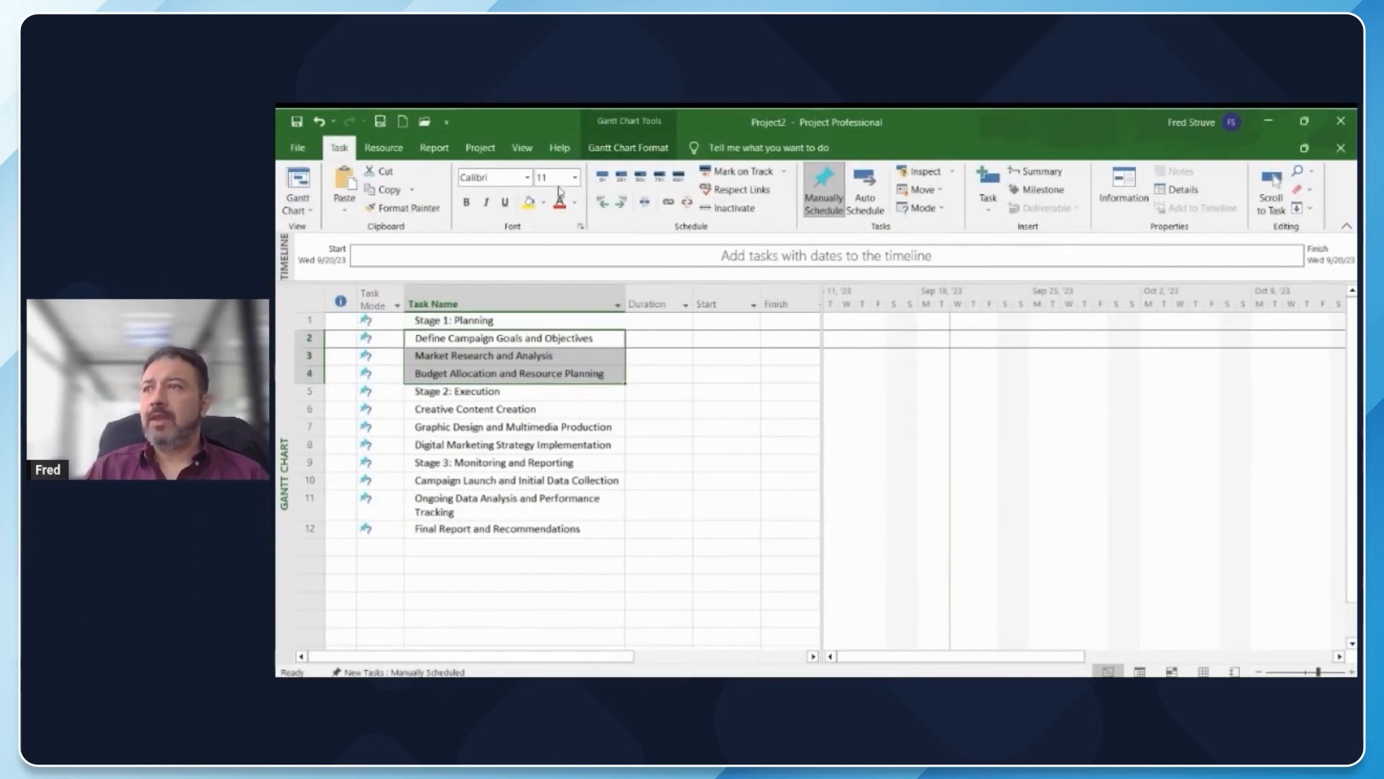
pyautogui.hotkey('alt', 'shift', 'Right')
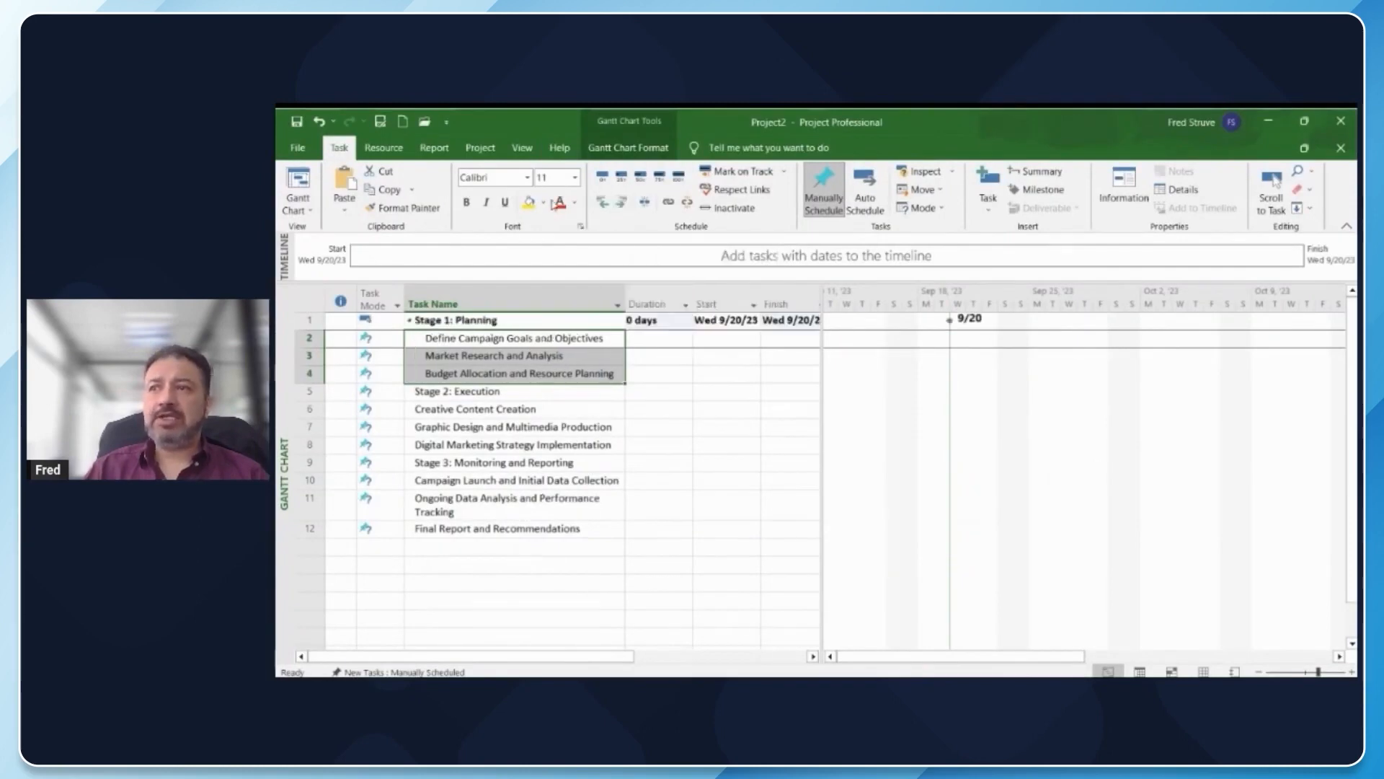
# - Indent tasks 6 to 8, from Creative Content Creation to Digital Marketing Strategy Implementation, under Stage 2: Execution
pyautogui.press('Down')
pyautogui.press('Down')
pyautogui.hotkey('shift', 'Down')
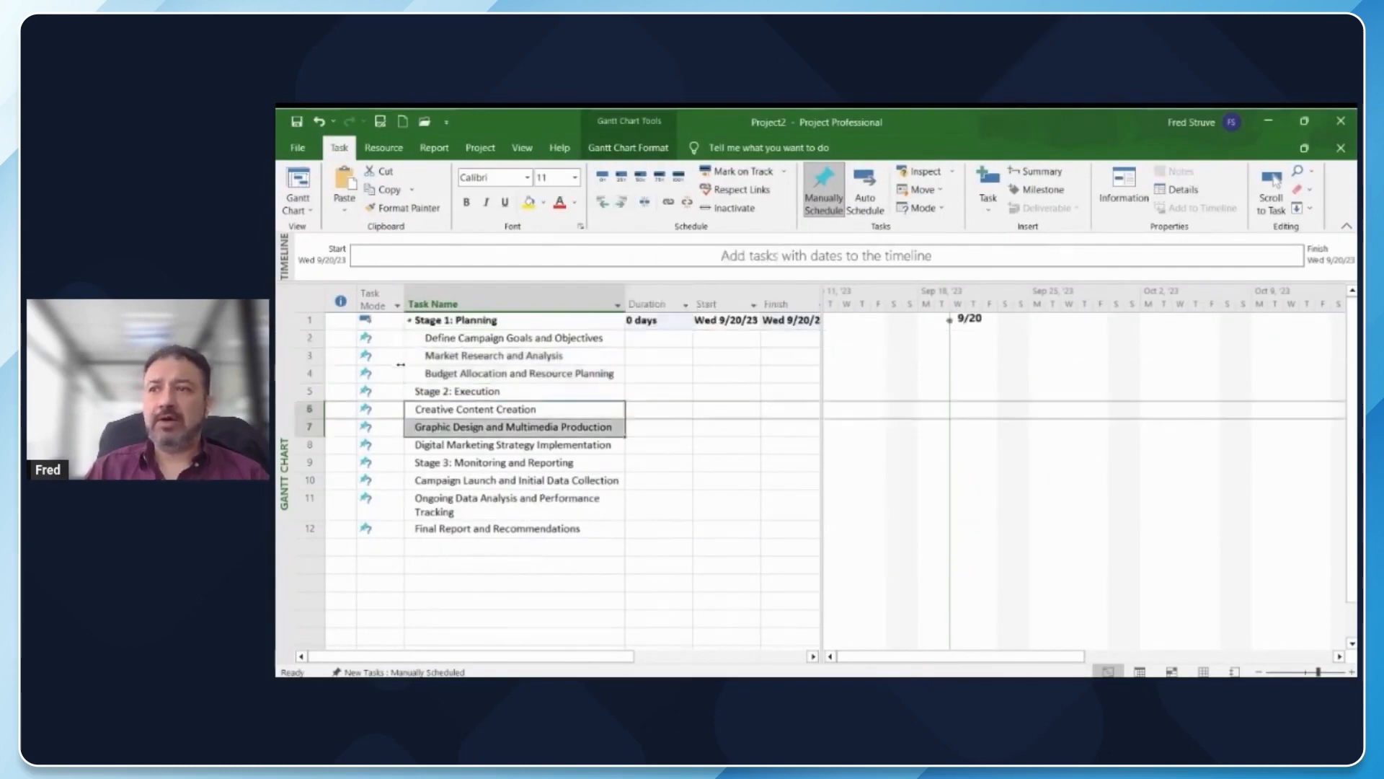
pyautogui.hotkey('shift', 'Down')
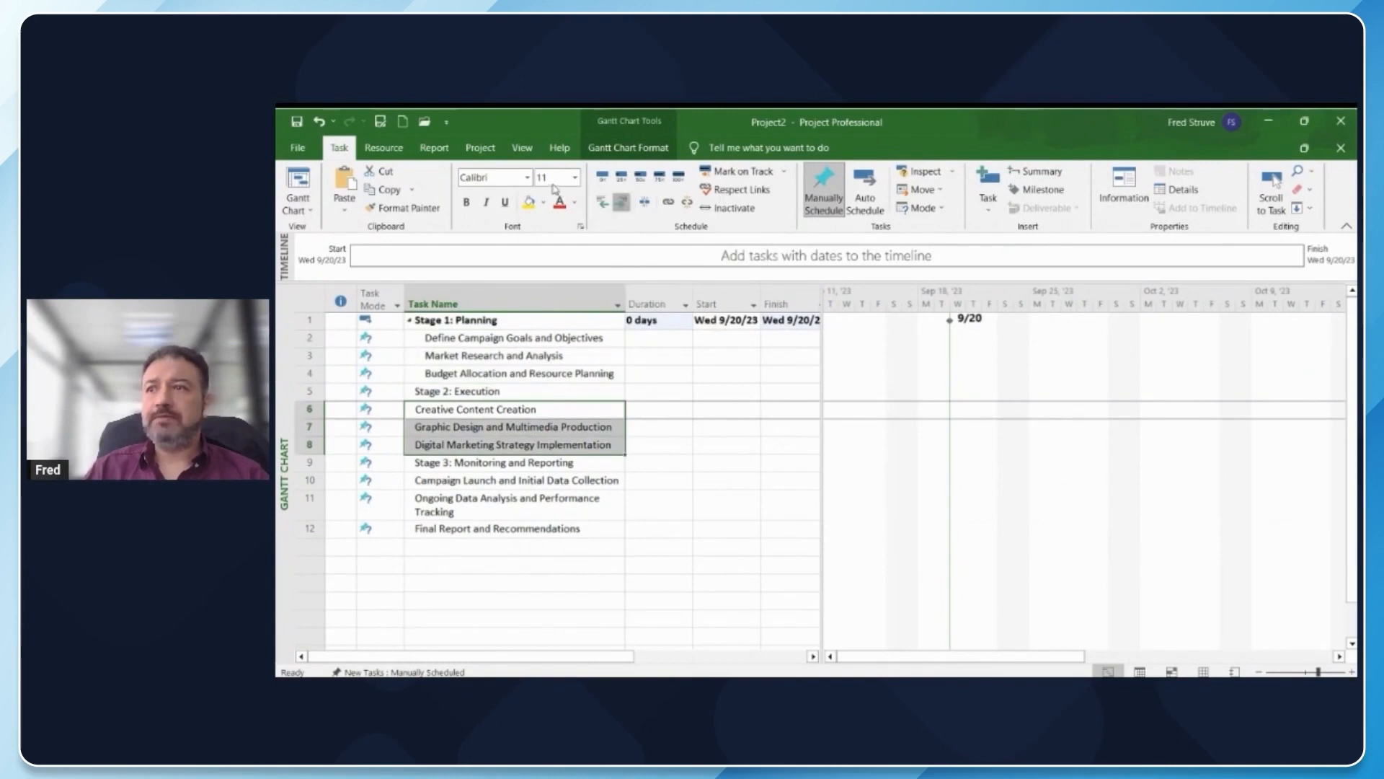
pyautogui.hotkey('alt', 'shift', 'Right')
# - Indent tasks 10 to 12, from Campaign Launch and Initial Data Collection to Final Report and Recommendations, under Stage 3: Monitoring and Reporting
pyautogui.press('Down')
pyautogui.press('Down')
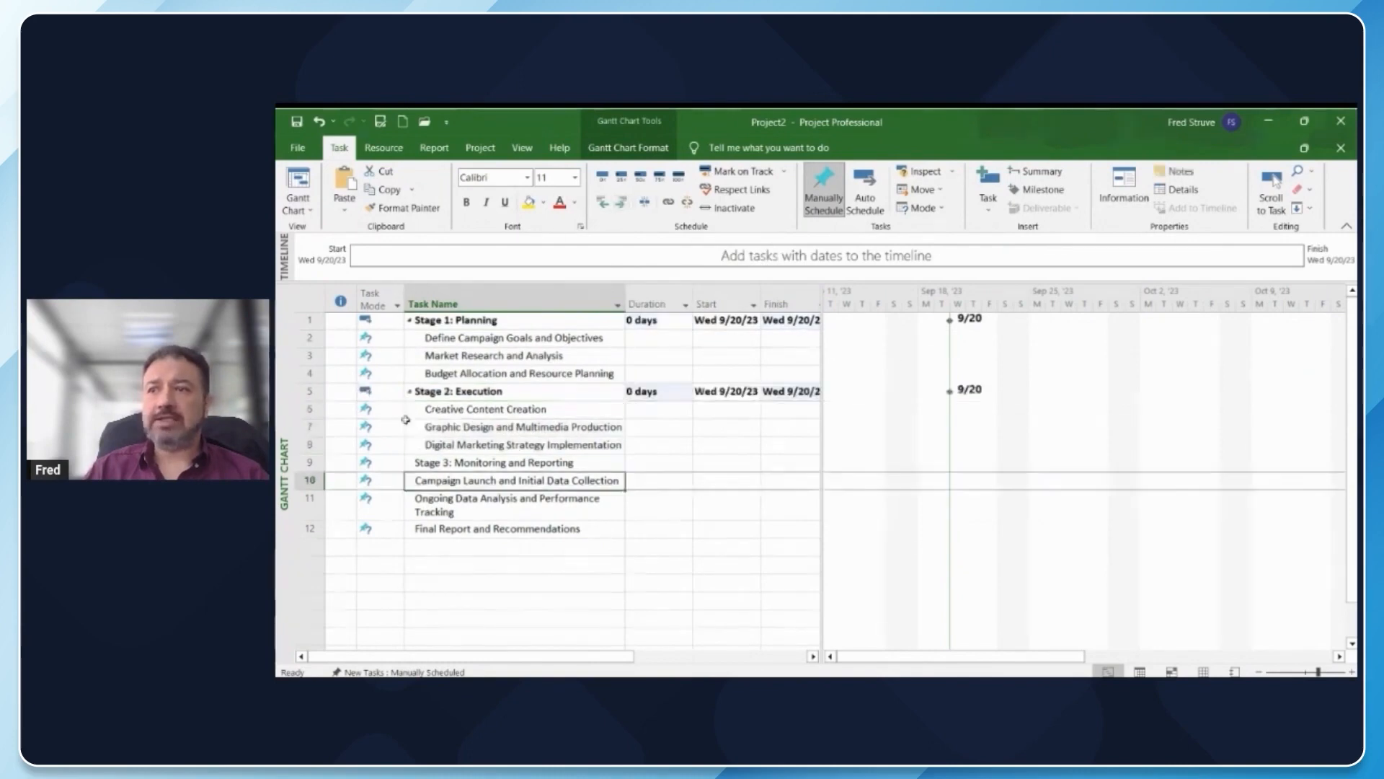
pyautogui.hotkey('shift', 'Down')
pyautogui.hotkey('shift', 'Down')
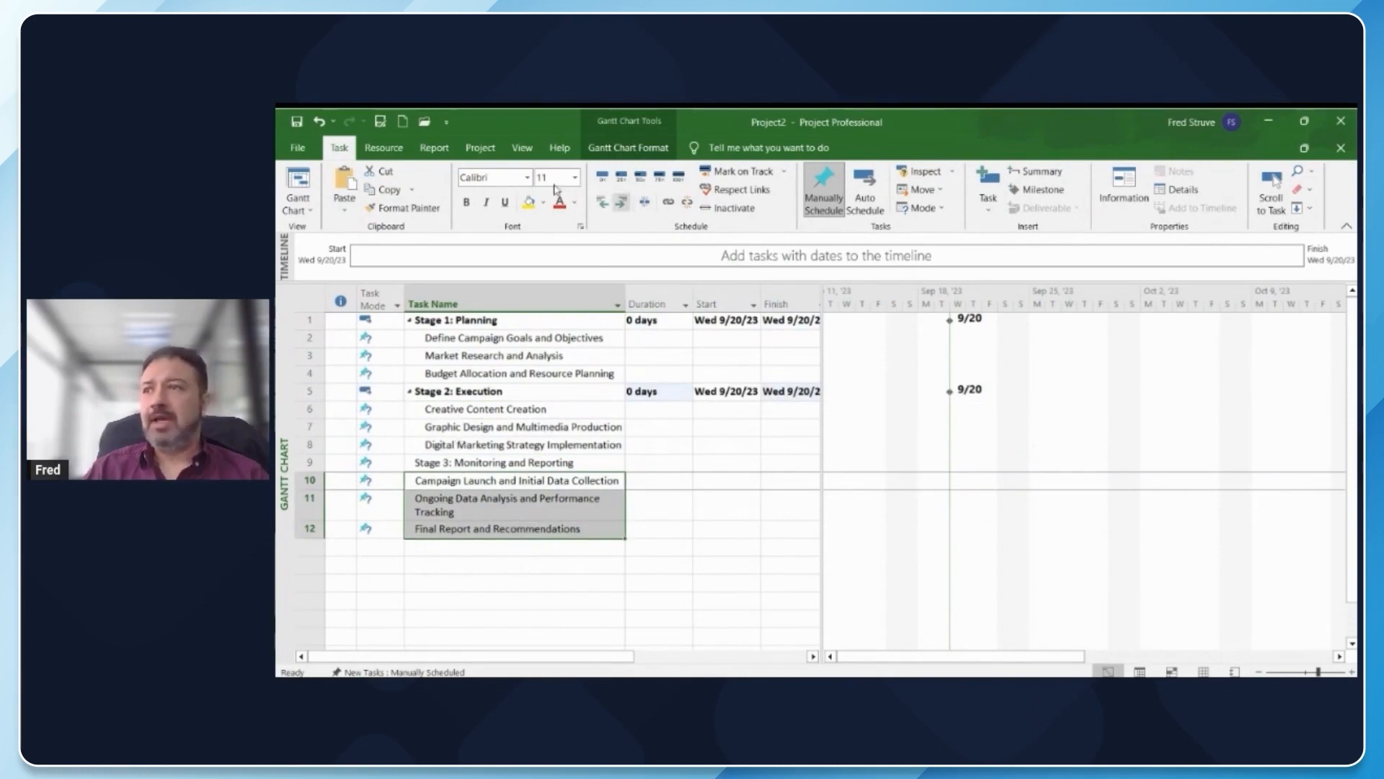
pyautogui.click(620, 202)
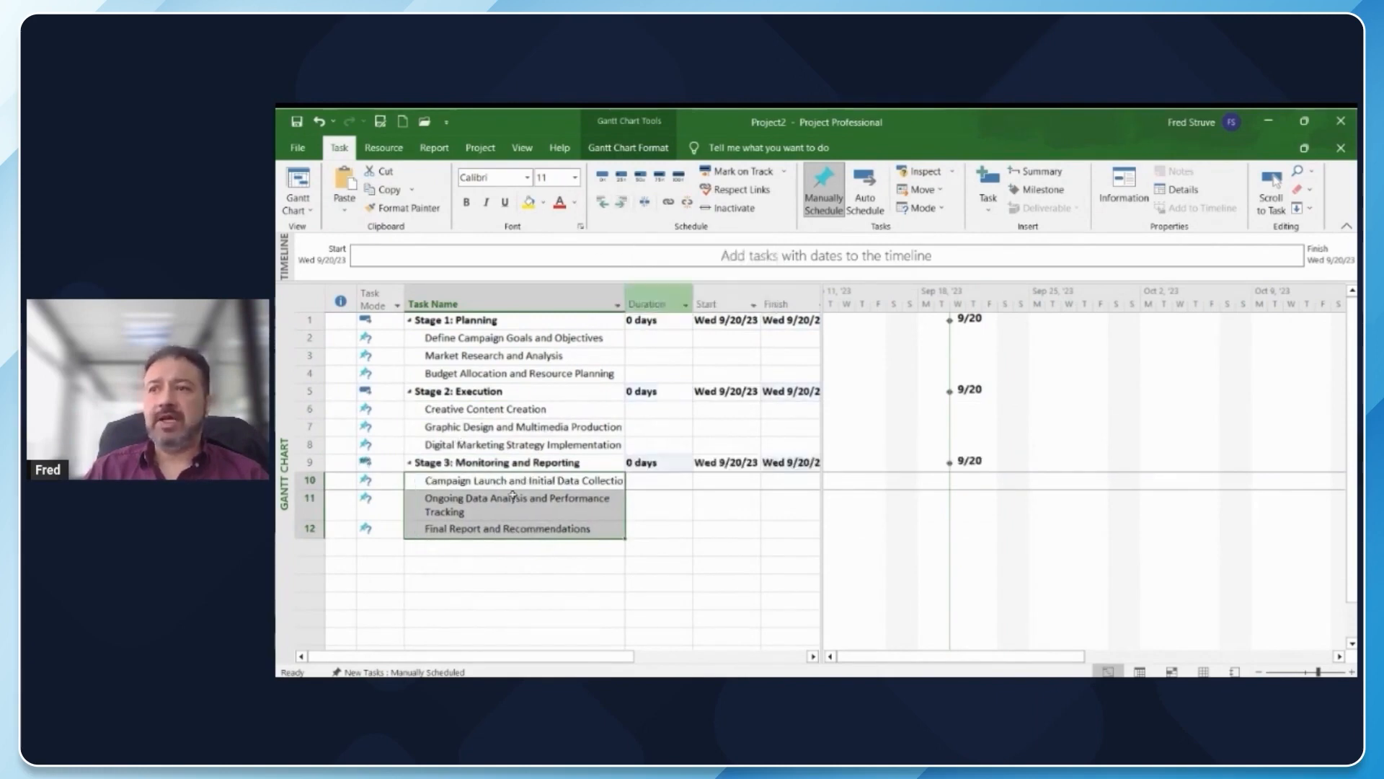
pyautogui.click(510, 601)
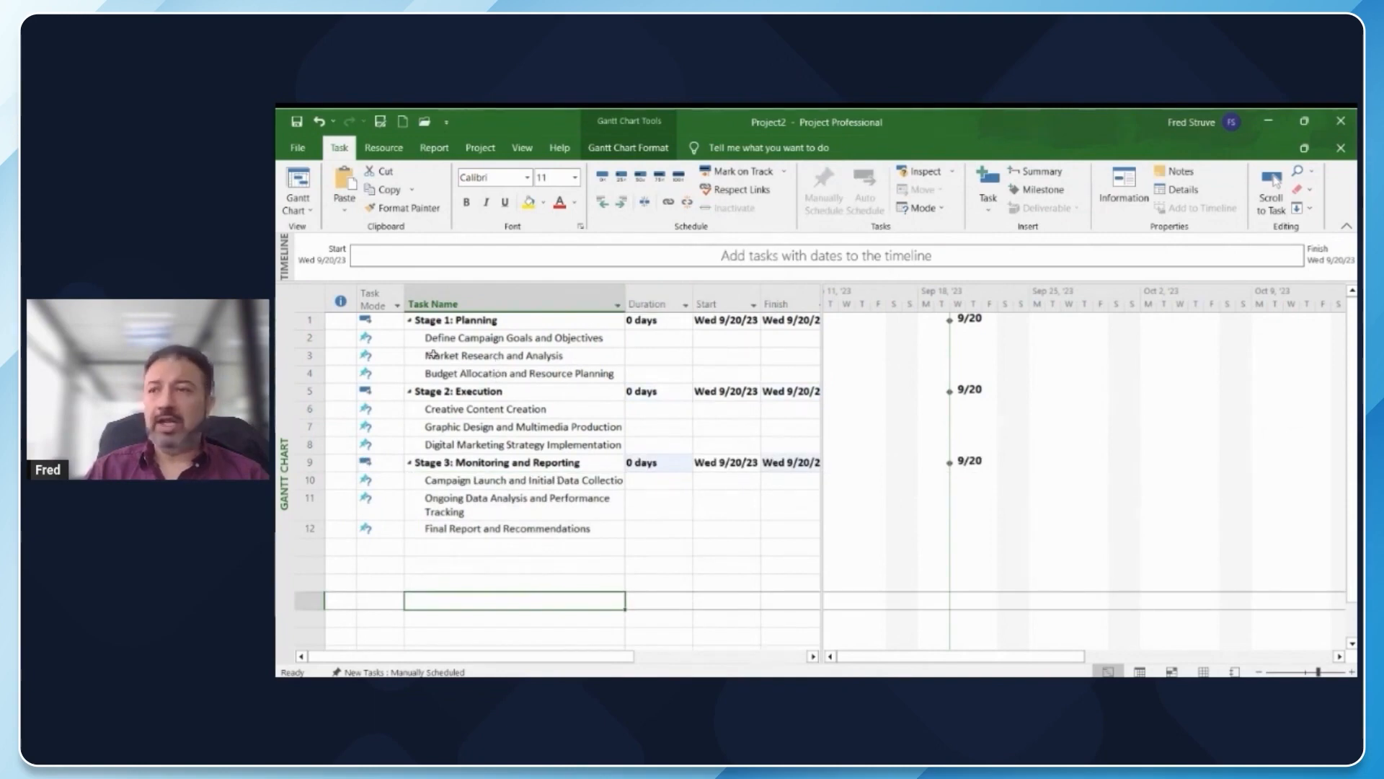
# - Indent tasks 5 to 12, from Stage 2: Execution to Final Report and Recommendations, by one level and outdent them again
pyautogui.click(454, 390)
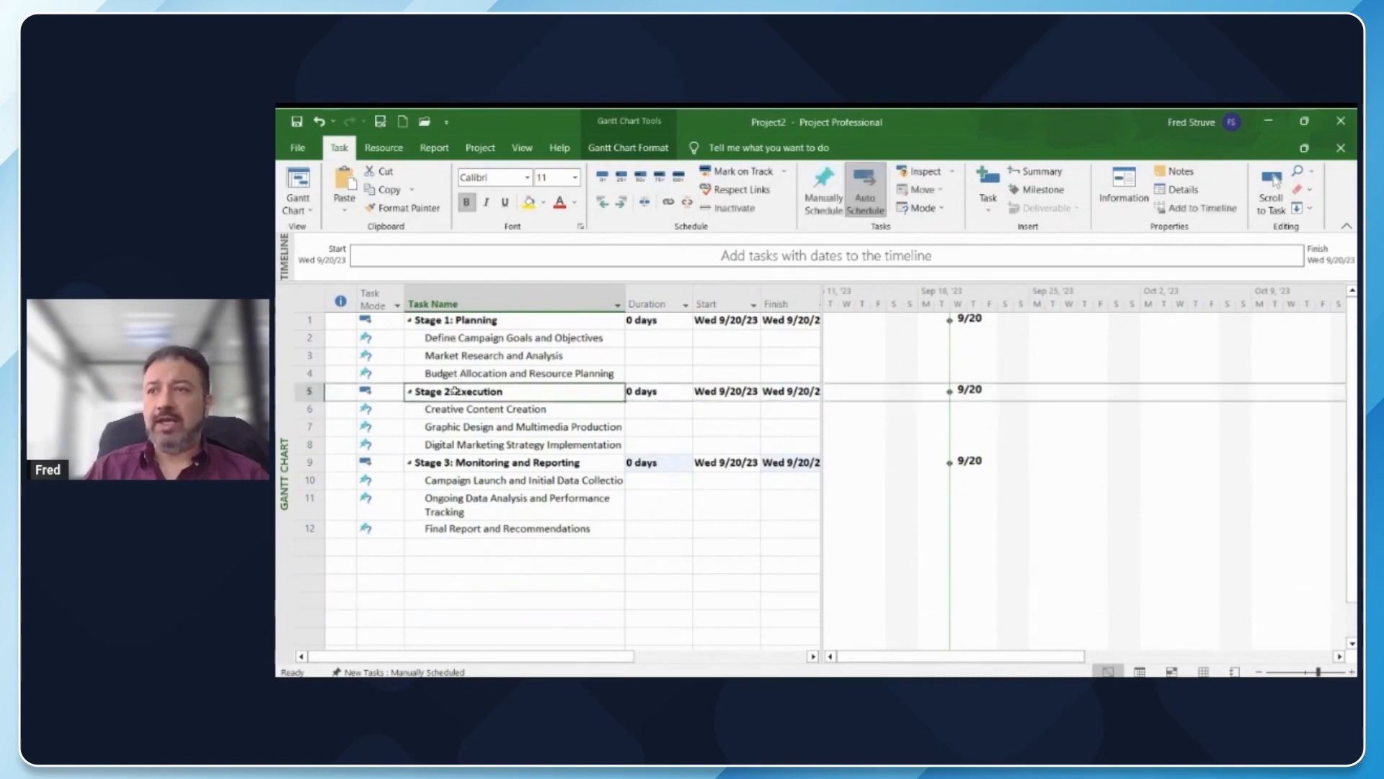
pyautogui.hotkey('ctrl', 'shift', 'Down')
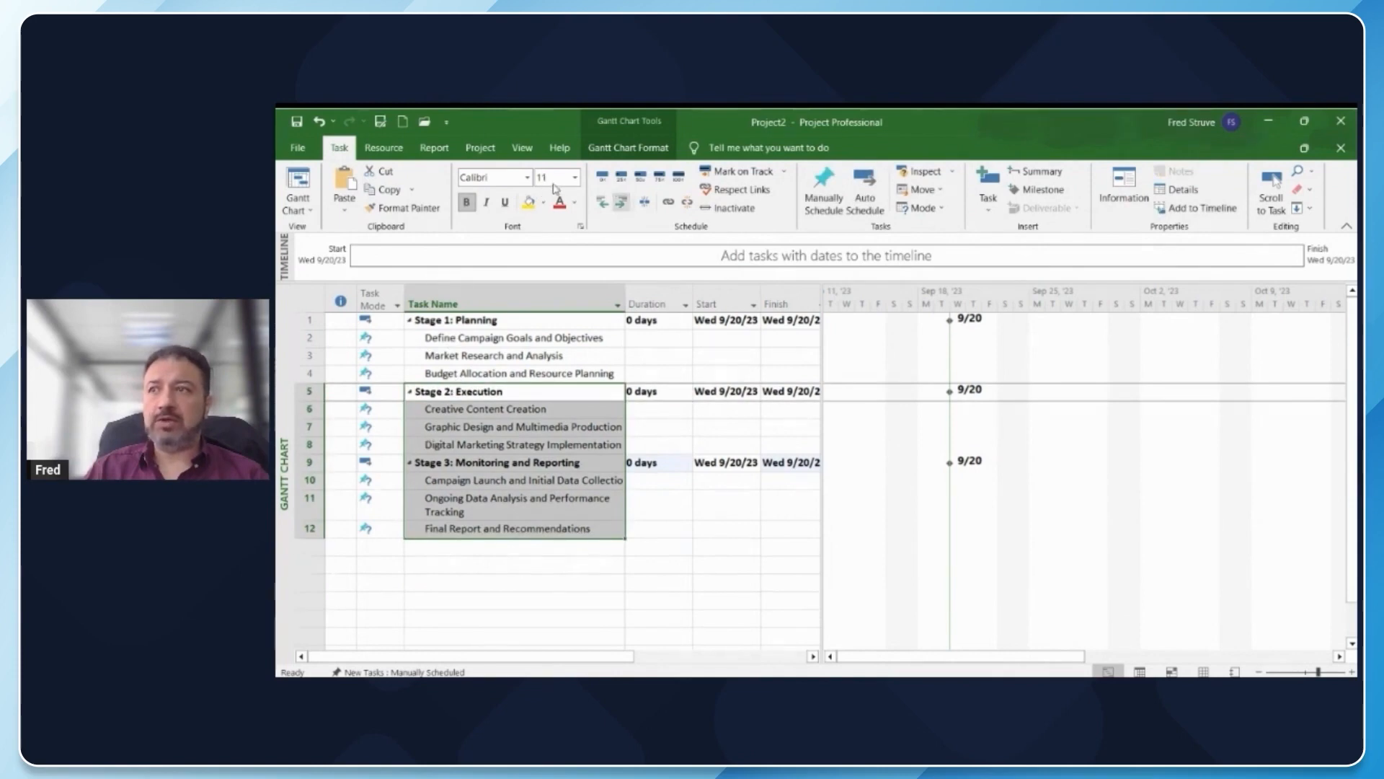
pyautogui.hotkey('alt', 'shift', 'Right')
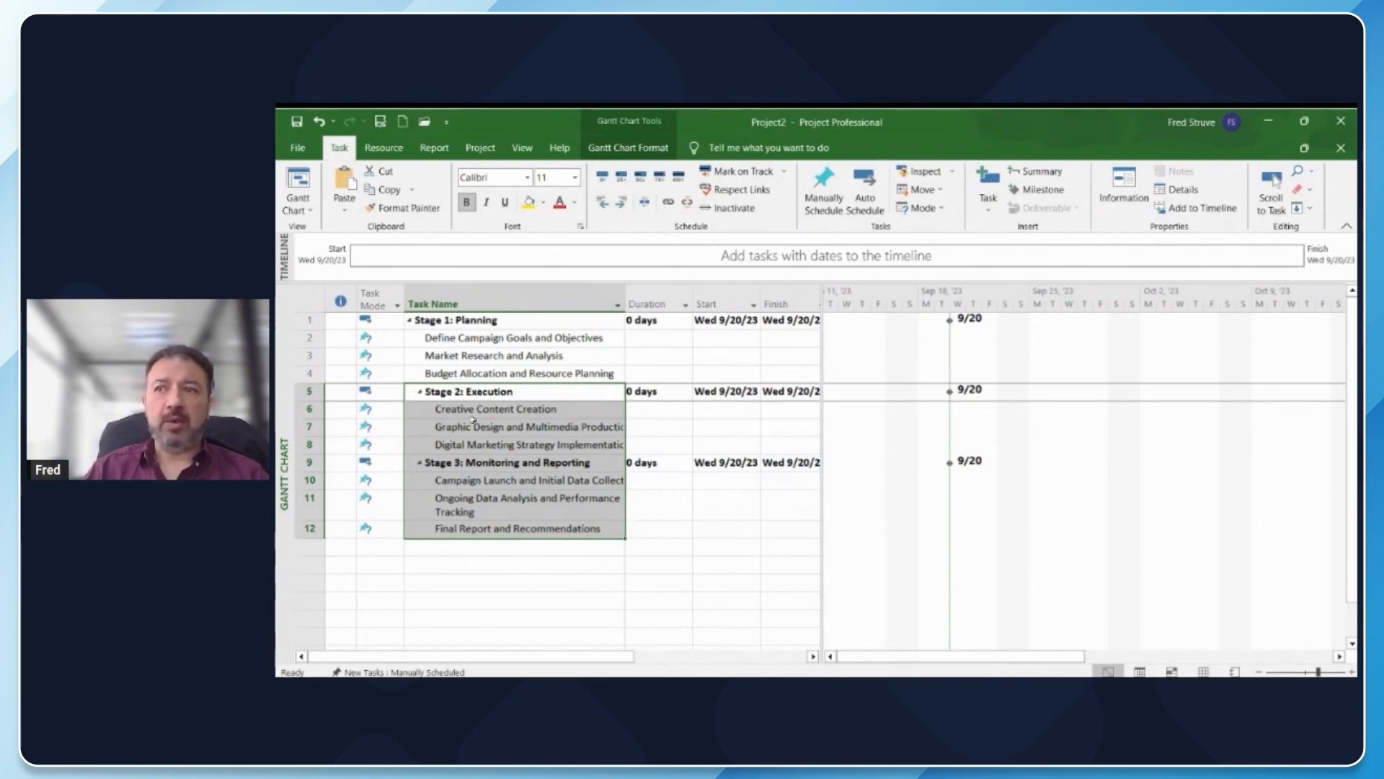
pyautogui.click(602, 202)
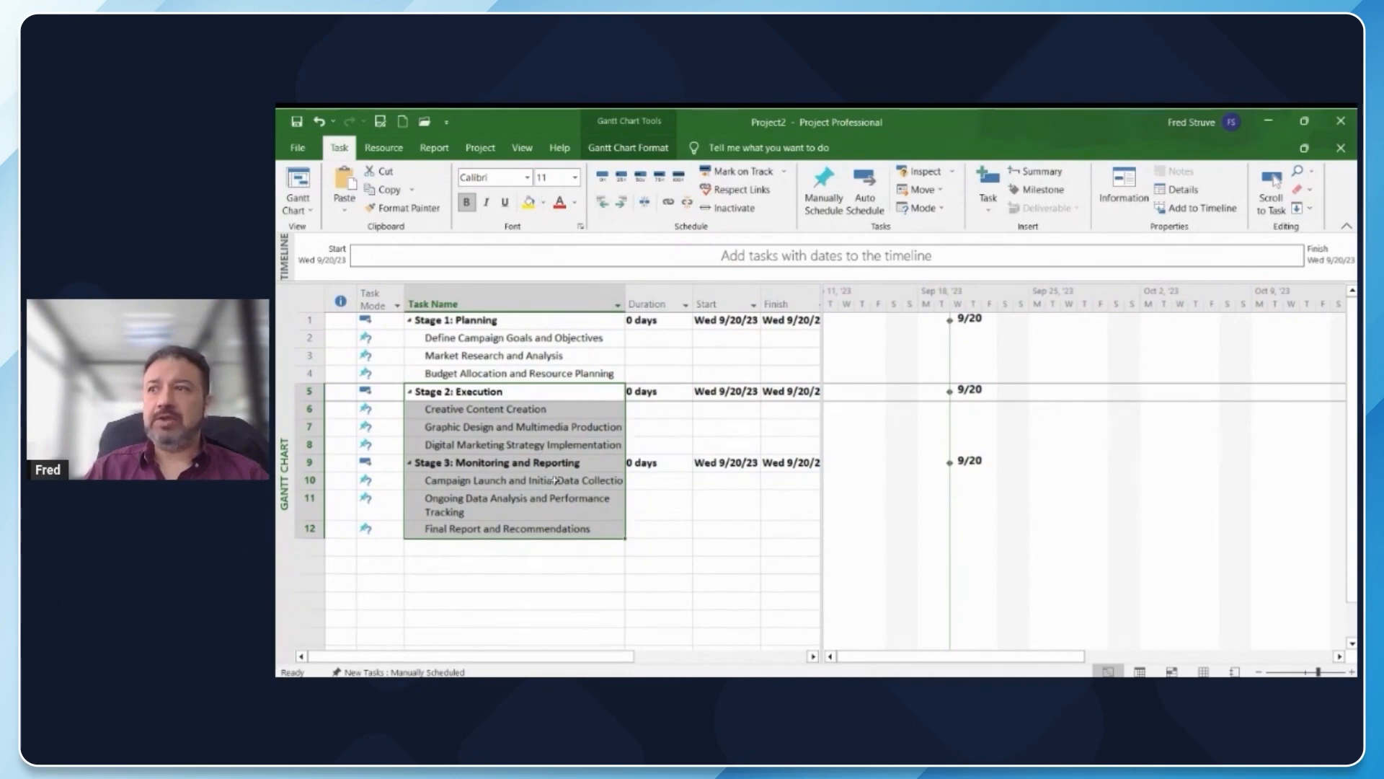
# - Enlarge the timeline area and widen the task table to expose the Predecessors column
pyautogui.click(658, 583)
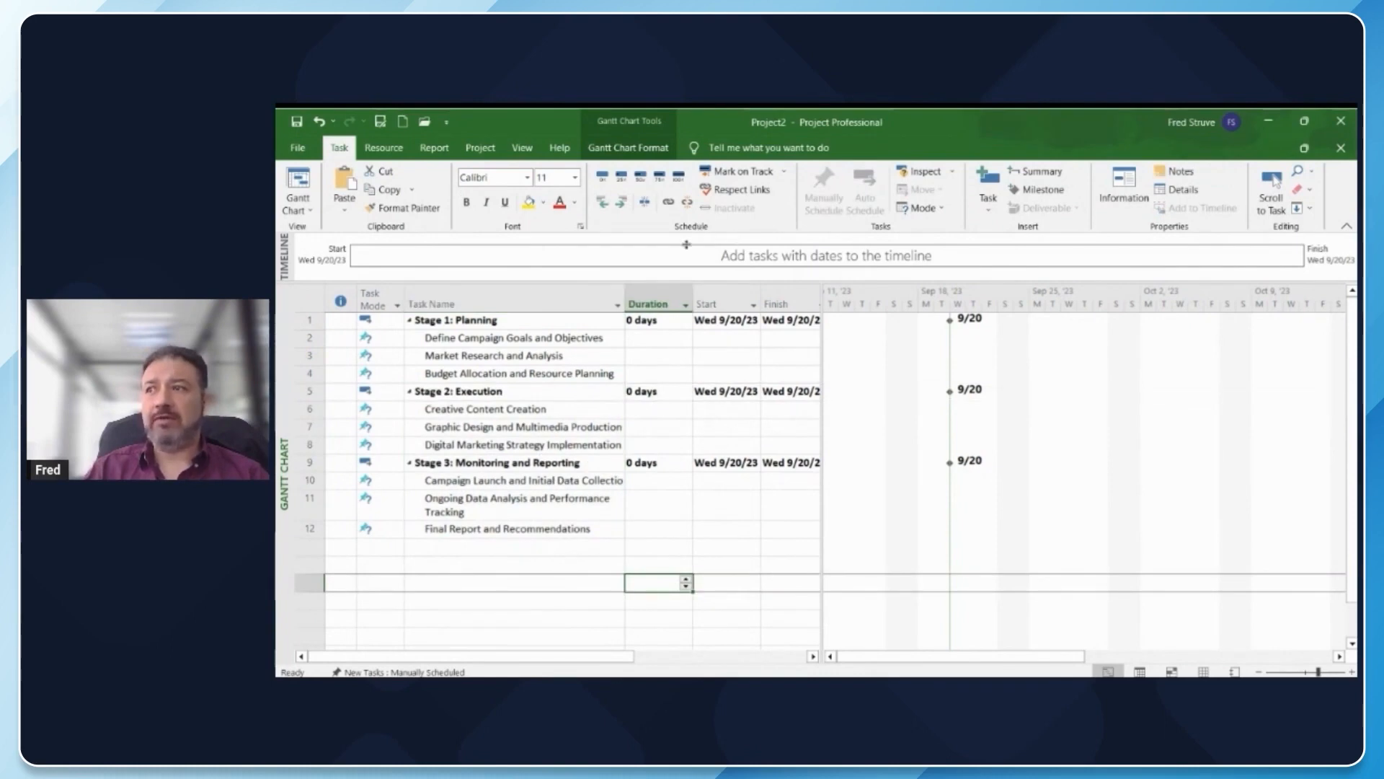
pyautogui.moveTo(686, 244); pyautogui.dragTo(674, 288)
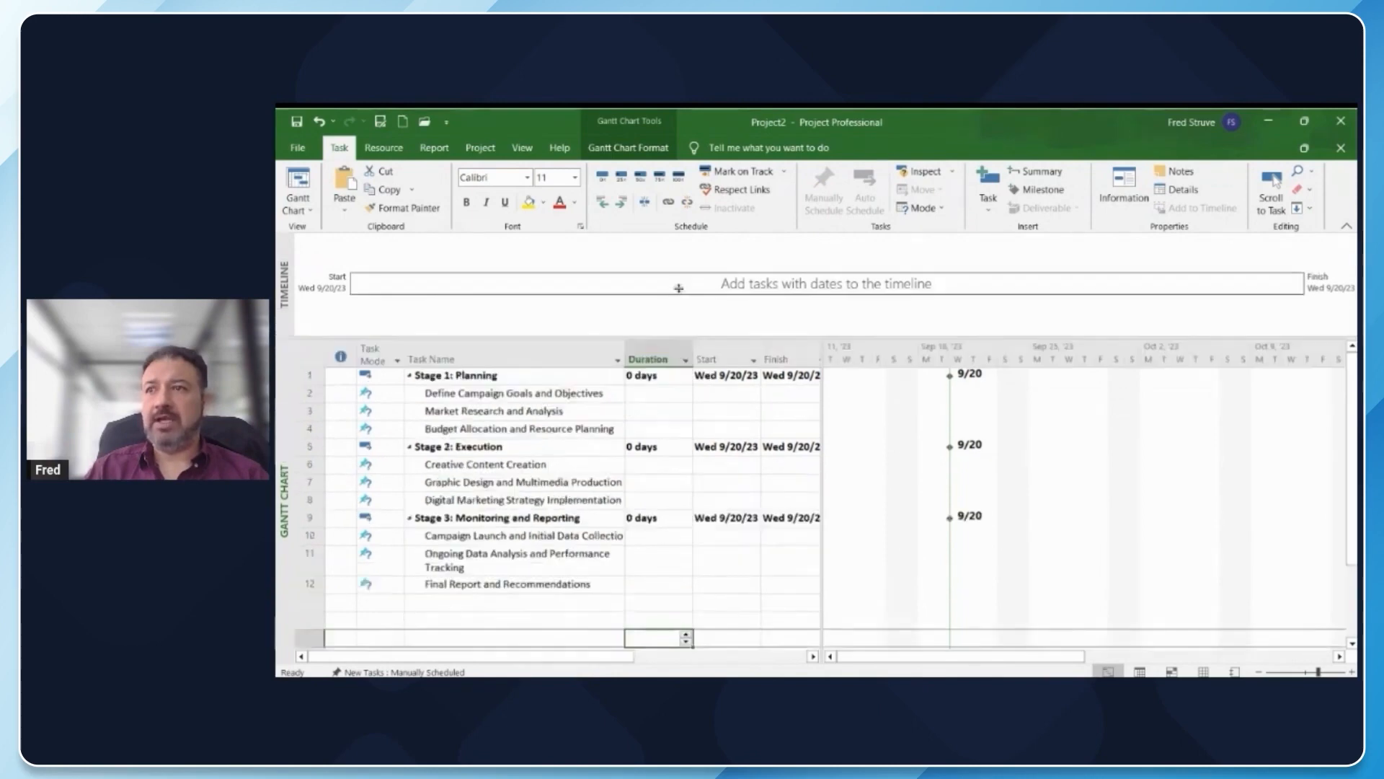
pyautogui.moveTo(822, 442); pyautogui.dragTo(878, 443)
# - Set the Stage 1 durations to 2 days for Define Campaign Goals, 4 for Market Research and 6 for Budget Allocation
pyautogui.click(725, 394)
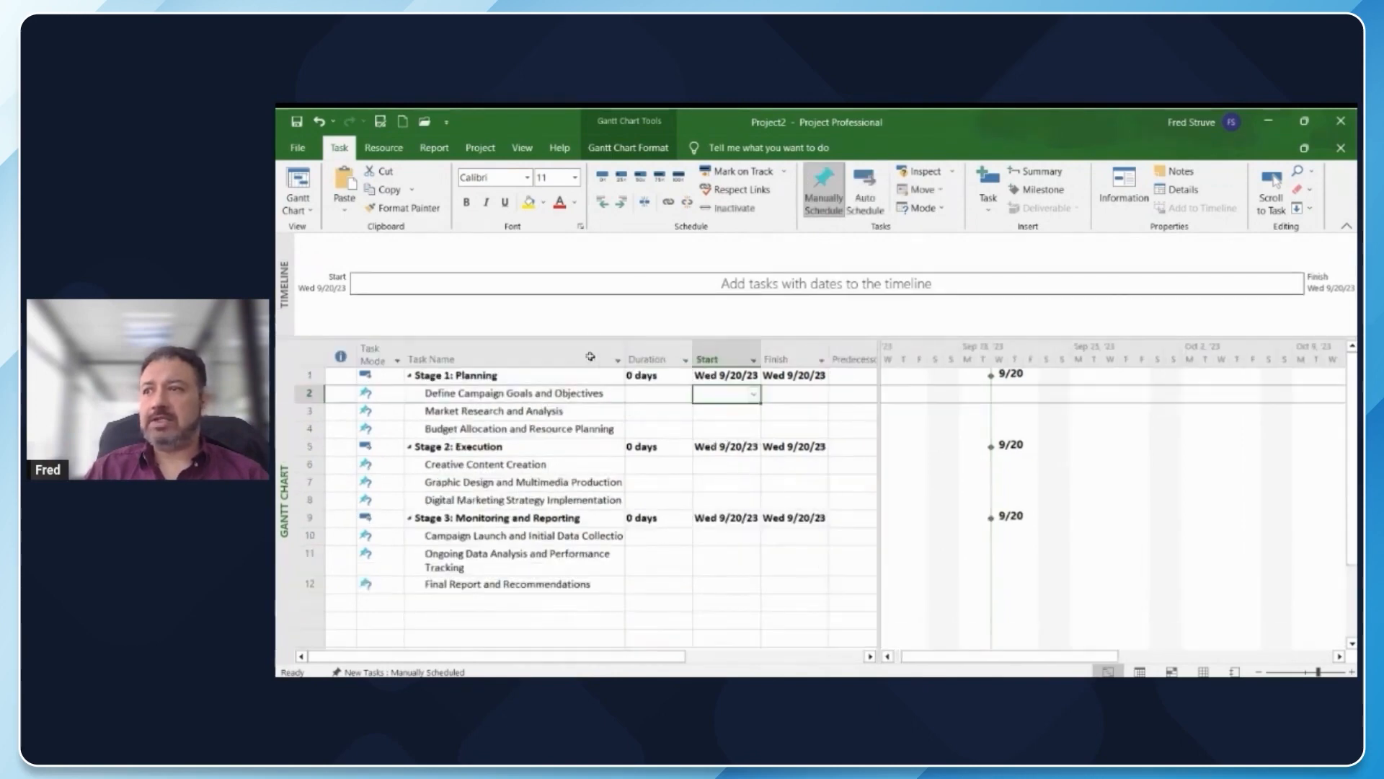
pyautogui.click(655, 394)
pyautogui.write('2')
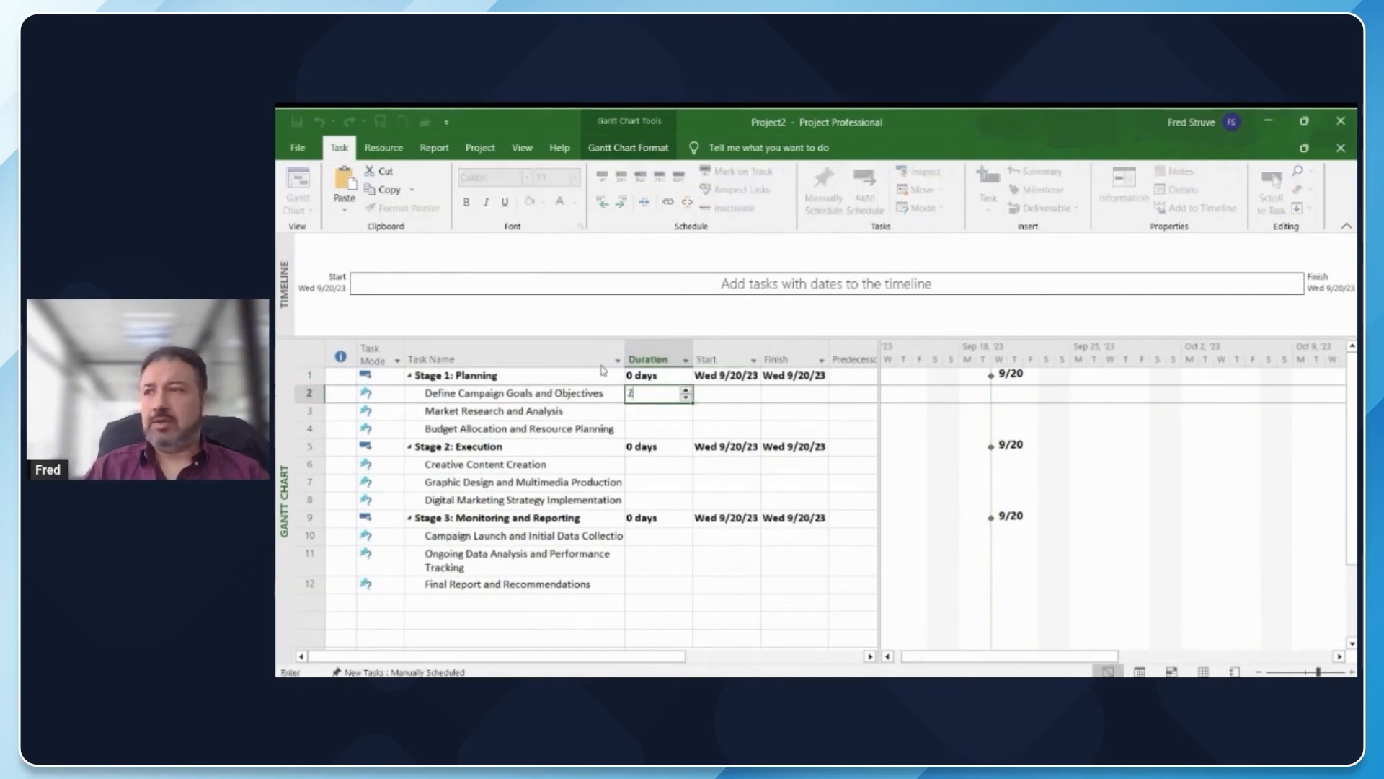
pyautogui.press('Return')
pyautogui.write('4')
pyautogui.press('Return')
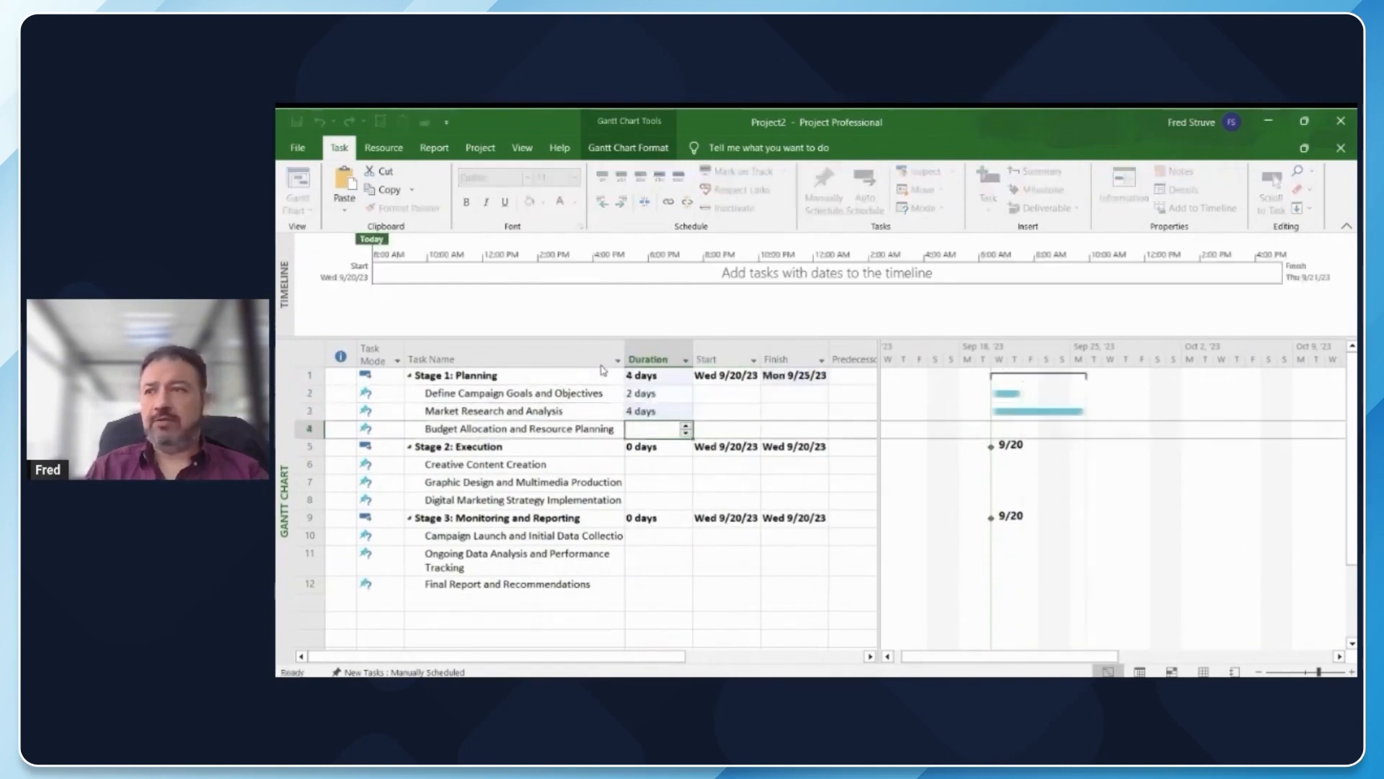
pyautogui.write('6')
pyautogui.press('Return')
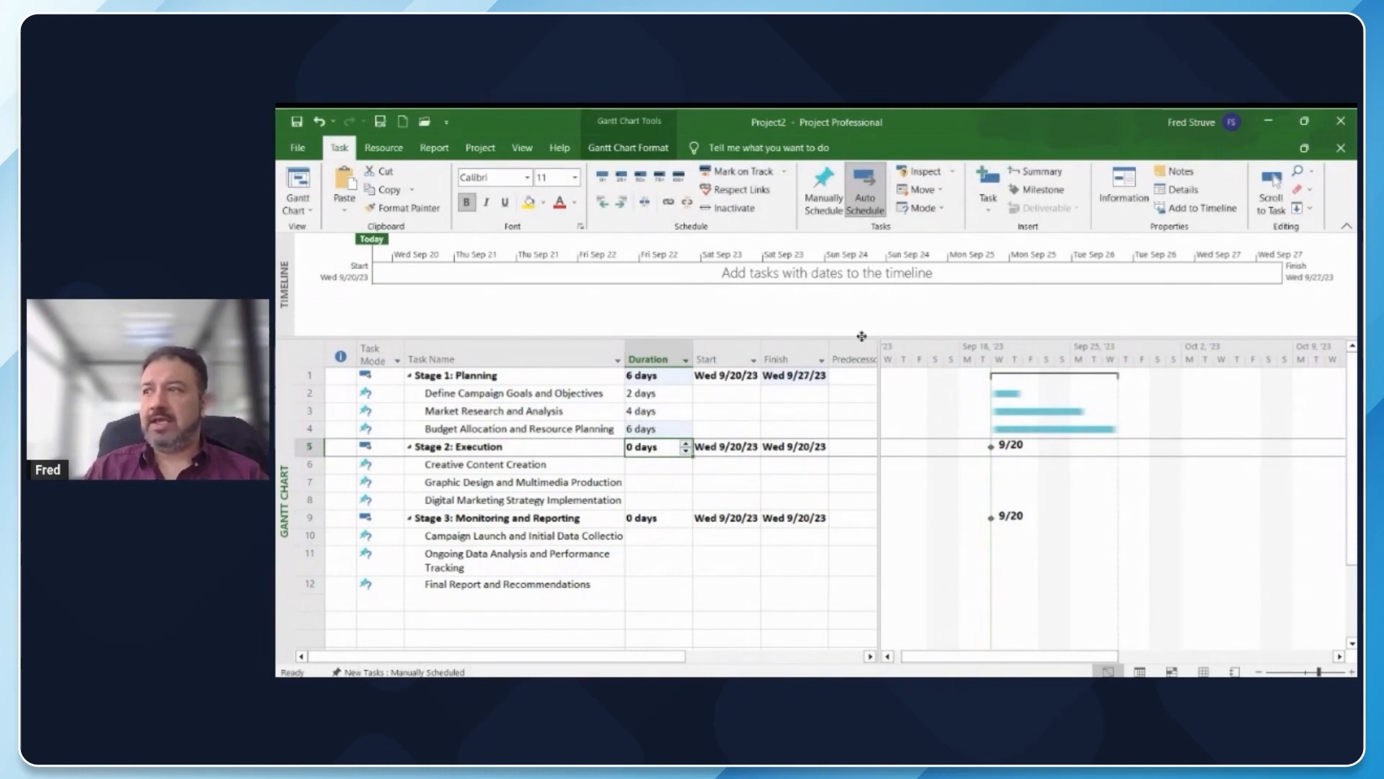
# - Make task 2 the predecessor of Market Research and Analysis, and task 3 the predecessor of Budget Allocation and Resource Planning
pyautogui.click(853, 393)
pyautogui.press('Return')
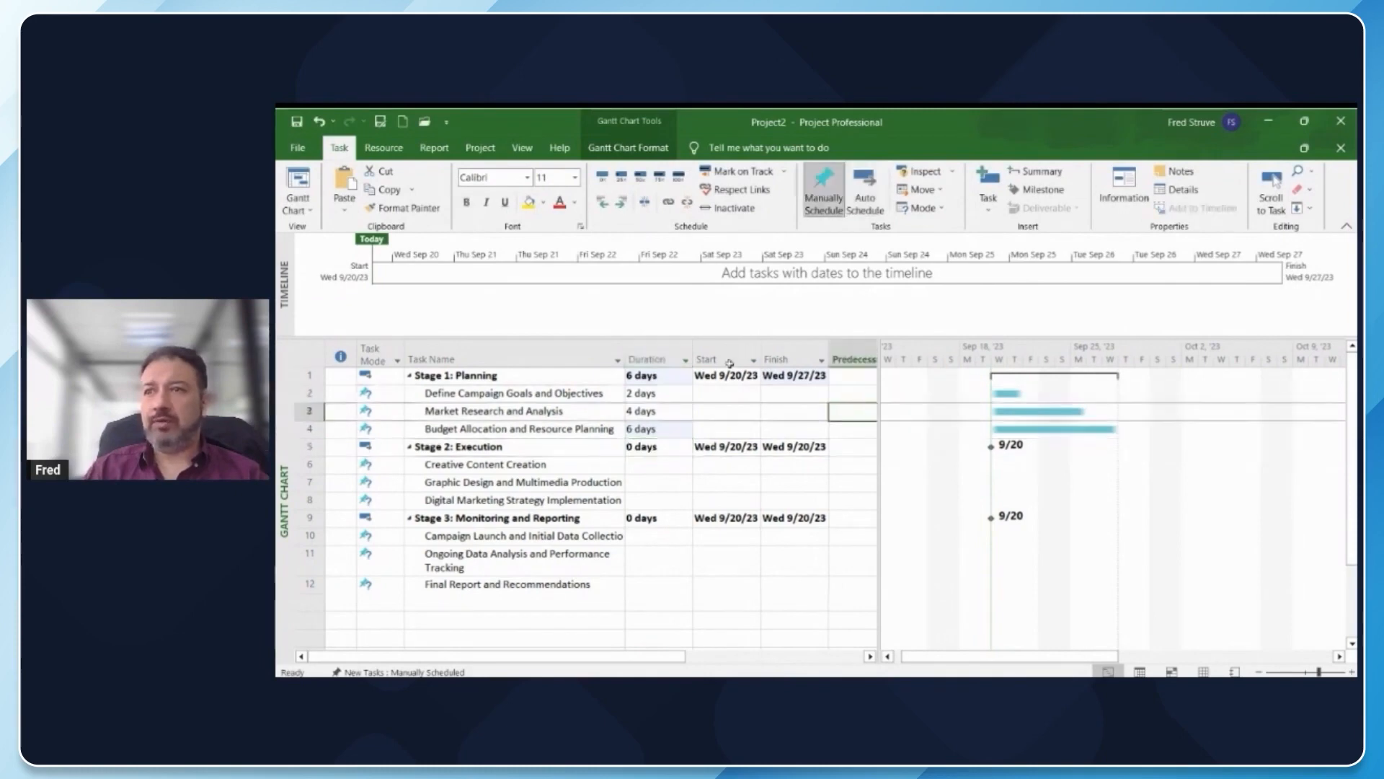
pyautogui.write('2')
pyautogui.press('Return')
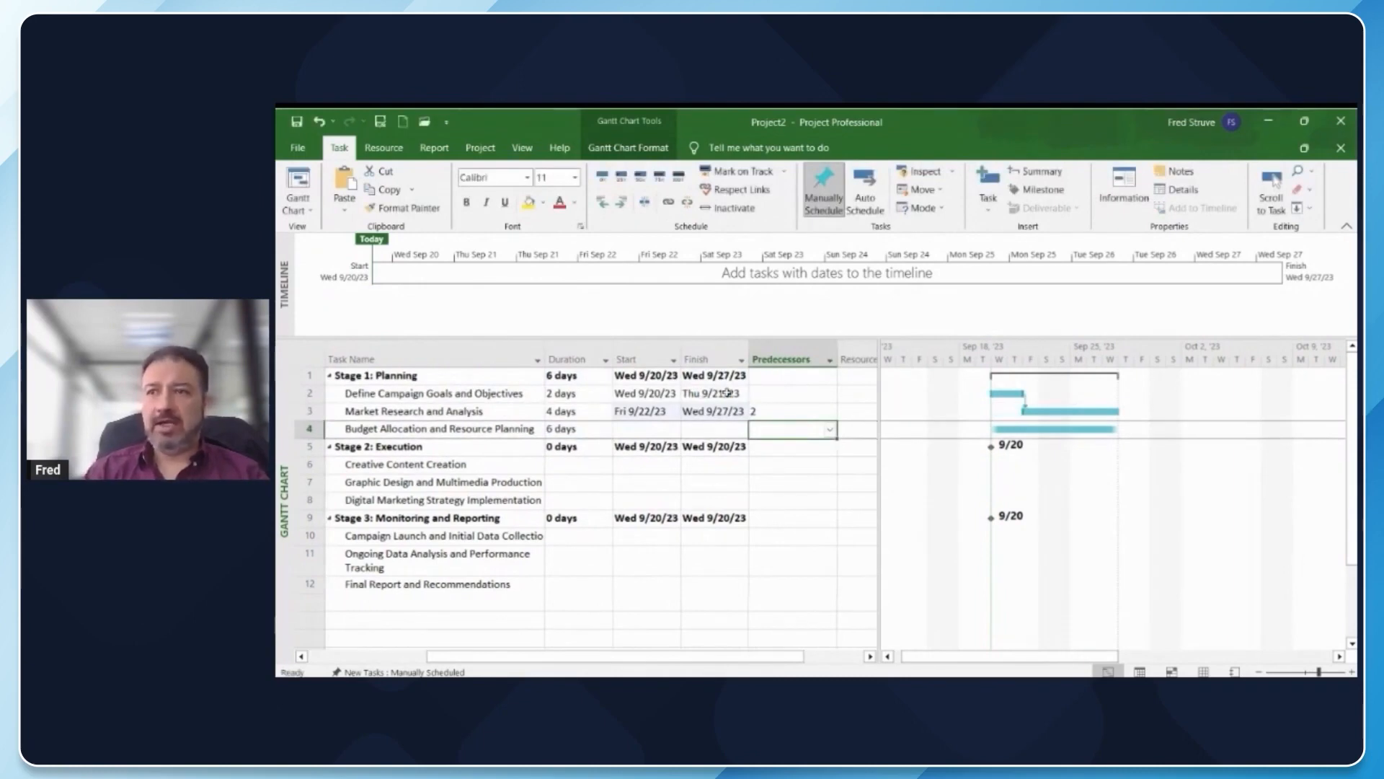
pyautogui.write('3')
pyautogui.press('Return')
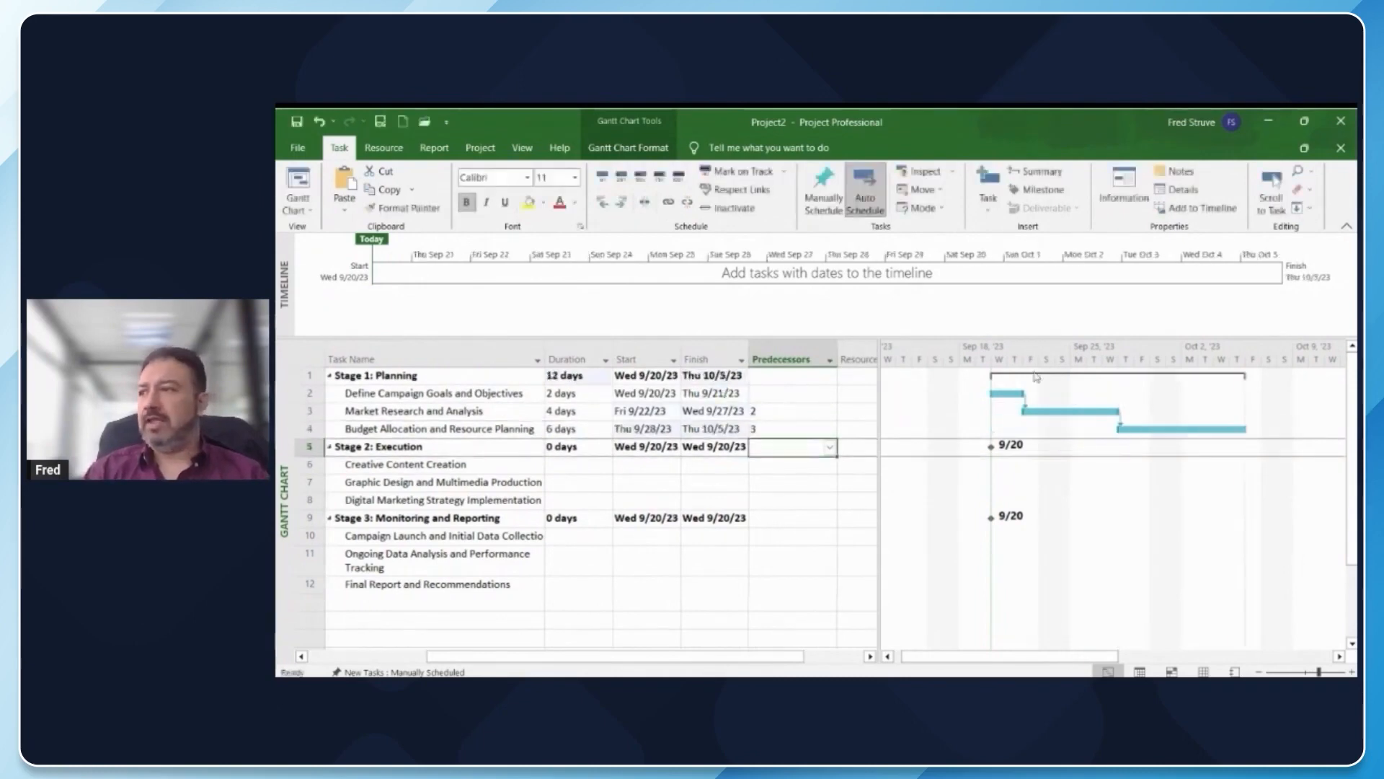
# - Shorten the Budget Allocation and Resource Planning bar to 2.14 days in the Gantt chart and add the task to the timeline
pyautogui.moveTo(1246, 429); pyautogui.dragTo(1188, 429)
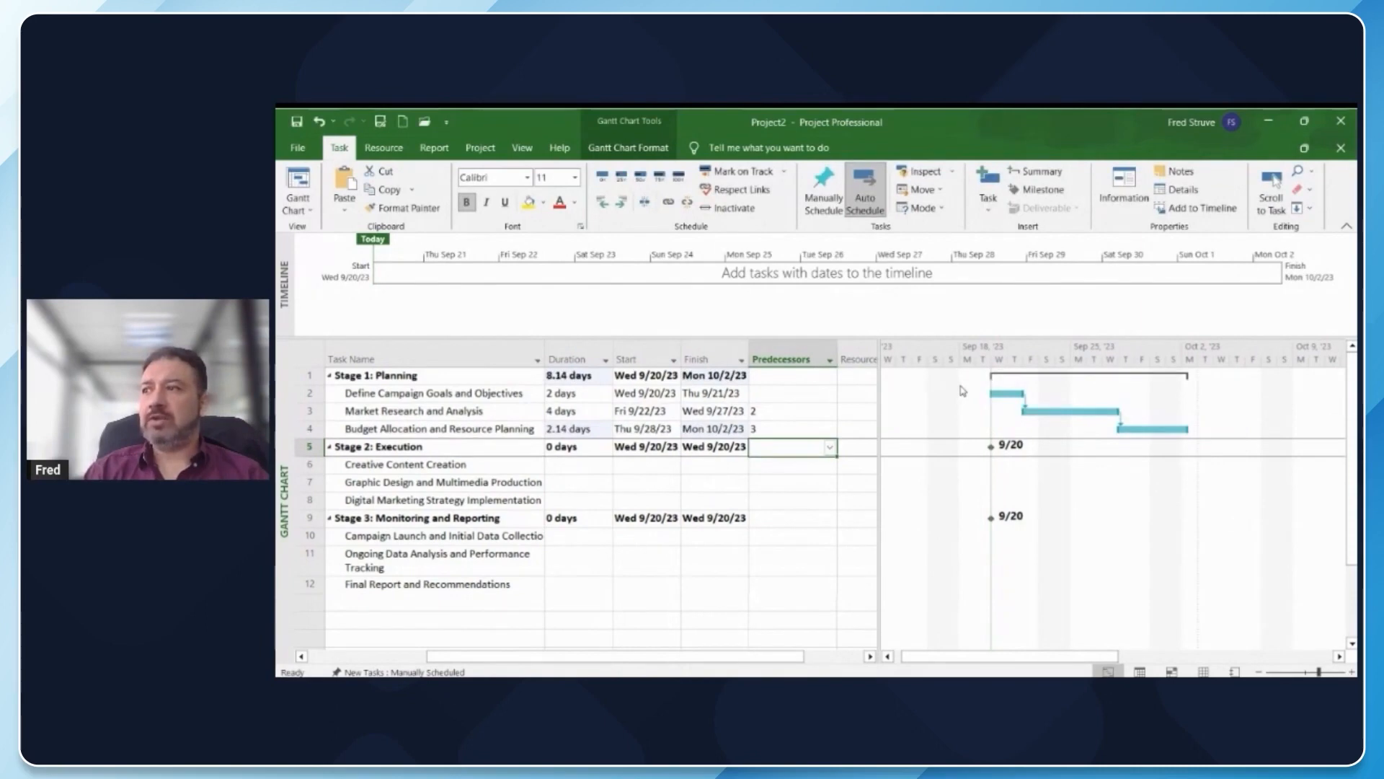
pyautogui.click(407, 429)
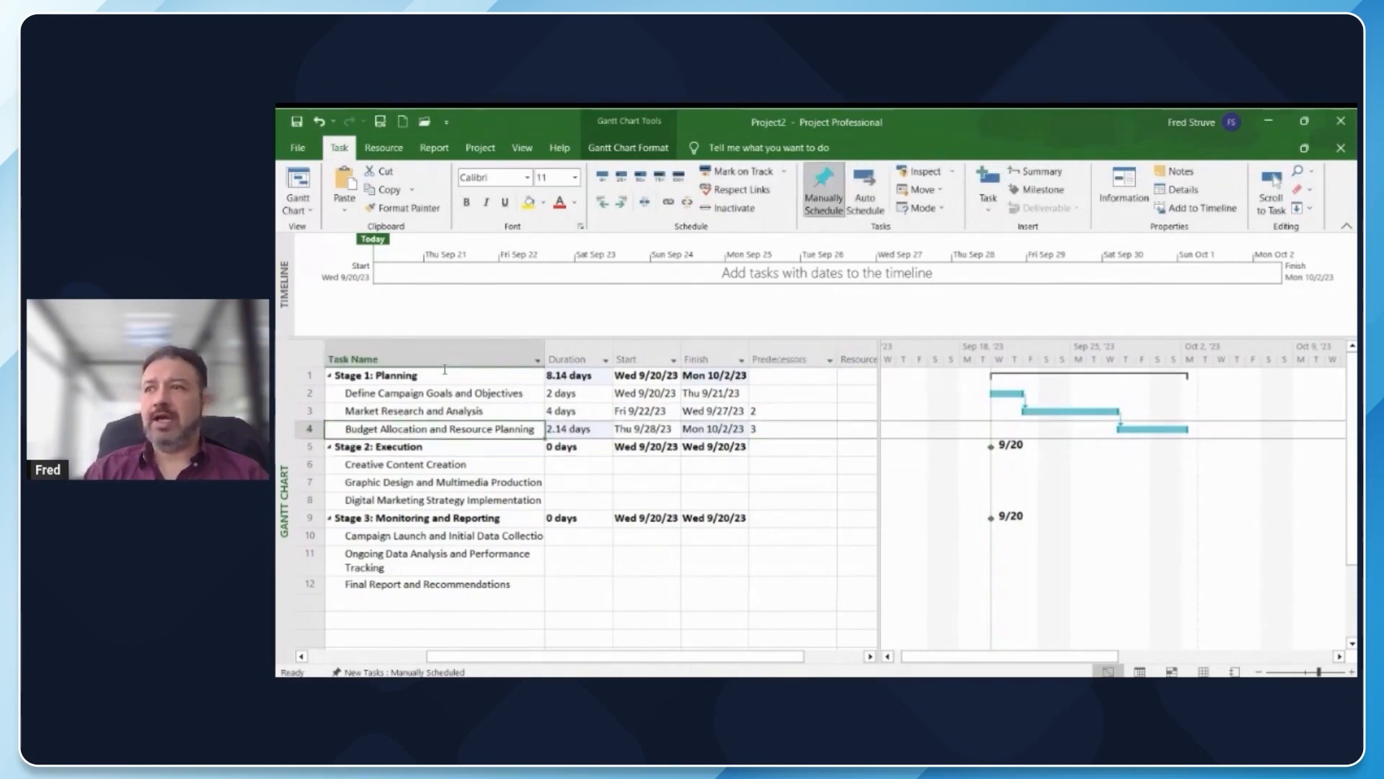
pyautogui.rightClick(491, 430)
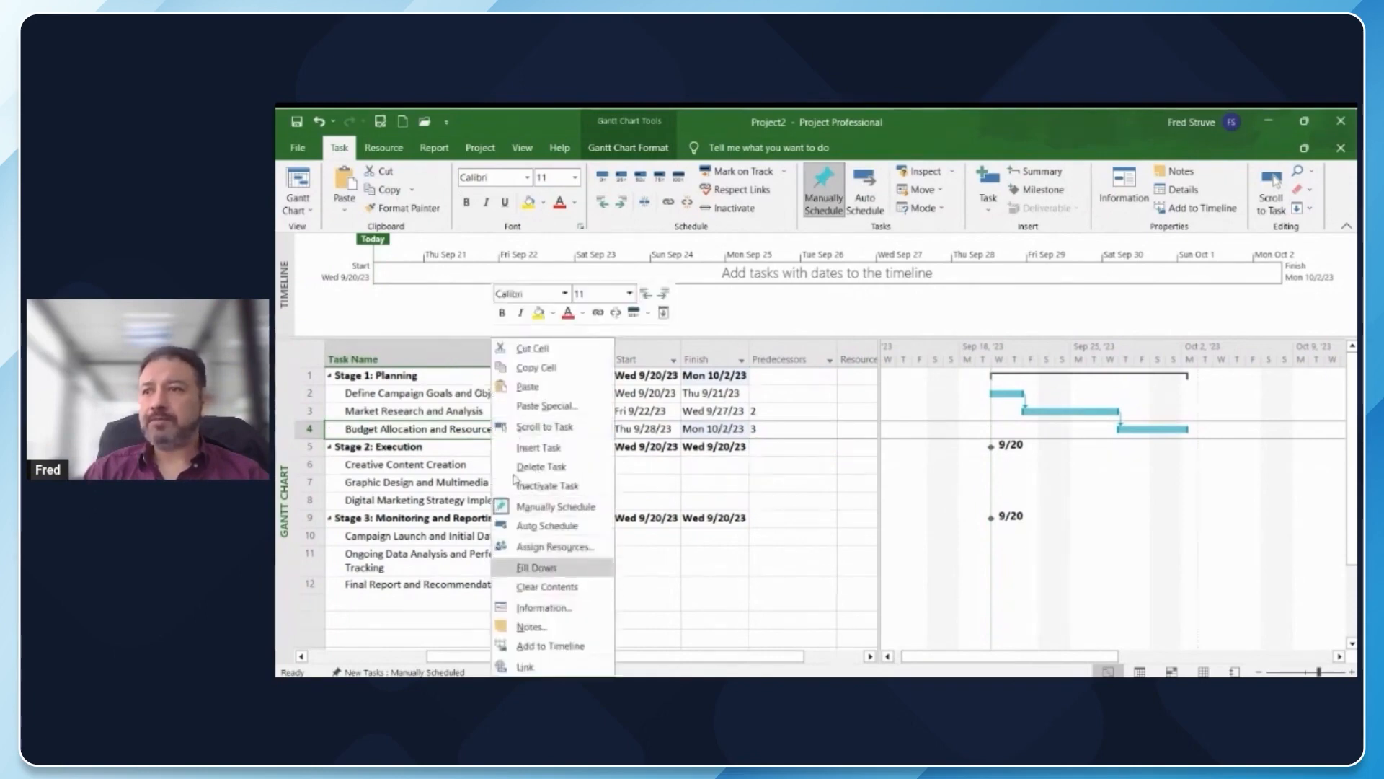
pyautogui.press('Return')
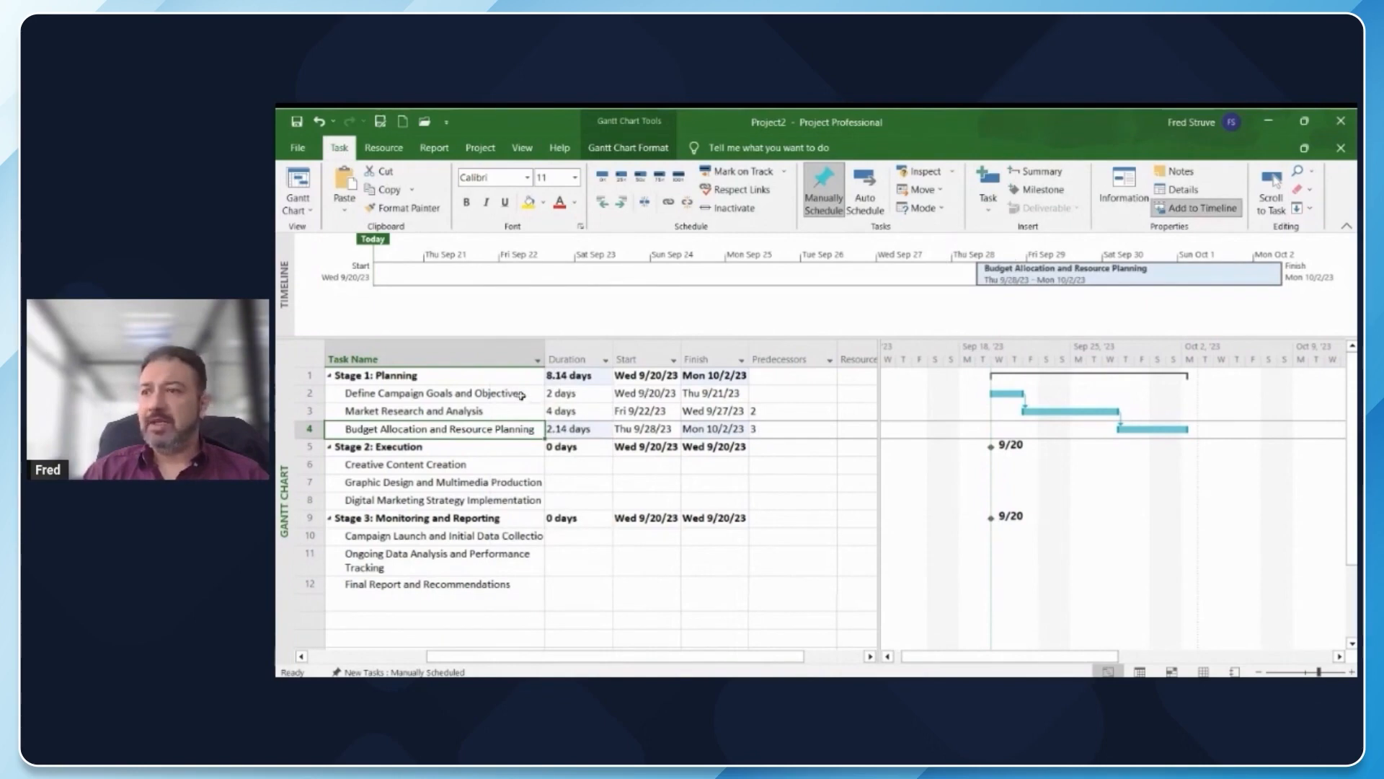
# - Set the Stage 2 durations to 3 days for Creative Content Creation, 4 for Graphic Design and 7 for Digital Marketing Strategy Implementation
pyautogui.click(574, 464)
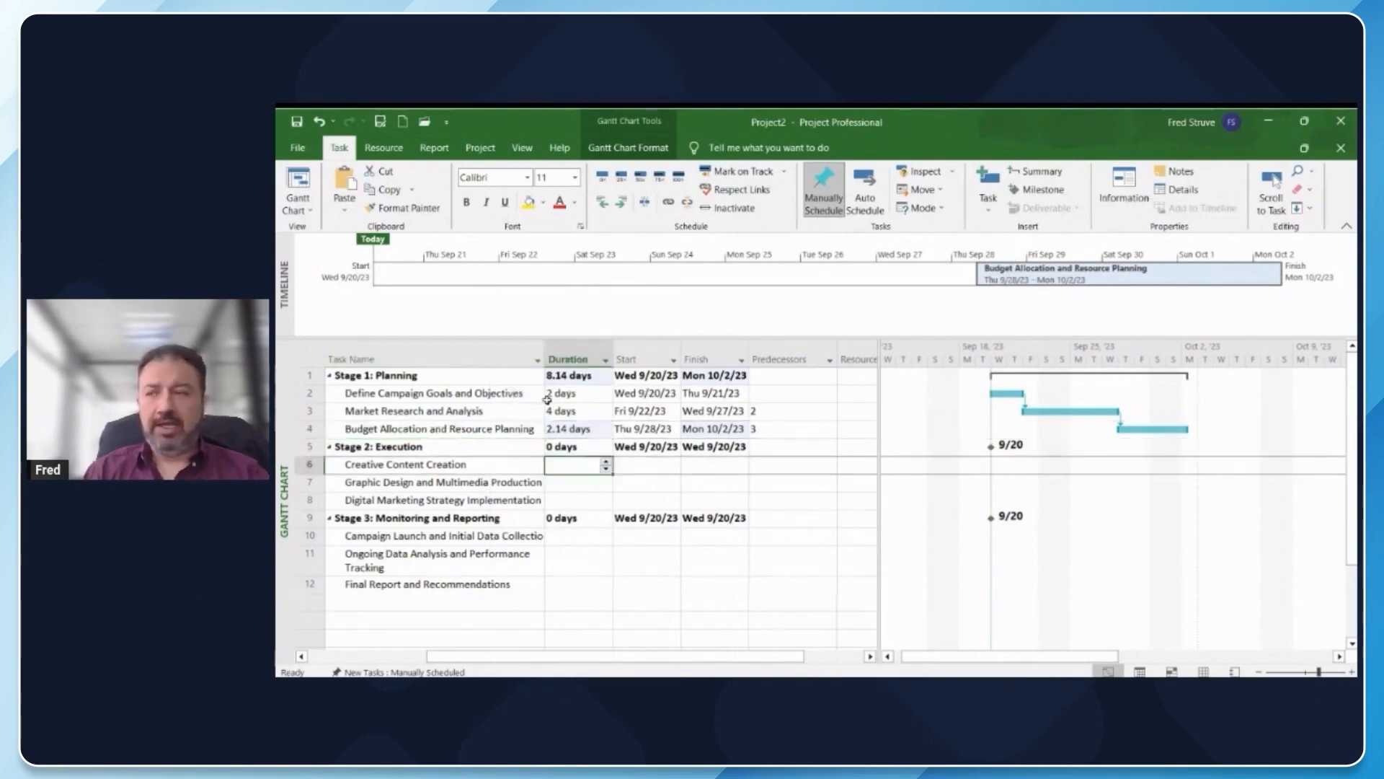
pyautogui.write('3')
pyautogui.press('Return')
pyautogui.write('4')
pyautogui.press('Return')
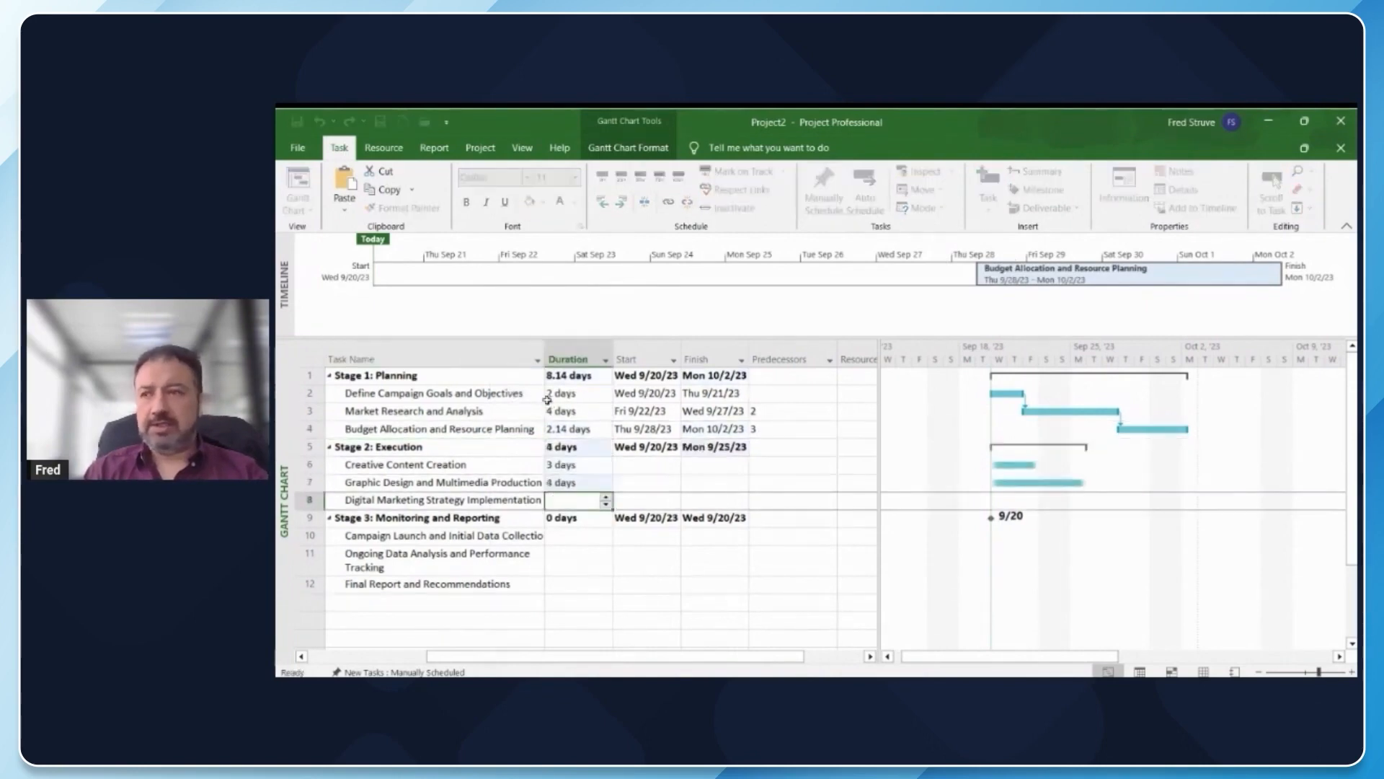
pyautogui.write('7')
pyautogui.press('Return')
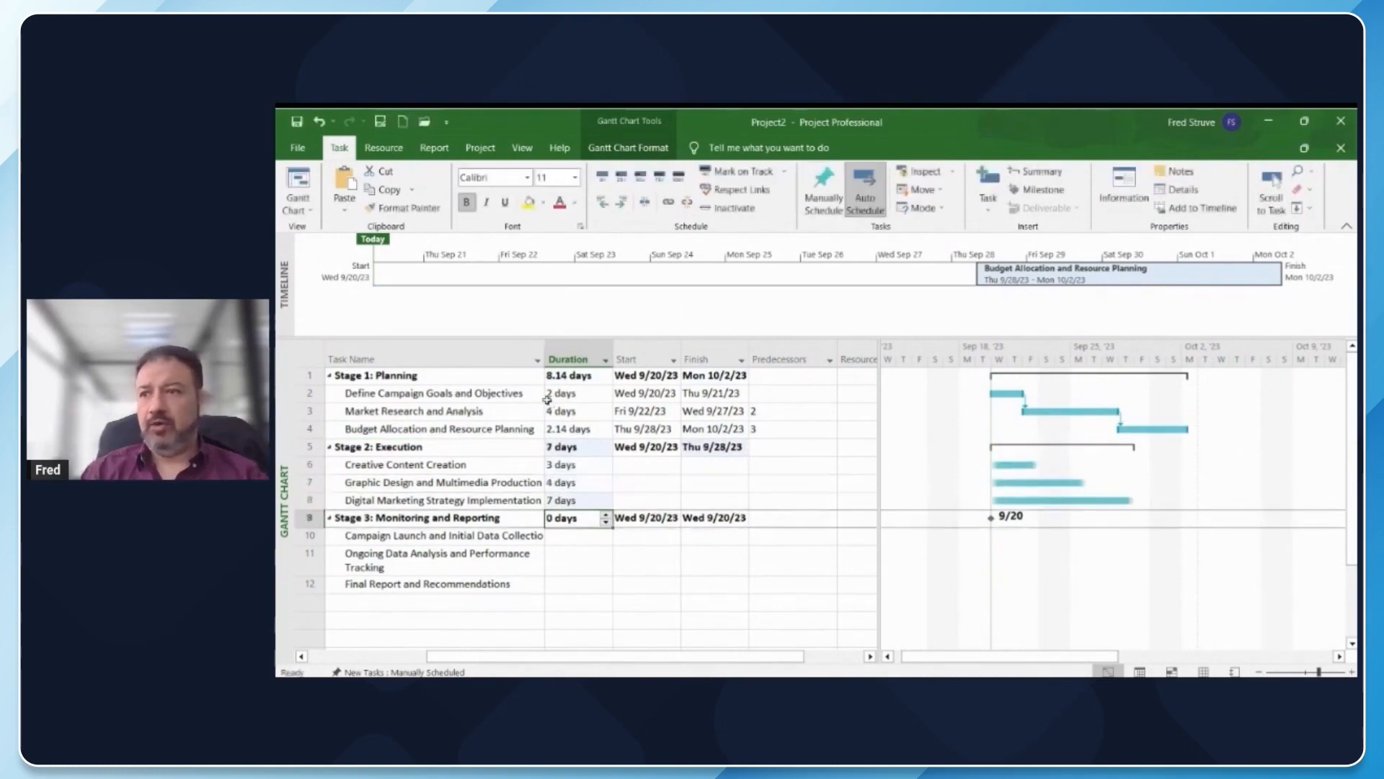
# - Set the Stage 3 durations to 2 weeks for Campaign Launch, 1 month for Ongoing Data Analysis and 3 days for Final Report
pyautogui.press('Return')
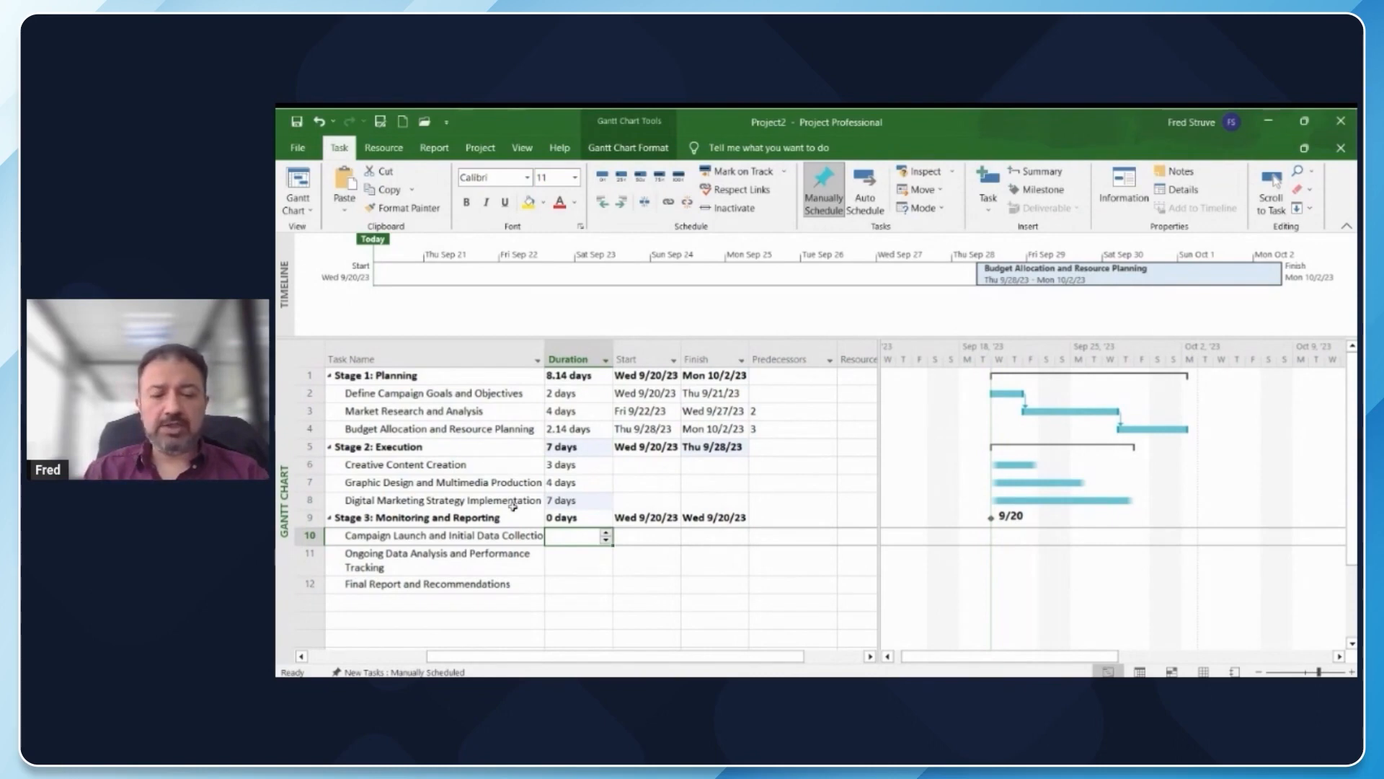
pyautogui.write('2w')
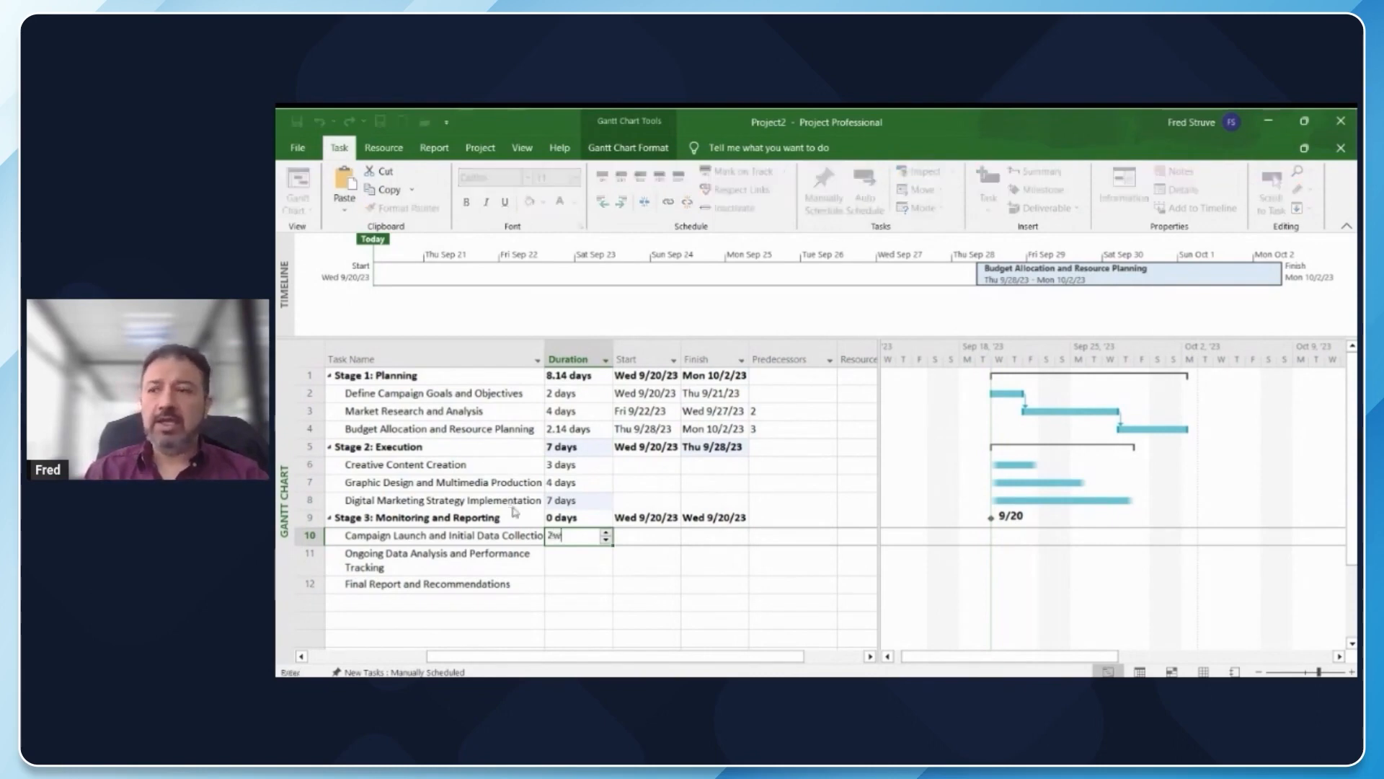
pyautogui.press('Return')
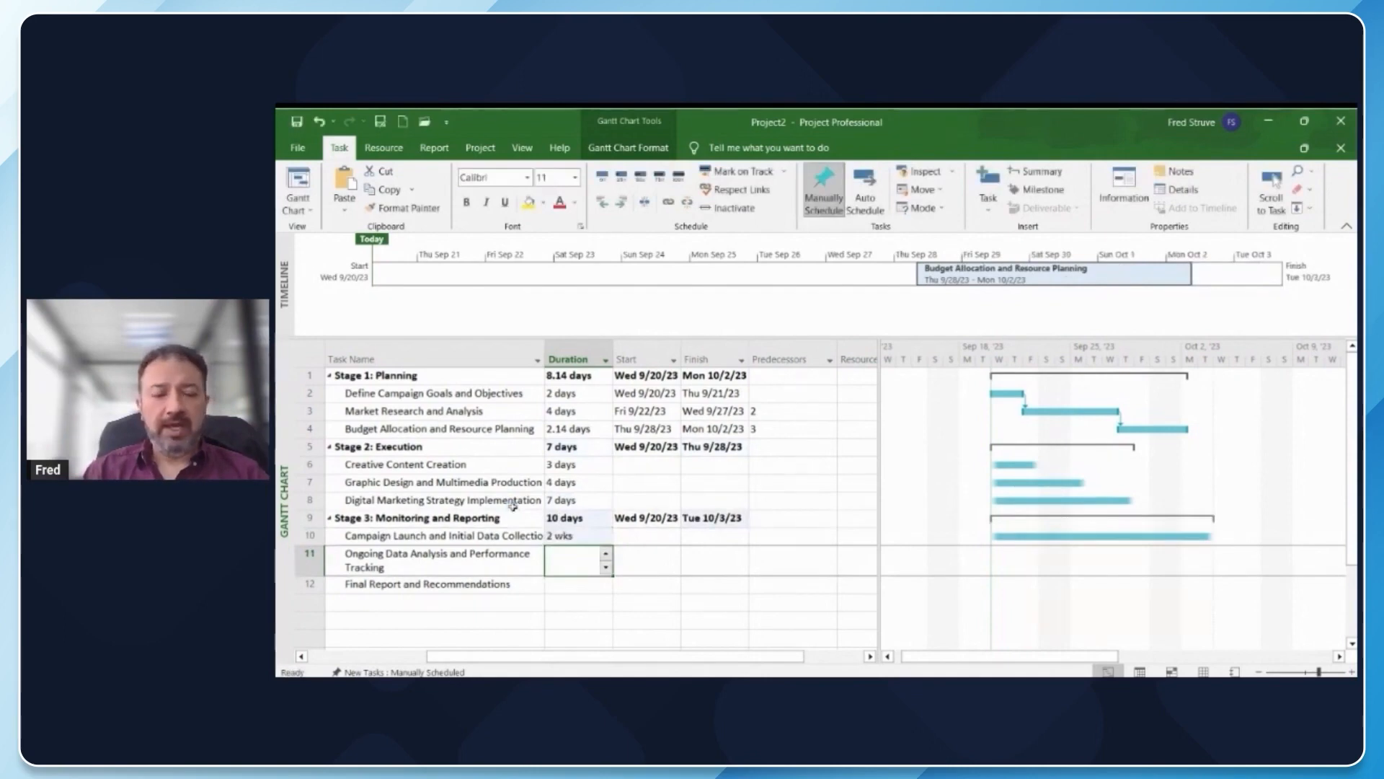
pyautogui.write('1 m')
pyautogui.press('Return')
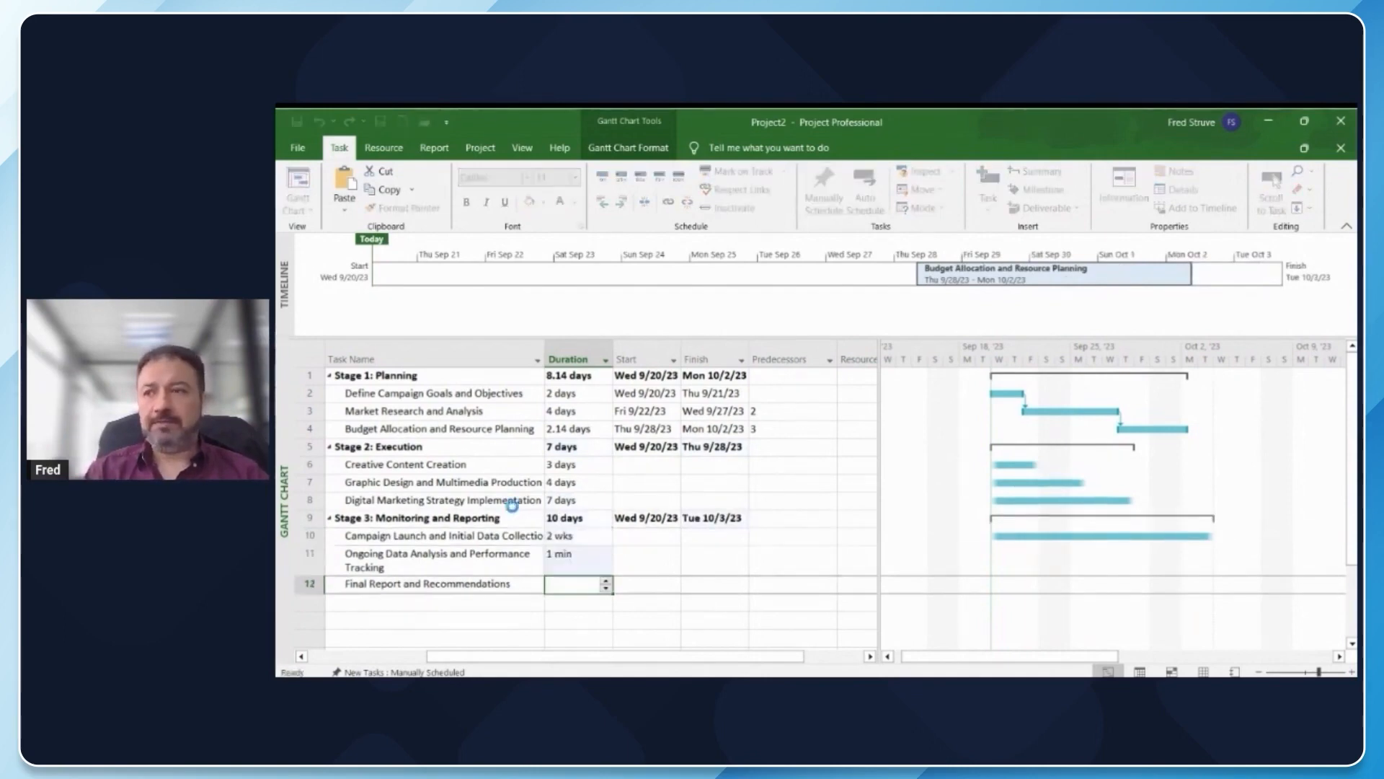
pyautogui.press('Up')
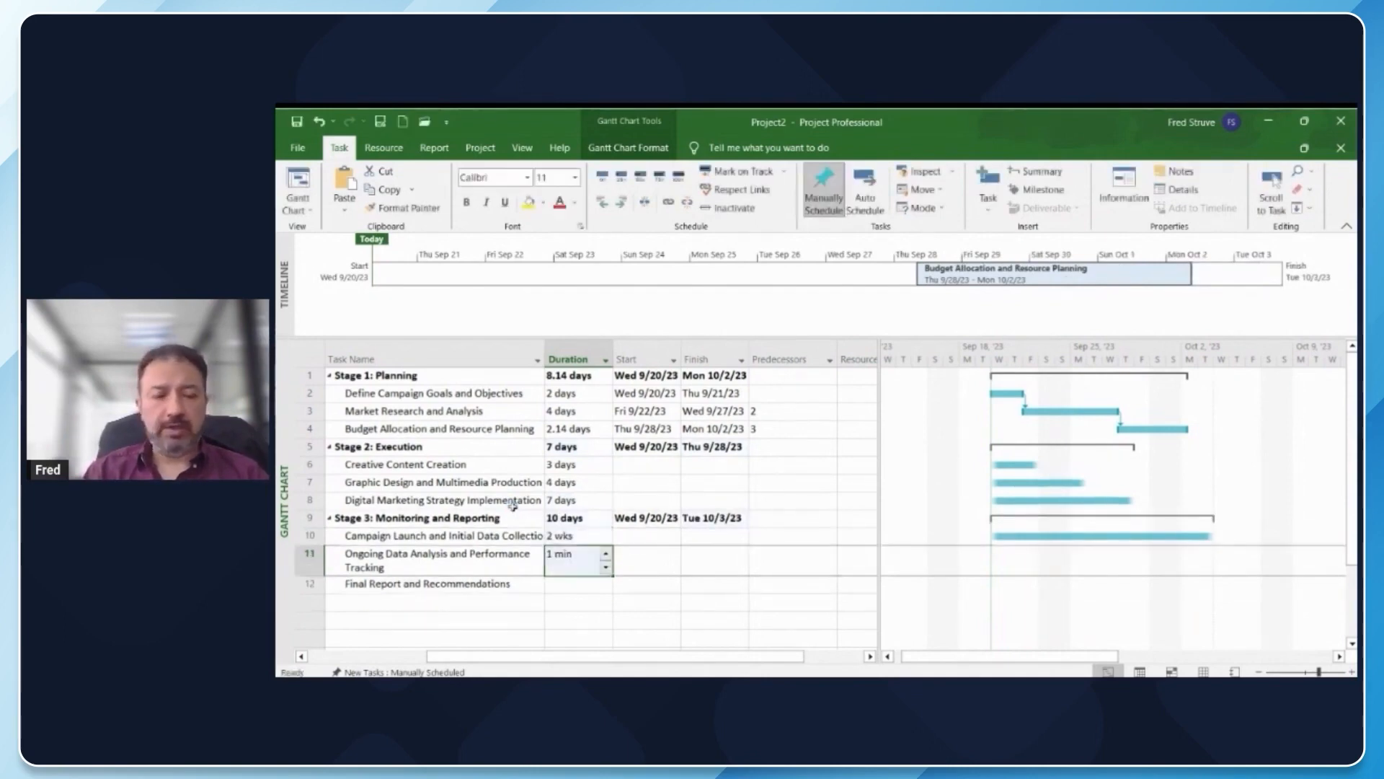
pyautogui.write('1')
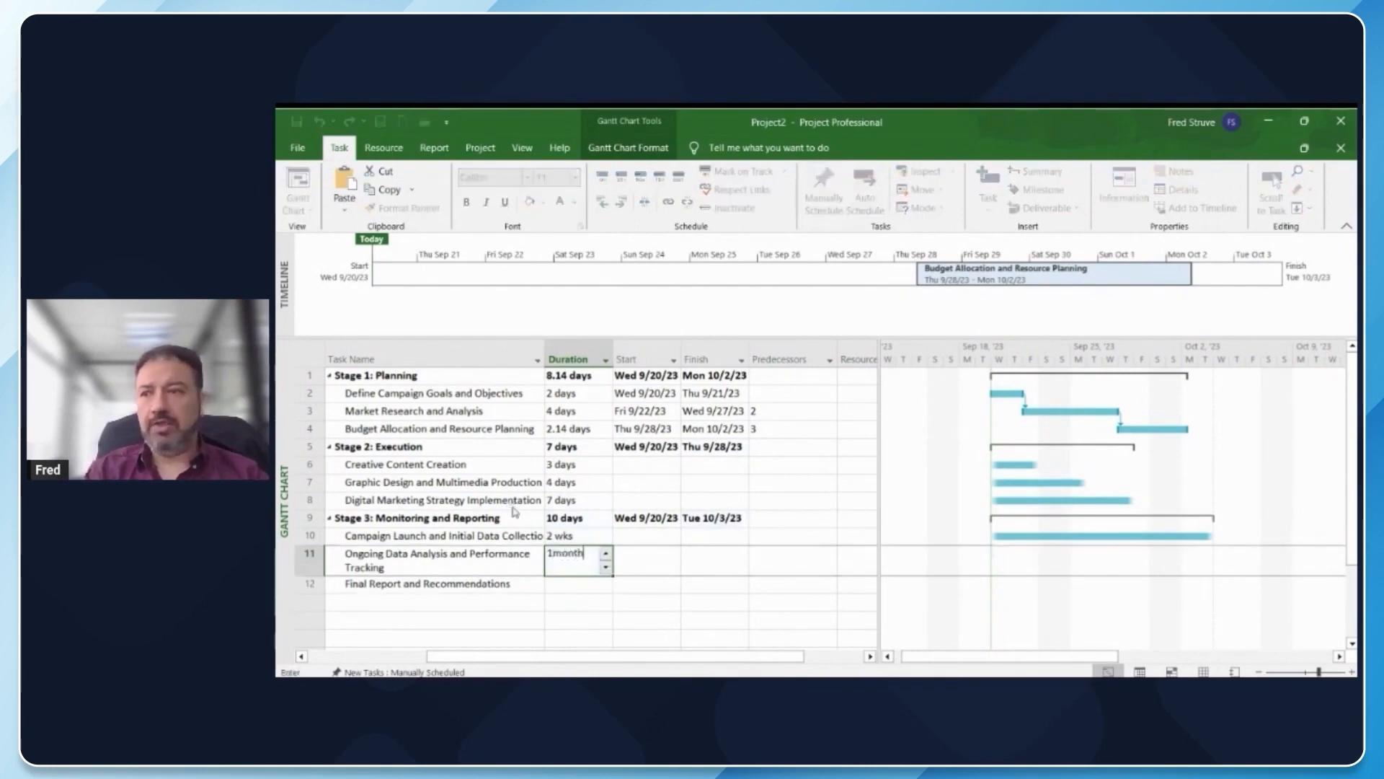
pyautogui.press('Return')
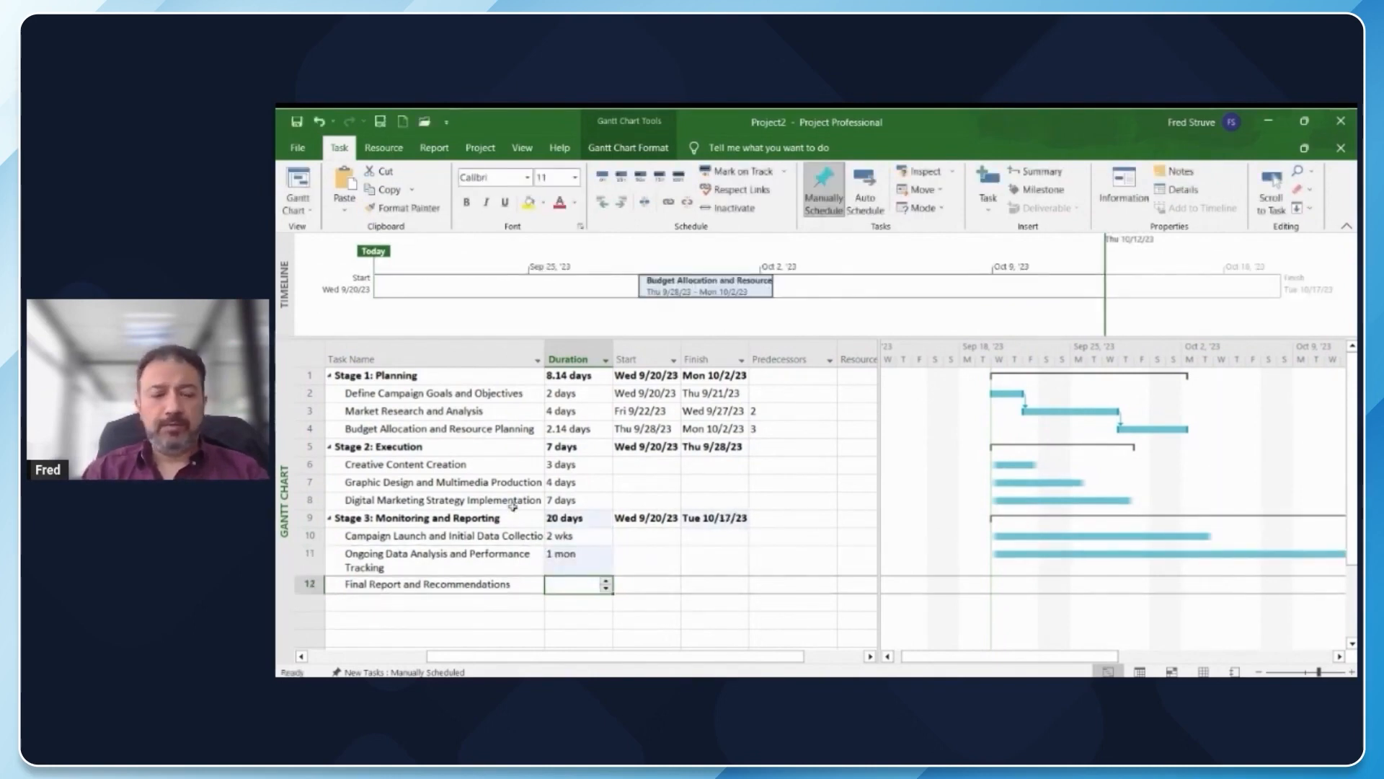
pyautogui.write('3')
pyautogui.press('Return')
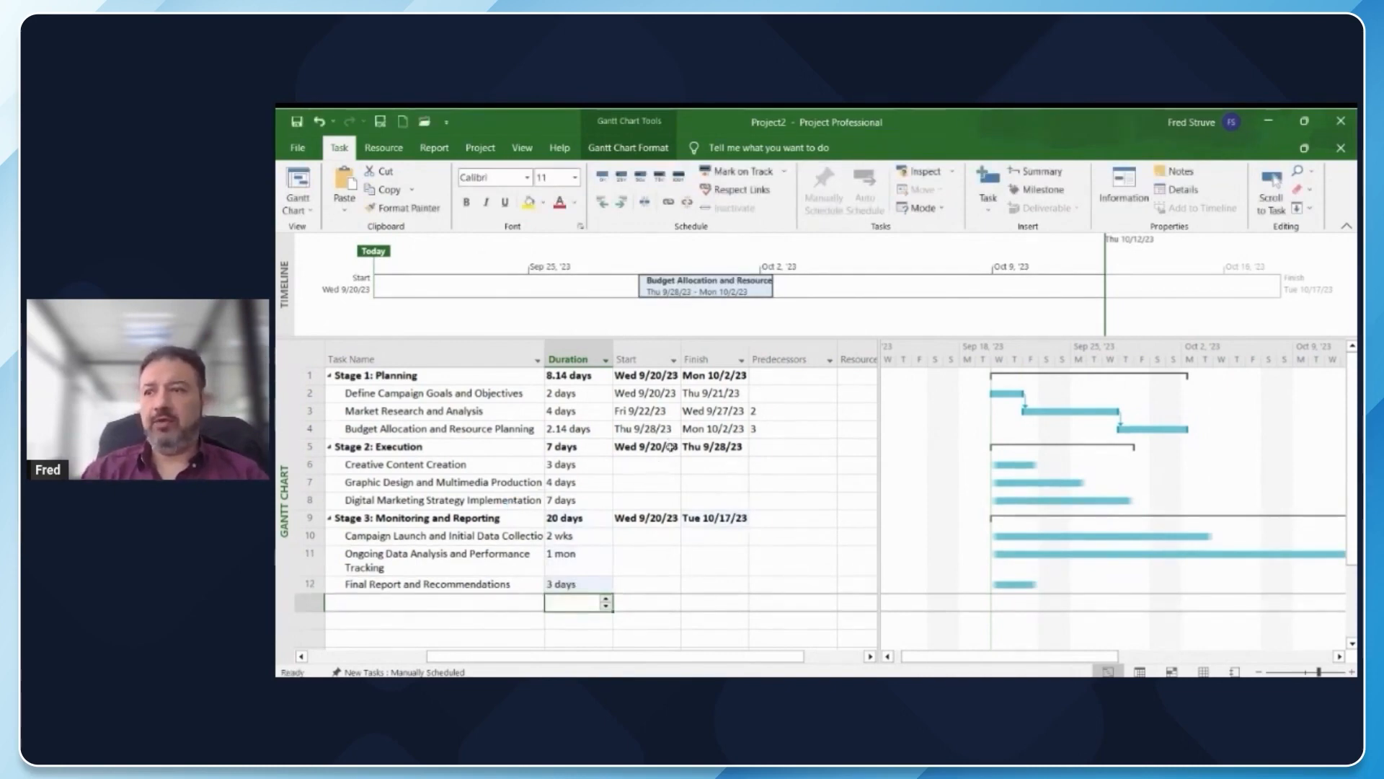
# - Make task 4, Budget Allocation and Resource Planning, the predecessor of Creative Content Creation
pyautogui.click(775, 536)
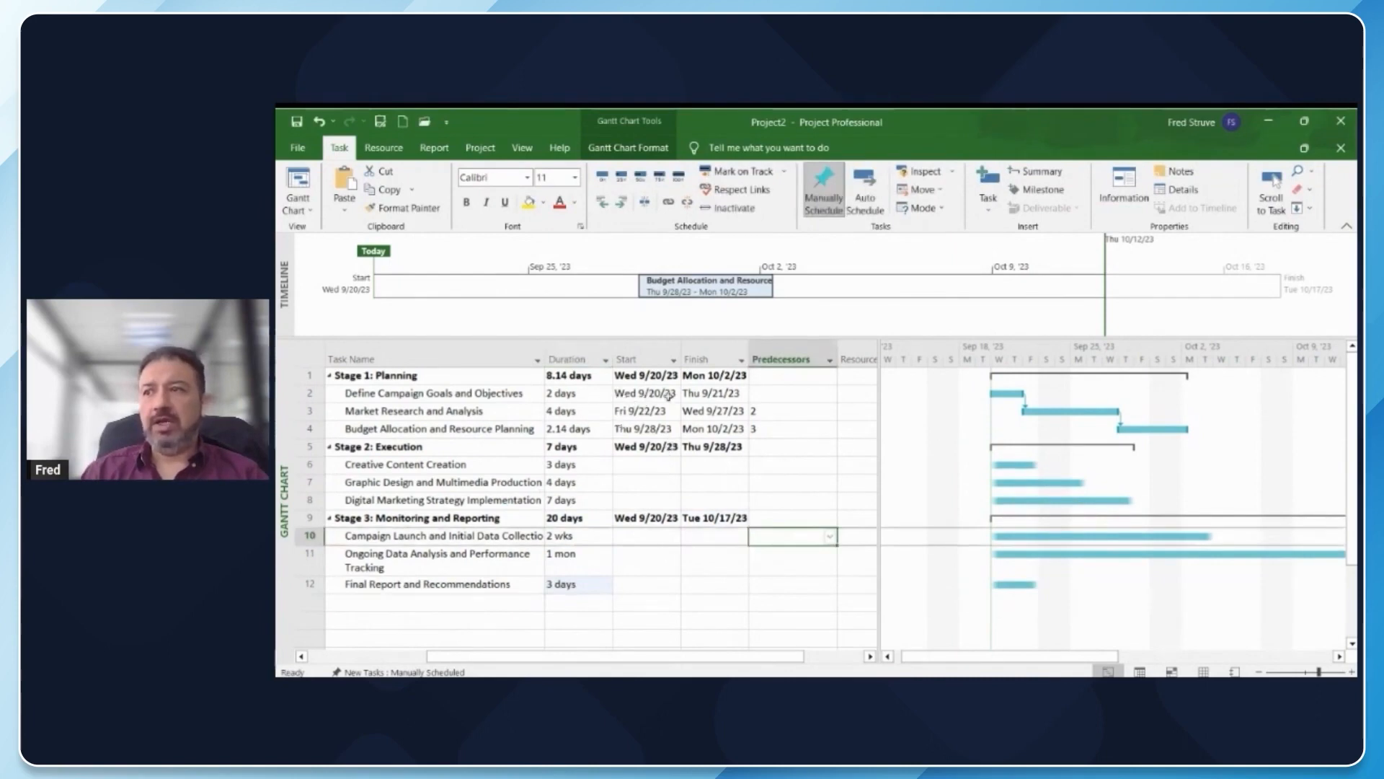
pyautogui.press('Up')
pyautogui.press('Up')
pyautogui.press('Up')
pyautogui.press('Up')
pyautogui.write('4')
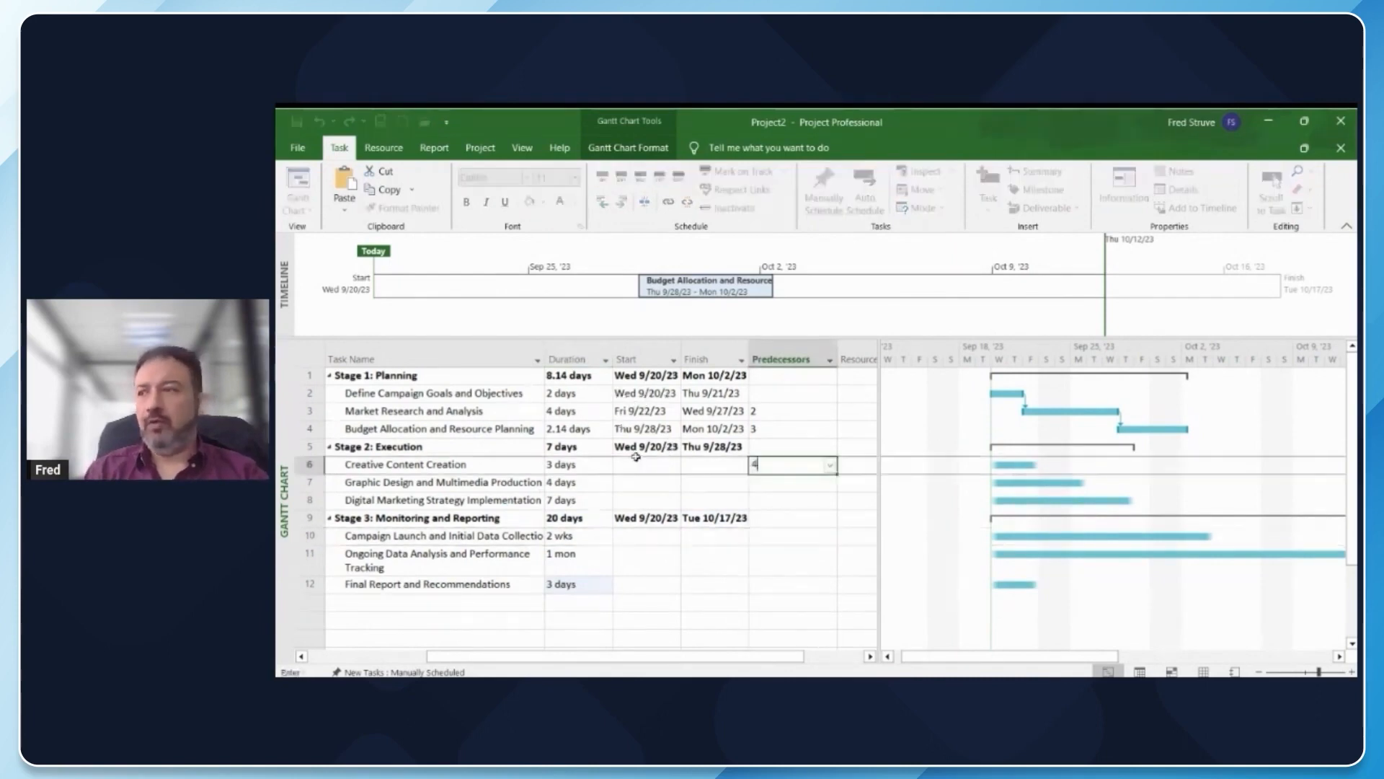
pyautogui.press('Return')
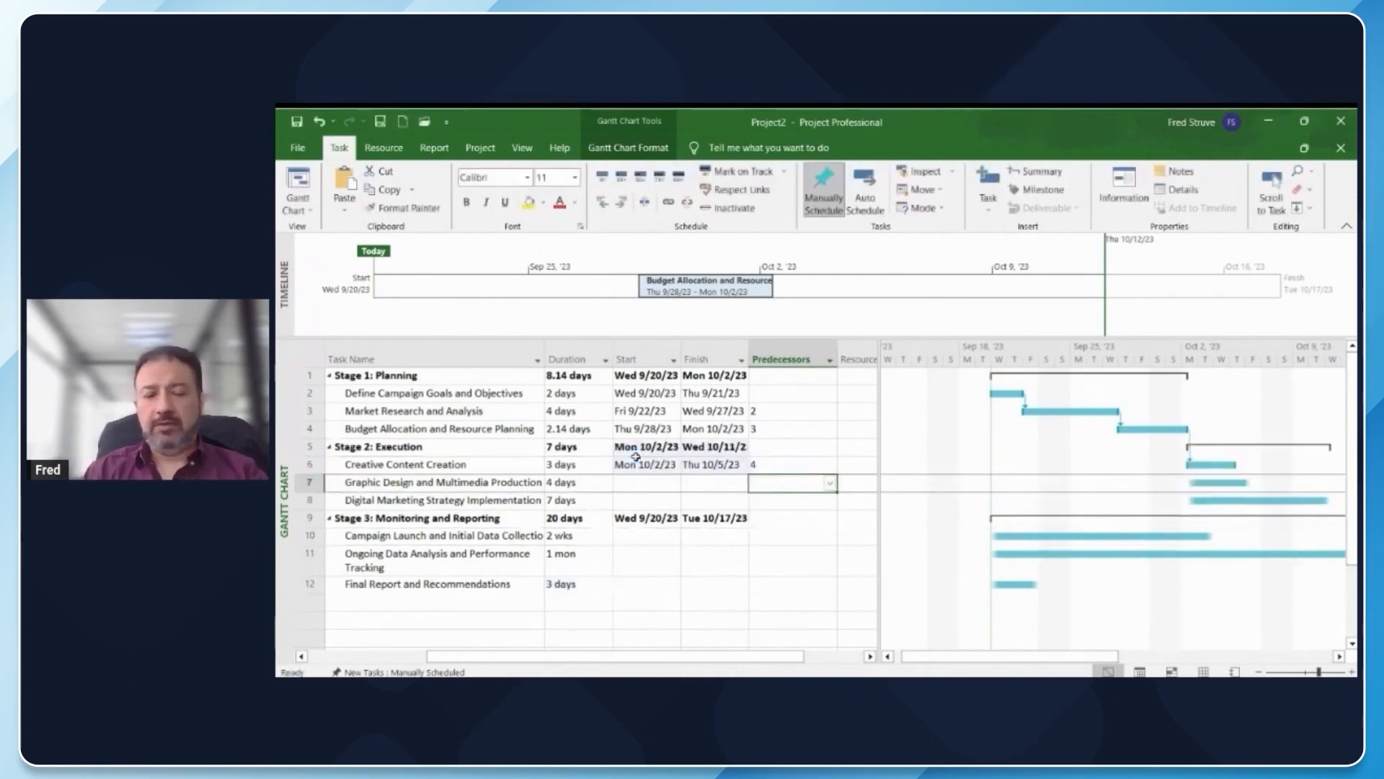
# - Make task 6 the predecessor of Graphic Design and Multimedia Production, and task 7 the predecessor of Digital Marketing Strategy Implementation
pyautogui.write('6')
pyautogui.press('Return')
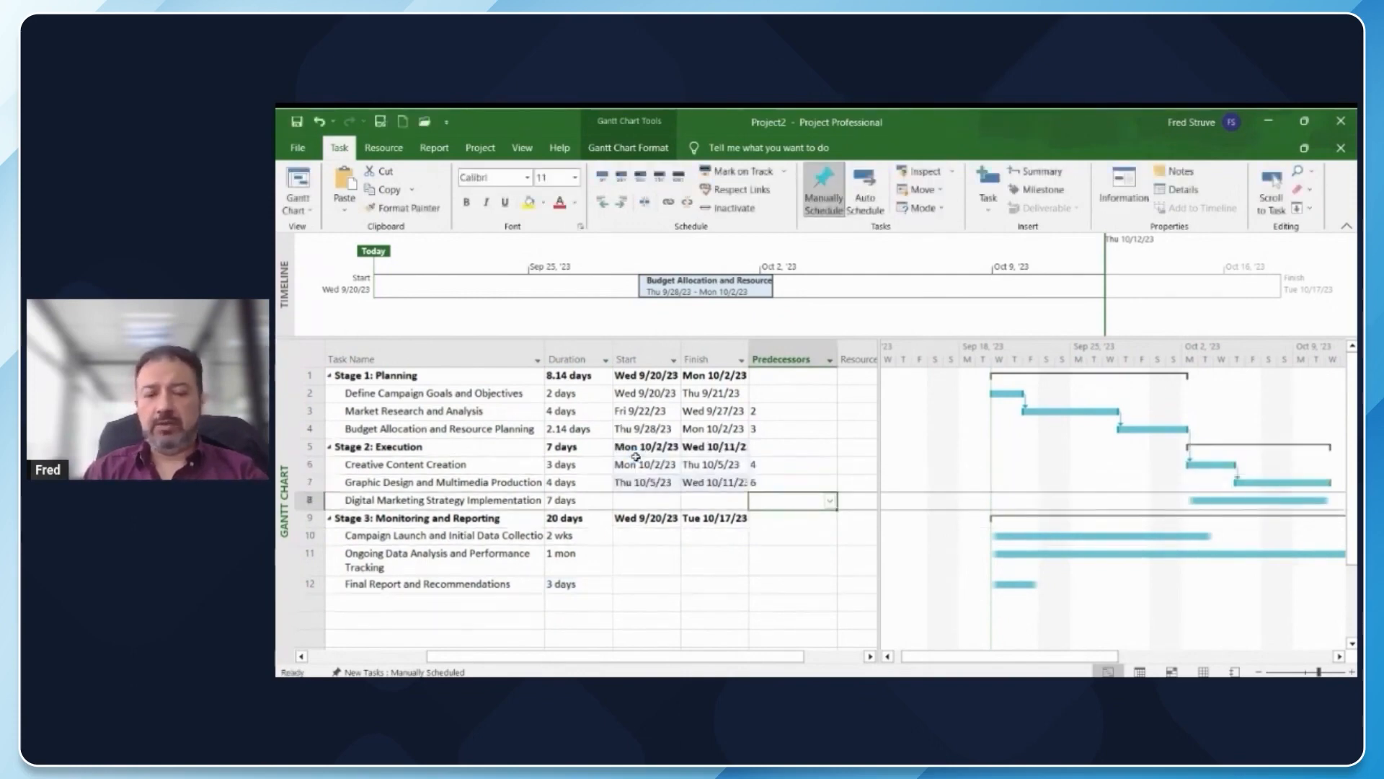
pyautogui.write('8')
pyautogui.press('Return')
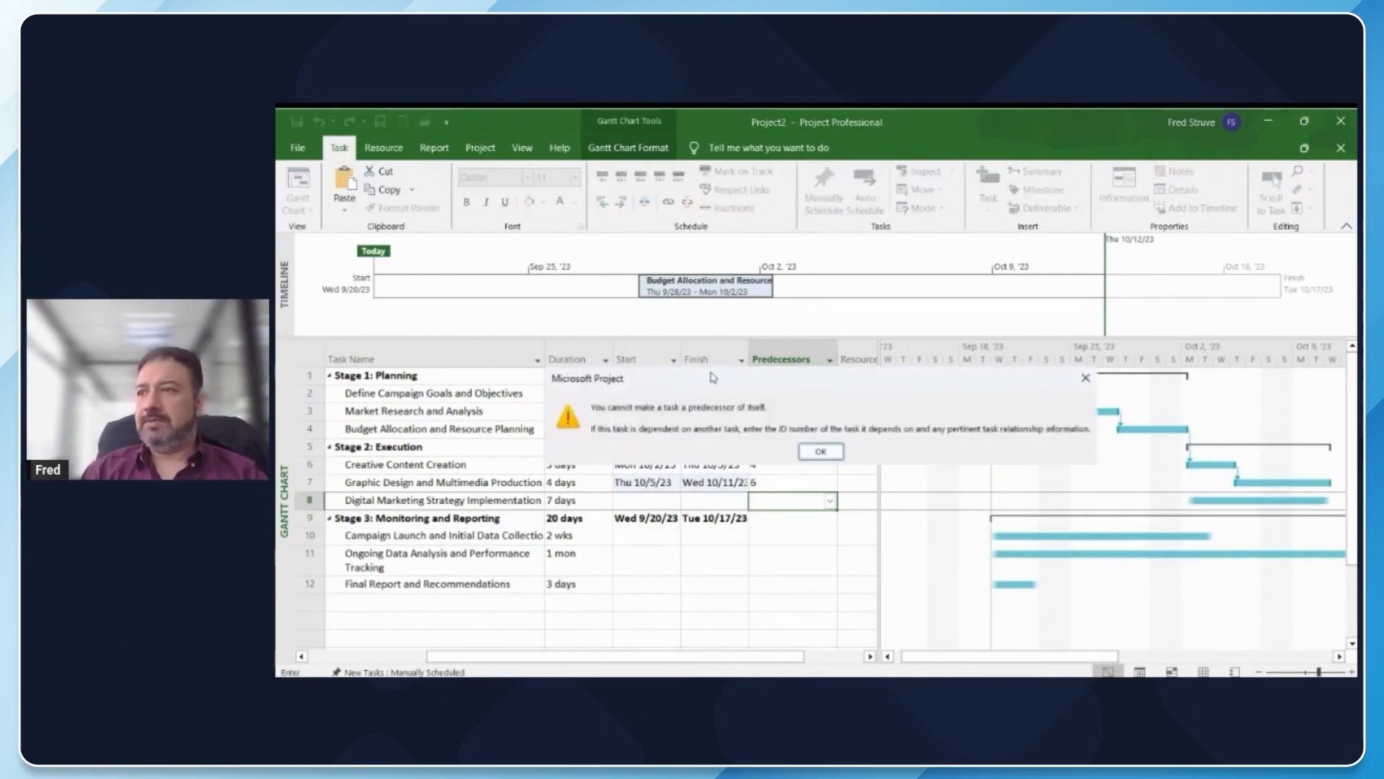
pyautogui.press('Return')
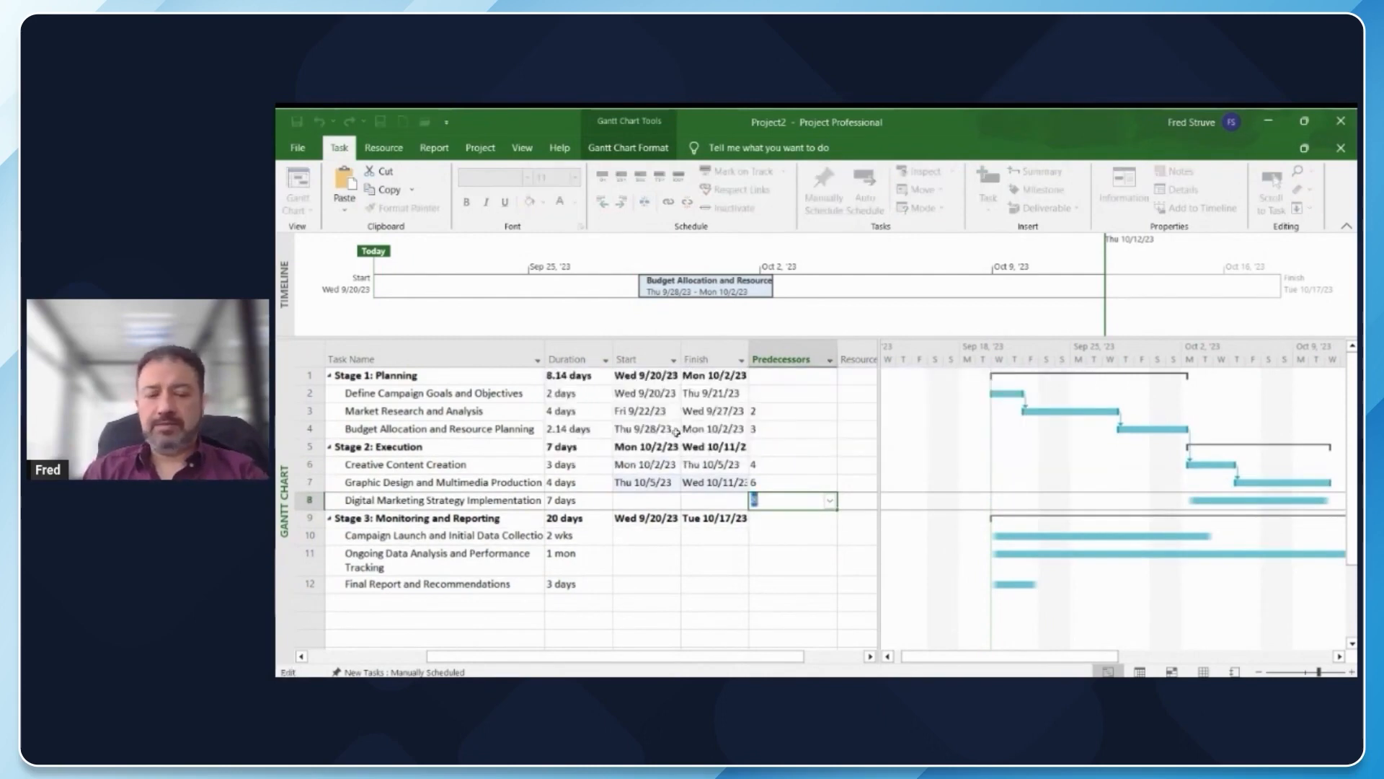
pyautogui.write('7')
pyautogui.press('Return')
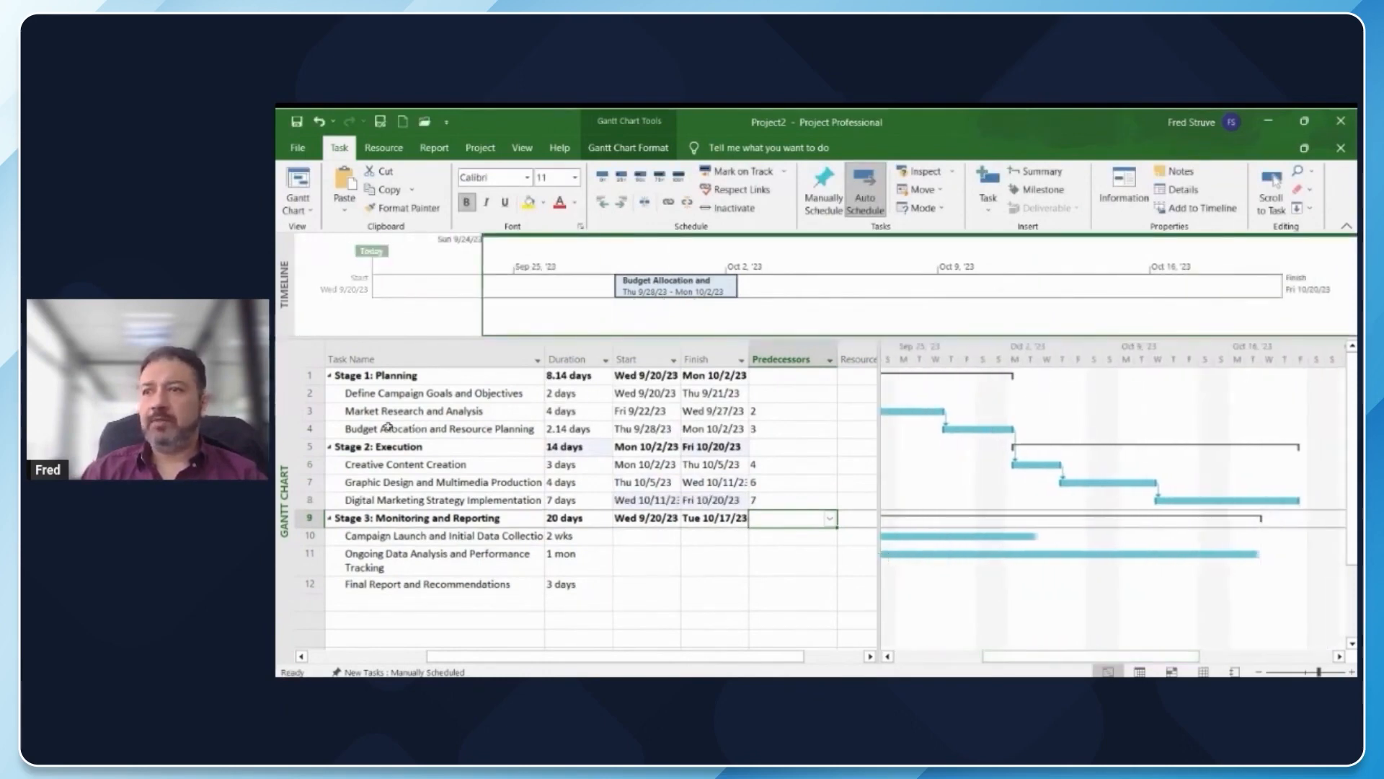
# - Add the Digital Marketing Strategy Implementation task to the timeline and bring the project's start date into view
pyautogui.click(390, 500)
pyautogui.rightClick(422, 502)
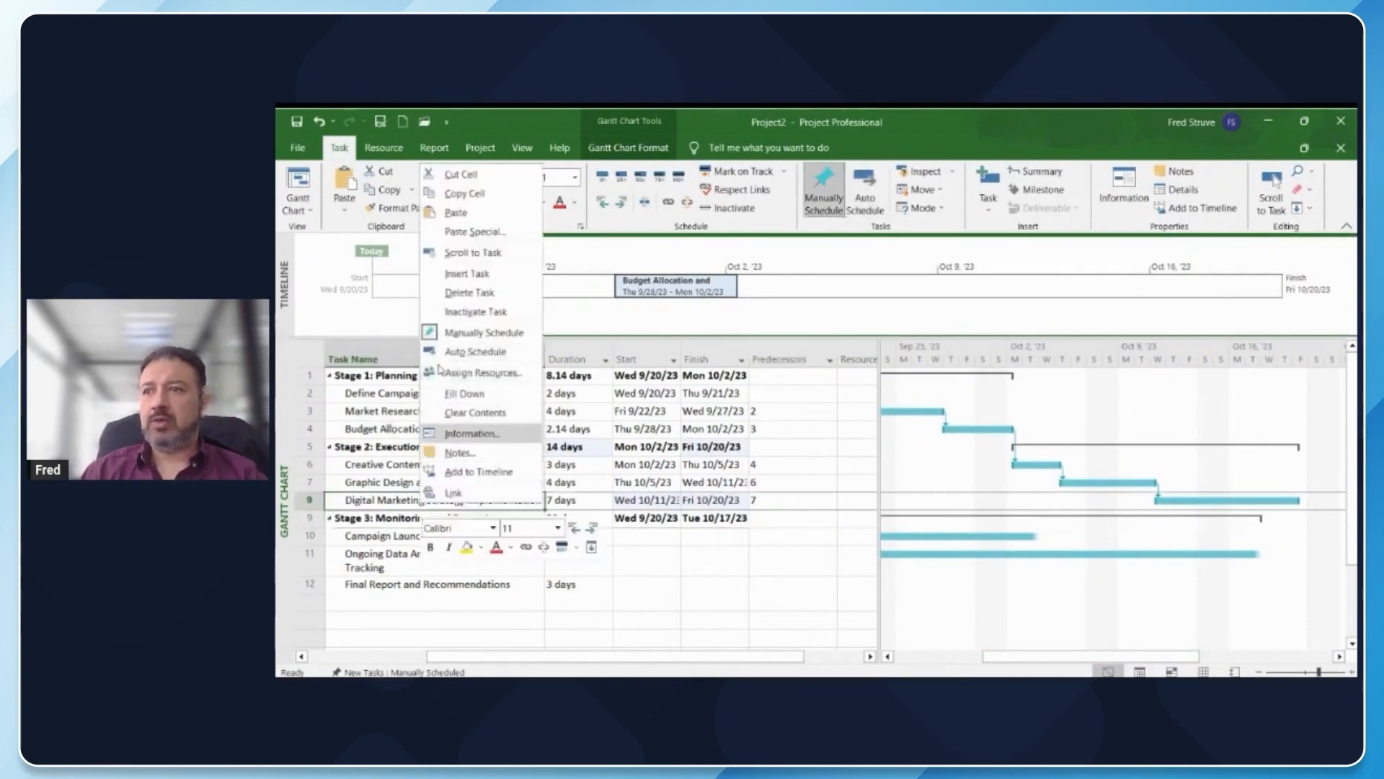
pyautogui.click(454, 471)
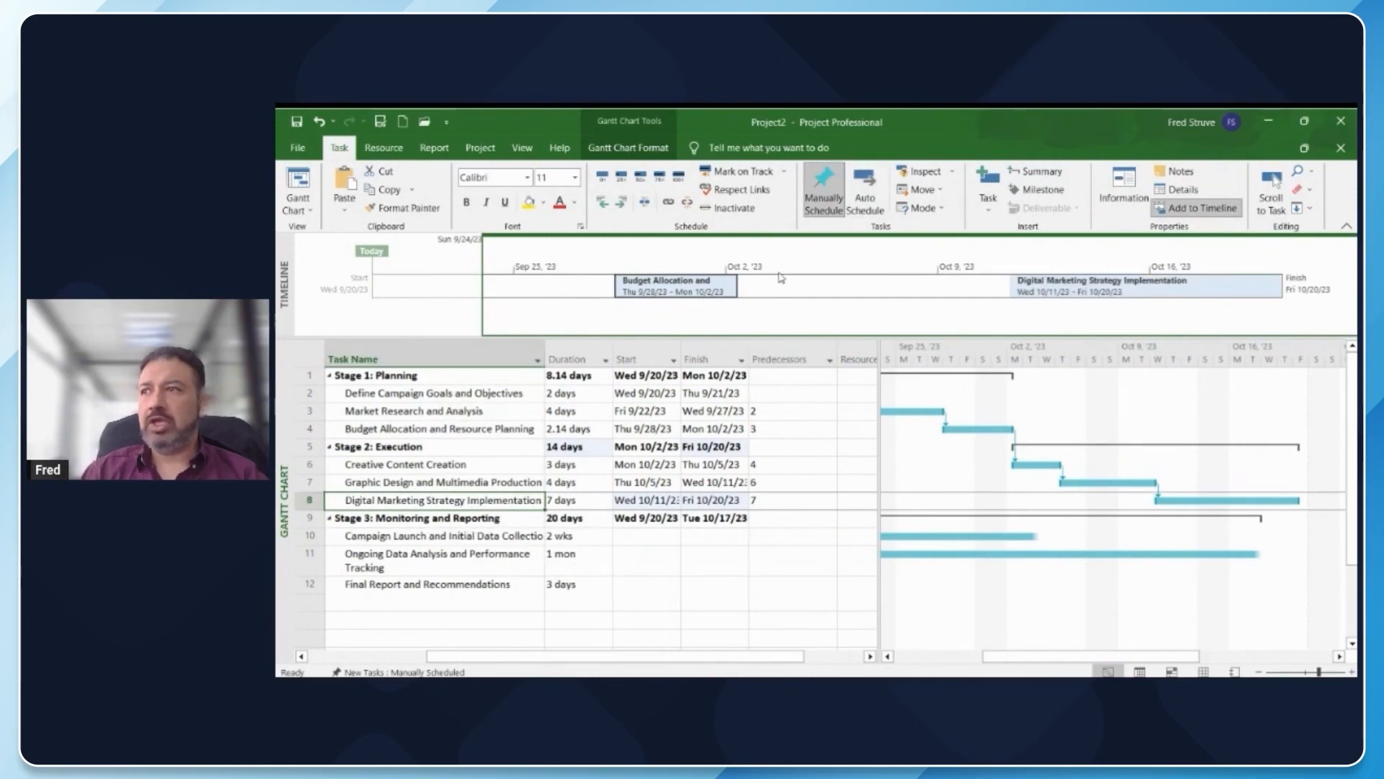
pyautogui.click(455, 280)
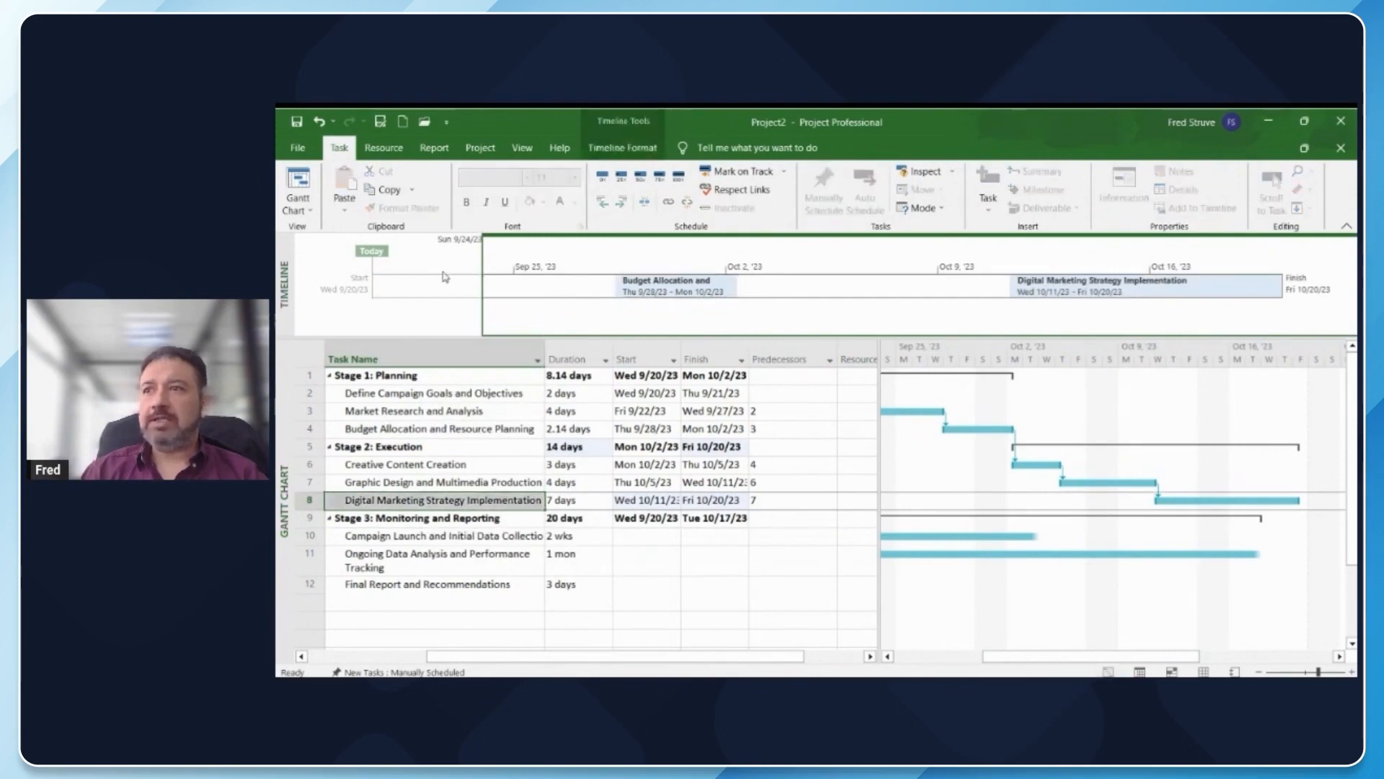
pyautogui.moveTo(483, 277); pyautogui.dragTo(295, 277)
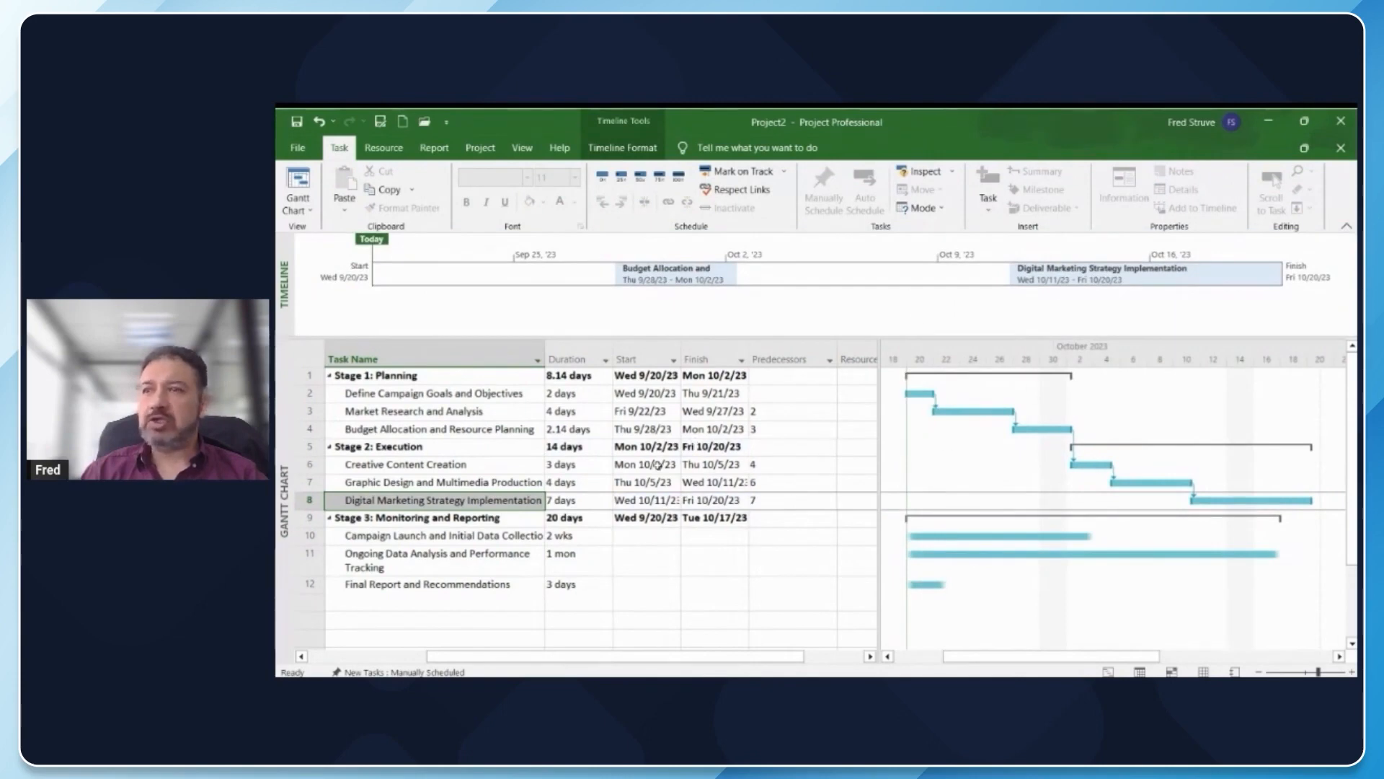
# - Check the resource names available for task 2, Define Campaign Goals and Objectives, without assigning any
pyautogui.click(647, 560)
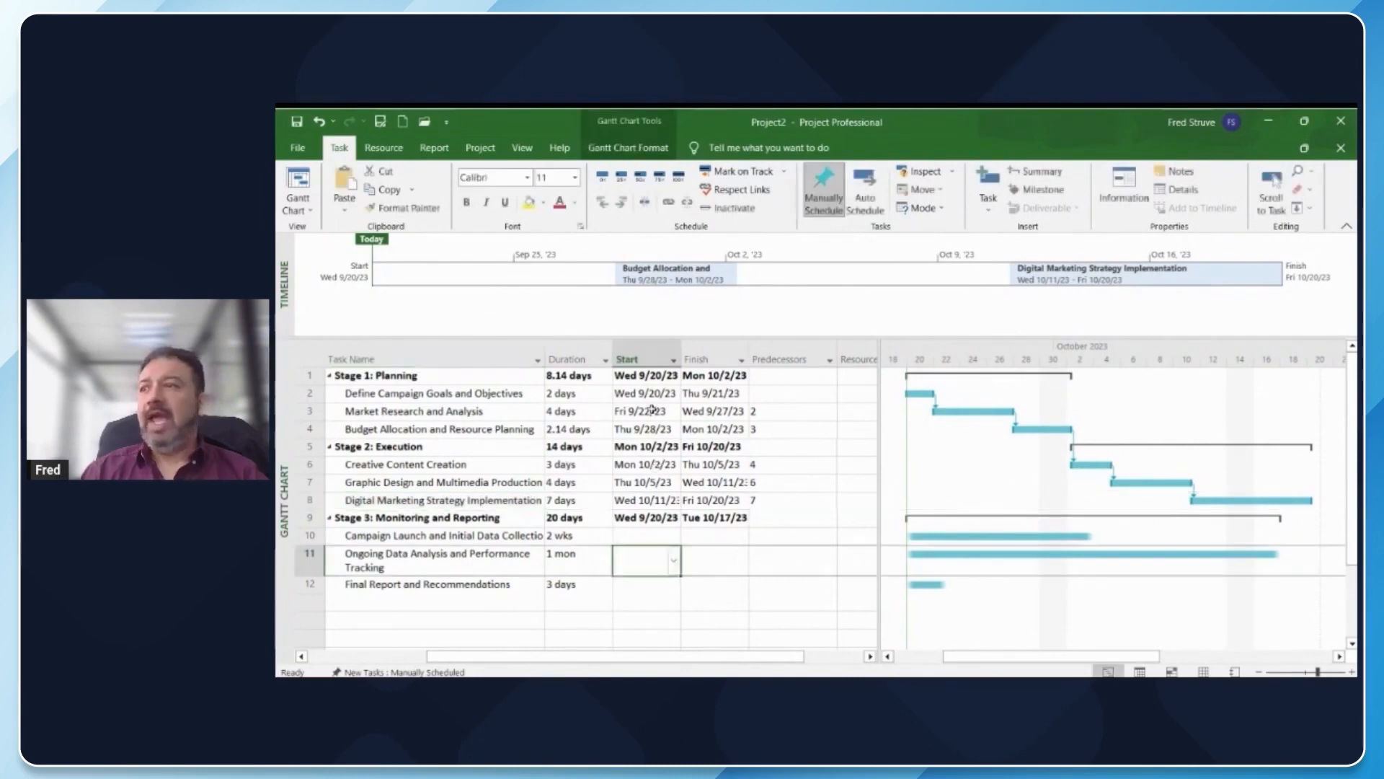
pyautogui.moveTo(773, 656); pyautogui.dragTo(848, 656)
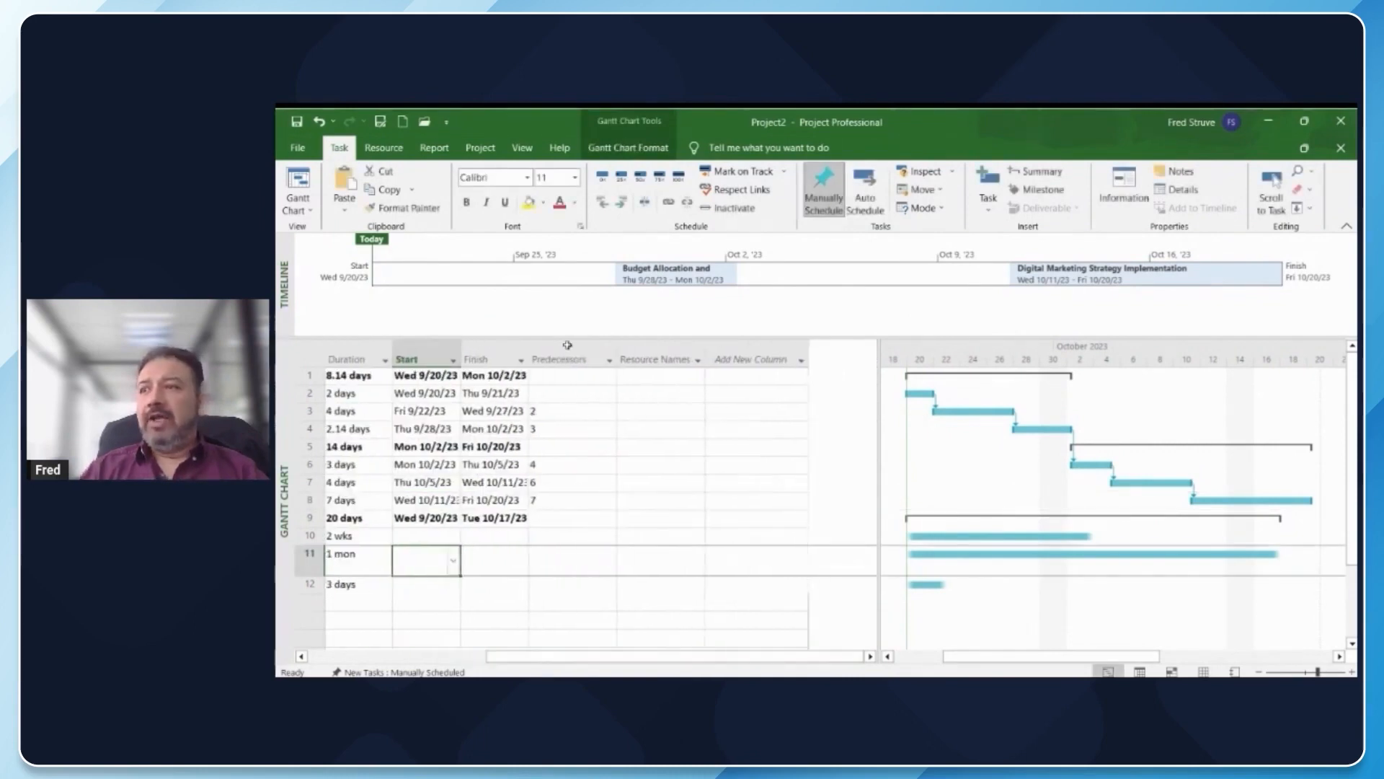
pyautogui.click(635, 357)
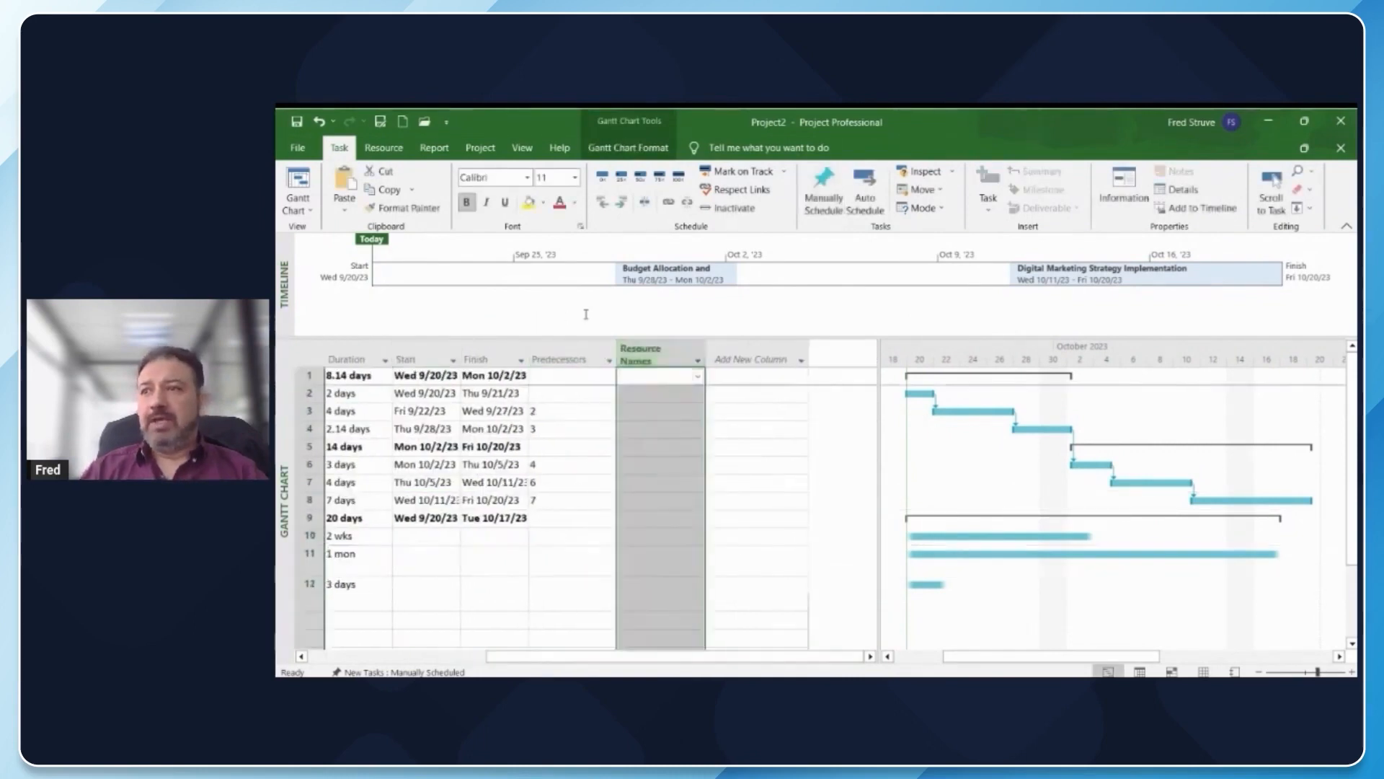
pyautogui.click(673, 393)
pyautogui.click(697, 394)
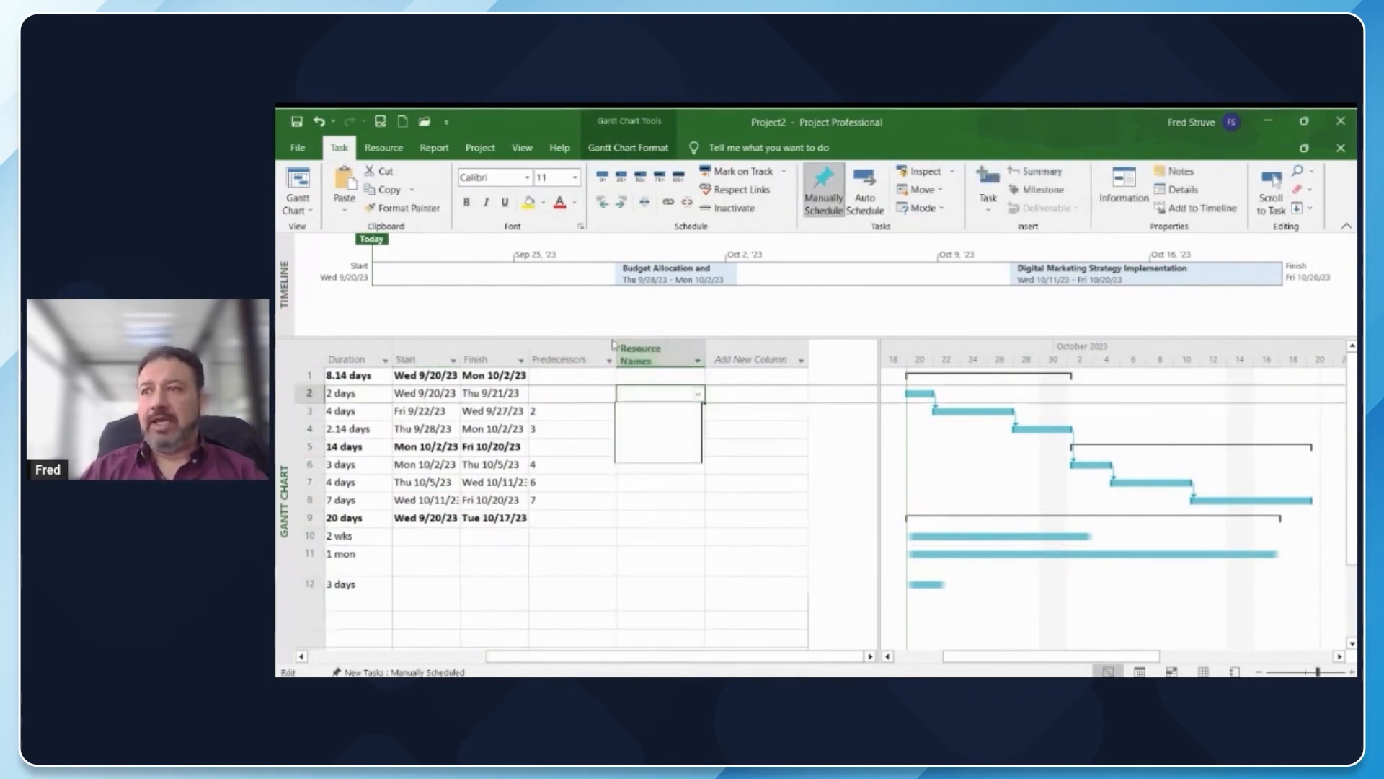
pyautogui.press('Escape')
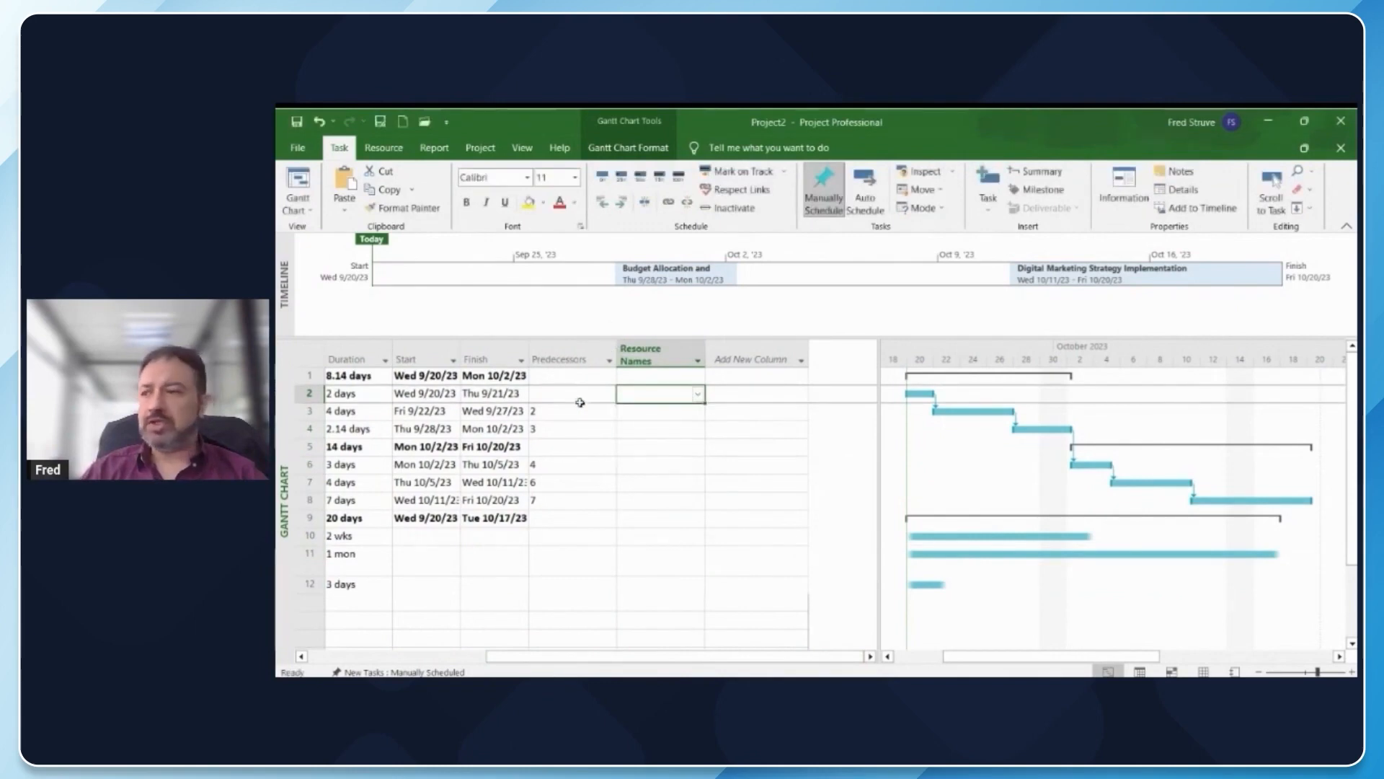
# - Browse the fields available for a new column and add % Work Complete after Resource Names
pyautogui.click(758, 358)
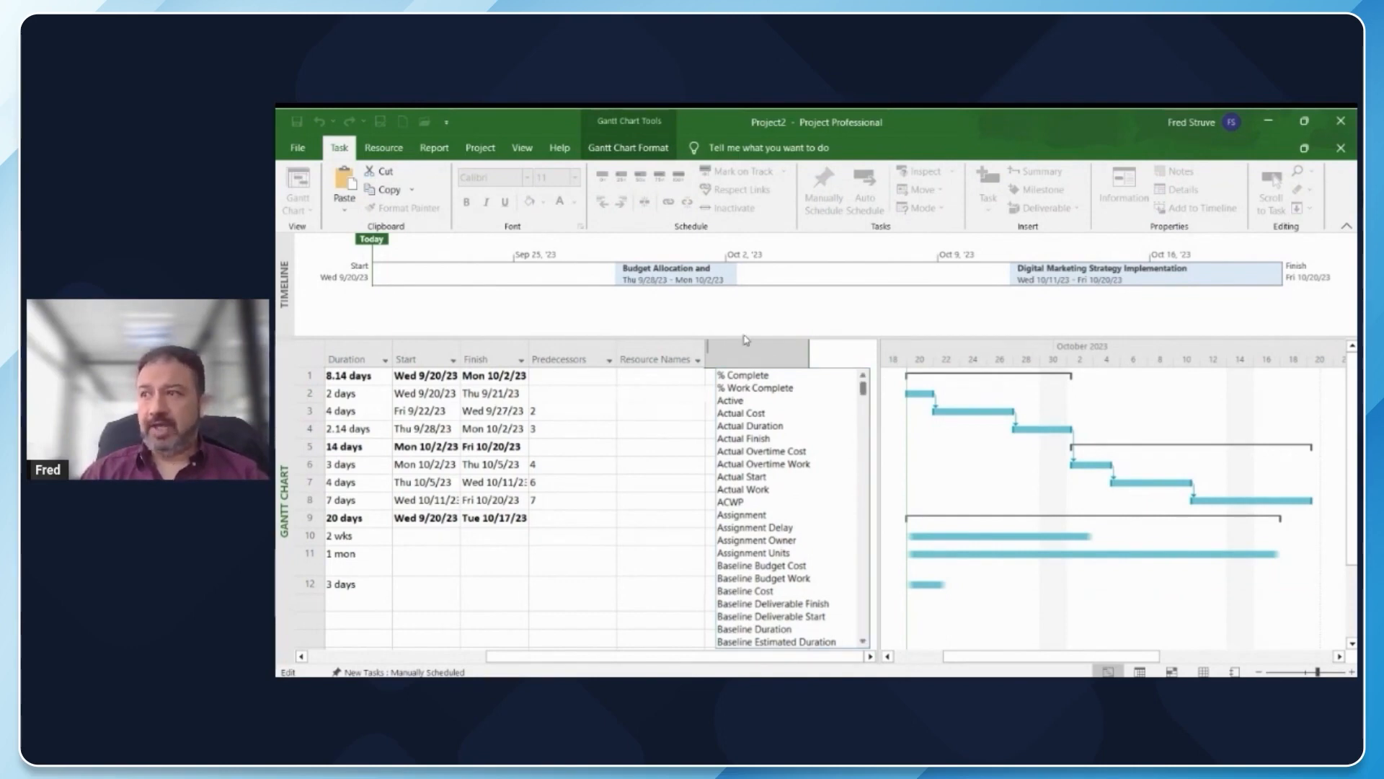
pyautogui.scroll(-4, 747, 346)
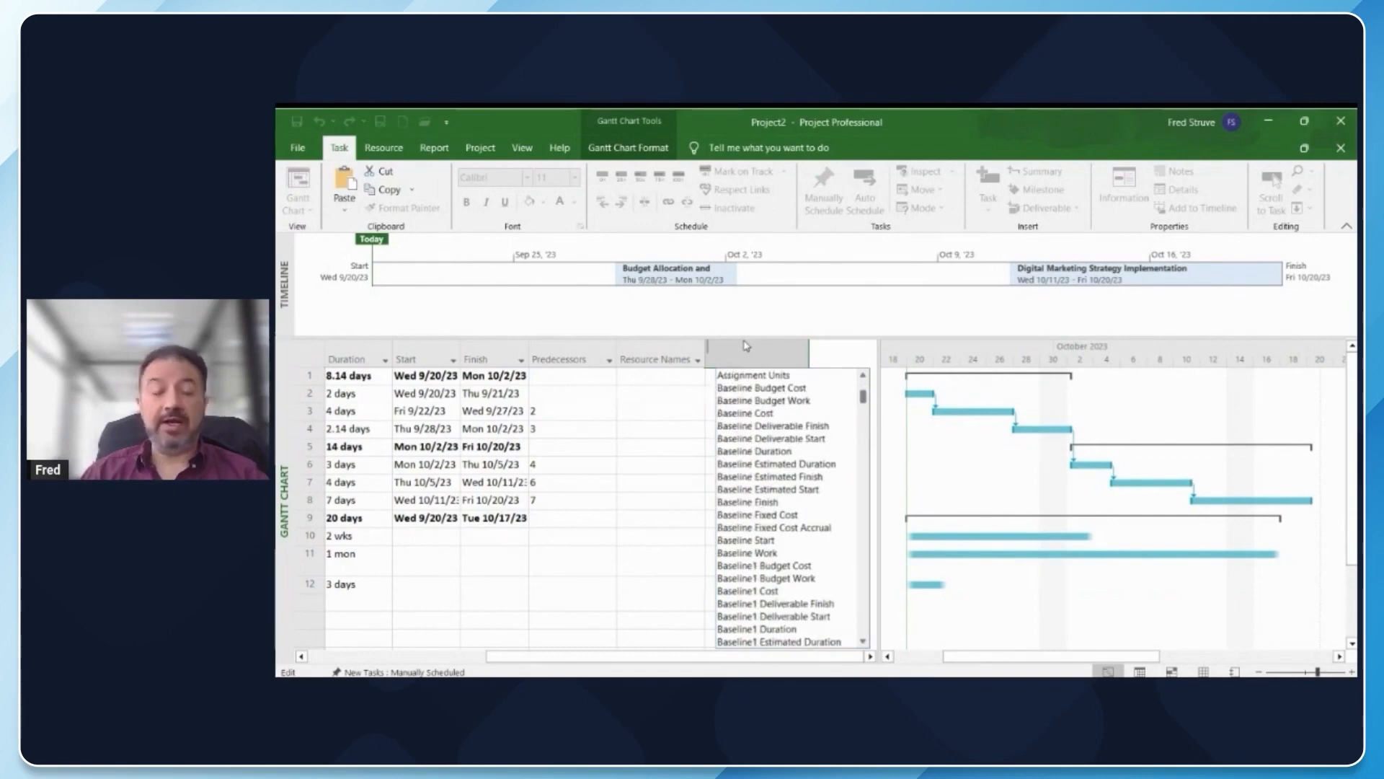
pyautogui.scroll(-20, 739, 414)
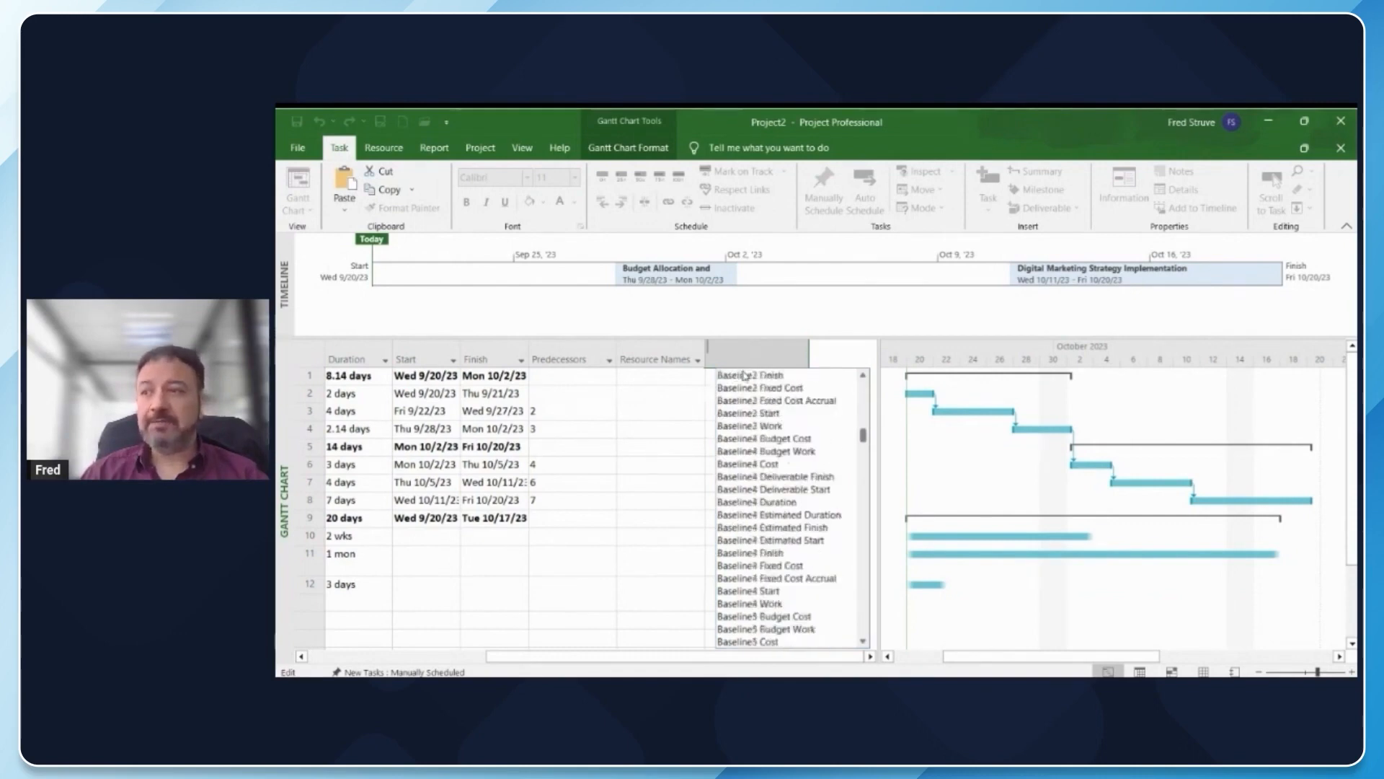
pyautogui.scroll(-2, 739, 414)
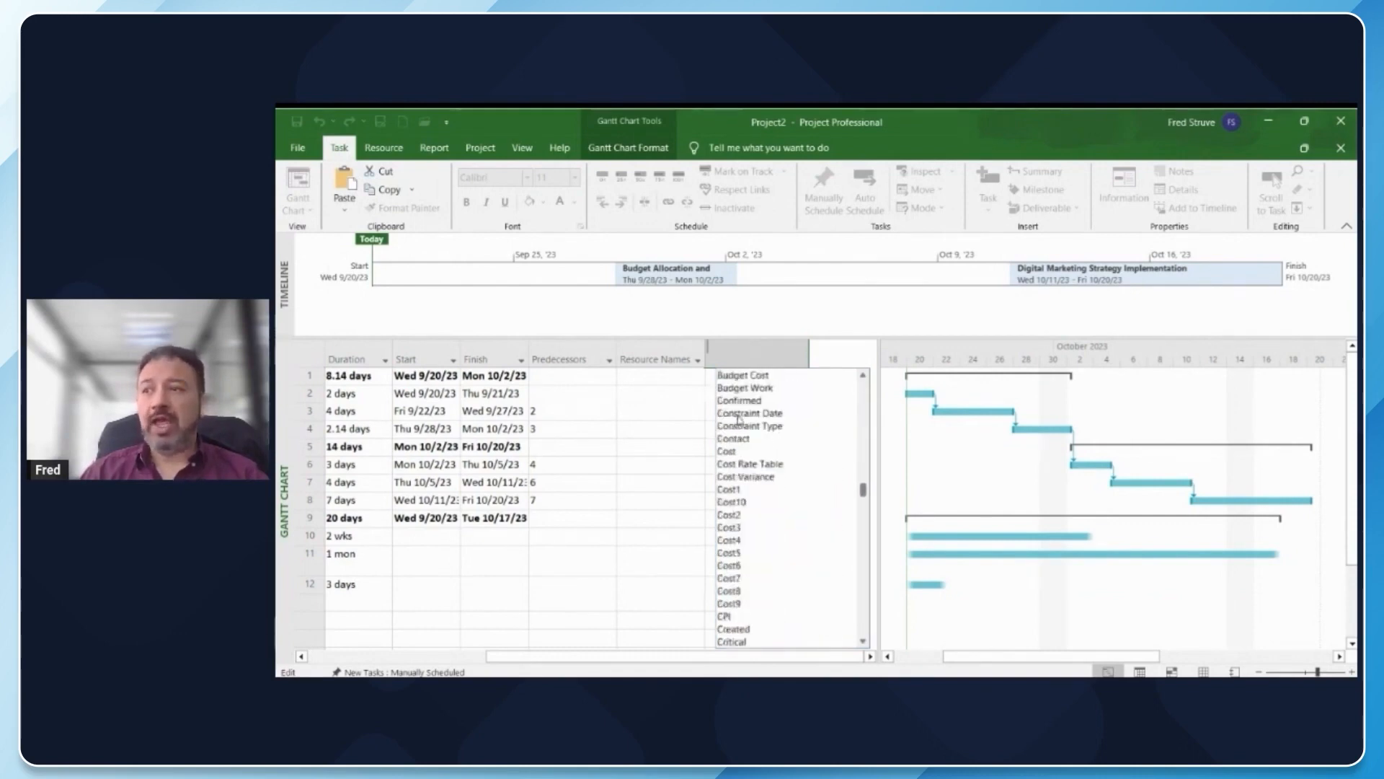
pyautogui.scroll(-5, 739, 422)
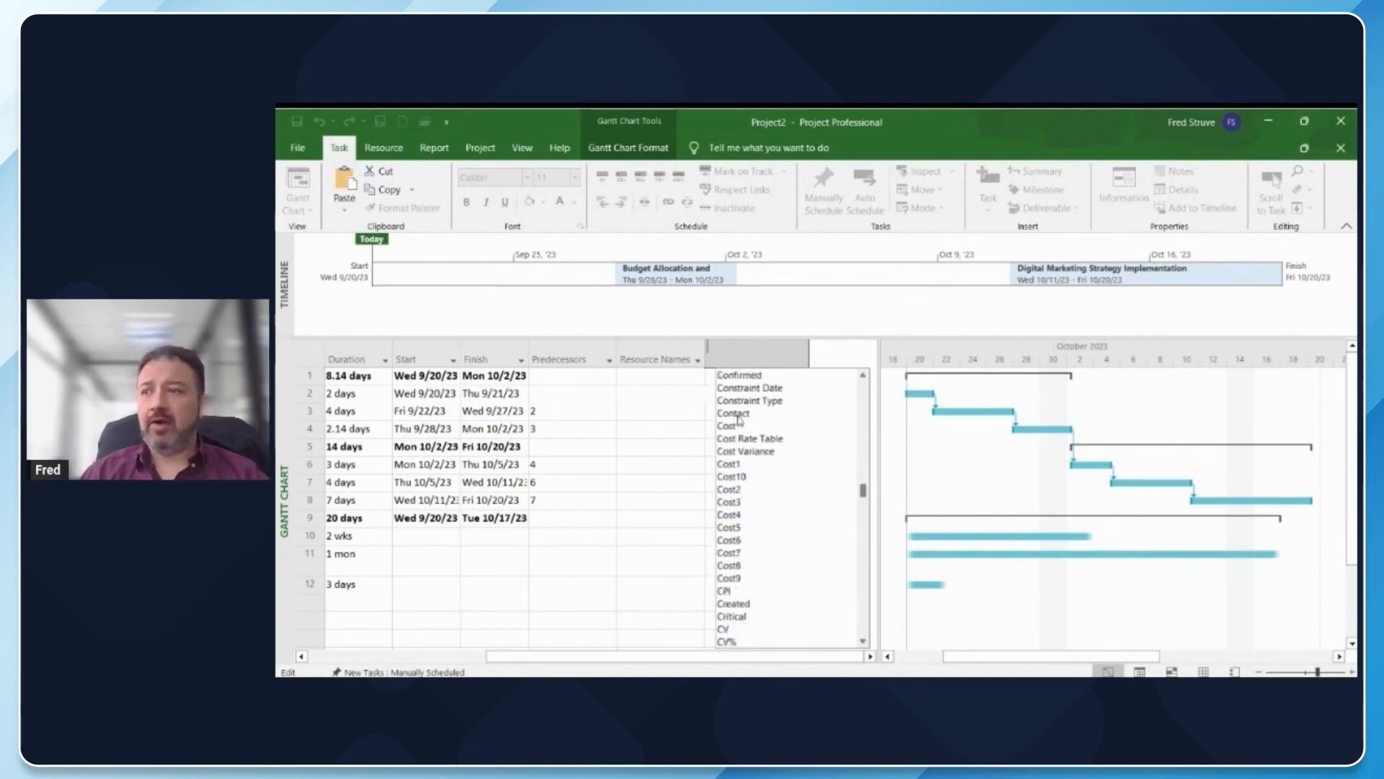
pyautogui.scroll(-20, 738, 432)
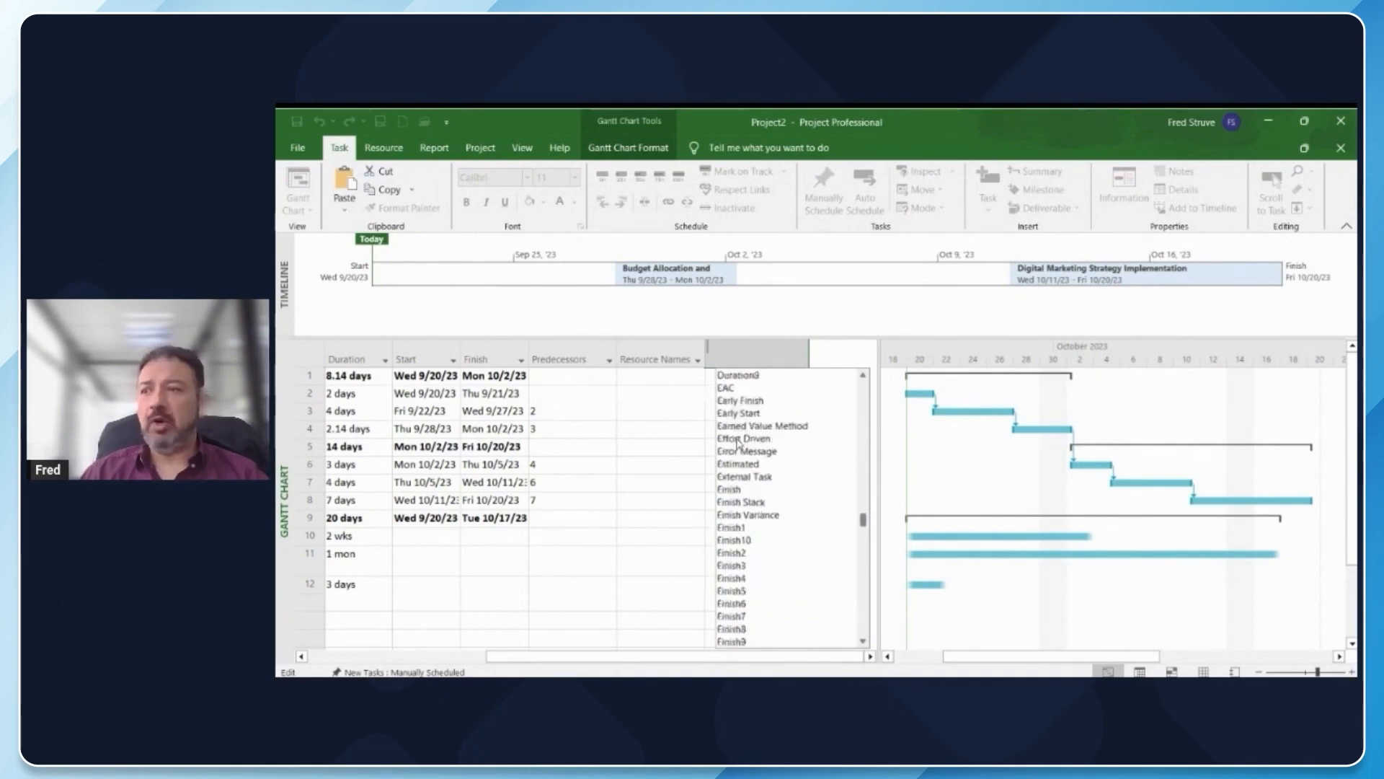
pyautogui.scroll(-5, 739, 456)
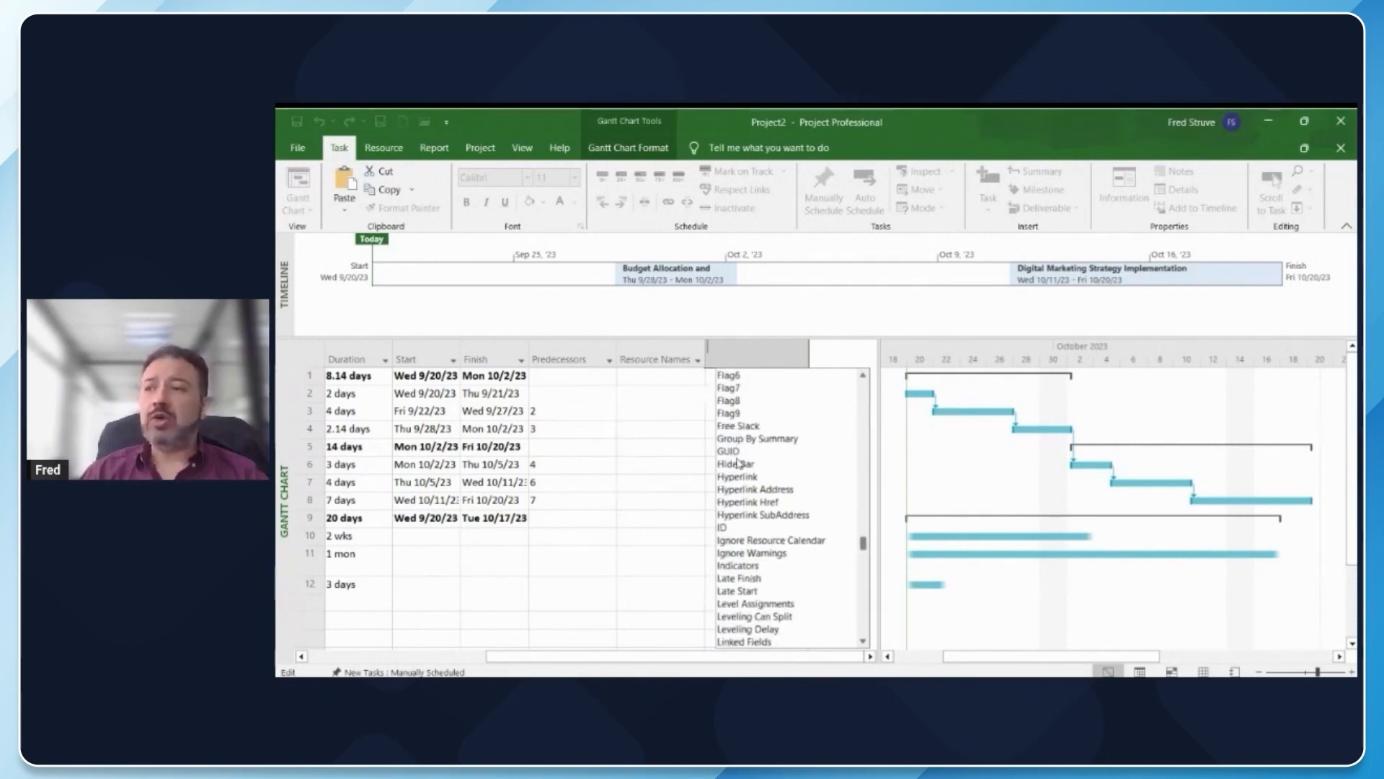
pyautogui.scroll(-20, 739, 463)
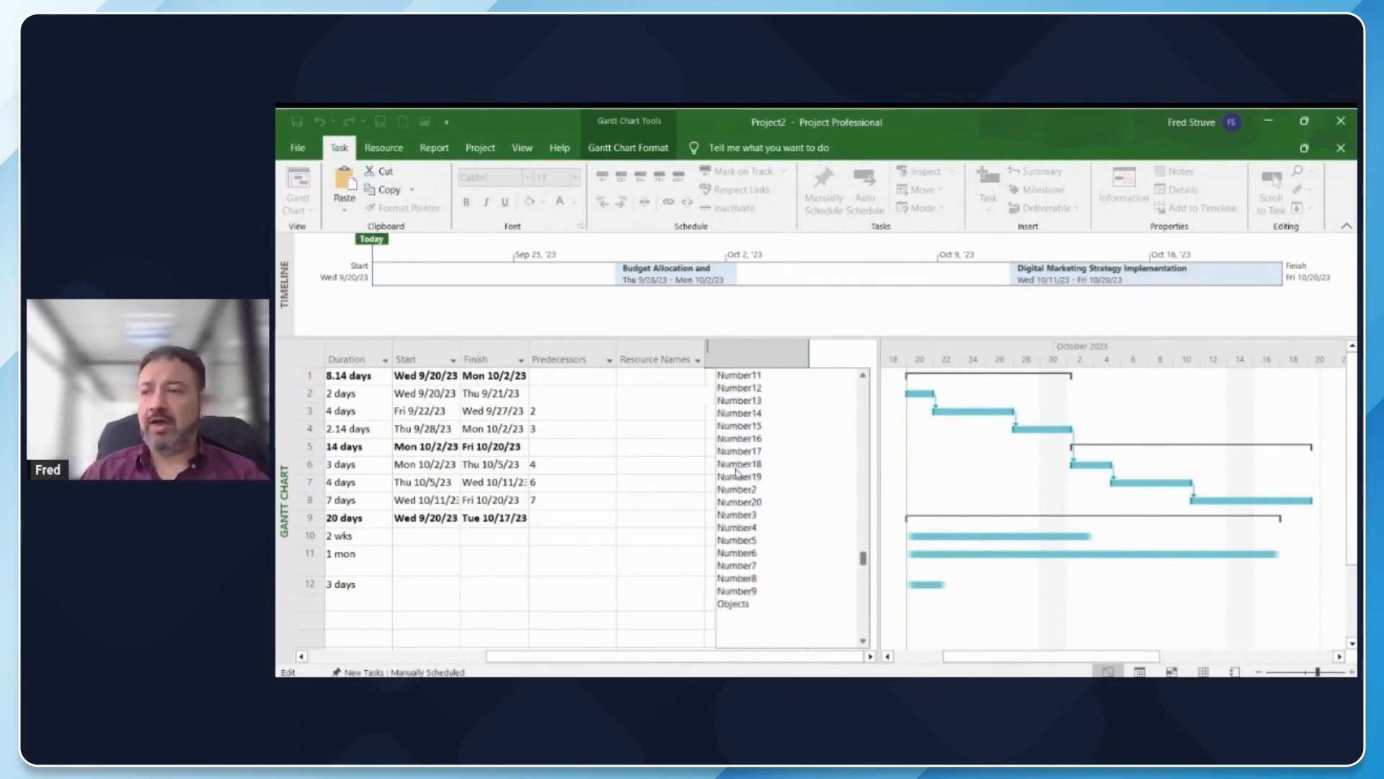
pyautogui.scroll(-20, 738, 485)
pyautogui.scroll(18, 741, 497)
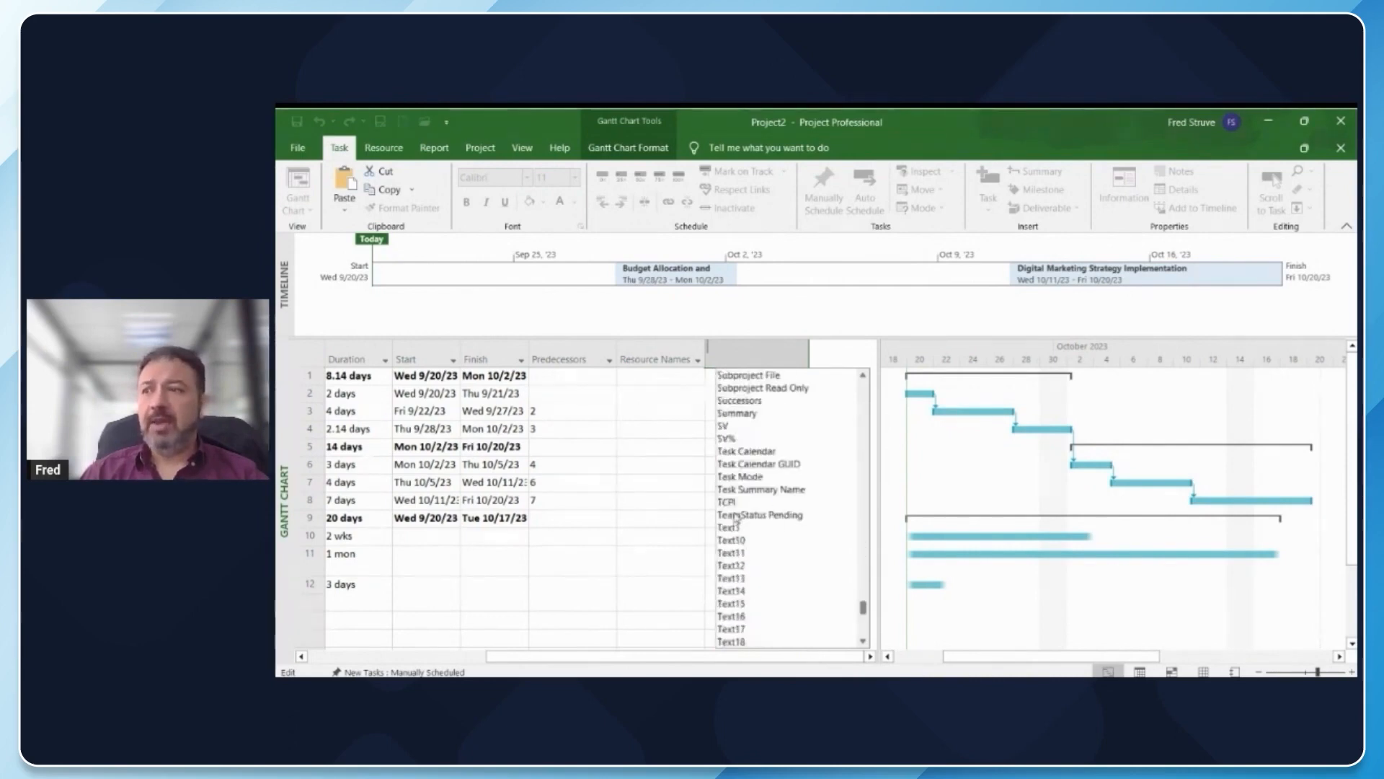
pyautogui.scroll(13, 741, 498)
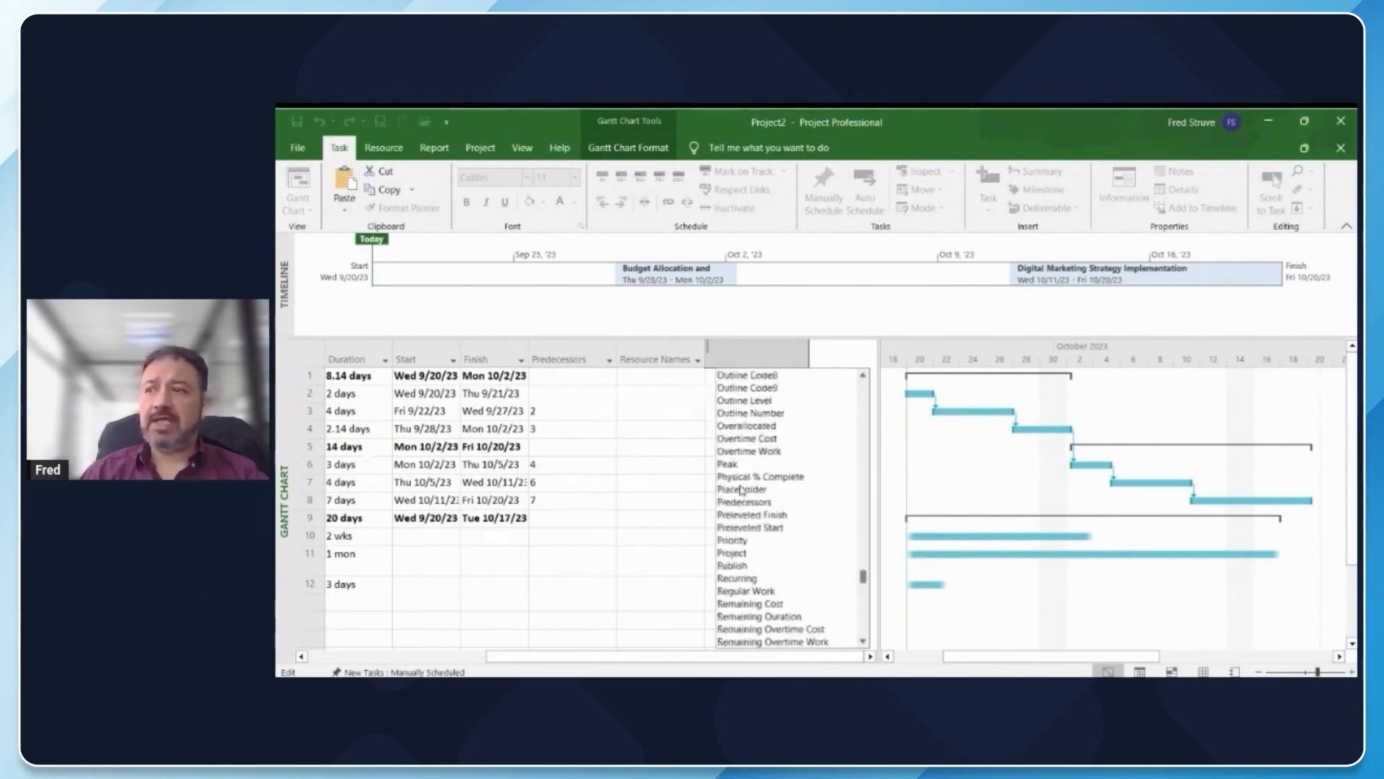
pyautogui.scroll(20, 743, 479)
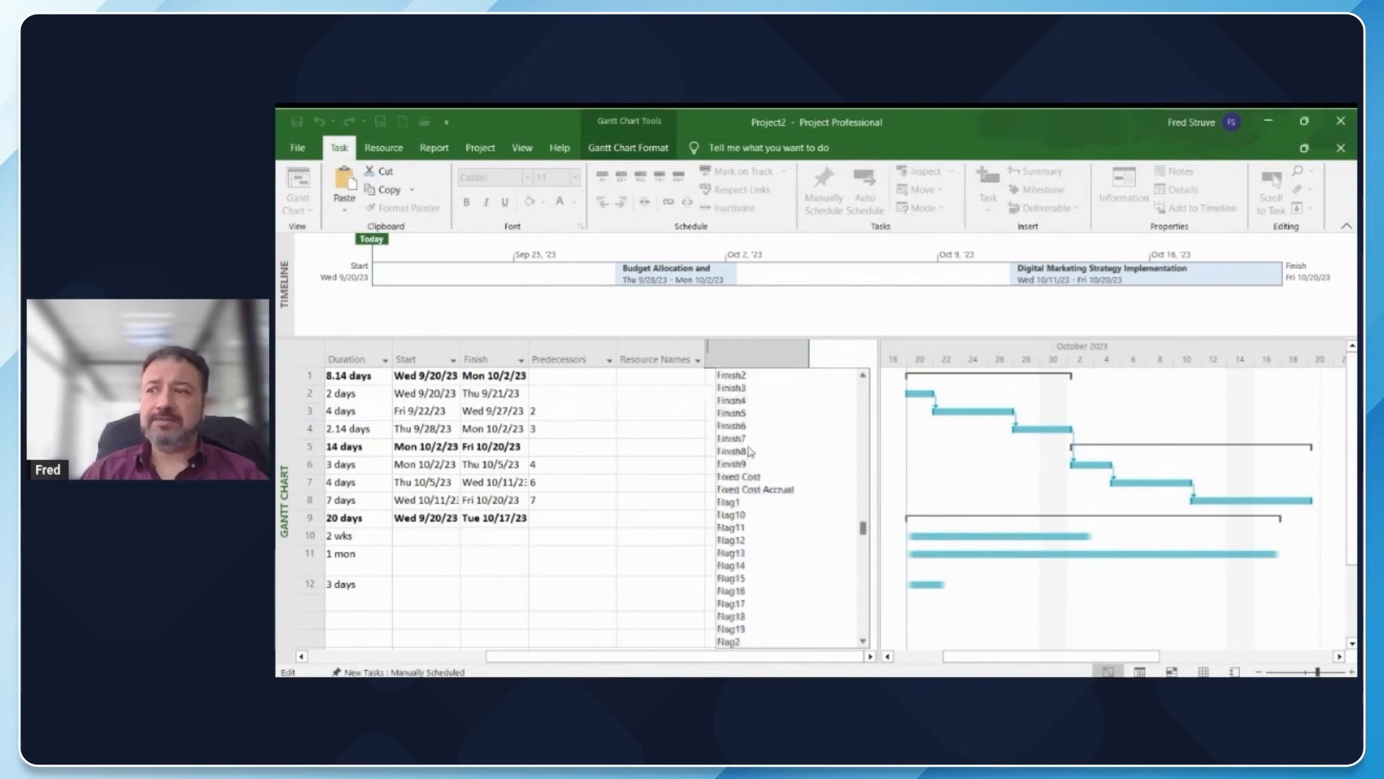
pyautogui.scroll(8, 753, 433)
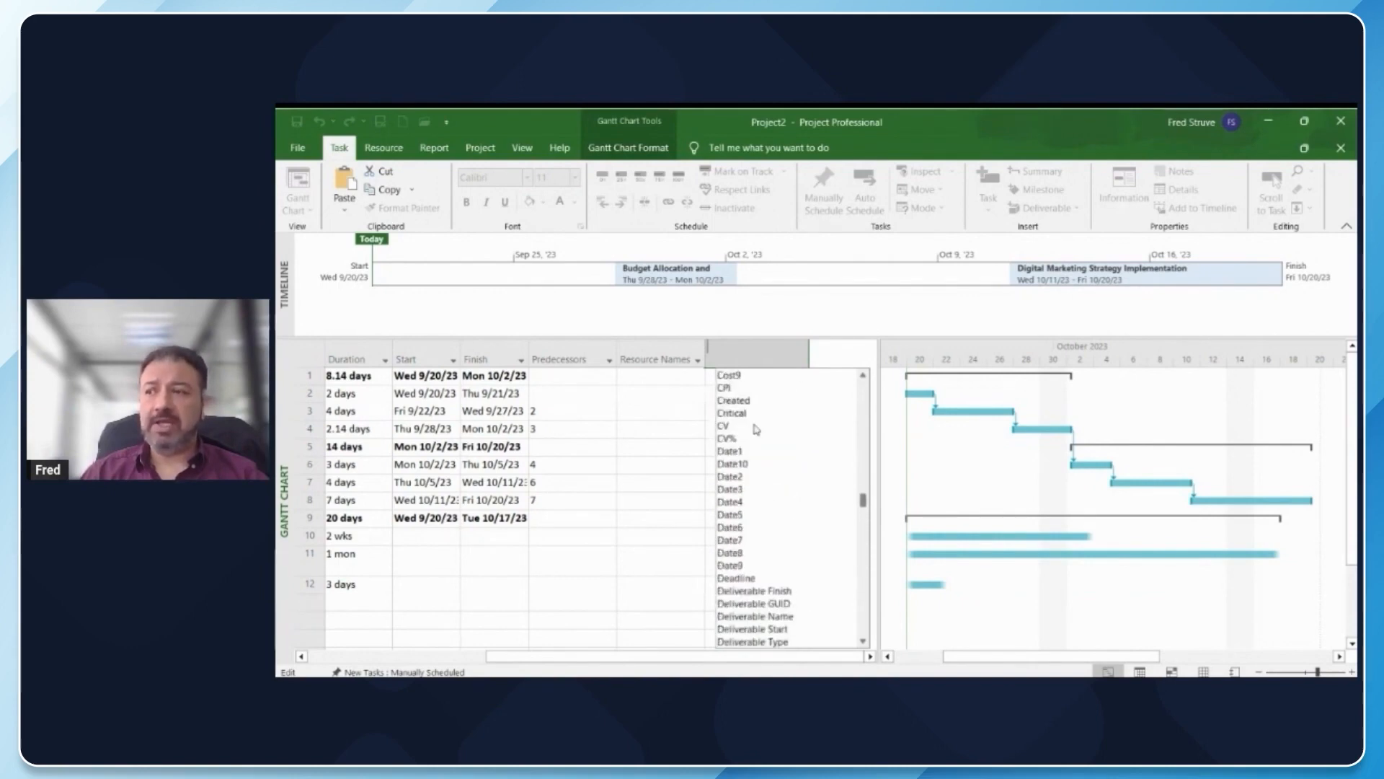
pyautogui.scroll(20, 755, 429)
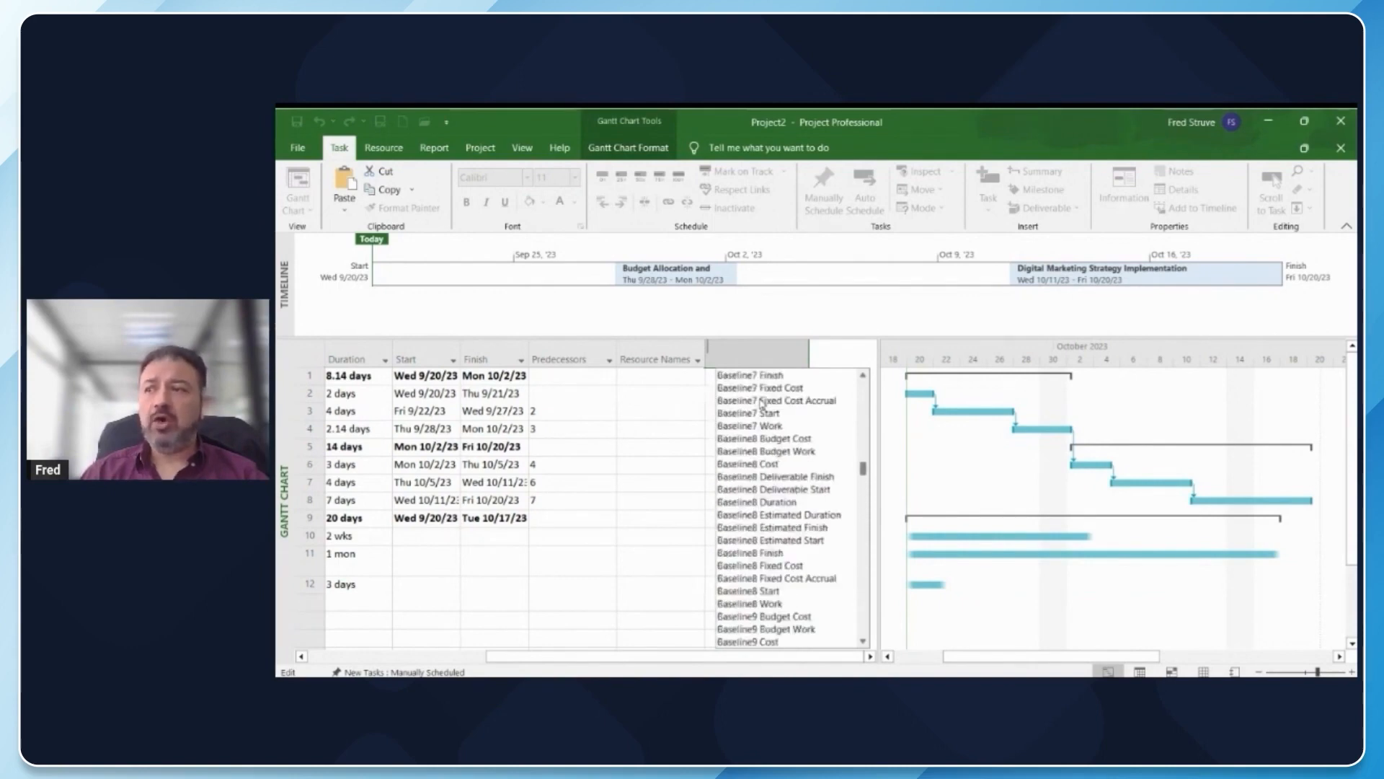
pyautogui.scroll(10, 766, 367)
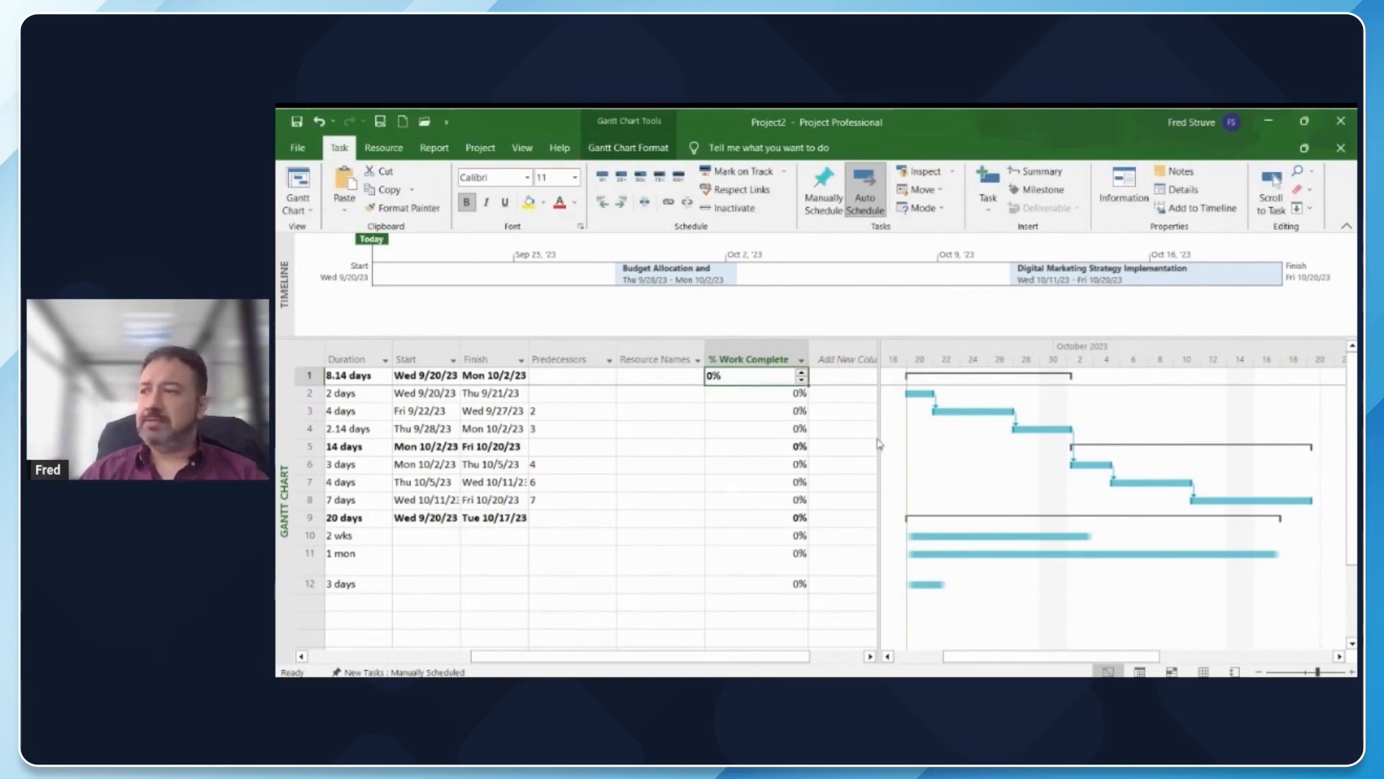
# - Format the Gantt bar of task 10, Campaign Launch and Initial Data Collection, with an orange middle color
pyautogui.moveTo(983, 656); pyautogui.dragTo(897, 660)
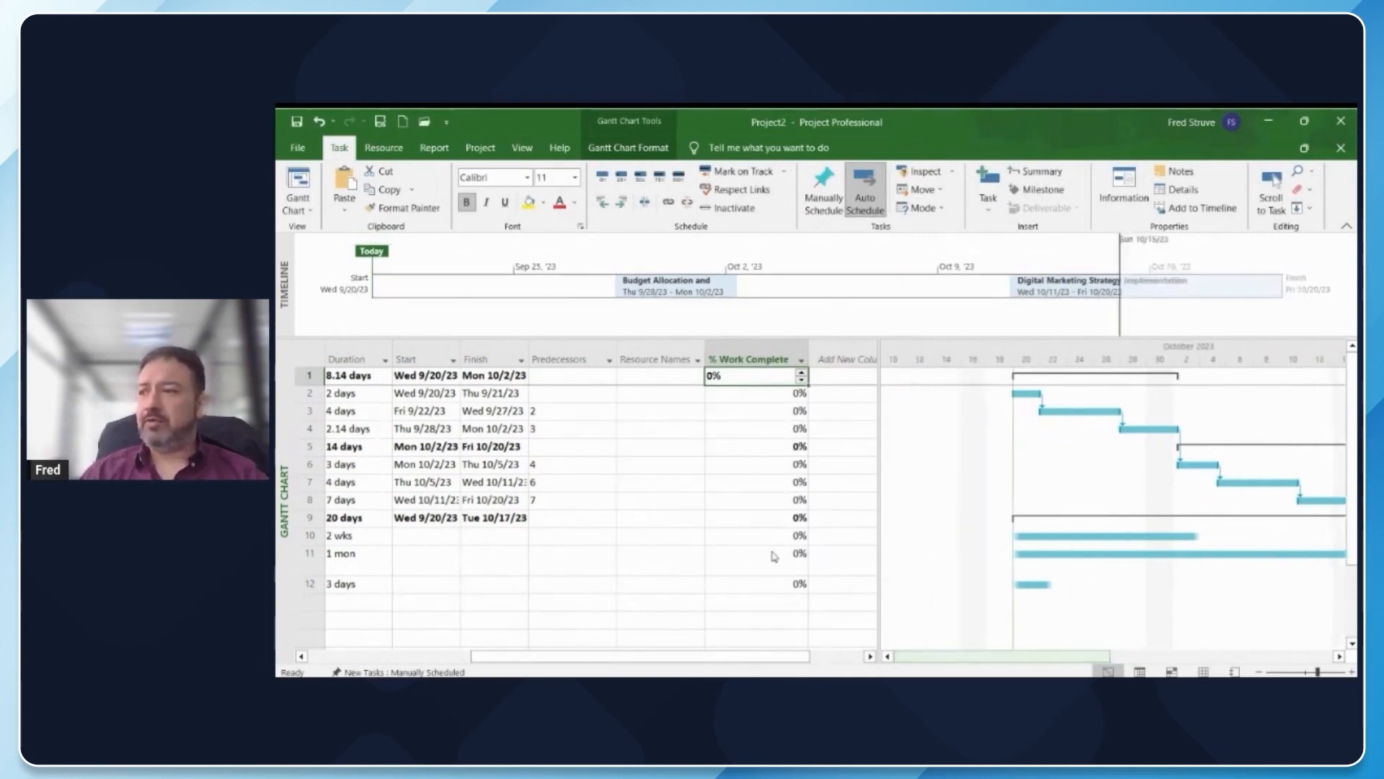
pyautogui.click(1045, 536)
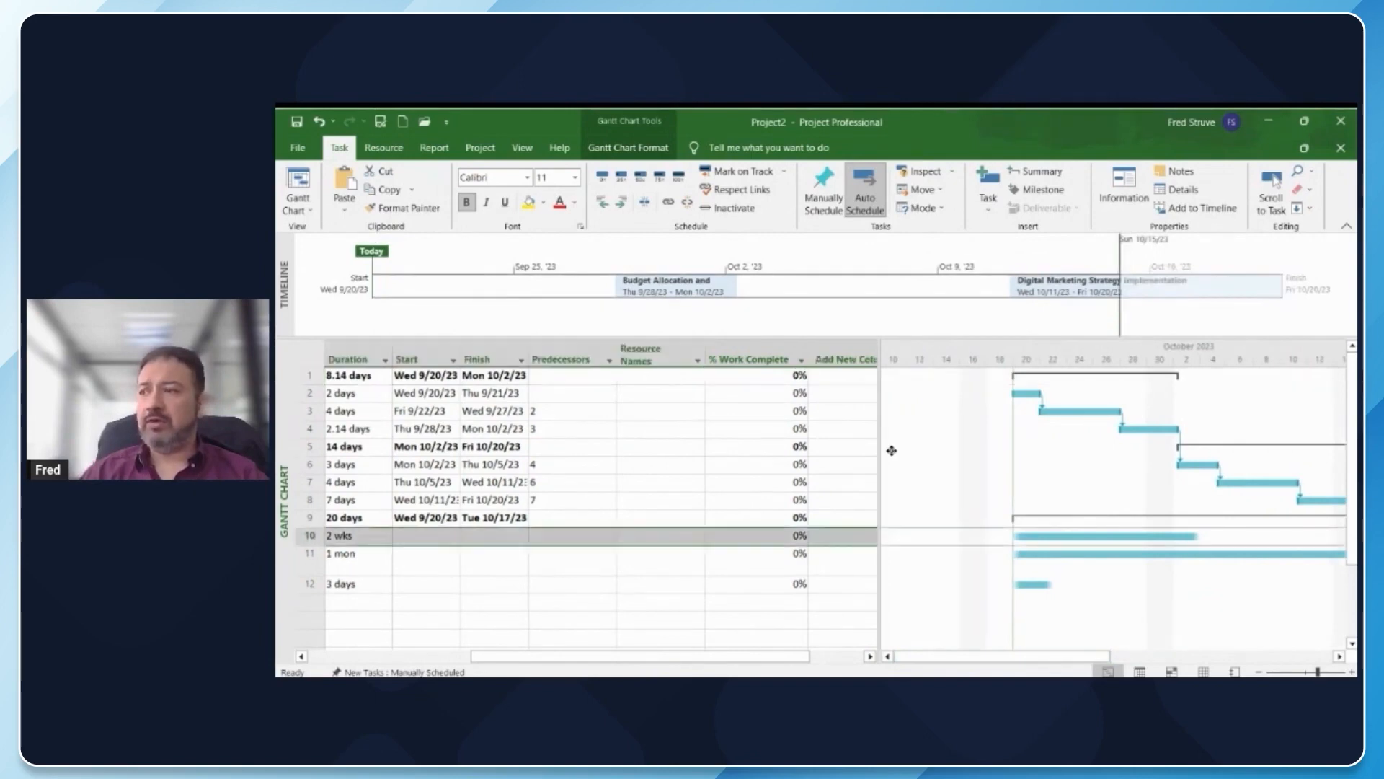
pyautogui.doubleClick(892, 451)
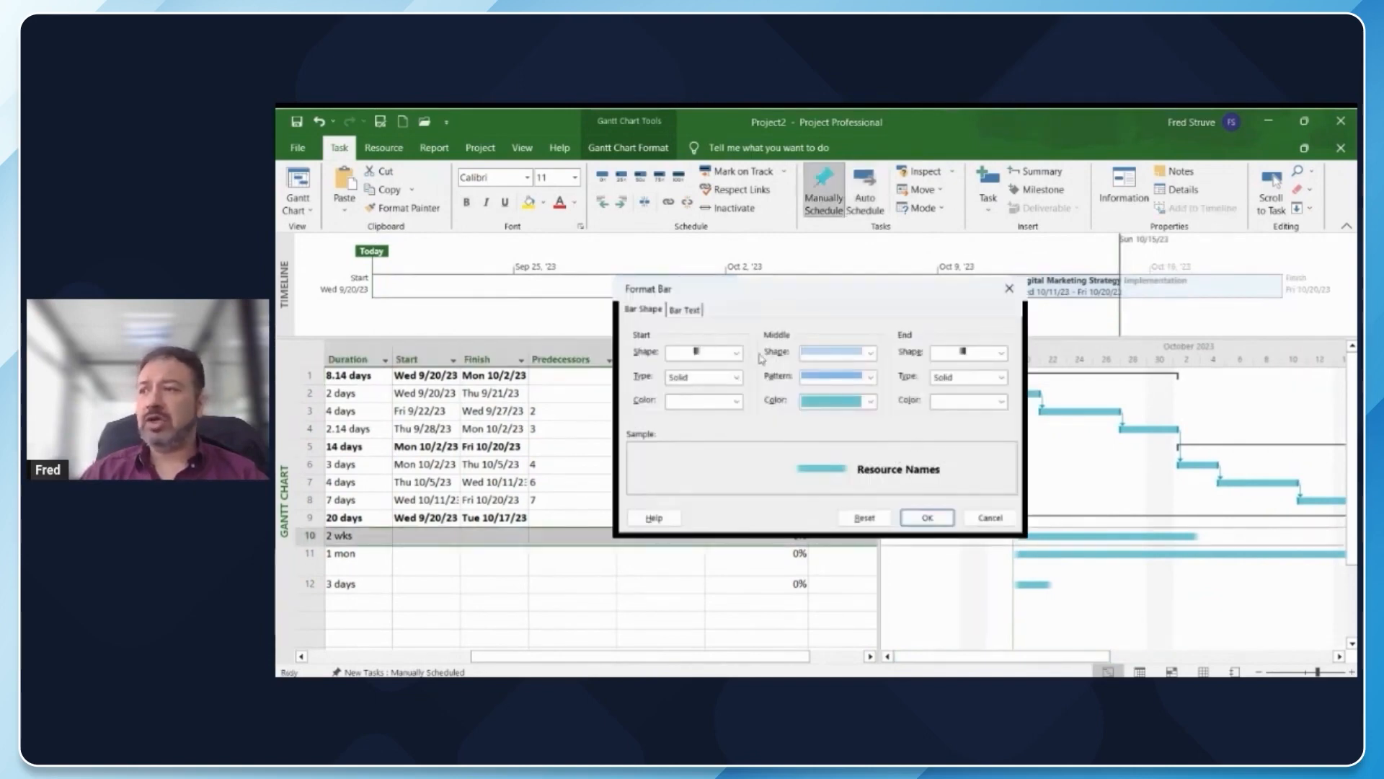
pyautogui.click(871, 401)
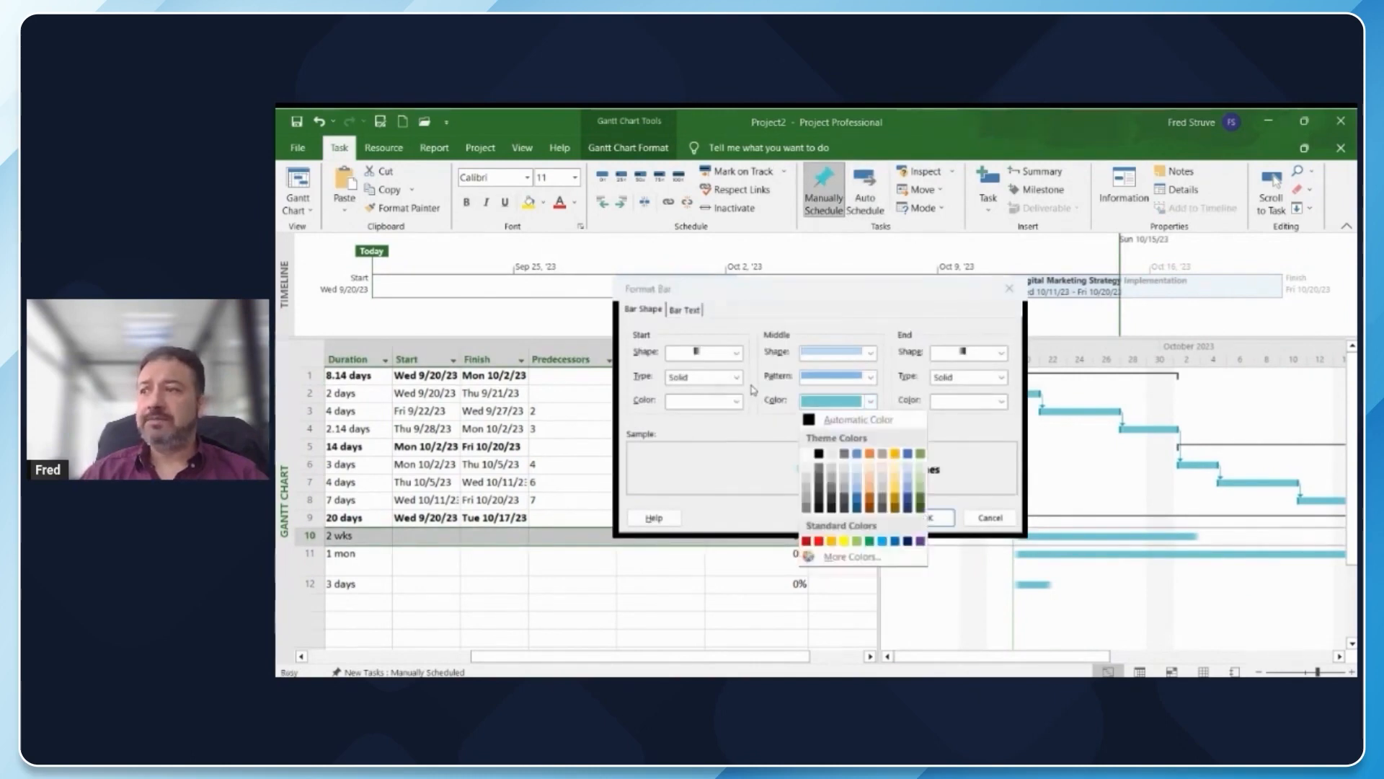
pyautogui.click(870, 455)
pyautogui.click(927, 517)
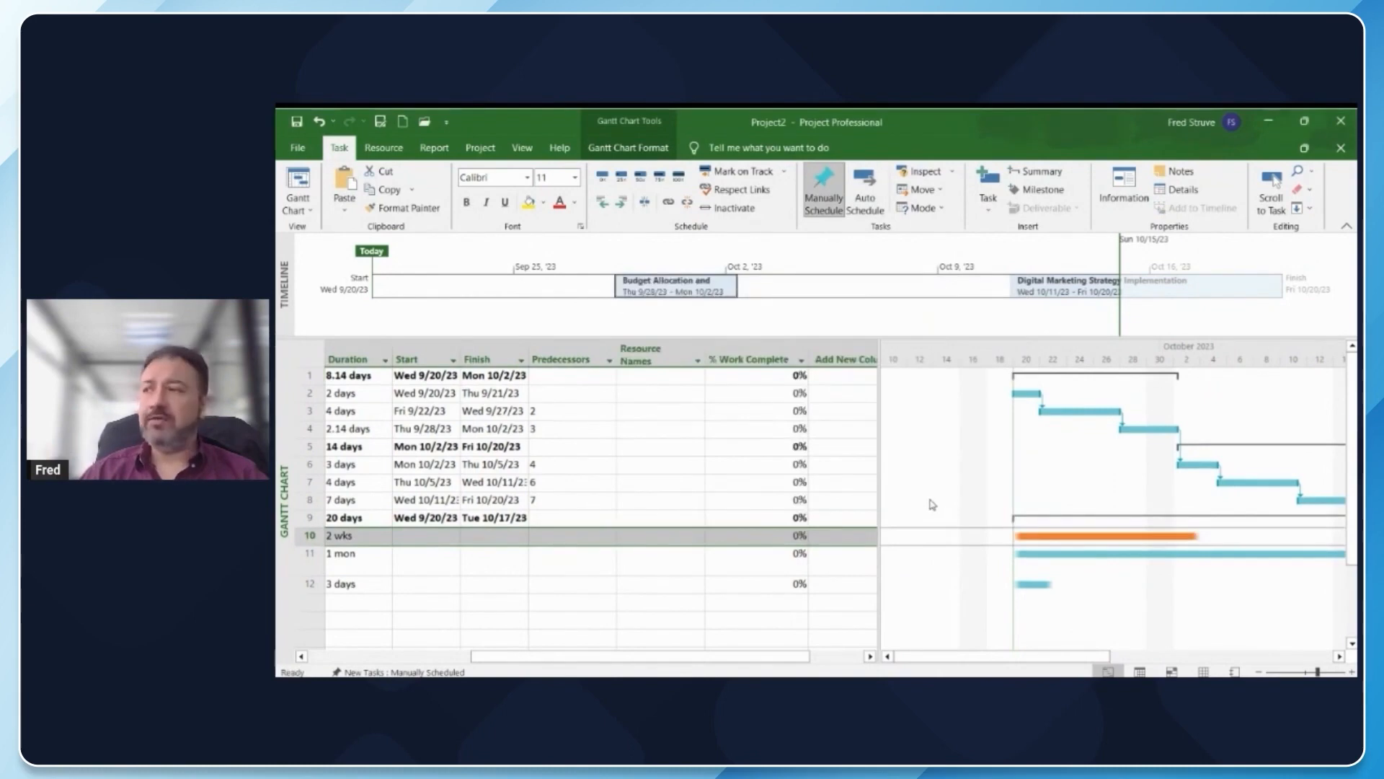
# - Try to change the end color of the Market Research and Analysis bar in the Gantt chart
pyautogui.click(1079, 412)
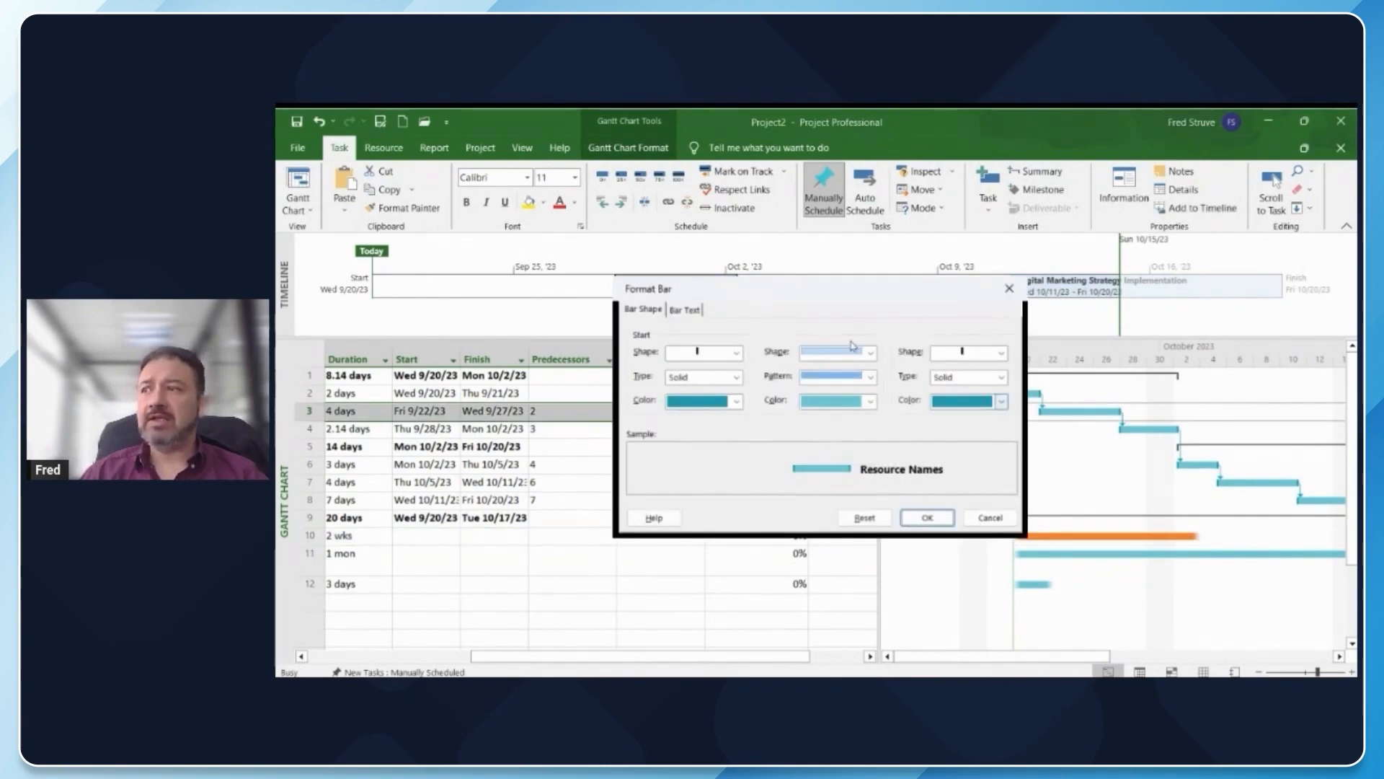
pyautogui.click(1002, 402)
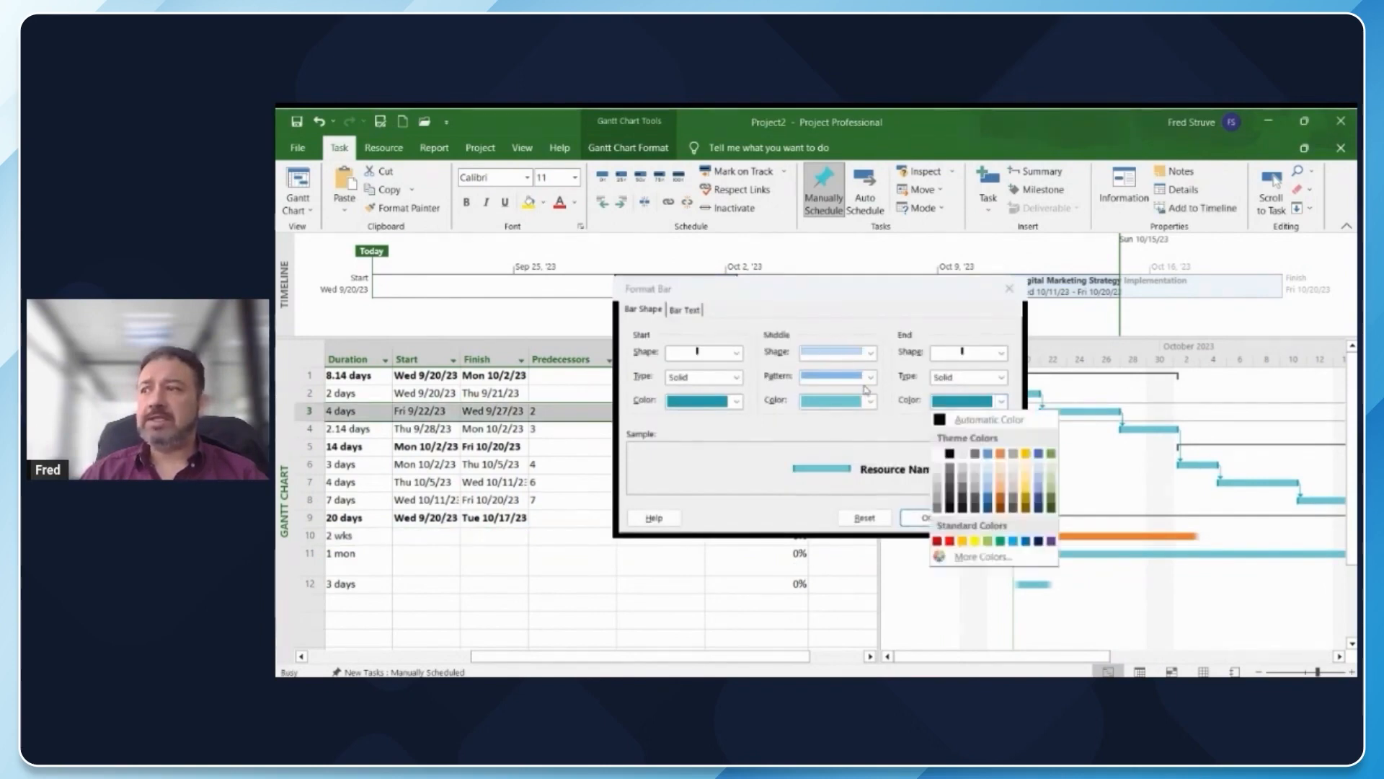
pyautogui.click(1012, 450)
pyautogui.press('Return')
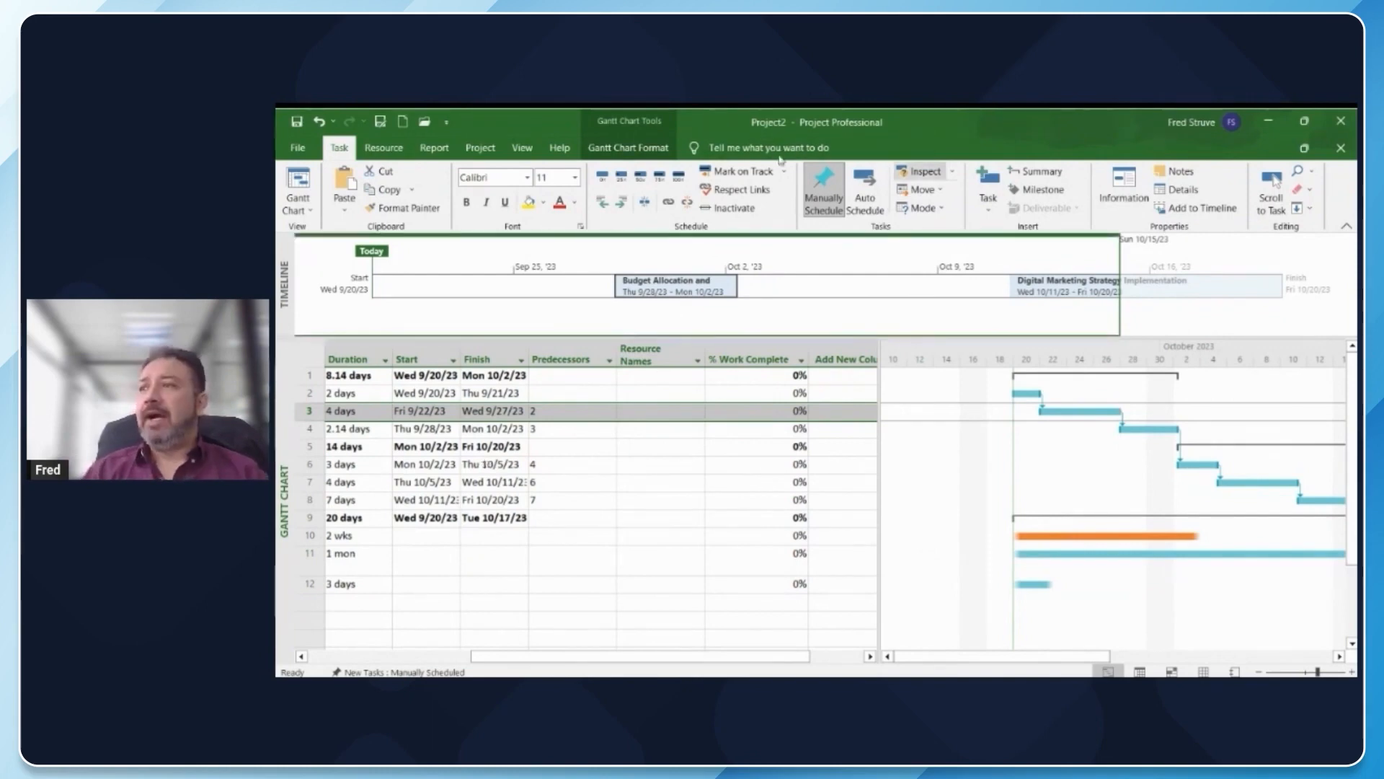
# - Inspect the factors affecting the start date of Market Research and Analysis
pyautogui.click(920, 172)
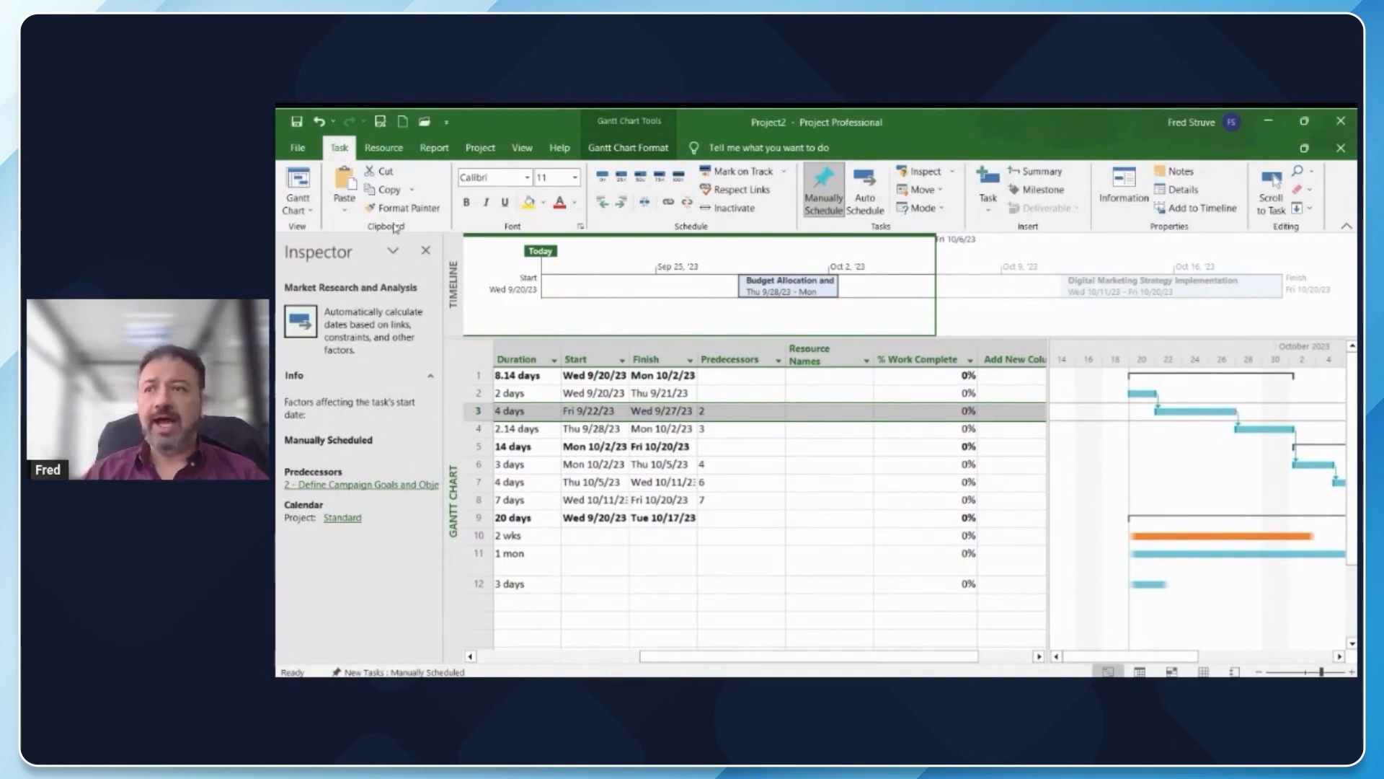
pyautogui.click(426, 251)
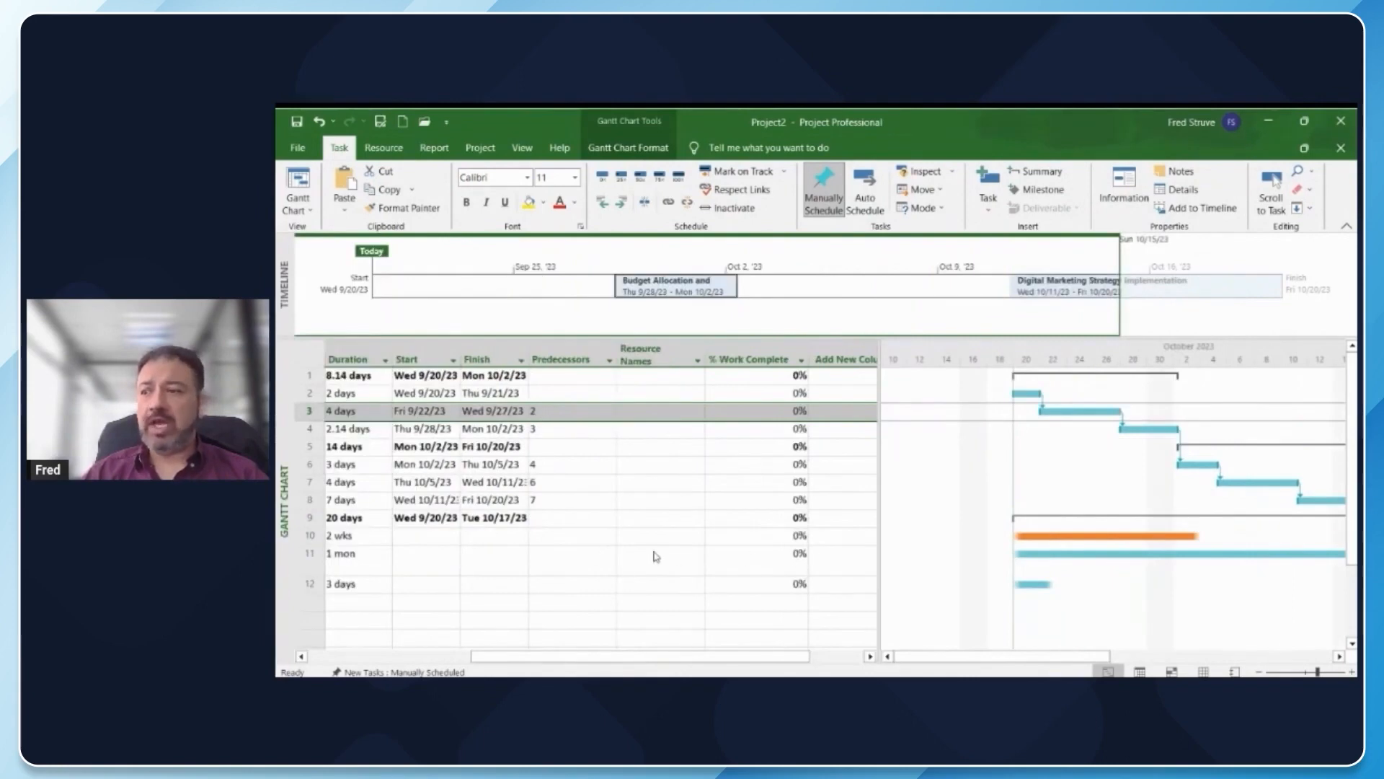
# - Add a Final Report milestone with a 0-day duration in the row below Final Report and Recommendations
pyautogui.moveTo(649, 656); pyautogui.dragTo(476, 657)
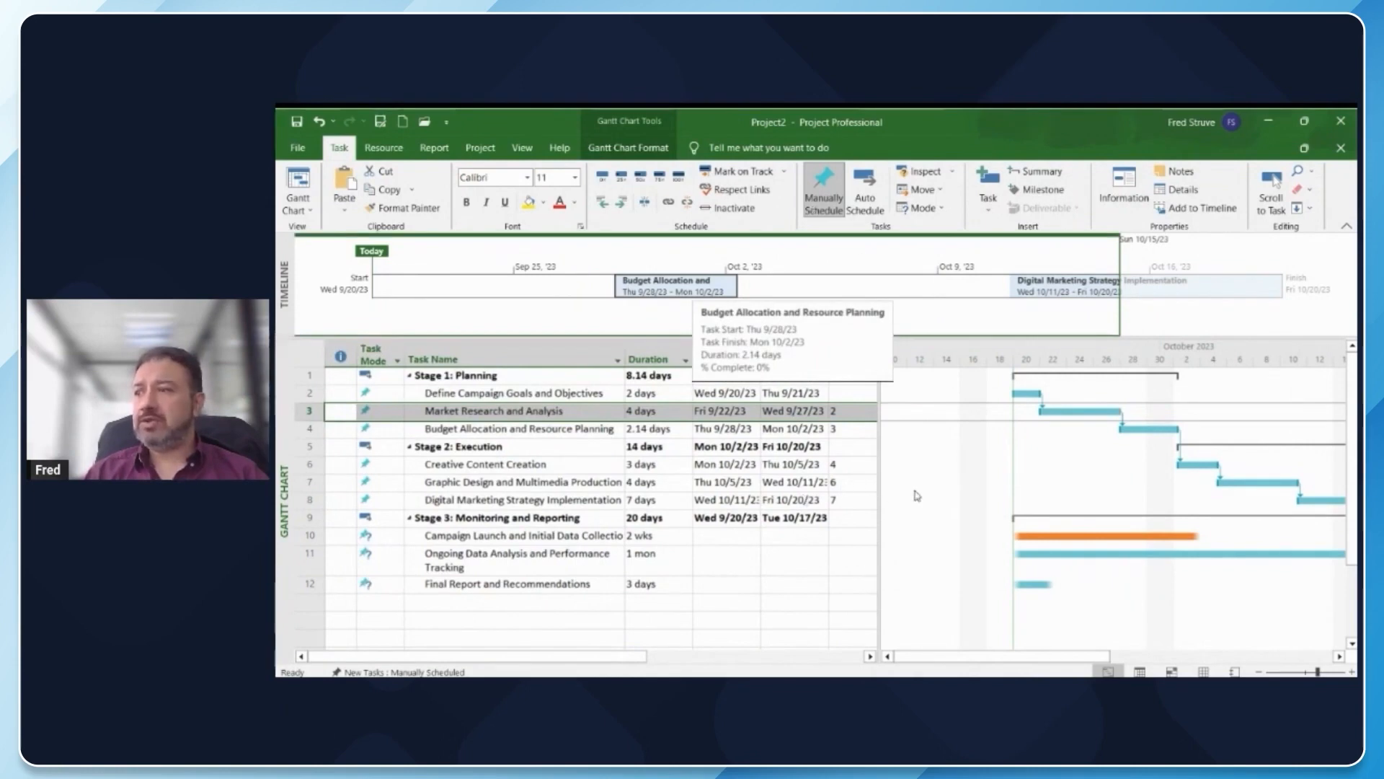
pyautogui.click(476, 602)
pyautogui.write('F')
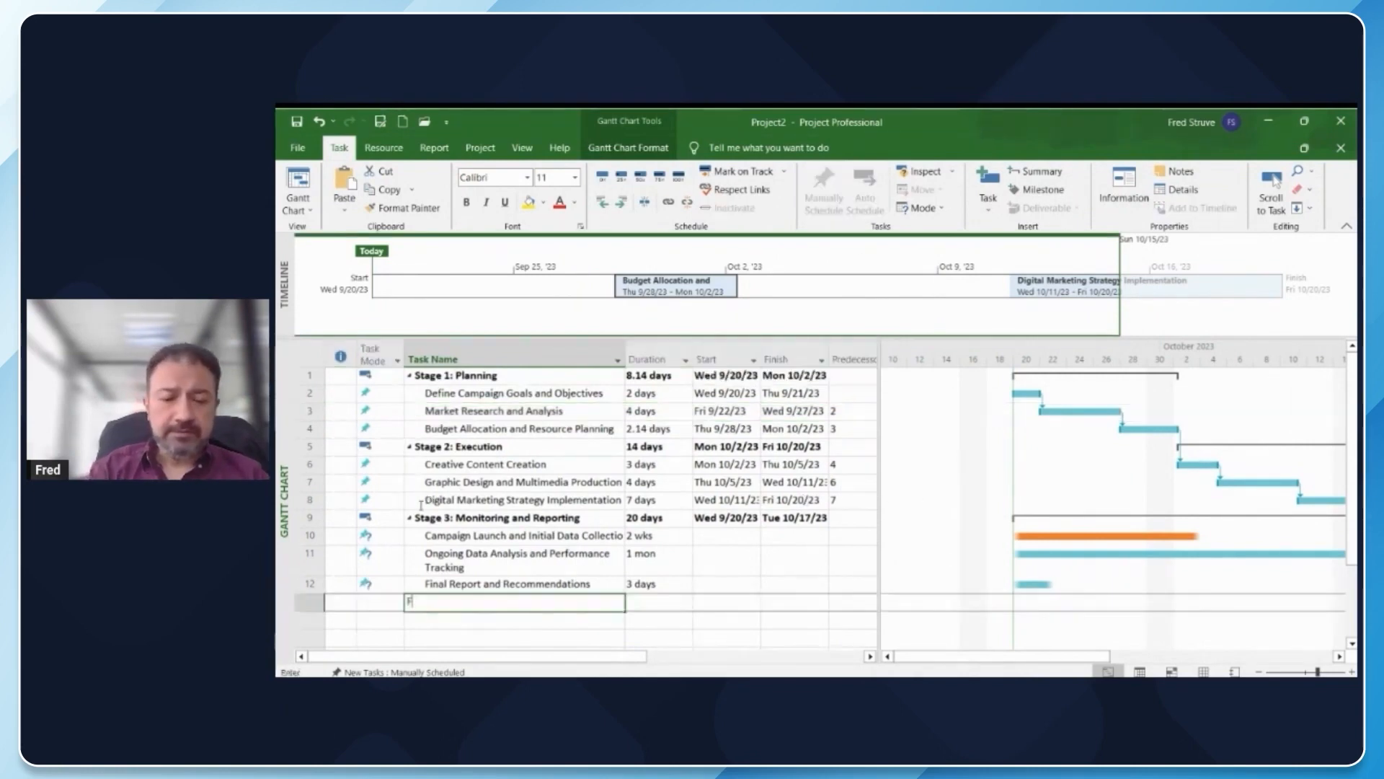
pyautogui.write('inal Report')
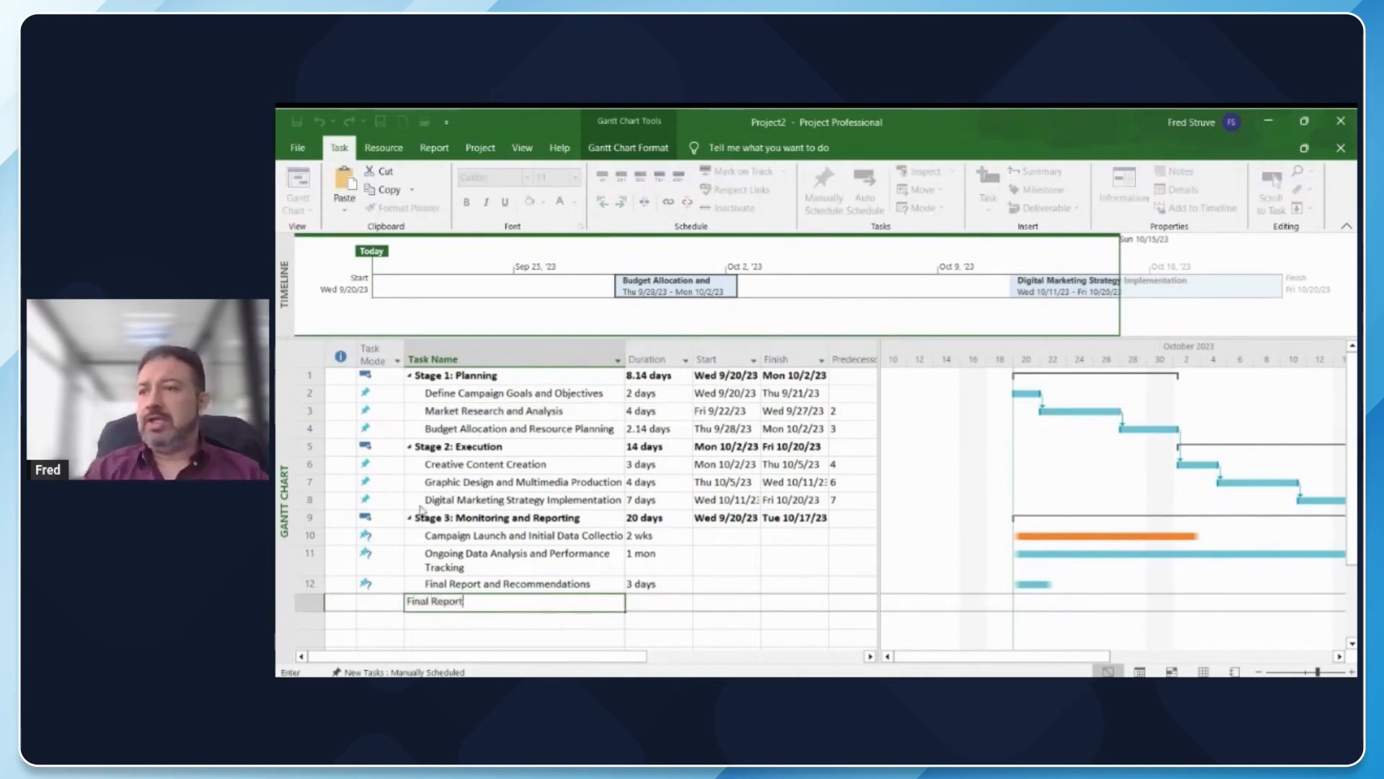
pyautogui.press('Return')
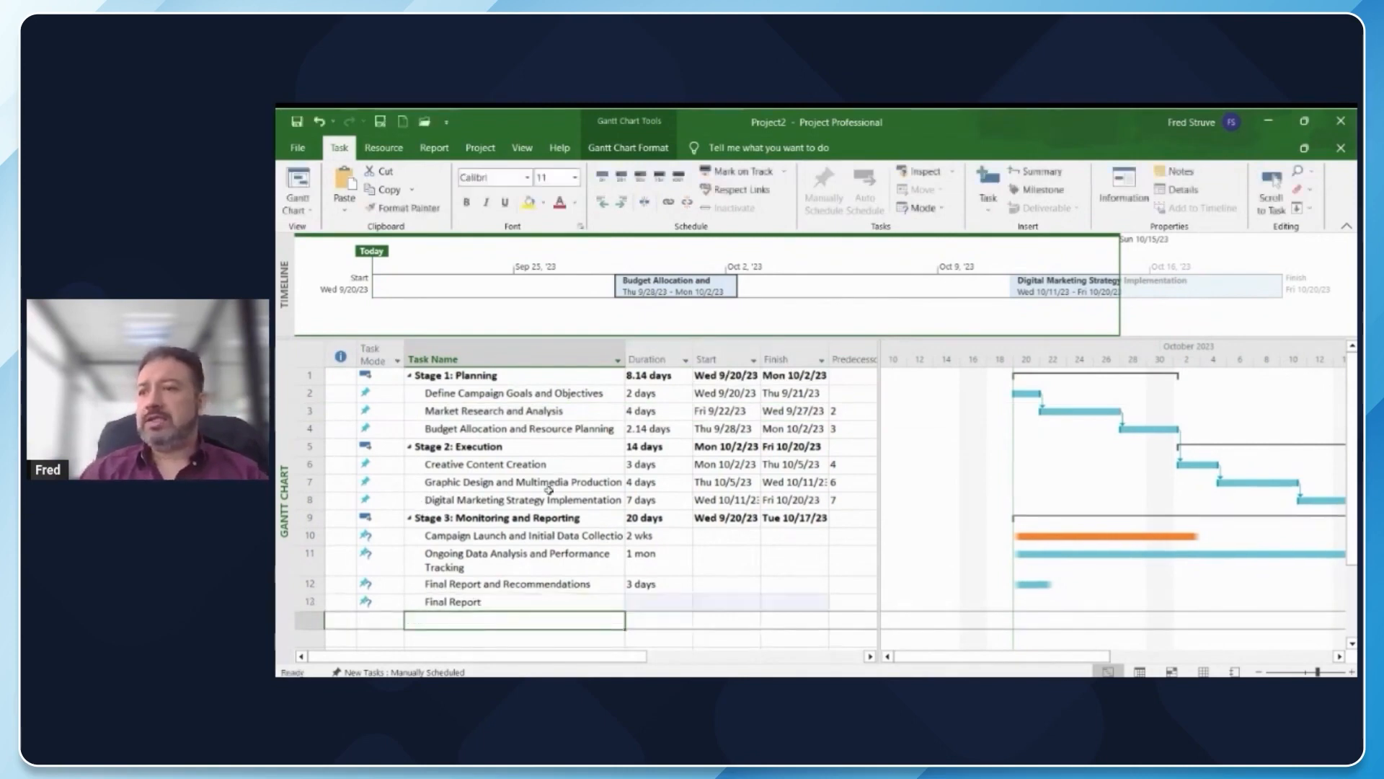
pyautogui.press('Up')
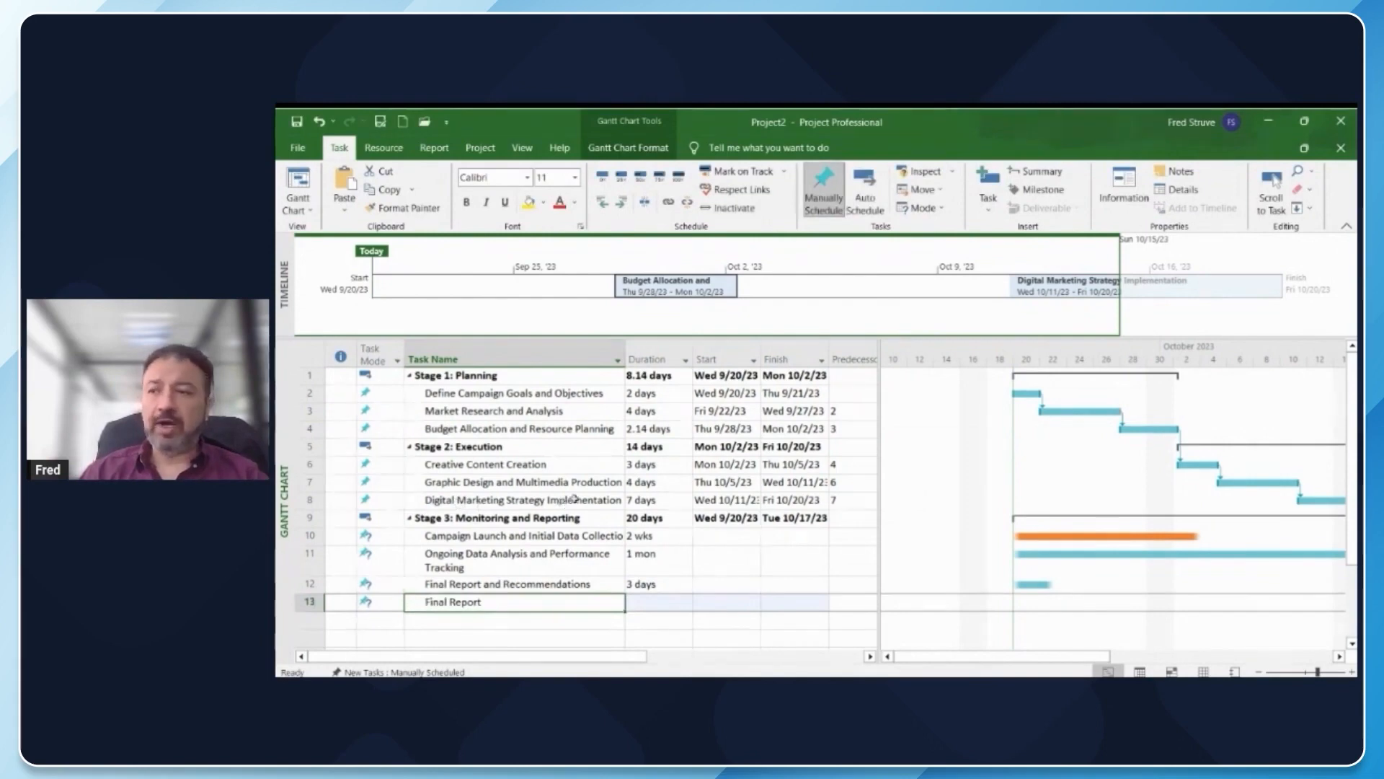
pyautogui.press('Tab')
pyautogui.write('0')
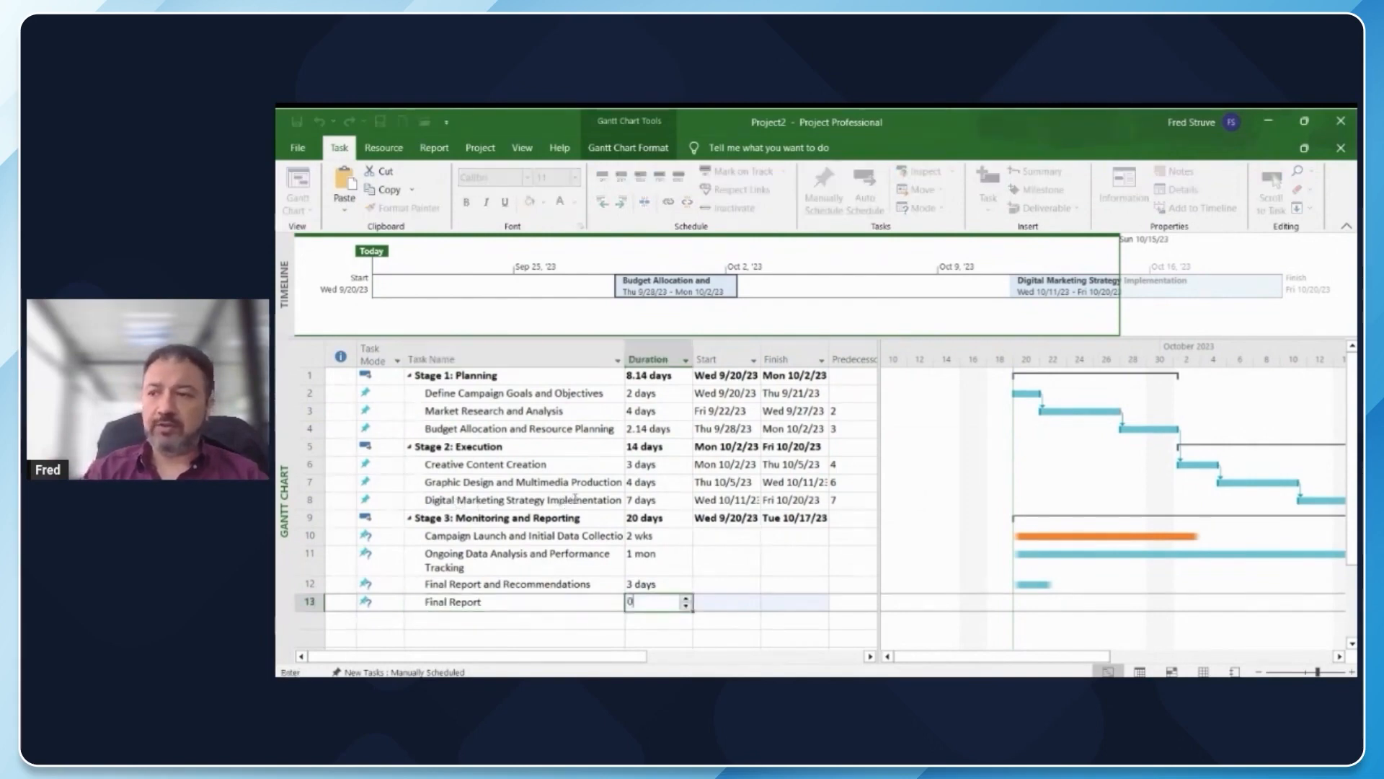
pyautogui.press('Return')
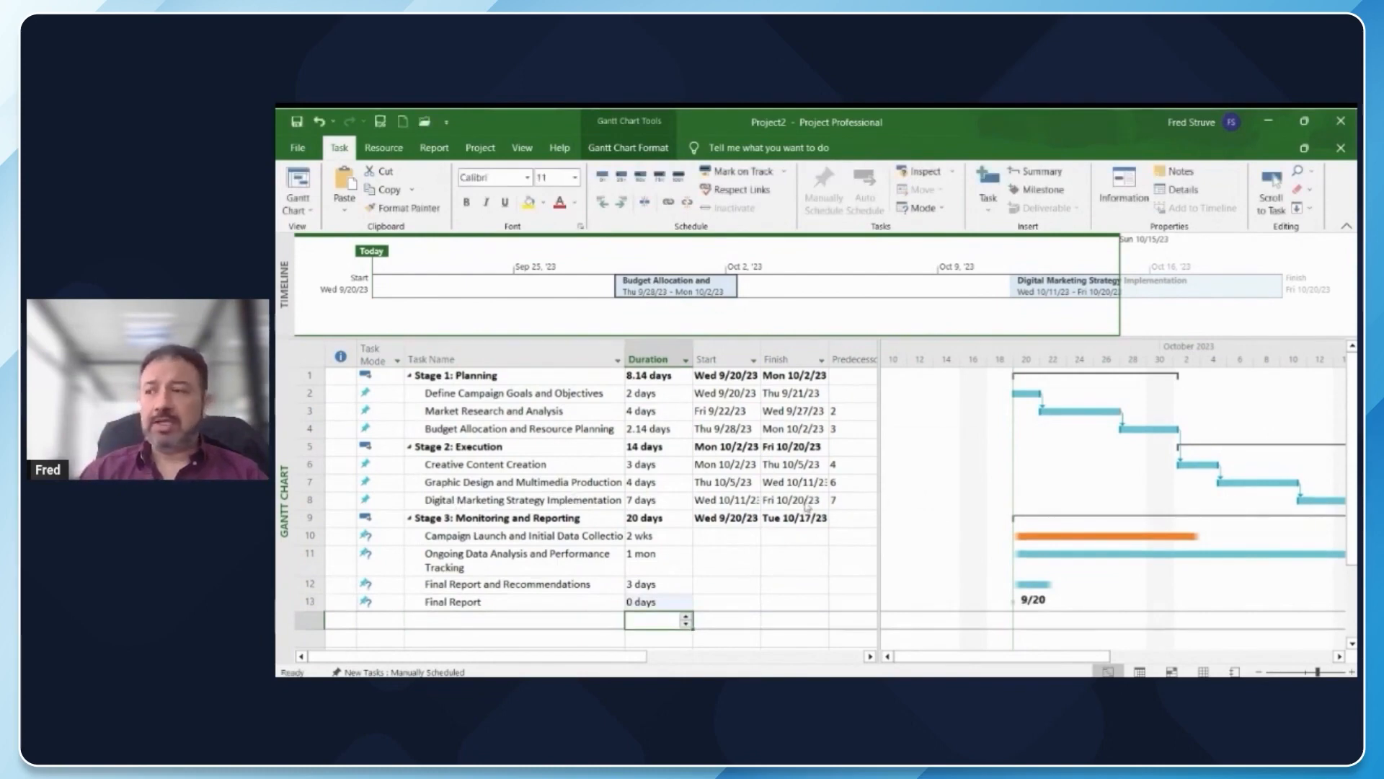
# - Link the Final Report milestone to Final Report and Recommendations by entering 12 as its predecessor
pyautogui.press('Up')
pyautogui.press('Right')
pyautogui.press('Right')
pyautogui.press('Right')
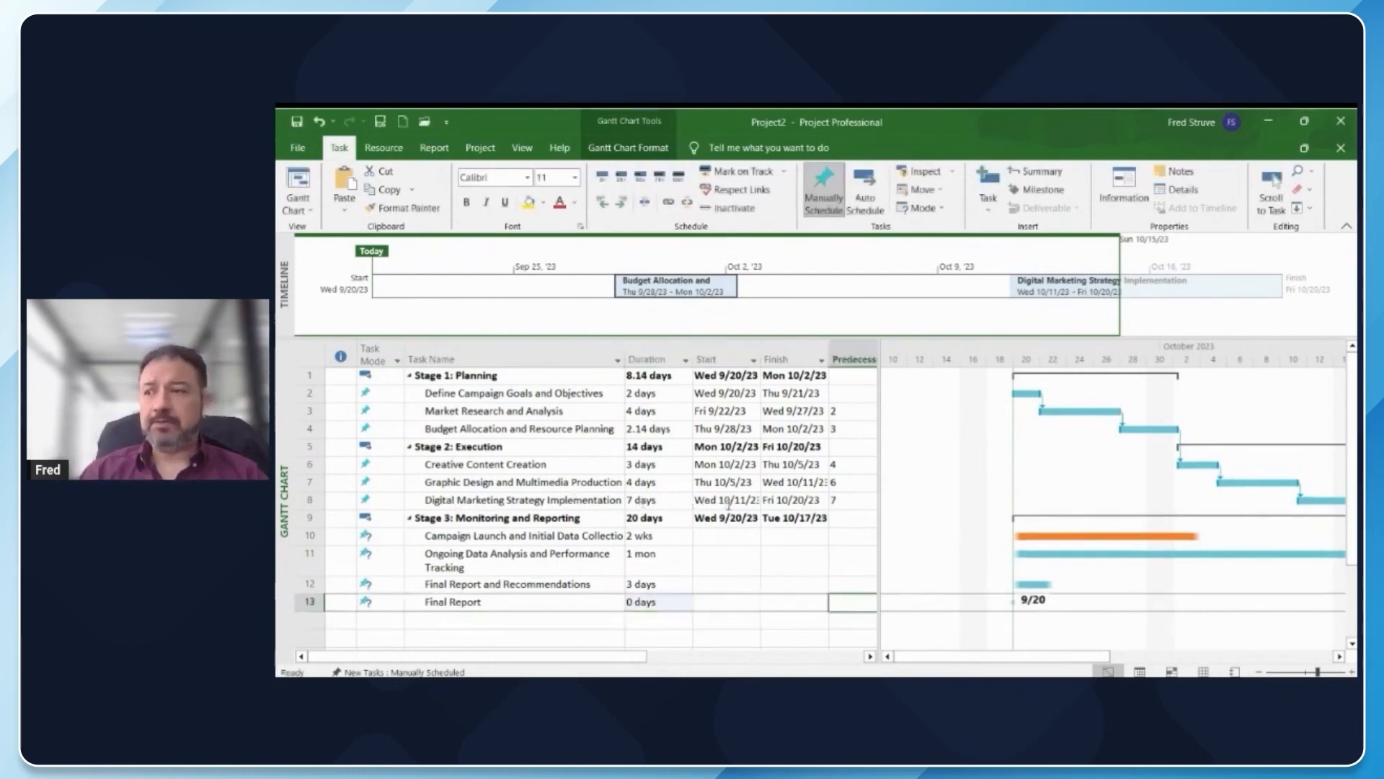
pyautogui.write('12')
pyautogui.press('Return')
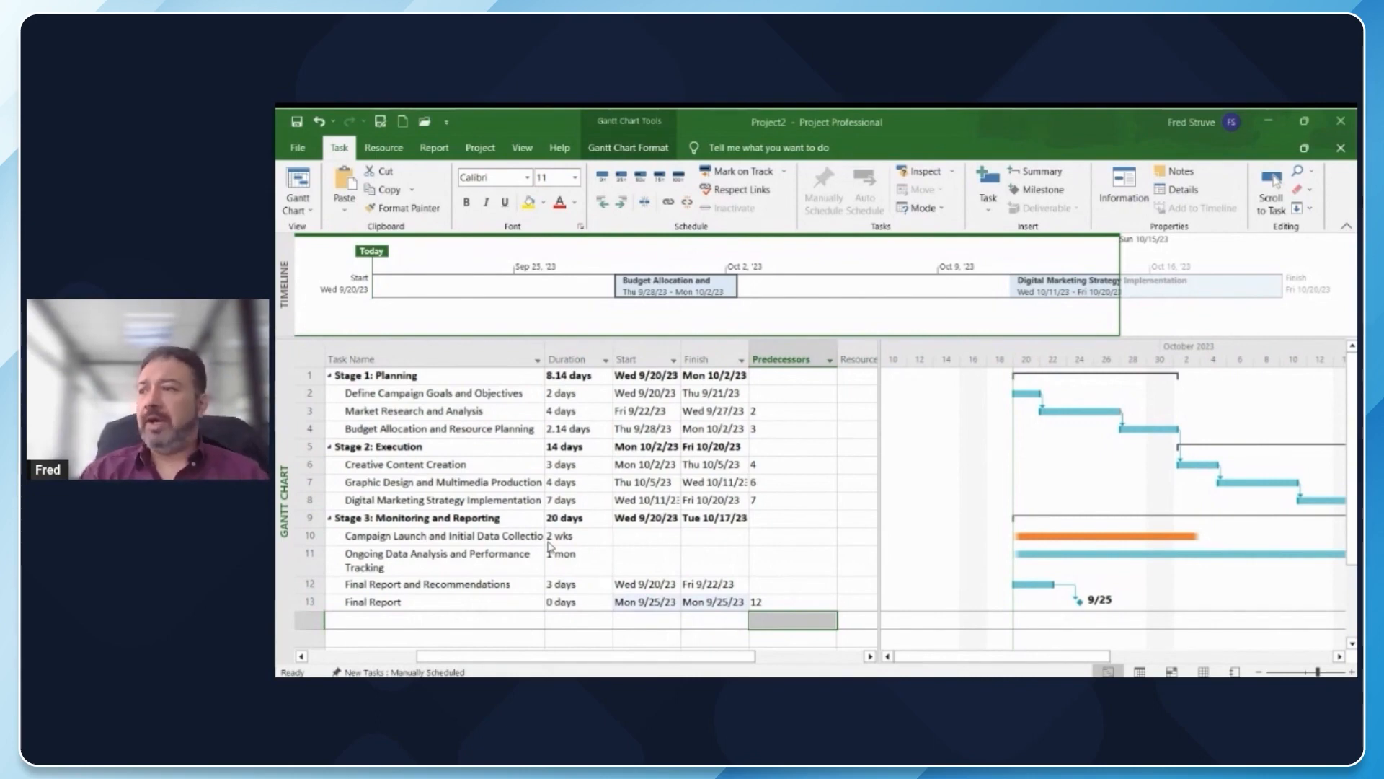
pyautogui.moveTo(963, 656); pyautogui.dragTo(1000, 656)
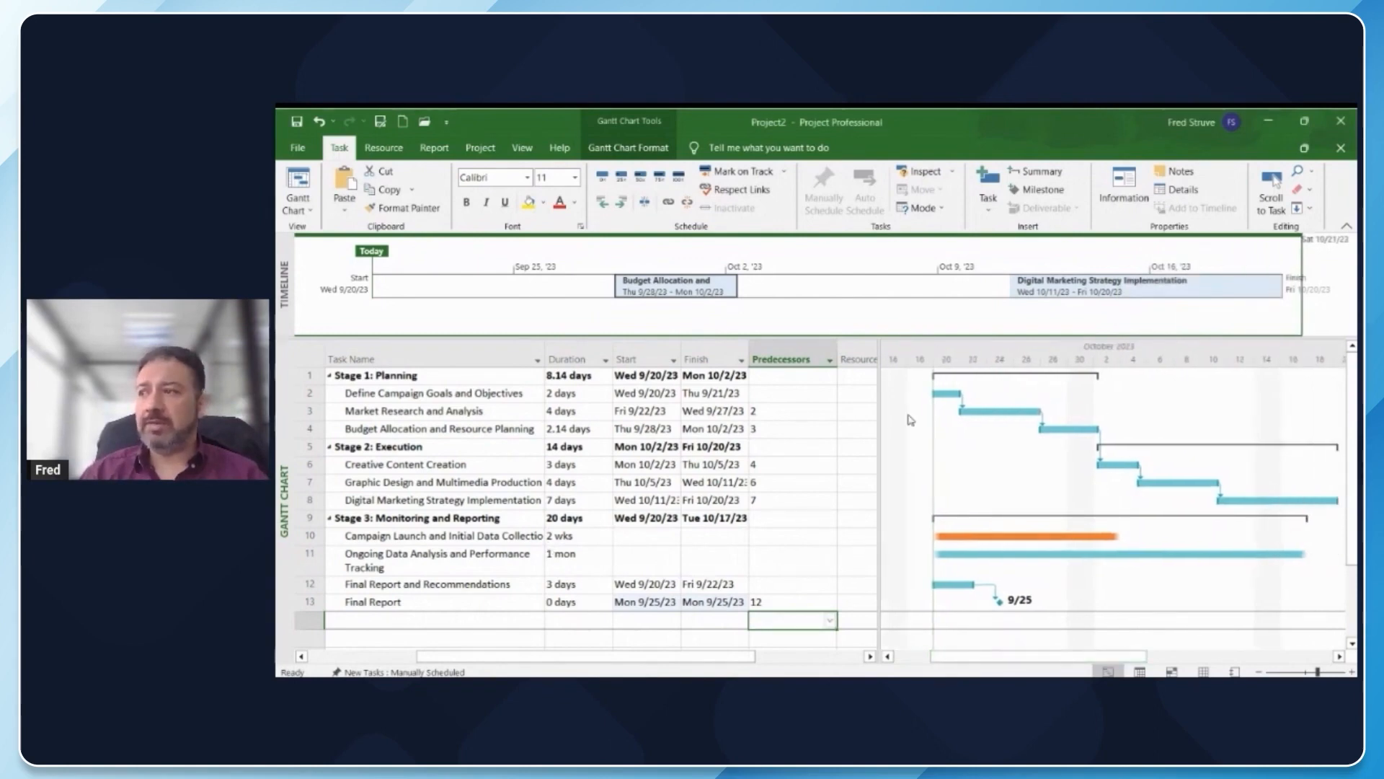
pyautogui.moveTo(1033, 656); pyautogui.dragTo(1045, 656)
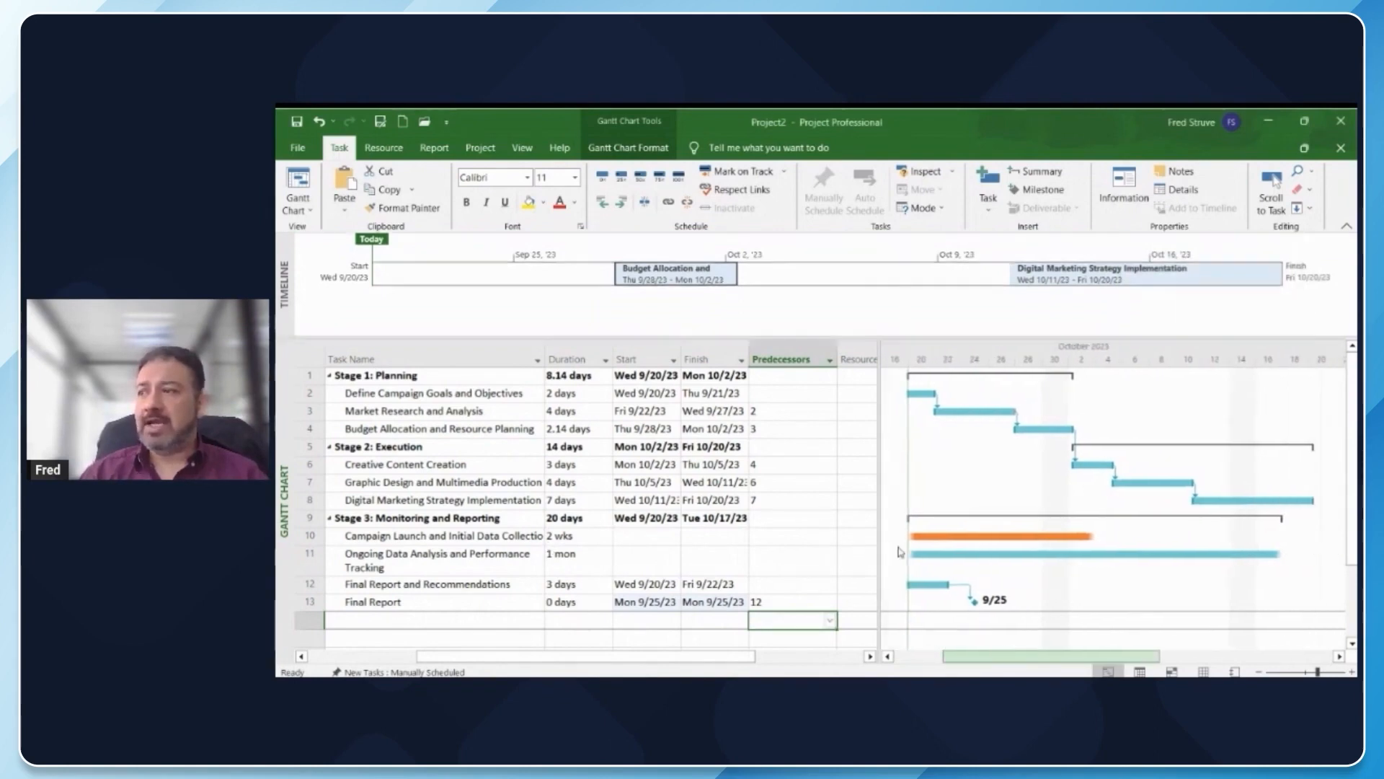
pyautogui.moveTo(899, 552); pyautogui.dragTo(831, 544)
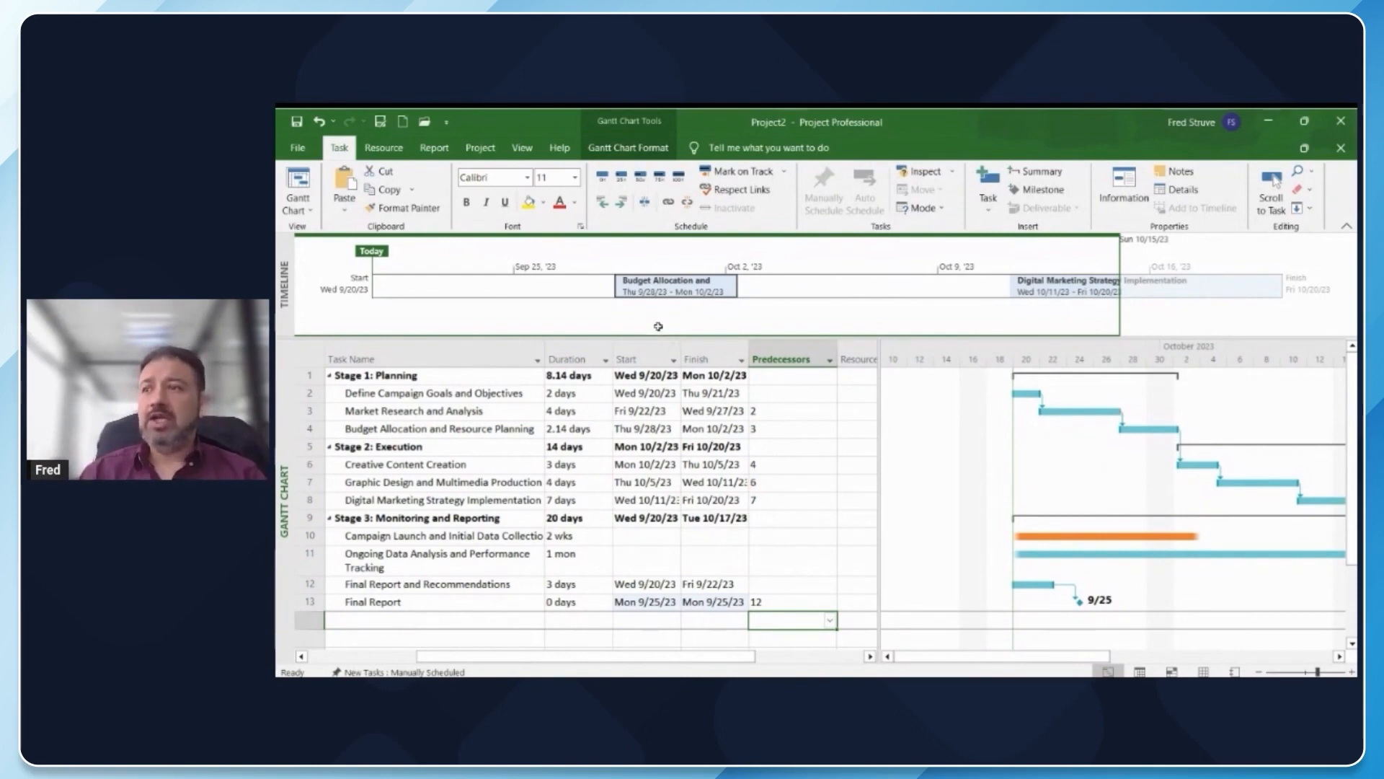
pyautogui.click(384, 148)
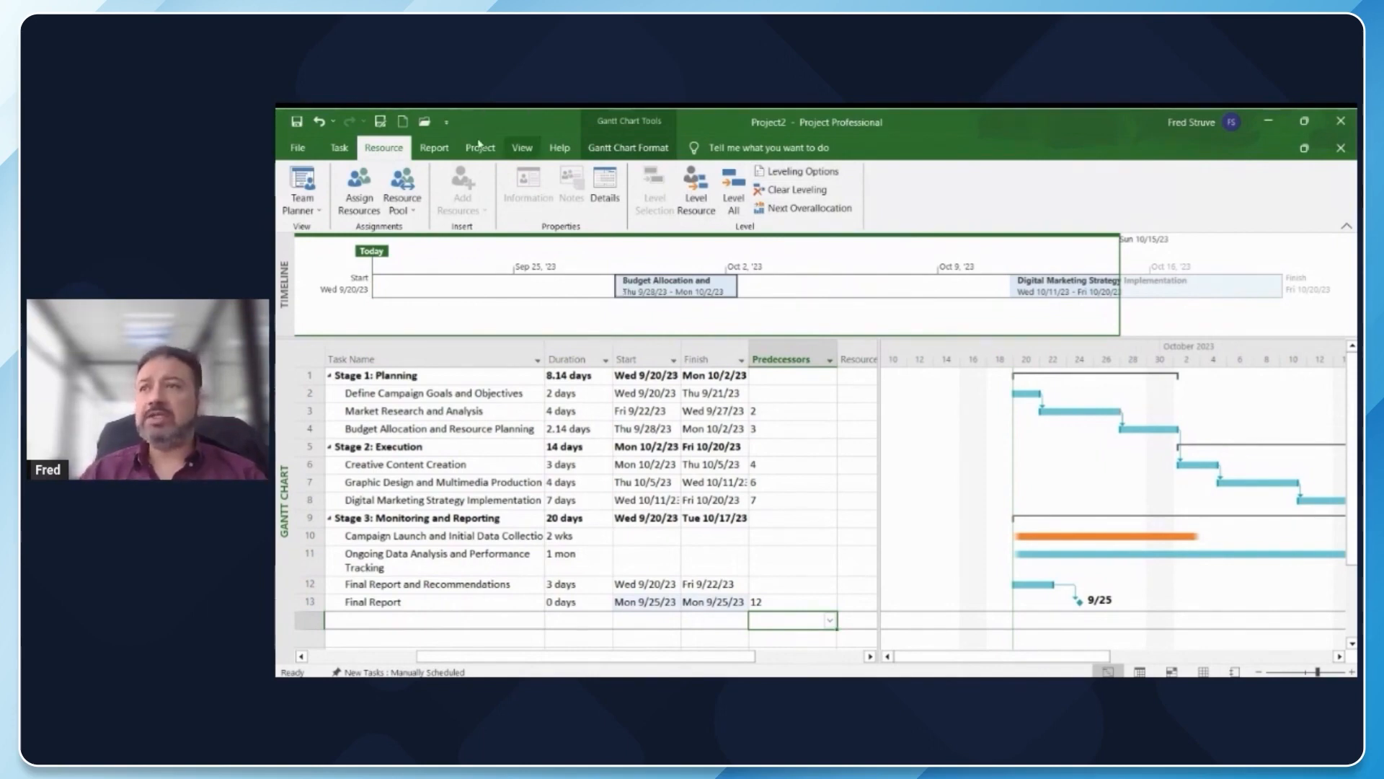
pyautogui.click(434, 147)
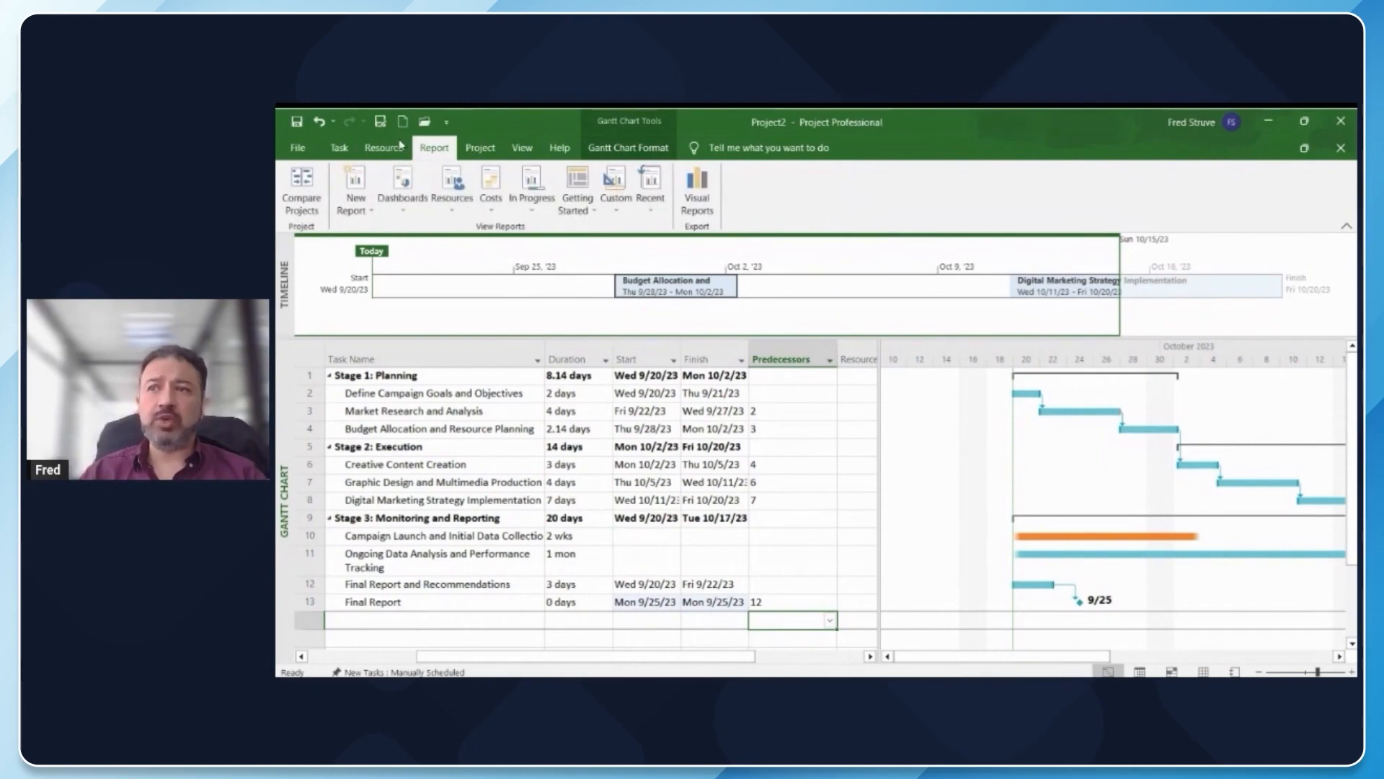
pyautogui.click(353, 200)
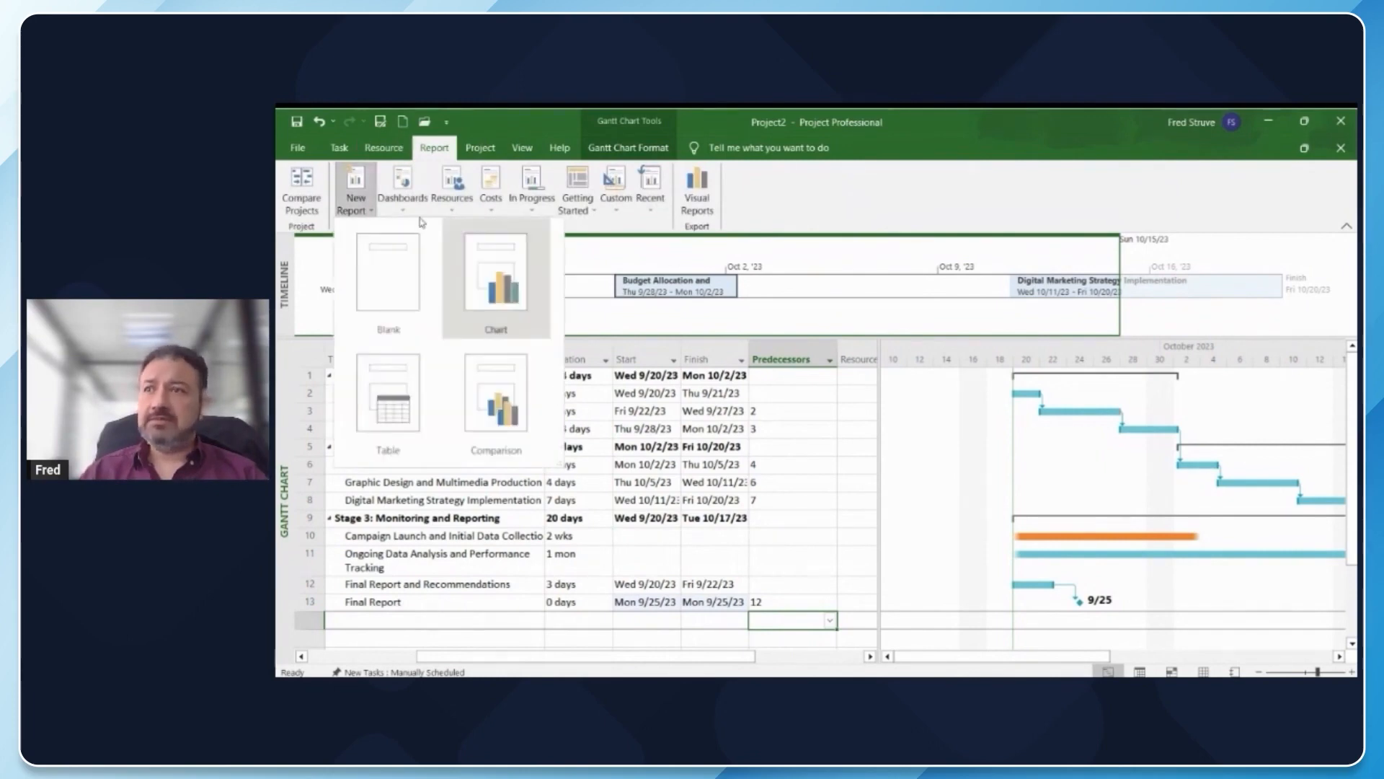
pyautogui.click(455, 250)
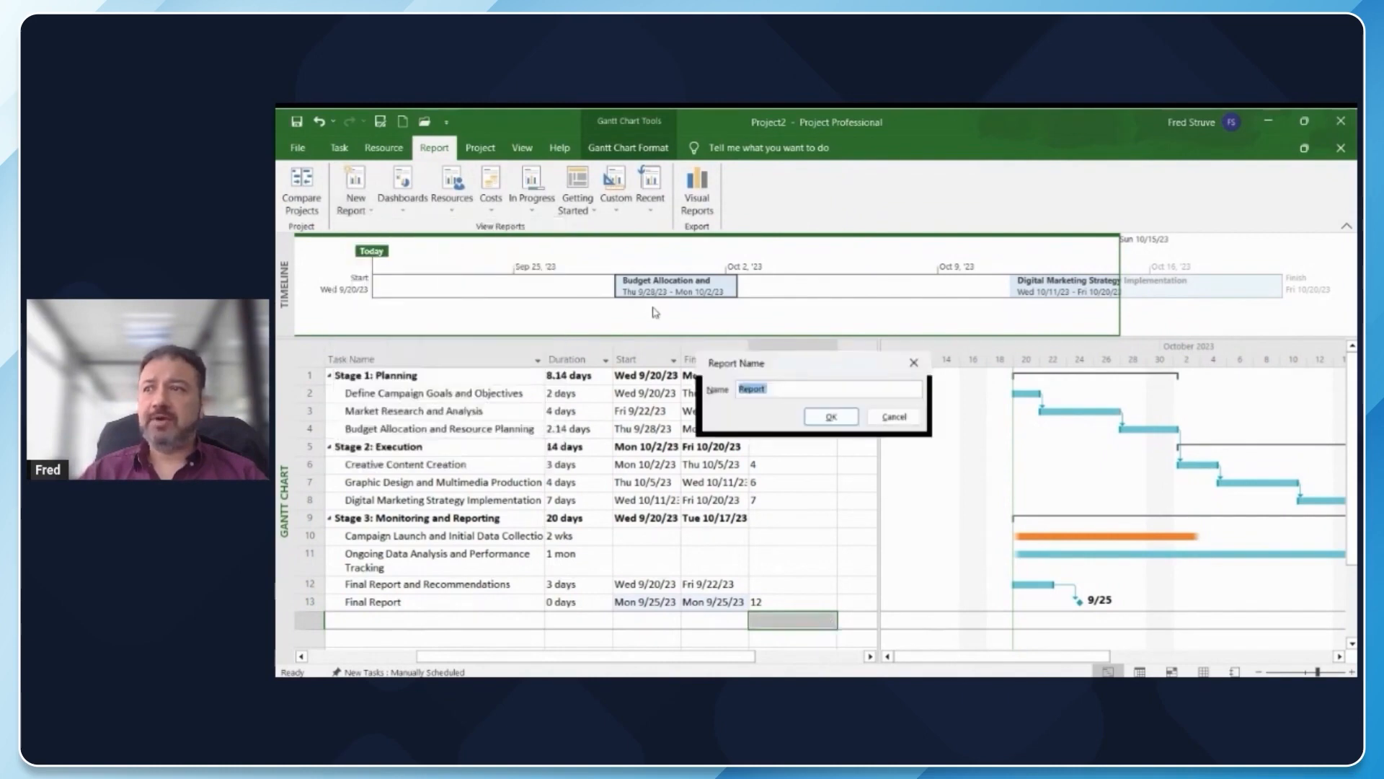
pyautogui.press('Escape')
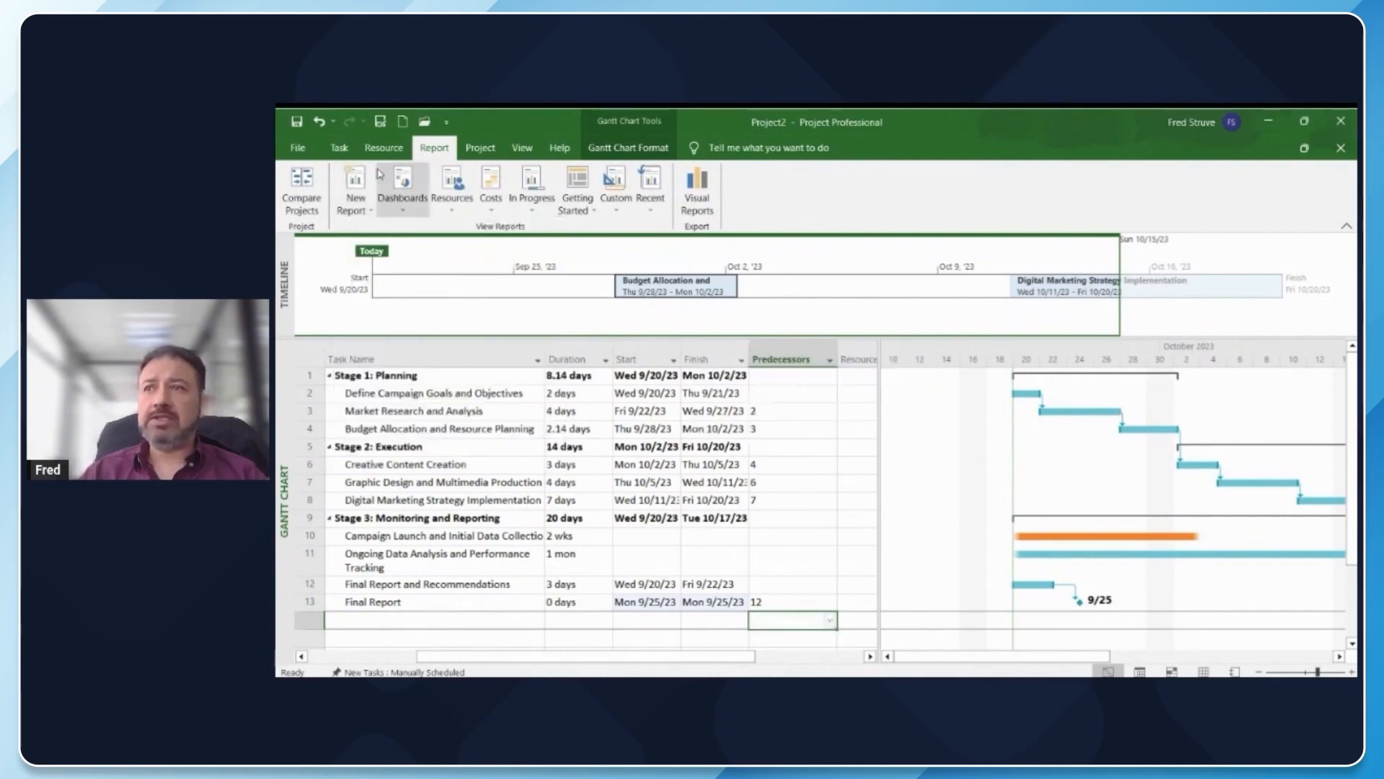
# - Open the Project Overview dashboard report and review its completion chart, milestones due and late tasks
pyautogui.click(380, 204)
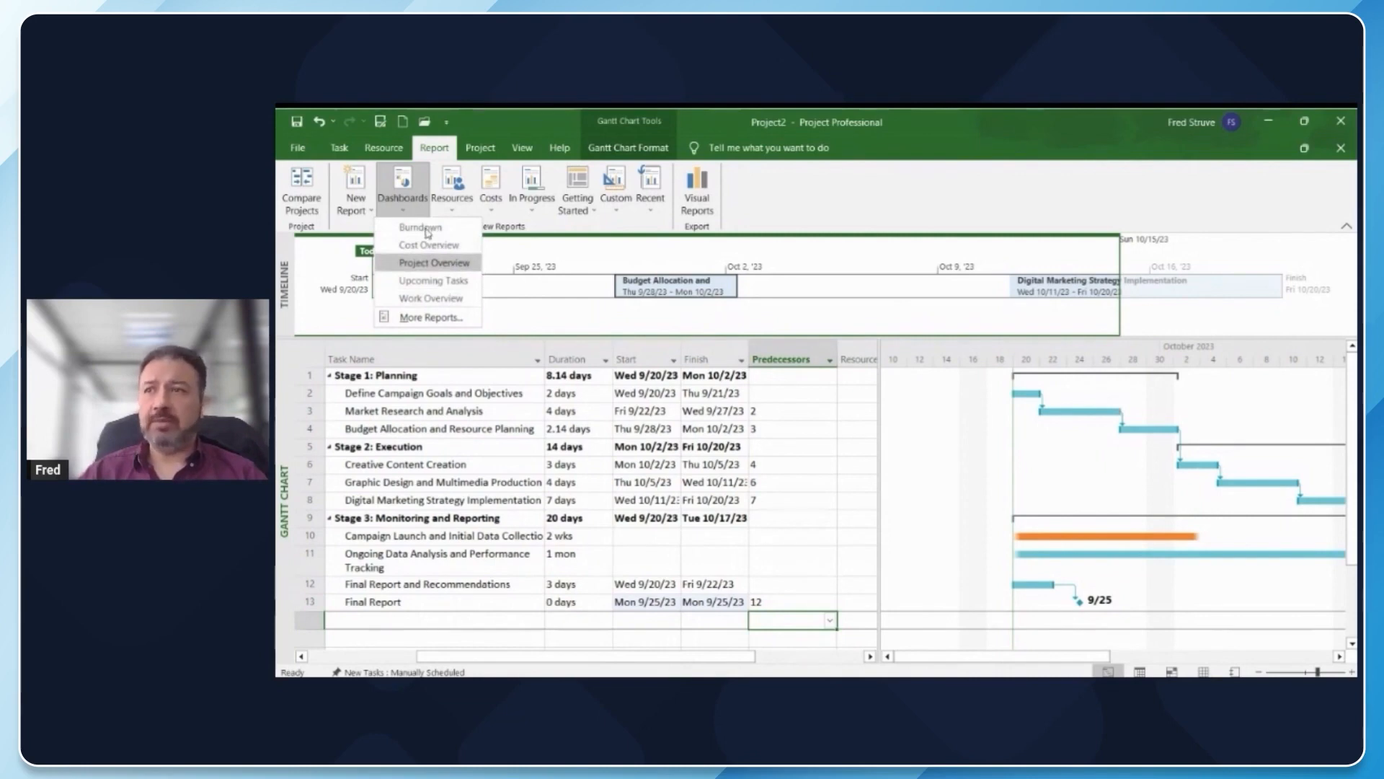
pyautogui.click(434, 262)
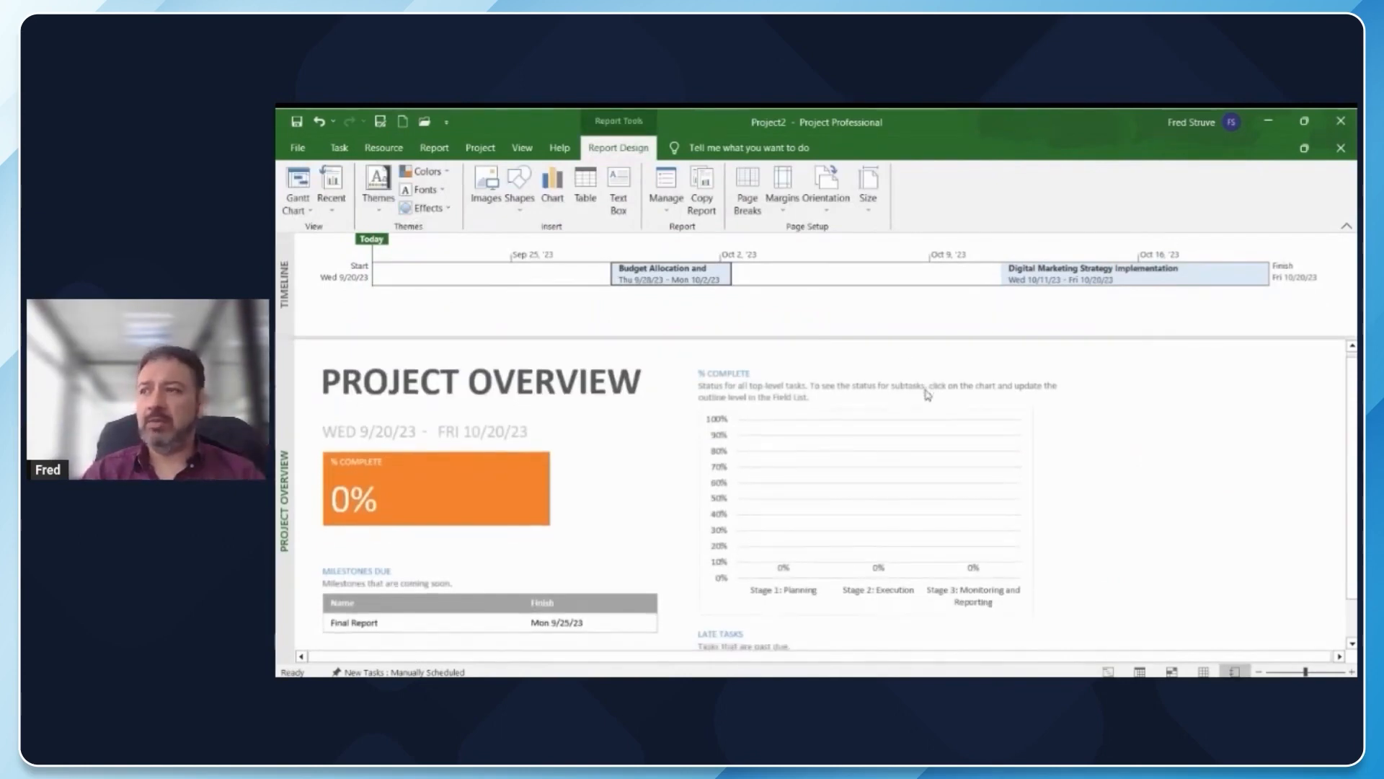
pyautogui.scroll(-2, 928, 395)
pyautogui.scroll(1, 928, 395)
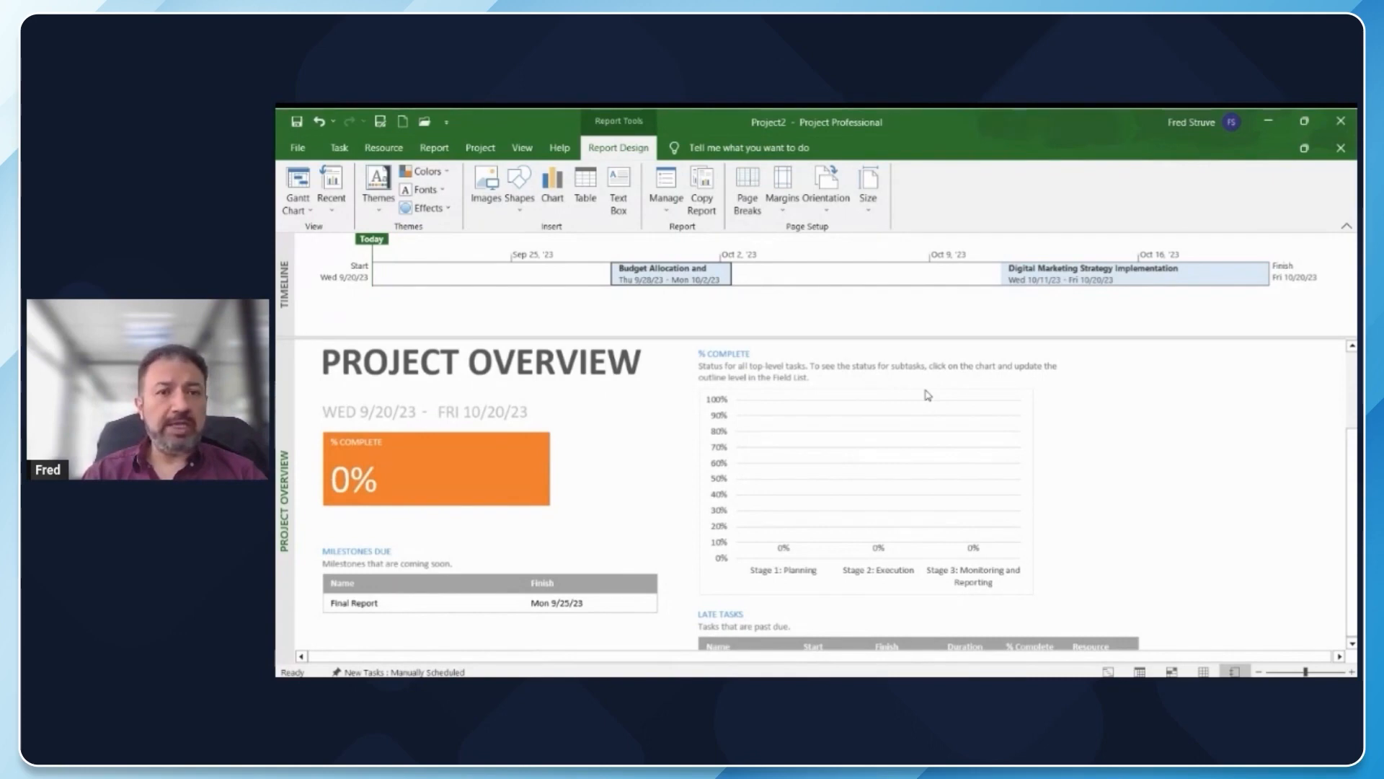
# - Open the recent project file THUNDERBIRD-REV03 3rd Turn
pyautogui.click(290, 145)
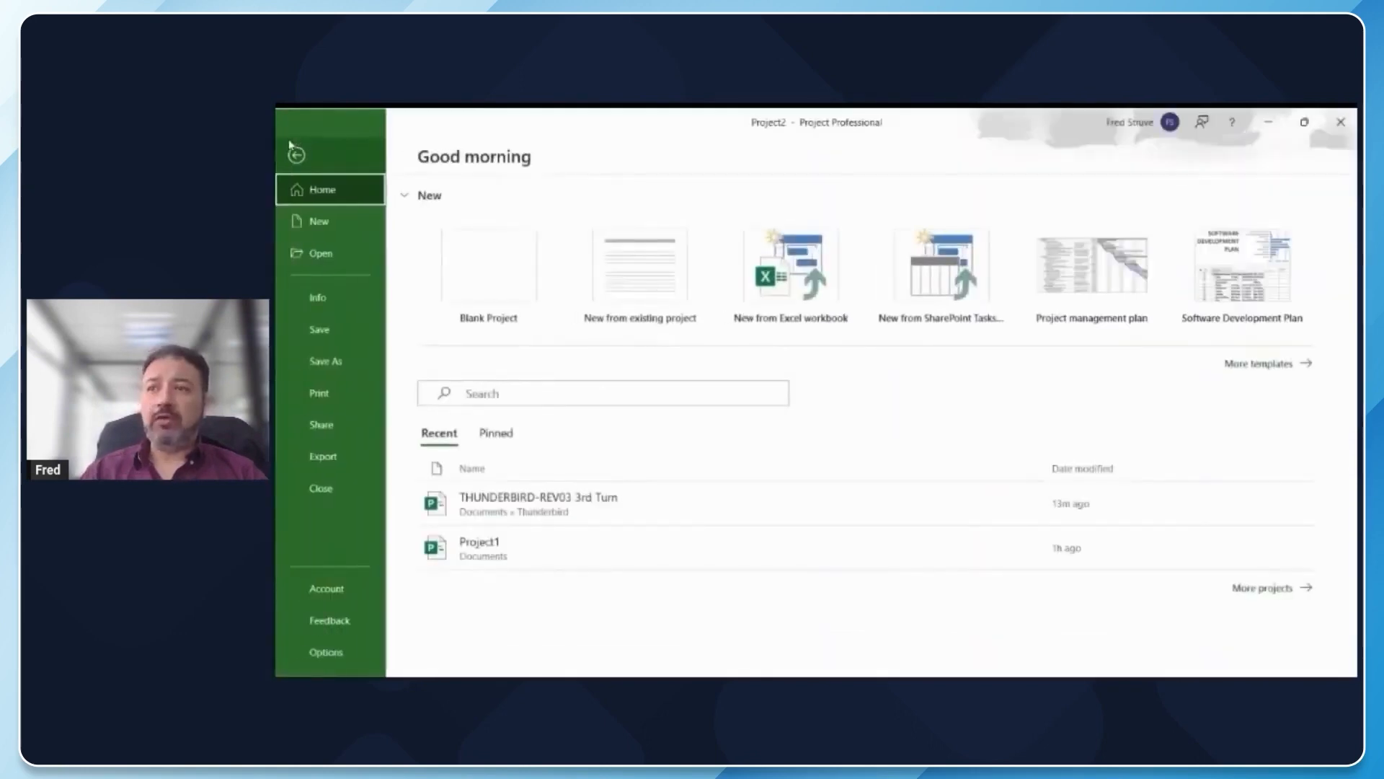
pyautogui.click(548, 504)
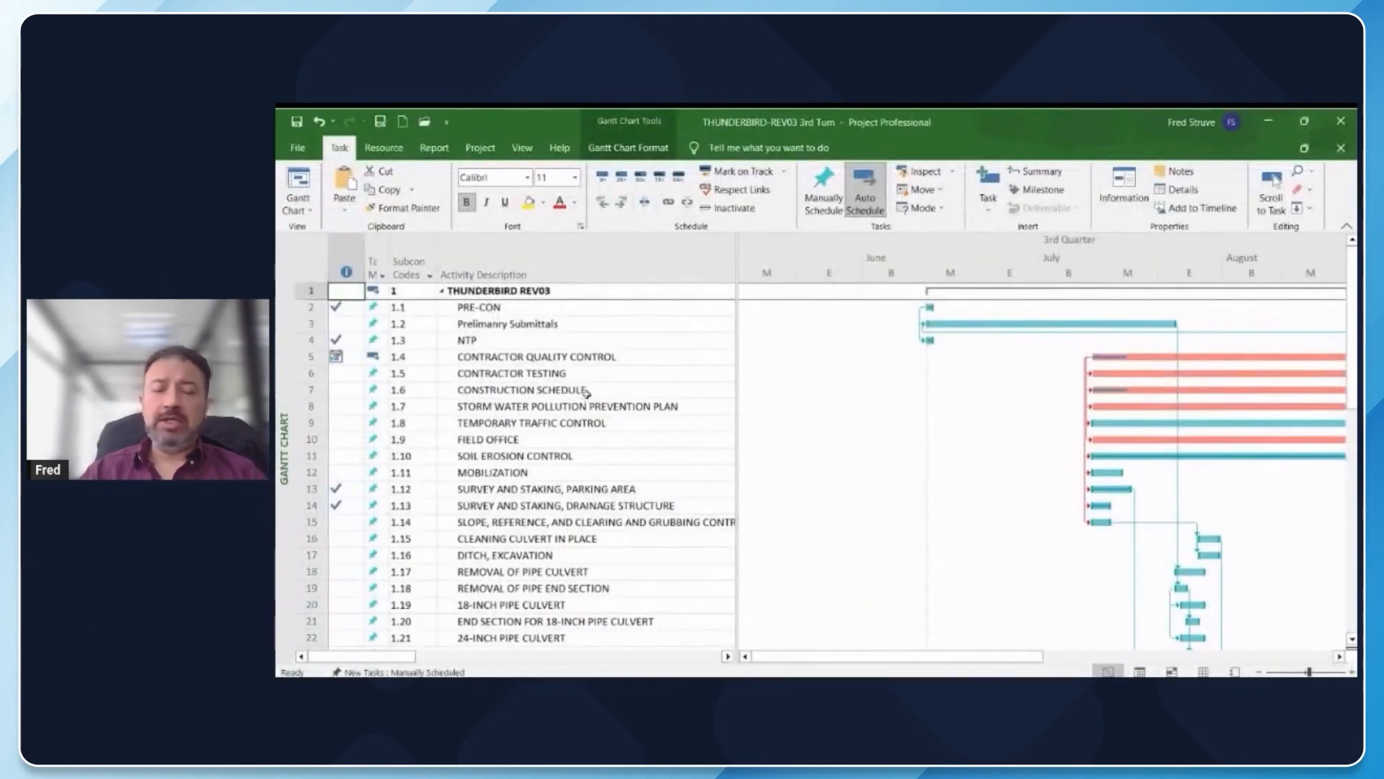
pyautogui.click(429, 251)
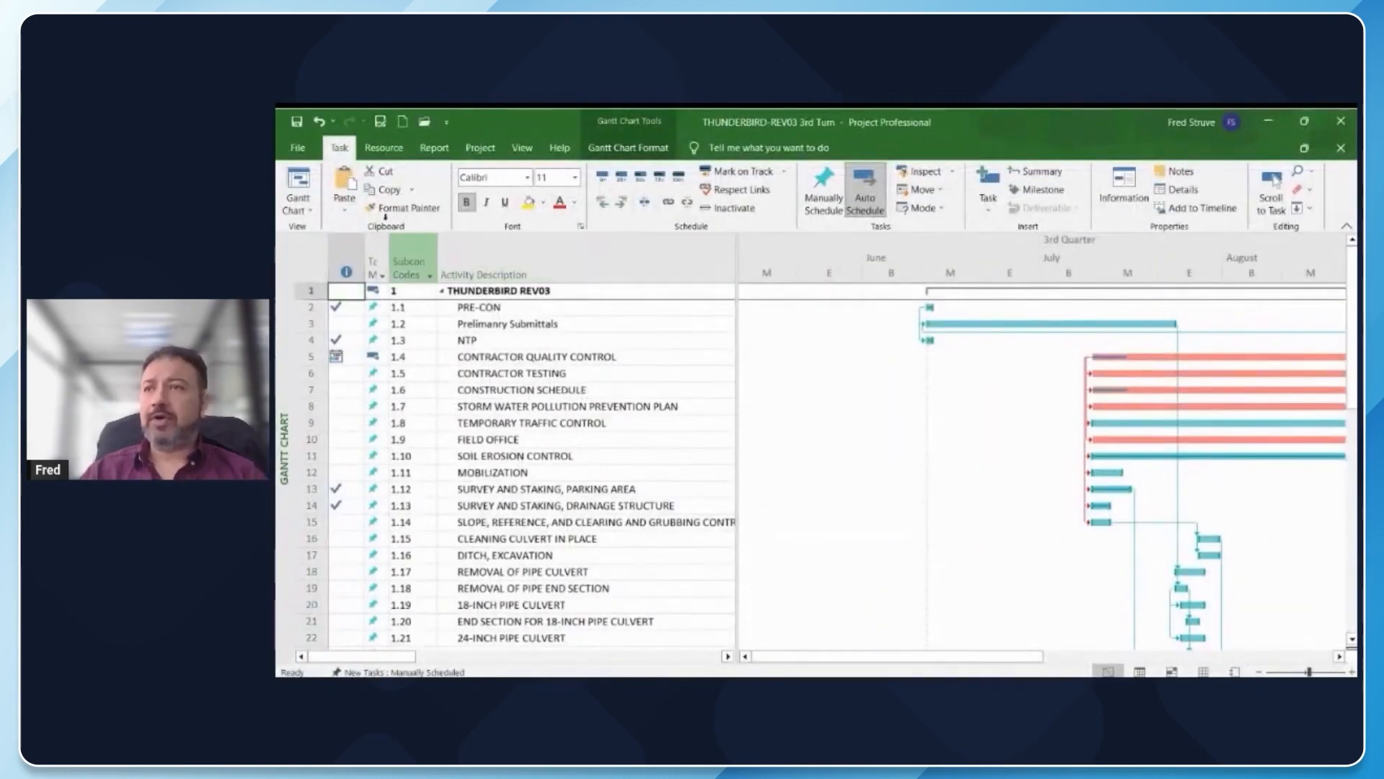
# - Show the Thunderbird schedule as a Network Diagram and look through its linked task boxes
pyautogui.click(522, 148)
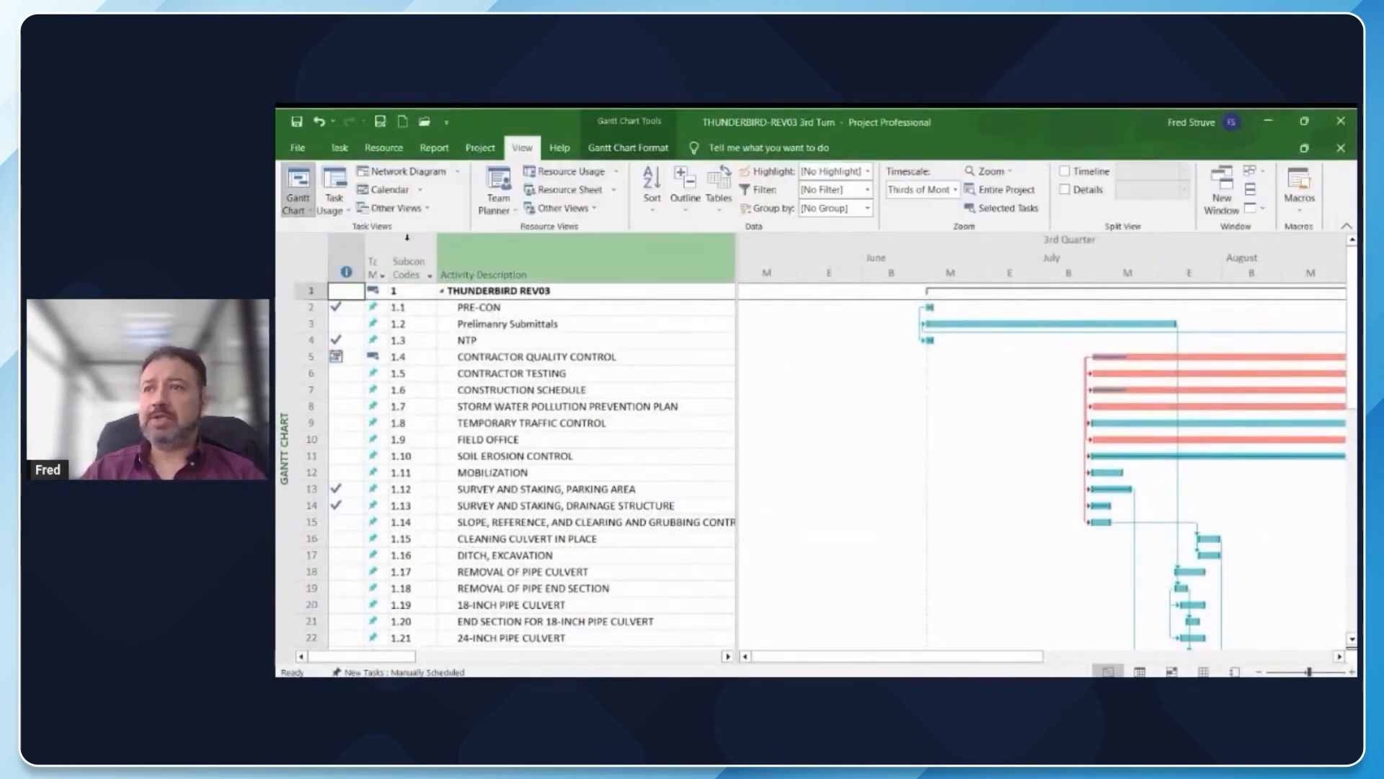
pyautogui.click(307, 196)
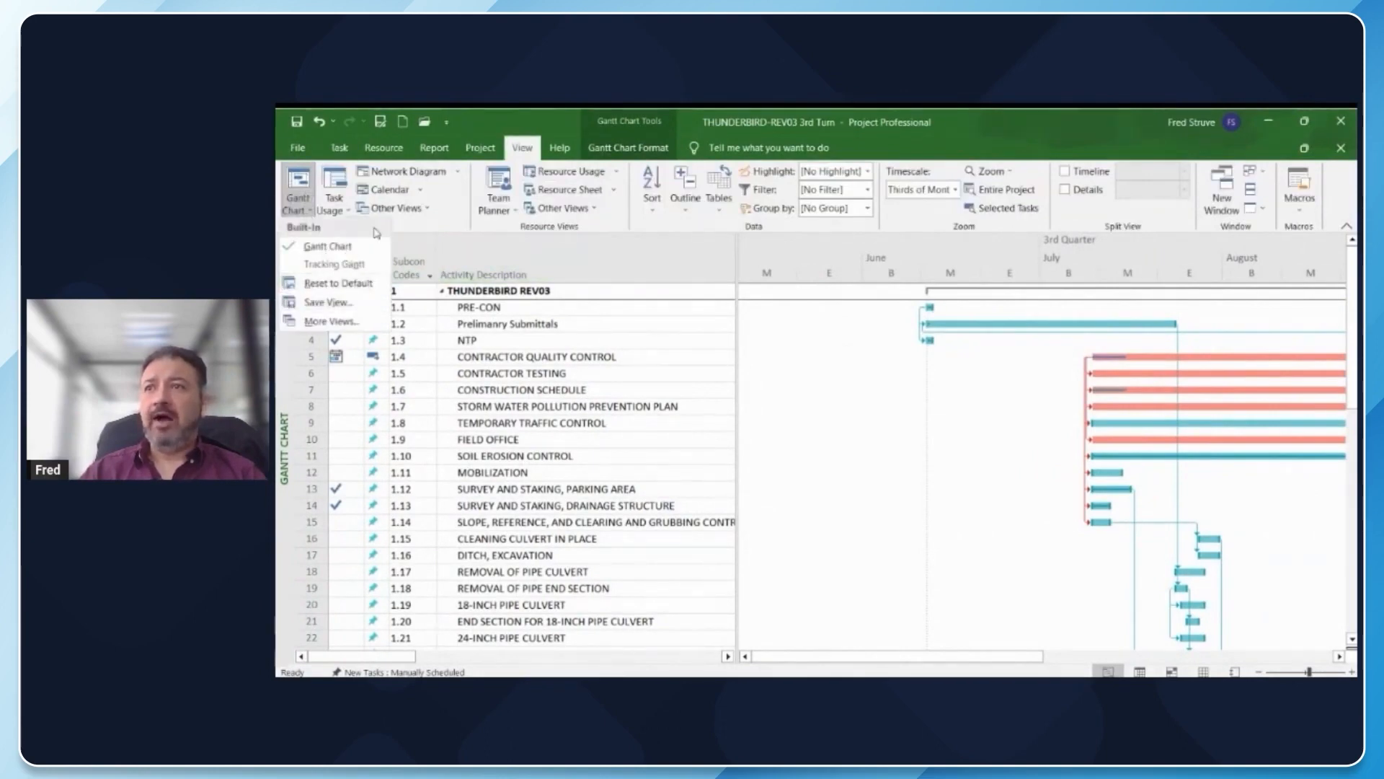
pyautogui.click(387, 168)
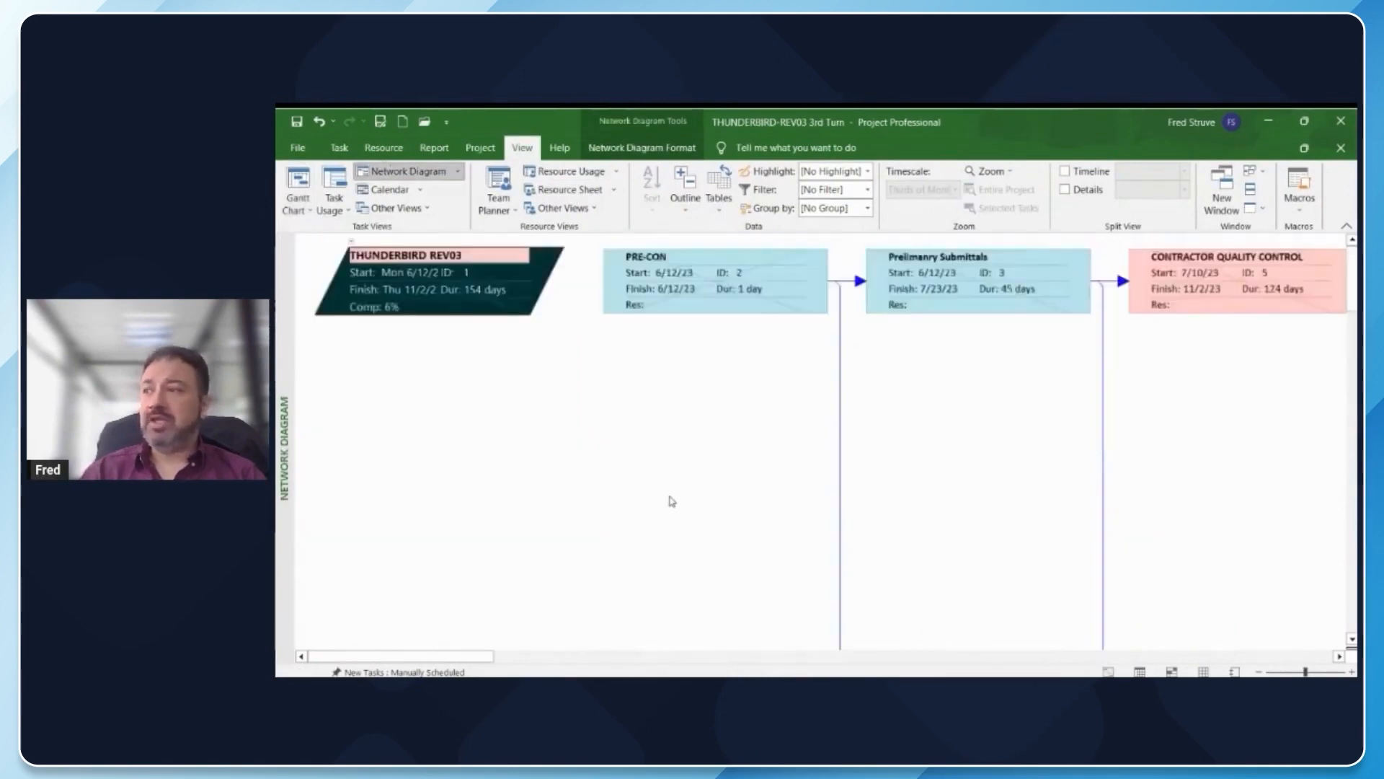
pyautogui.scroll(-5, 1140, 249)
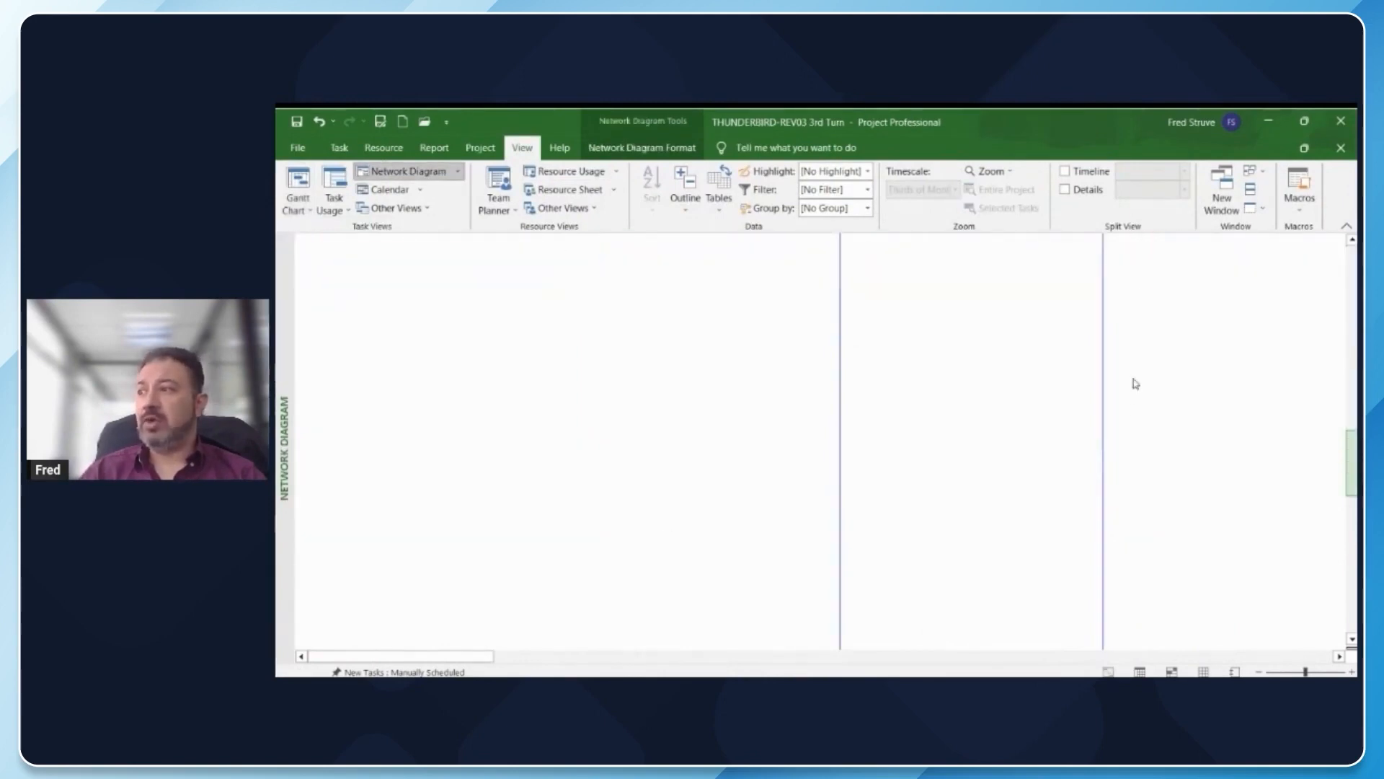
pyautogui.scroll(-5, 1135, 390)
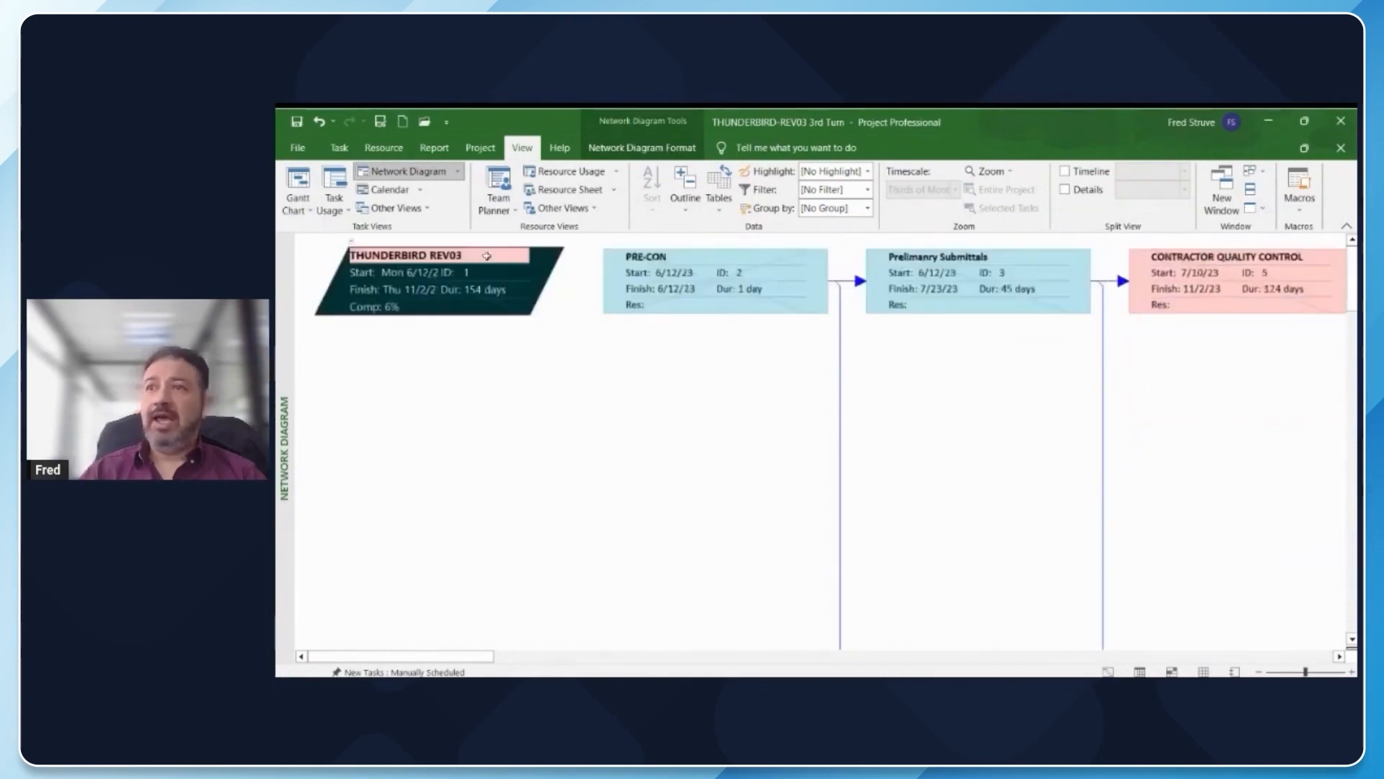
pyautogui.click(457, 171)
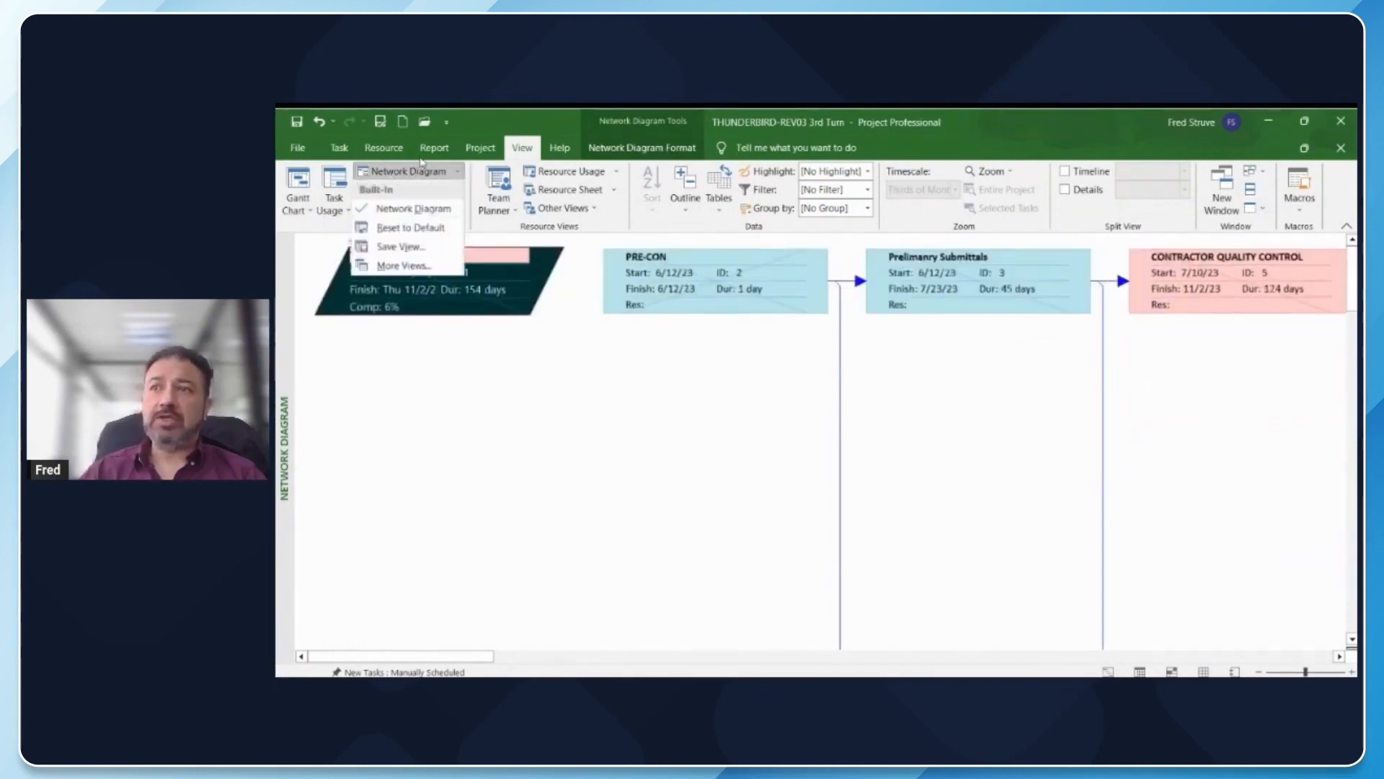
pyautogui.click(422, 163)
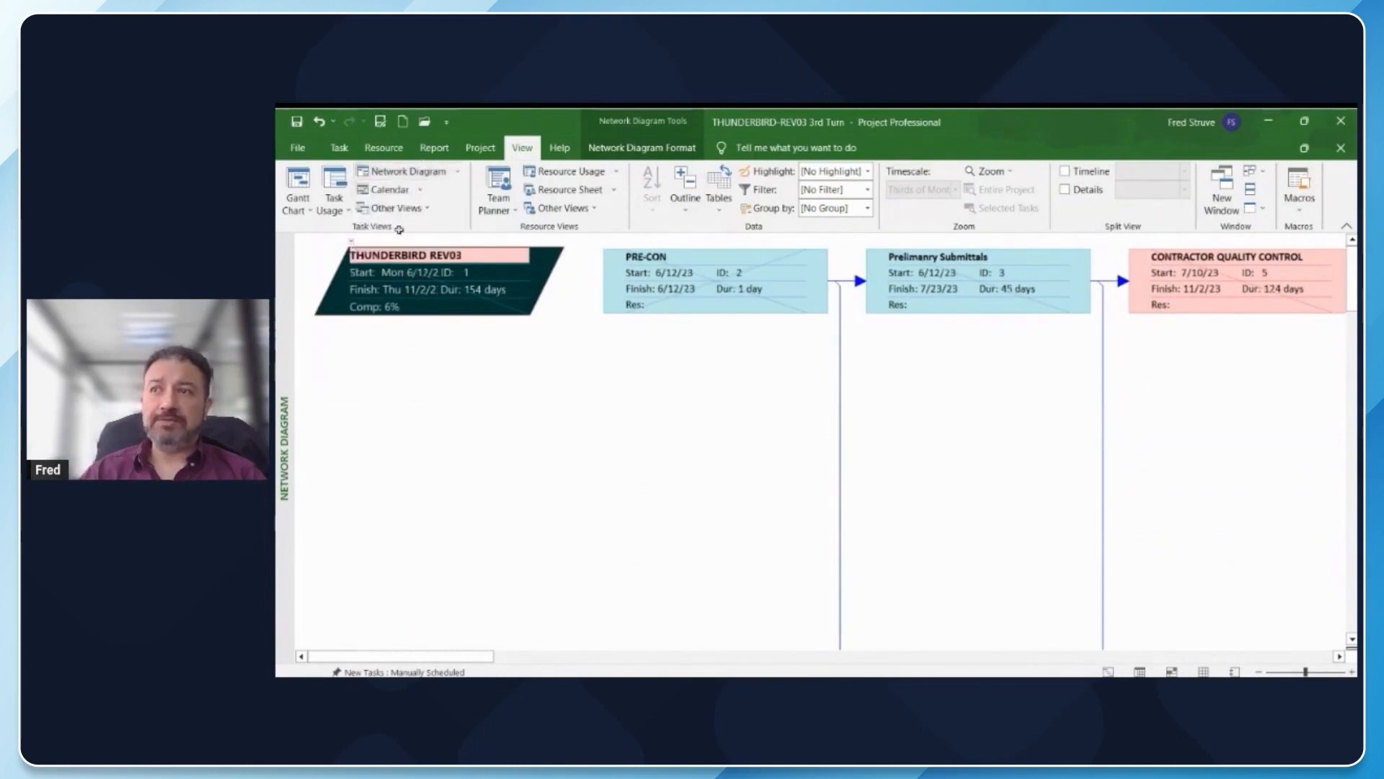
# - Switch the Thunderbird schedule to the Calendar view and browse its tasks from June to early November 2023
pyautogui.click(392, 184)
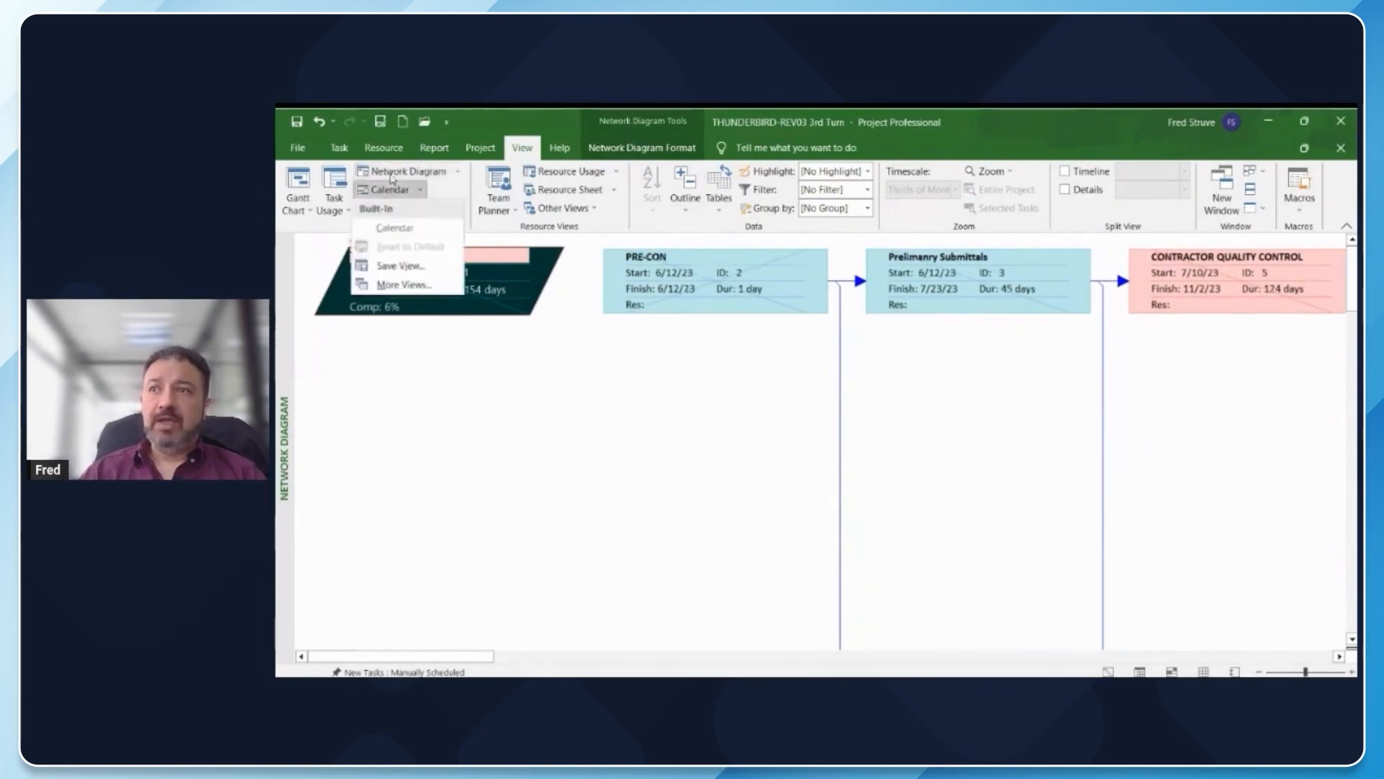
pyautogui.click(394, 227)
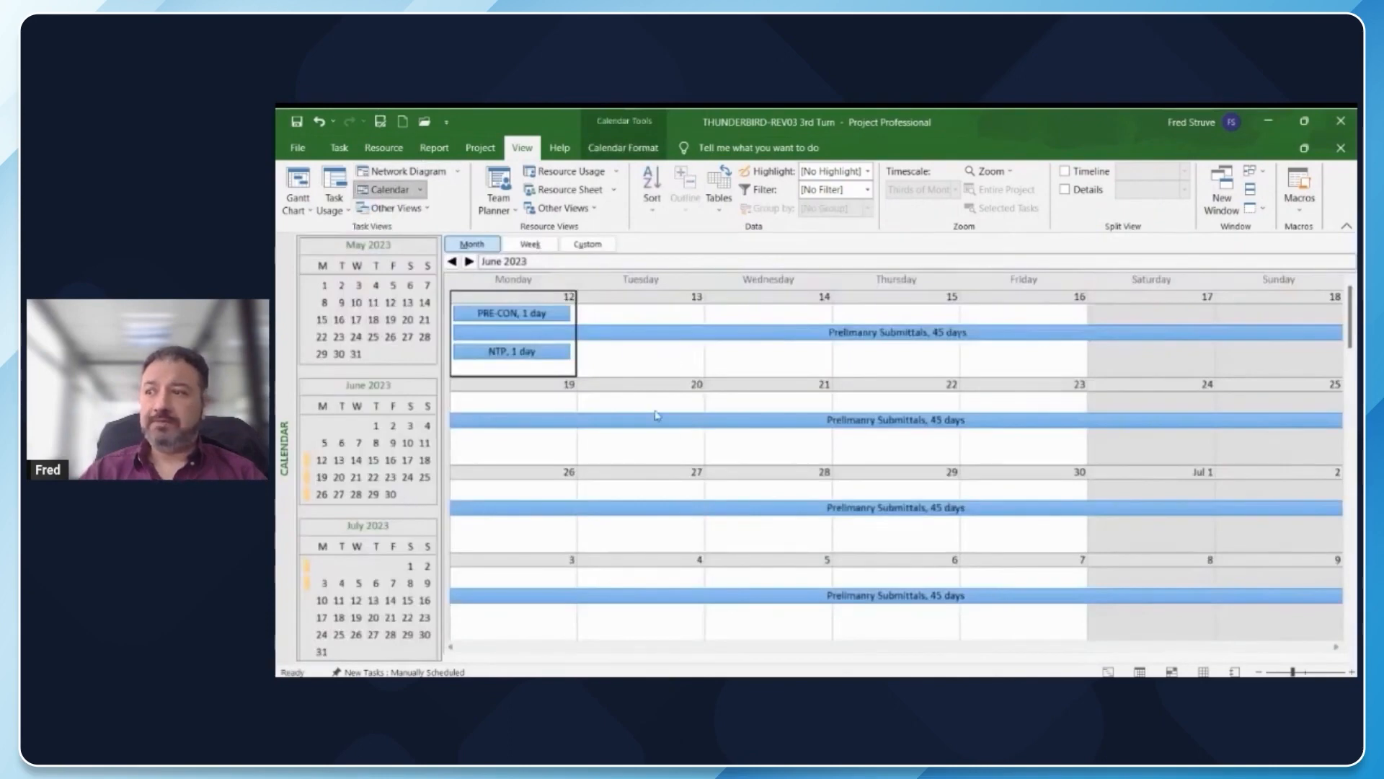
pyautogui.scroll(-3, 657, 415)
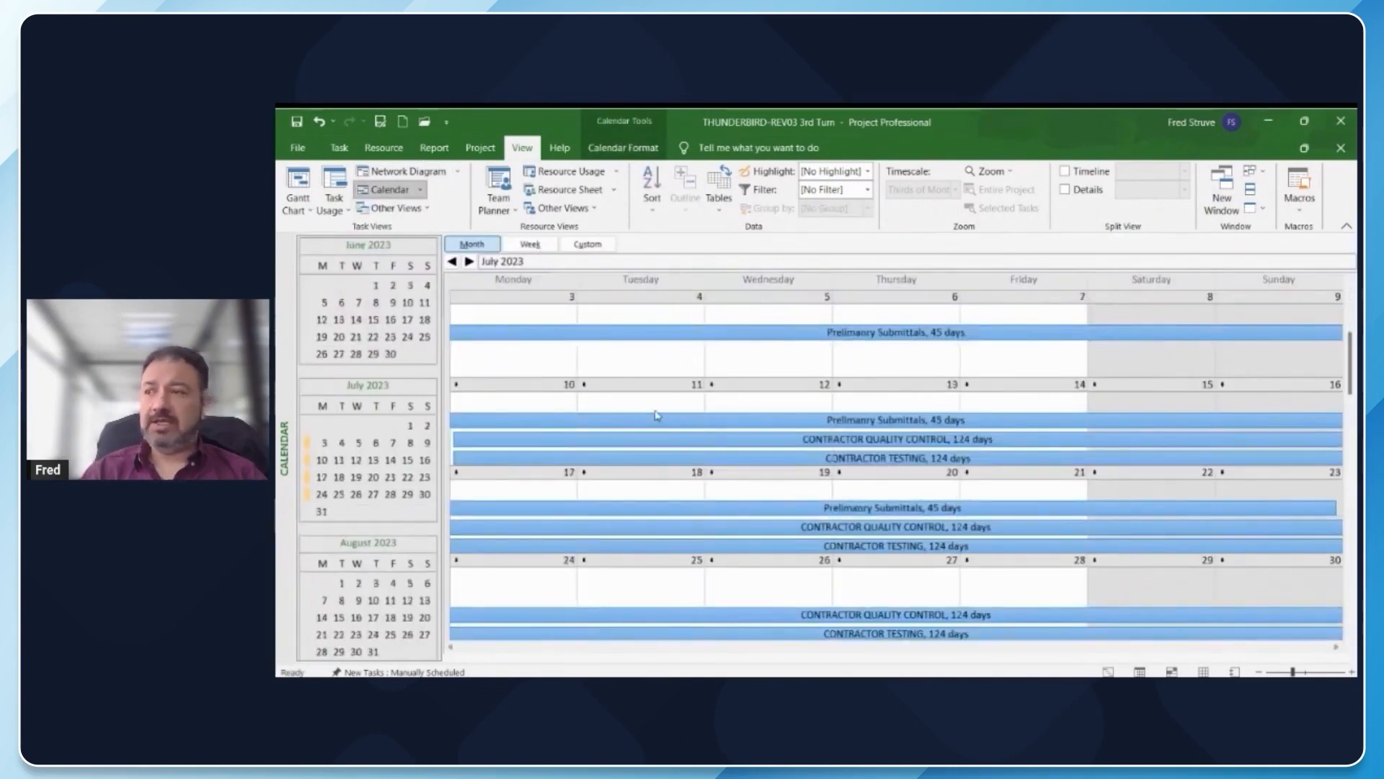
pyautogui.scroll(-1, 656, 415)
pyautogui.scroll(-1, 656, 416)
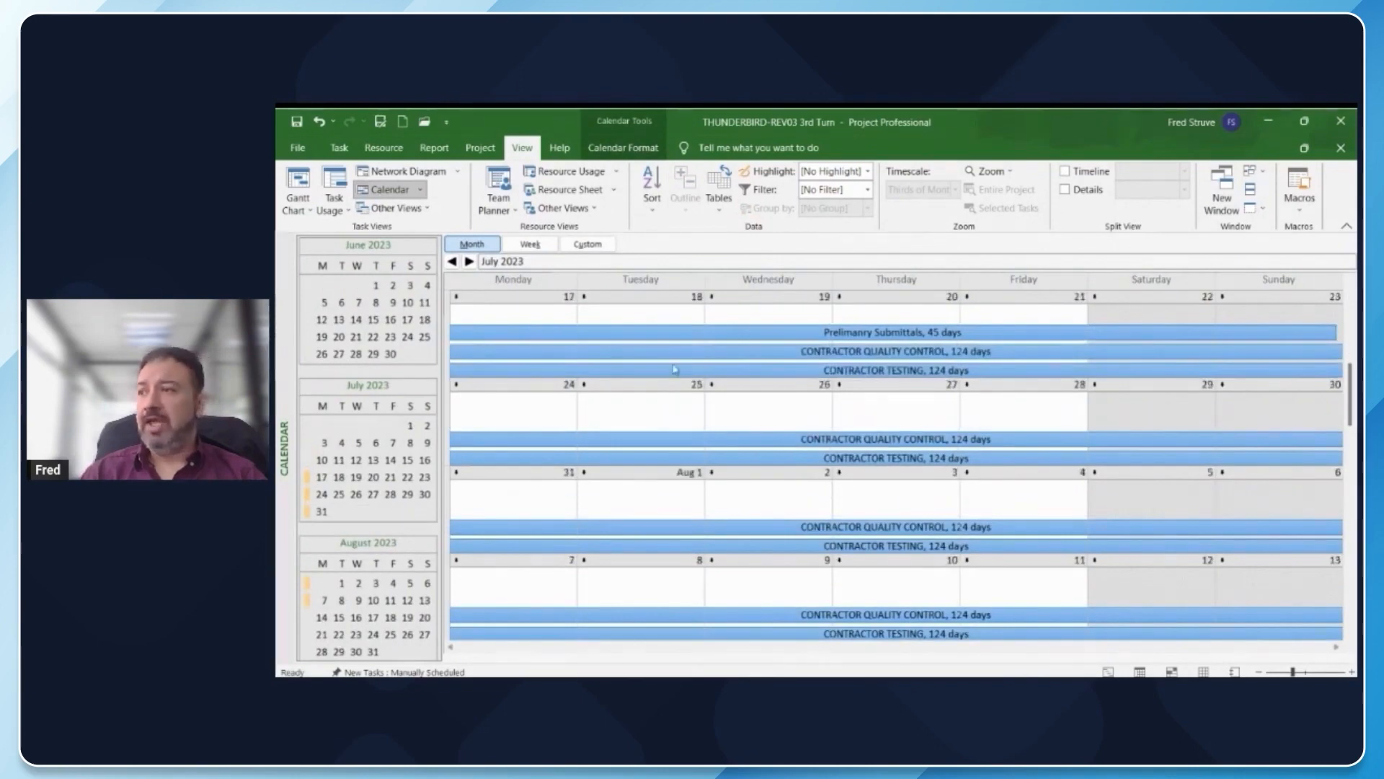
pyautogui.scroll(-4, 755, 496)
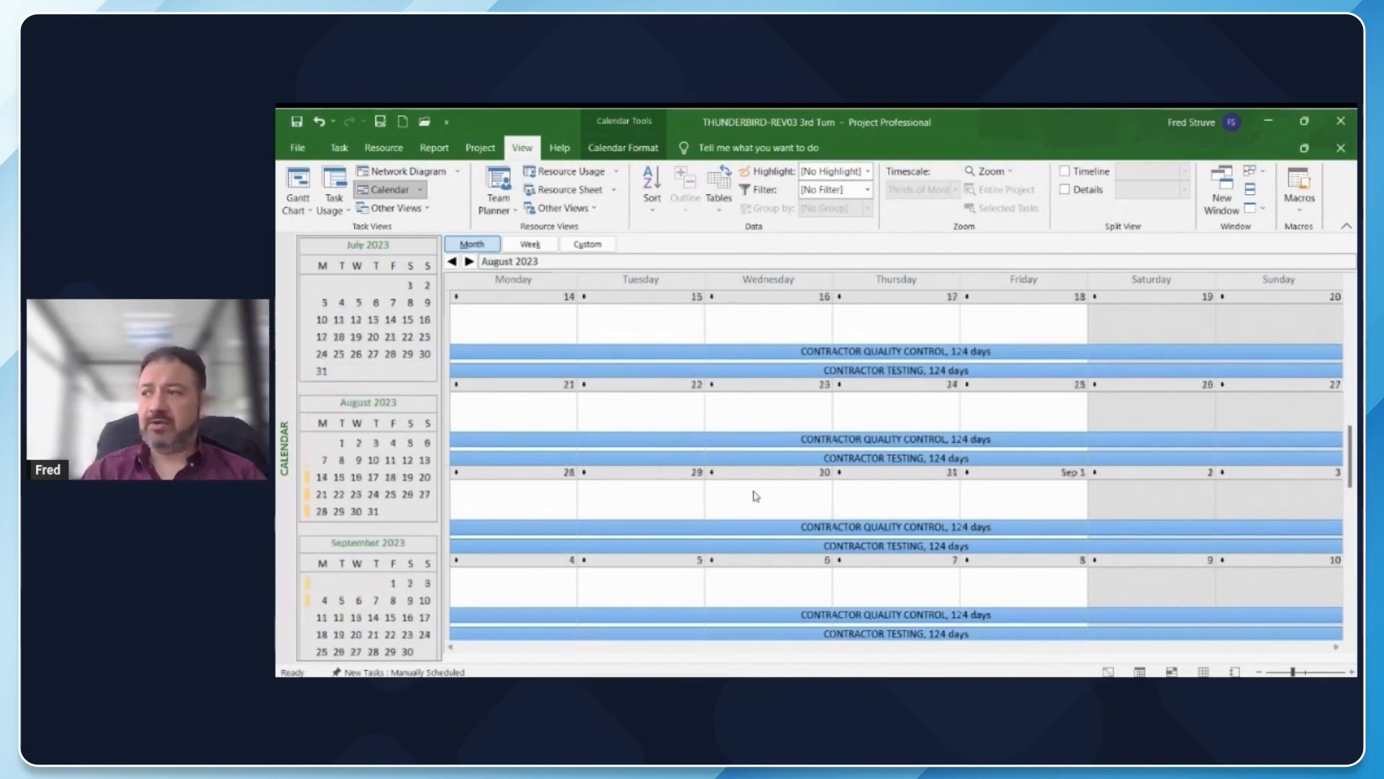
pyautogui.scroll(-6, 755, 497)
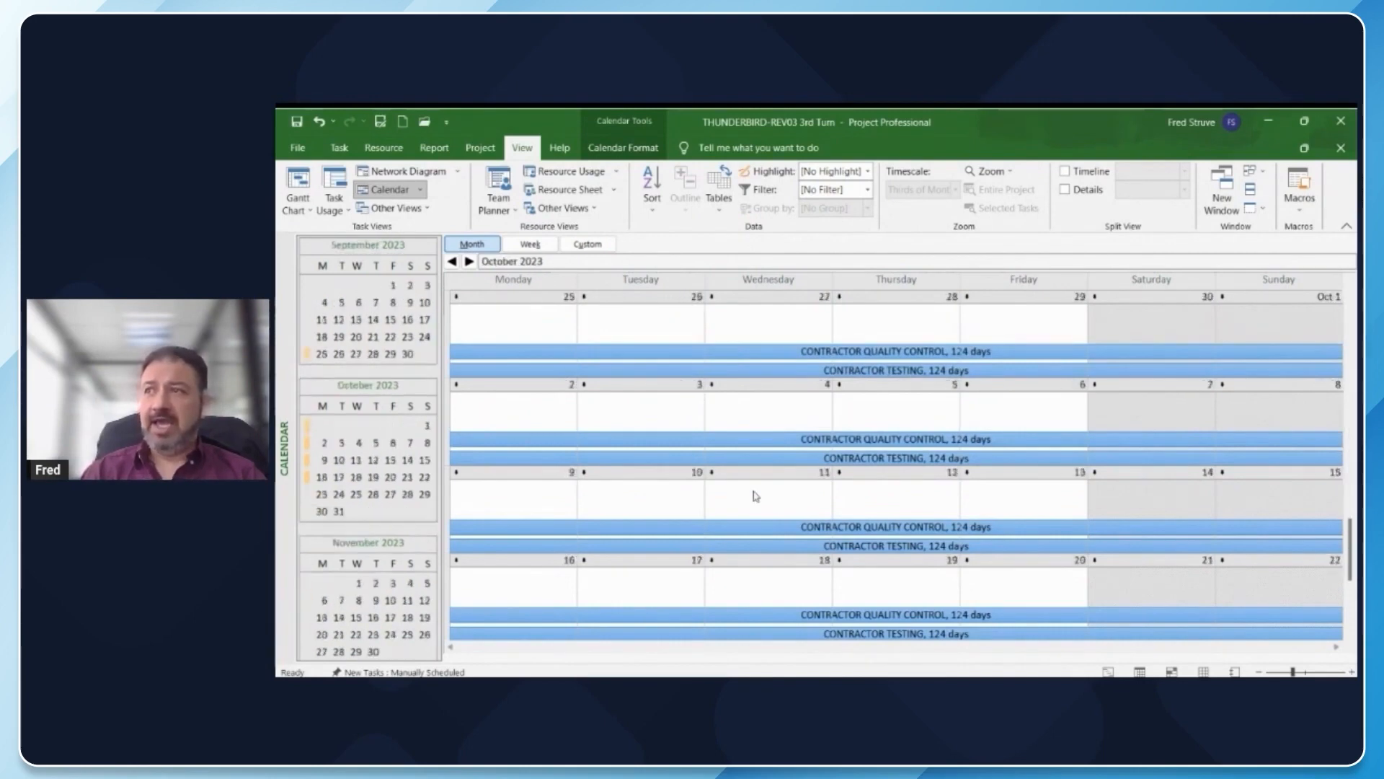
pyautogui.scroll(-2, 755, 496)
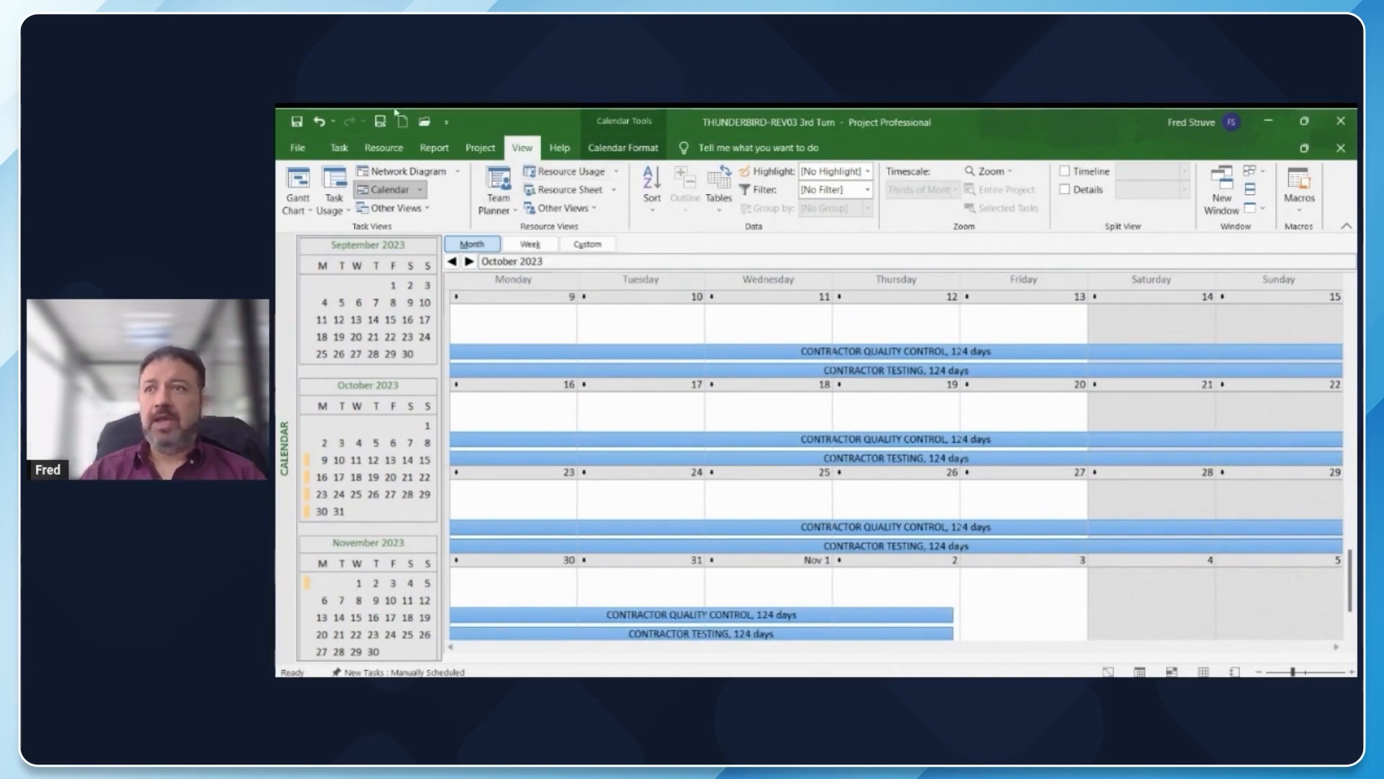
pyautogui.click(294, 147)
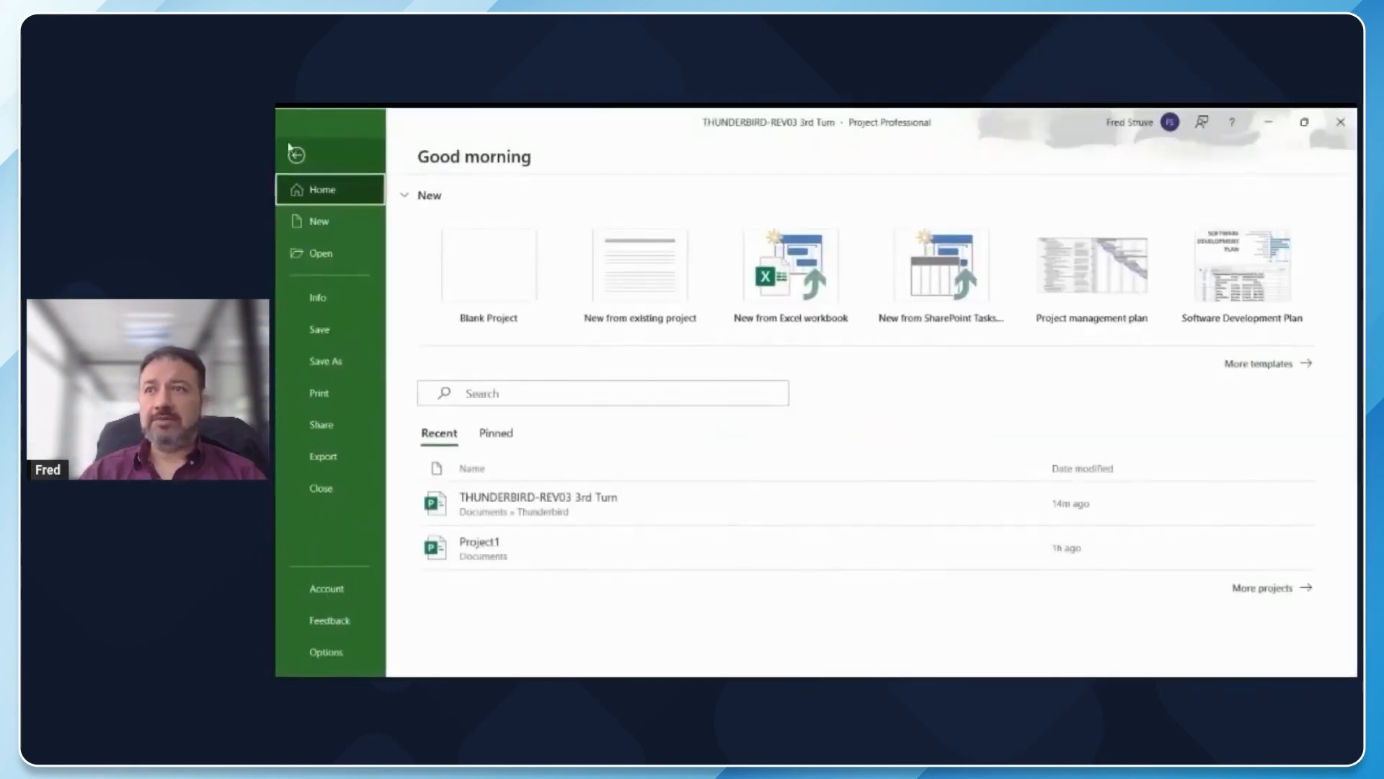
pyautogui.click(292, 150)
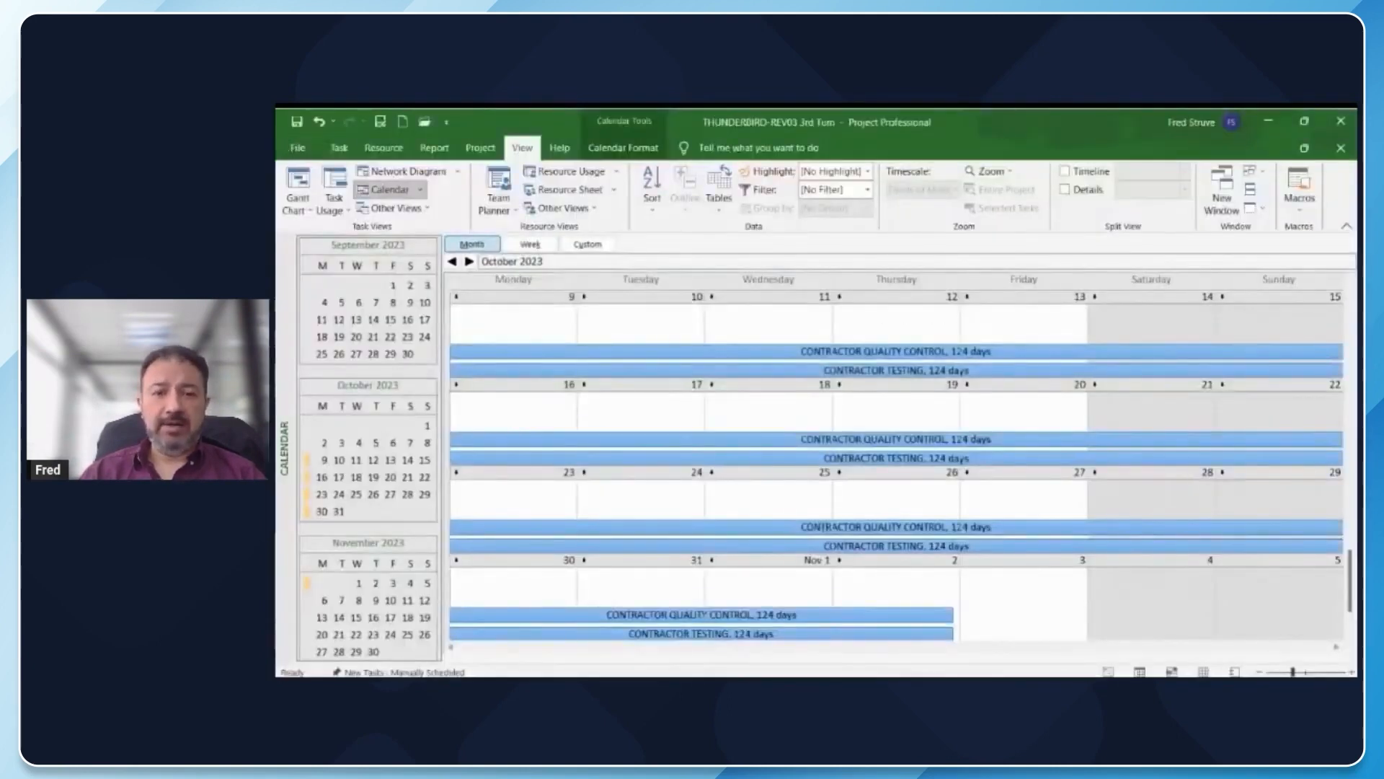